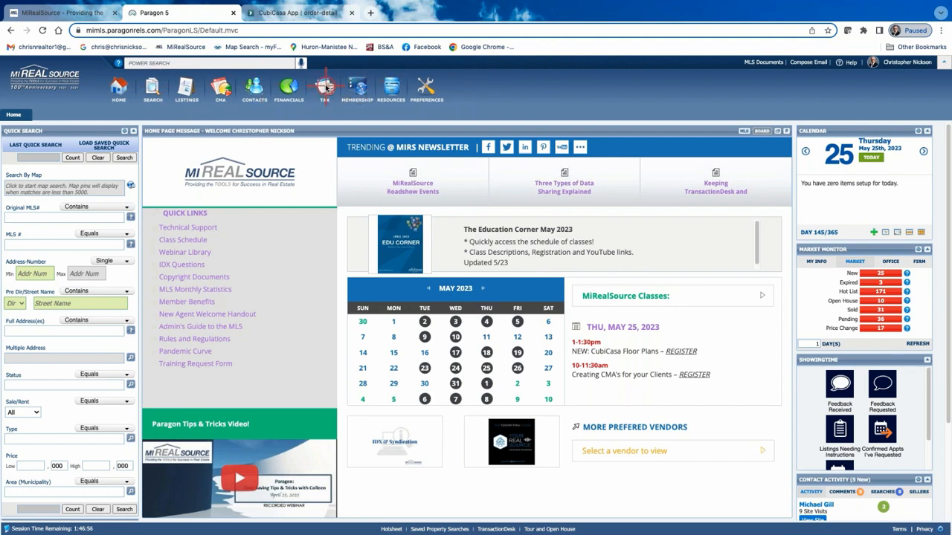
Open the BS&A Online tax integration and select the City of Sterling Heights, Macomb County, as the municipality.
{"action": "left_click", "coordinate": [328, 89]}
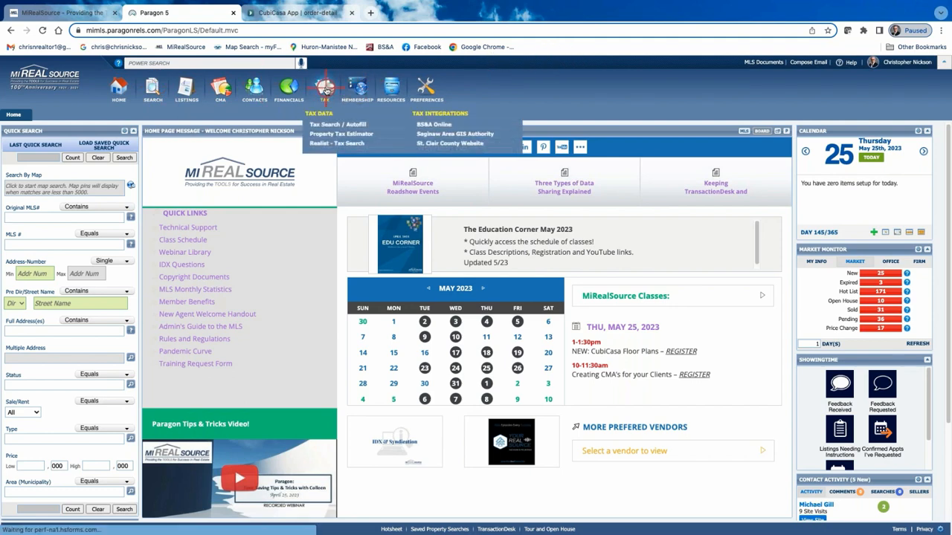
{"action": "left_click", "coordinate": [441, 124]}
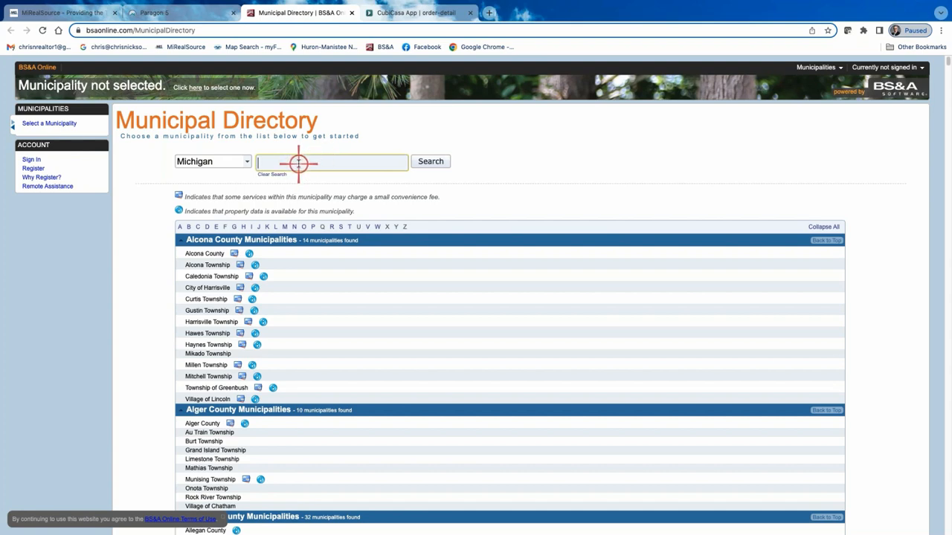
{"action": "type", "text": "sterlin"}
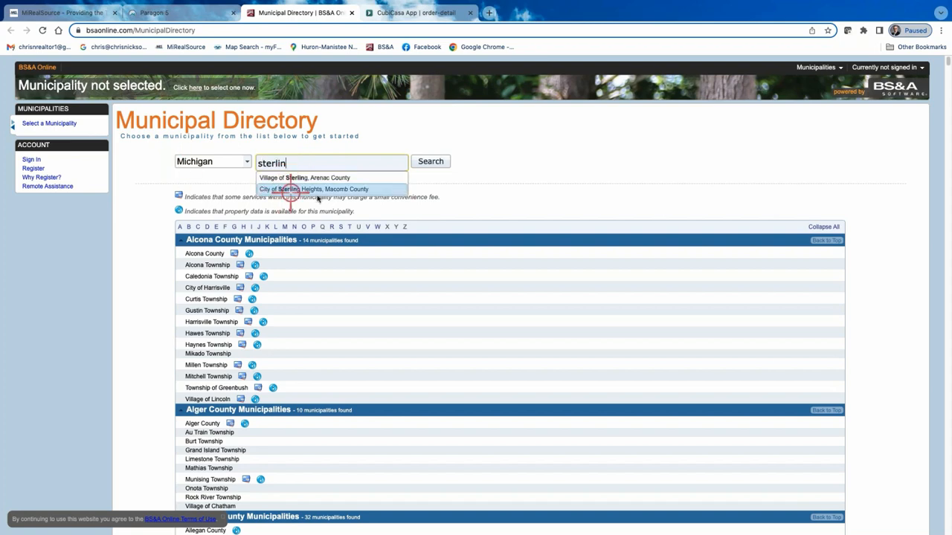
{"action": "left_click", "coordinate": [351, 190]}
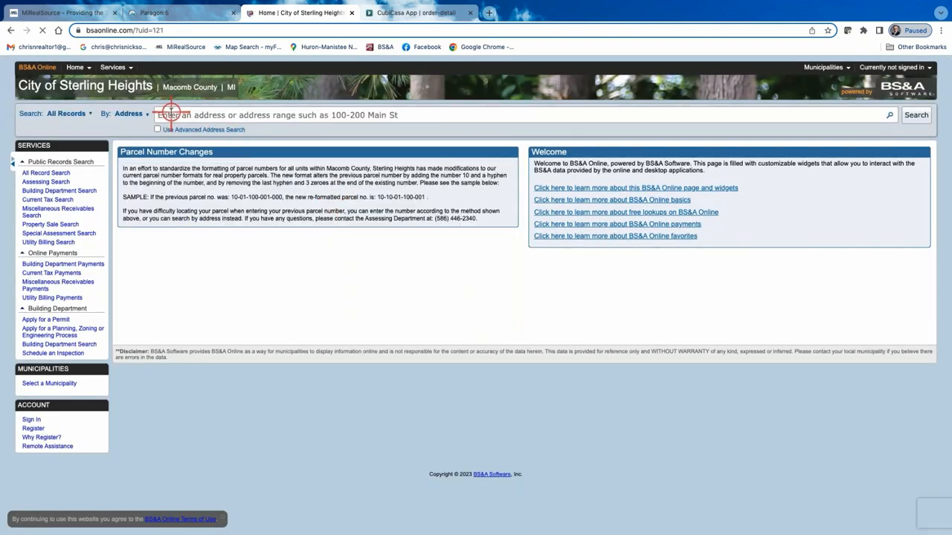
Search all Sterling Heights records for the subject property's street address and open the matching parcel record.
{"action": "left_click", "coordinate": [166, 115]}
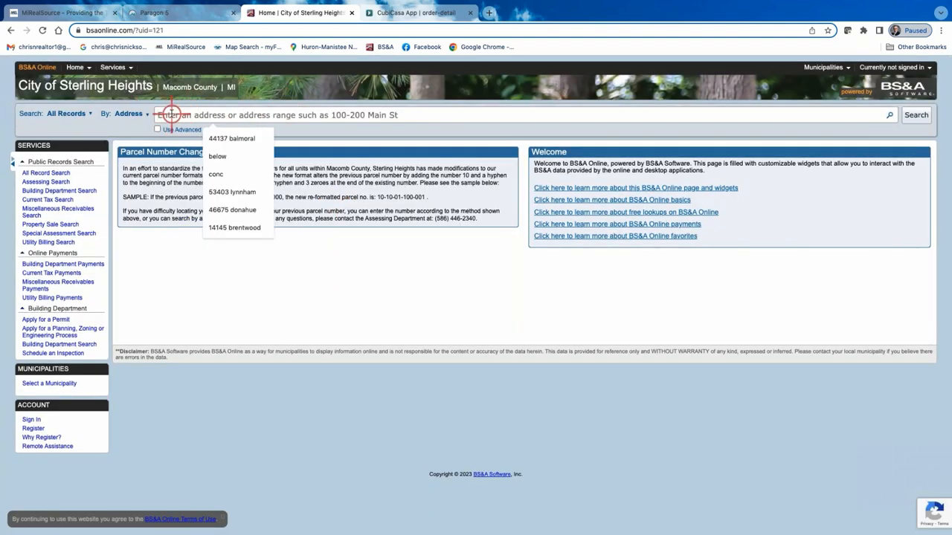
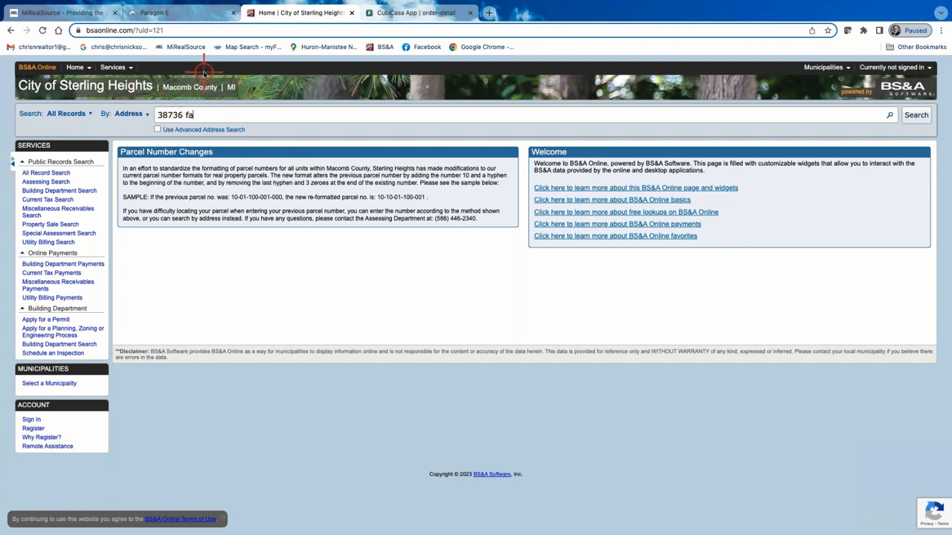
{"action": "key", "text": "Return"}
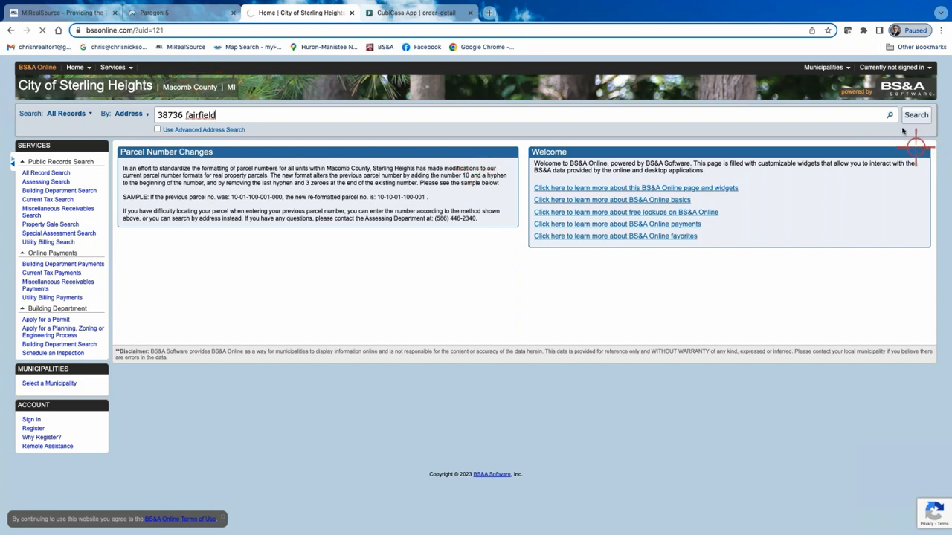
{"action": "left_click", "coordinate": [889, 114]}
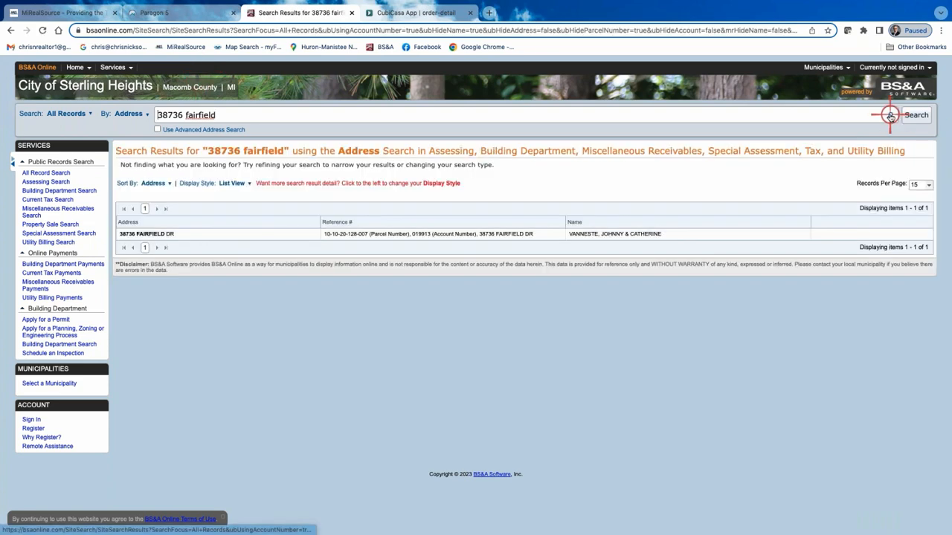
{"action": "left_click", "coordinate": [373, 233]}
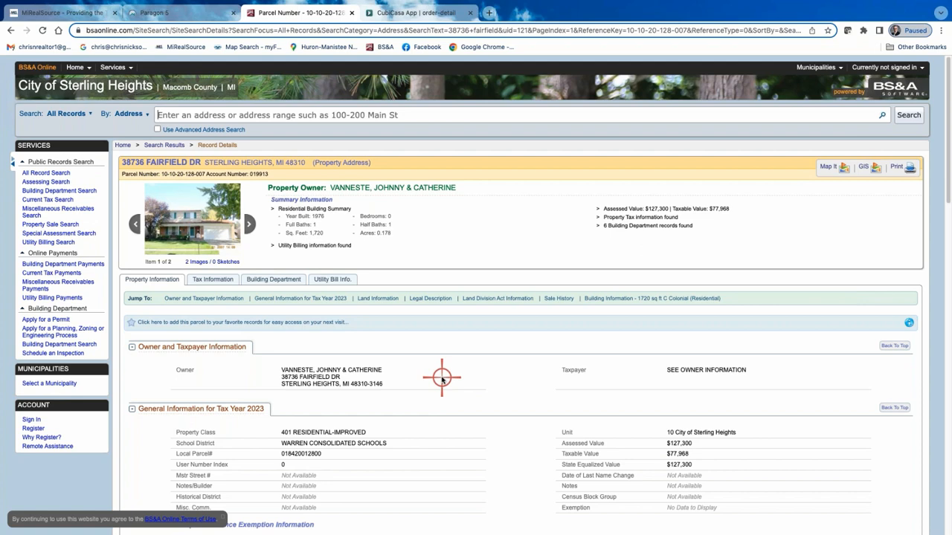
Examine the parcel's property information, including assessed values, land information, sale history and building information.
{"action": "scroll", "coordinate": [437, 378], "scroll_direction": "down", "scroll_amount": 1}
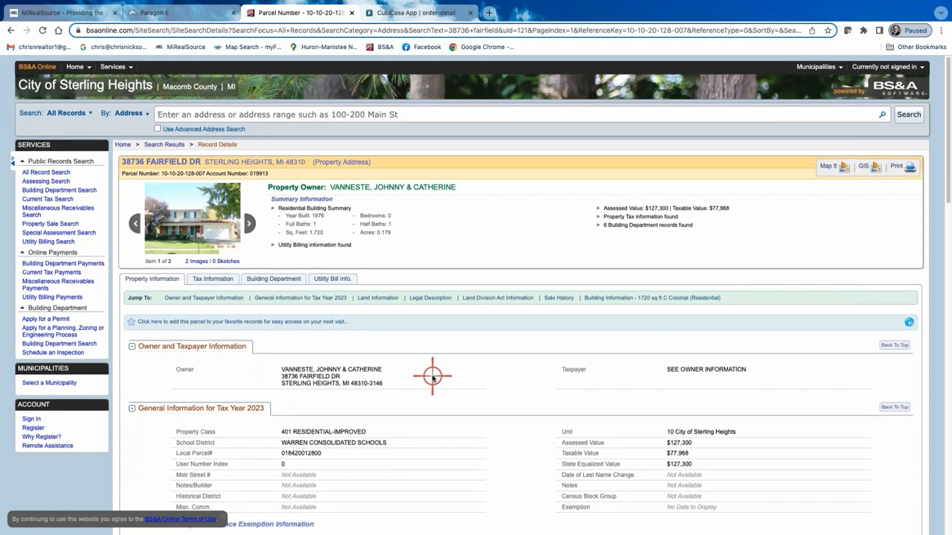
{"action": "scroll", "coordinate": [444, 376], "scroll_direction": "down", "scroll_amount": 1}
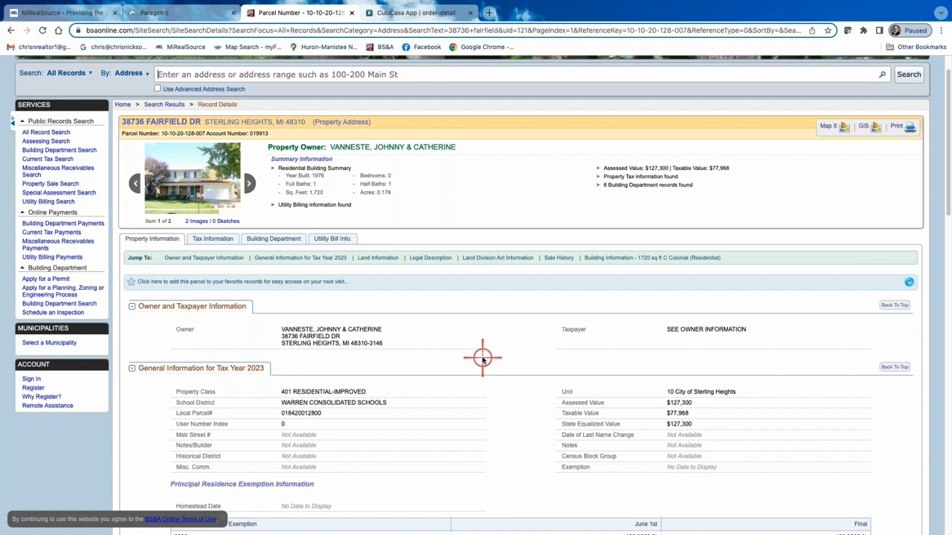
{"action": "scroll", "coordinate": [452, 347], "scroll_direction": "down", "scroll_amount": 1}
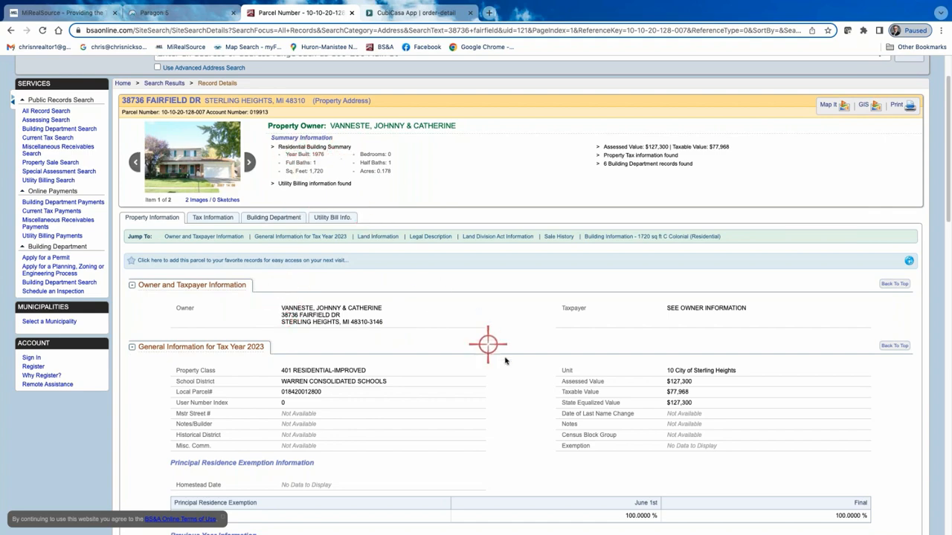
{"action": "scroll", "coordinate": [542, 357], "scroll_direction": "down", "scroll_amount": 1}
{"action": "scroll", "coordinate": [497, 427], "scroll_direction": "down", "scroll_amount": 1}
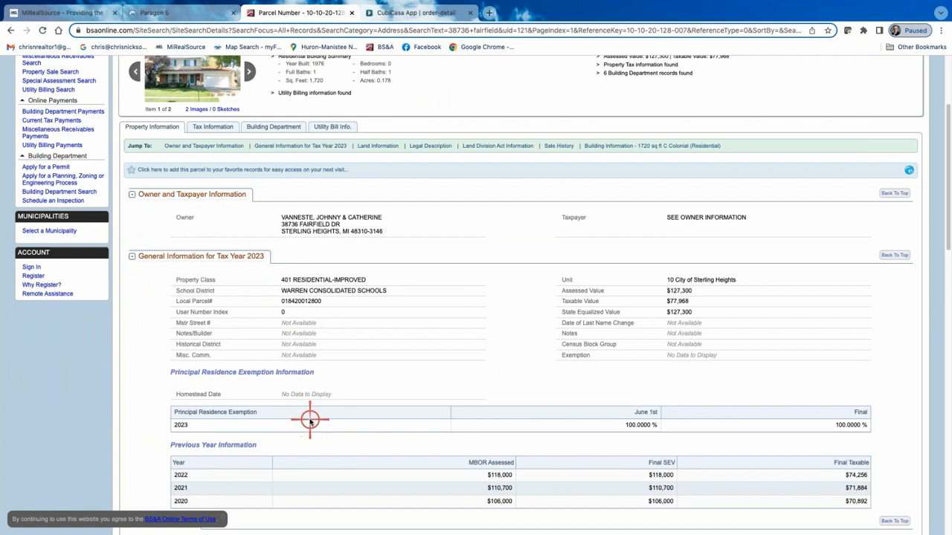
{"action": "scroll", "coordinate": [311, 416], "scroll_direction": "down", "scroll_amount": 4}
{"action": "scroll", "coordinate": [358, 403], "scroll_direction": "down", "scroll_amount": 3}
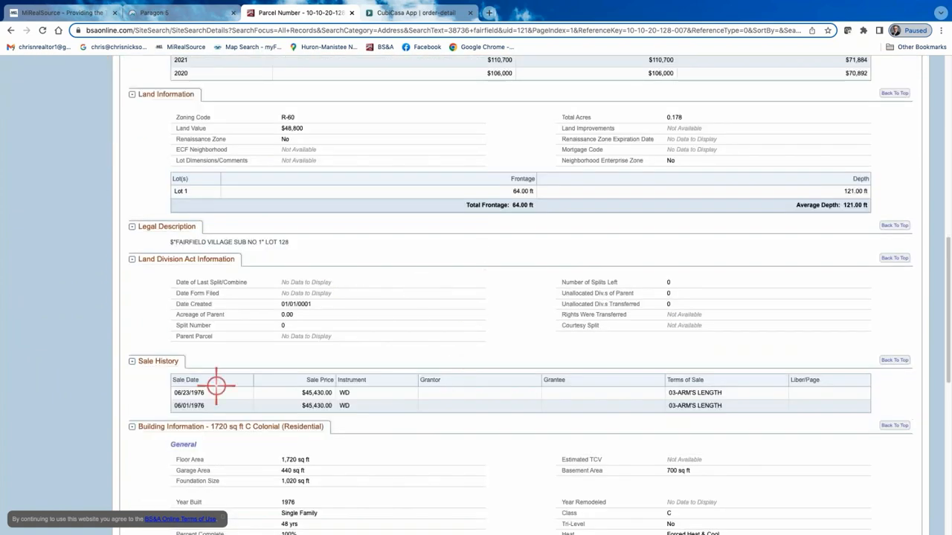
{"action": "scroll", "coordinate": [425, 451], "scroll_direction": "down", "scroll_amount": 1}
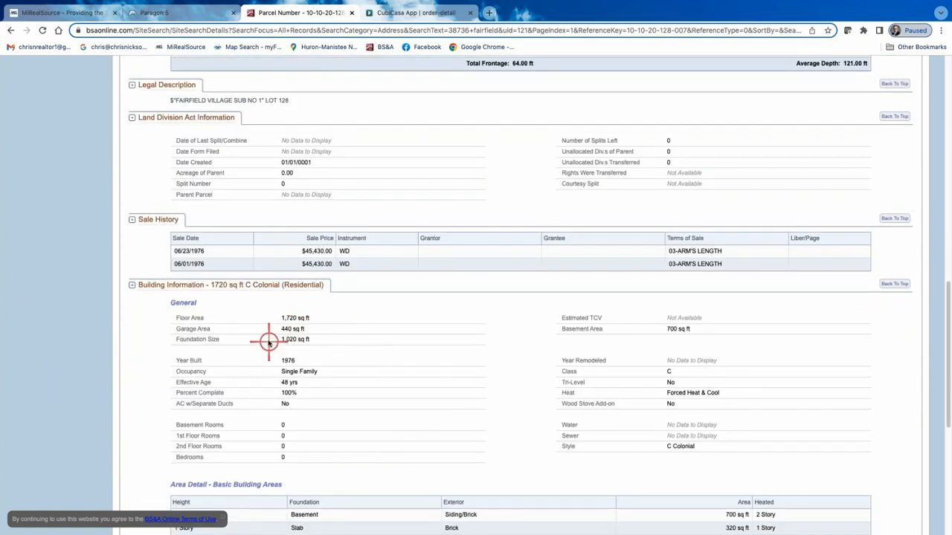
{"action": "scroll", "coordinate": [447, 409], "scroll_direction": "down", "scroll_amount": 4}
{"action": "scroll", "coordinate": [446, 393], "scroll_direction": "up", "scroll_amount": 15}
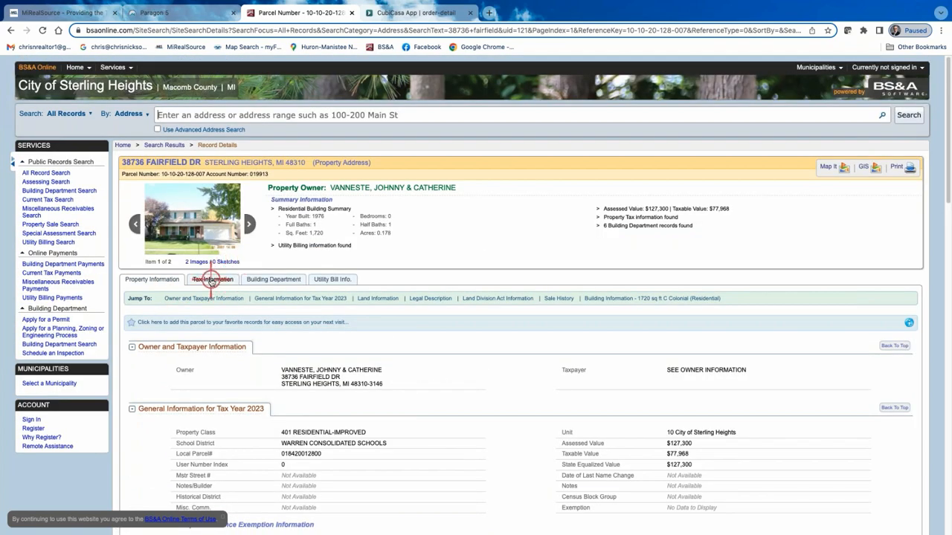
Review the parcel's tax information down to the tax history and return to its property information.
{"action": "left_click", "coordinate": [221, 279]}
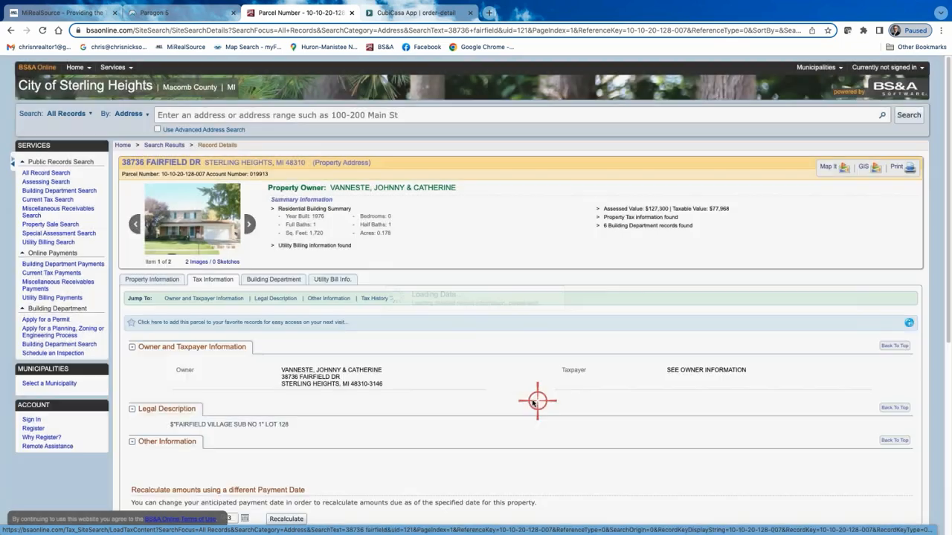
{"action": "scroll", "coordinate": [387, 405], "scroll_direction": "down", "scroll_amount": 3}
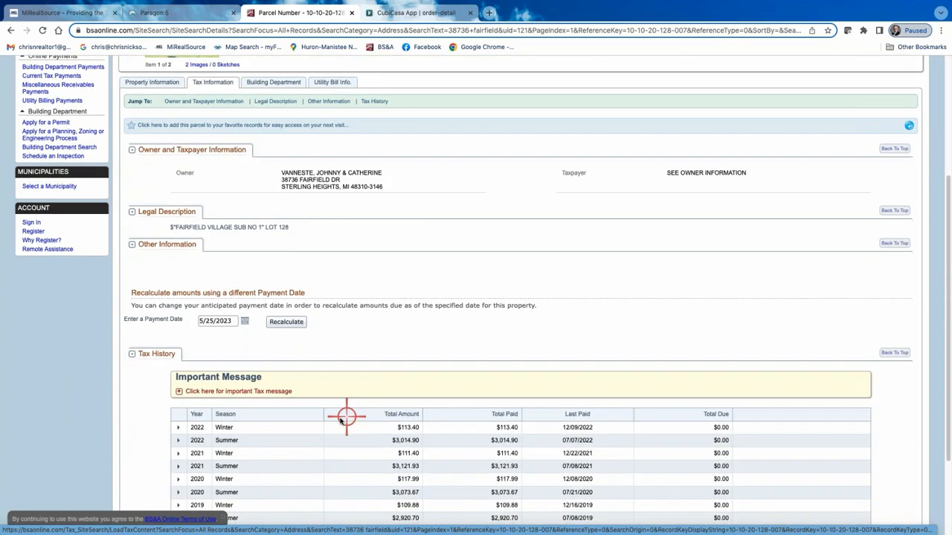
{"action": "scroll", "coordinate": [340, 408], "scroll_direction": "up", "scroll_amount": 2}
{"action": "scroll", "coordinate": [339, 208], "scroll_direction": "up", "scroll_amount": 1}
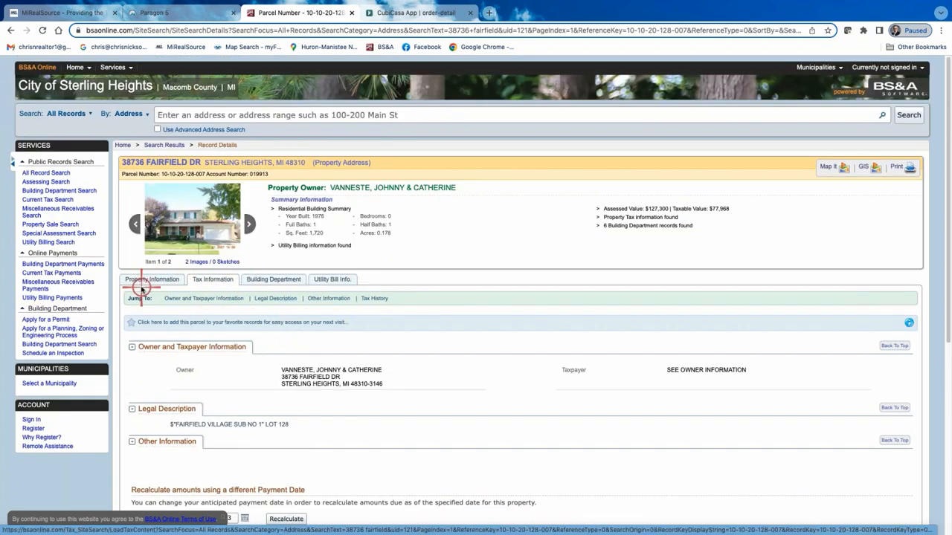
{"action": "left_click", "coordinate": [154, 282]}
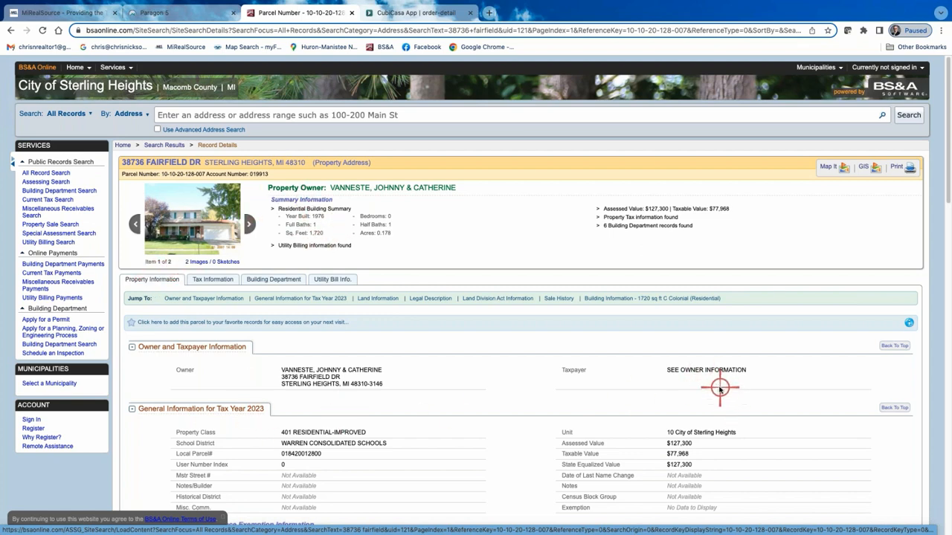
Close the parcel record, return to Paragon 5 and start a new Residential class search.
{"action": "left_click", "coordinate": [350, 13]}
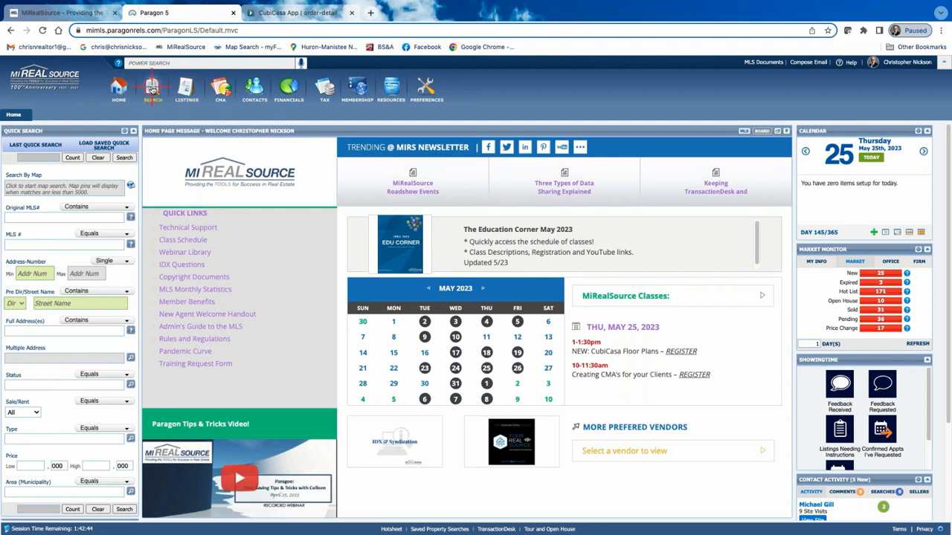
{"action": "left_click", "coordinate": [152, 88]}
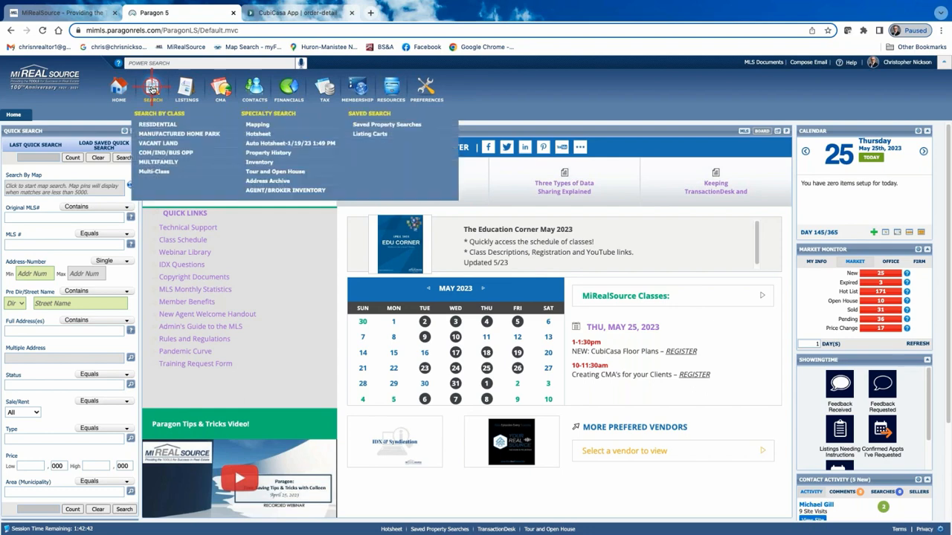
{"action": "left_click", "coordinate": [154, 122]}
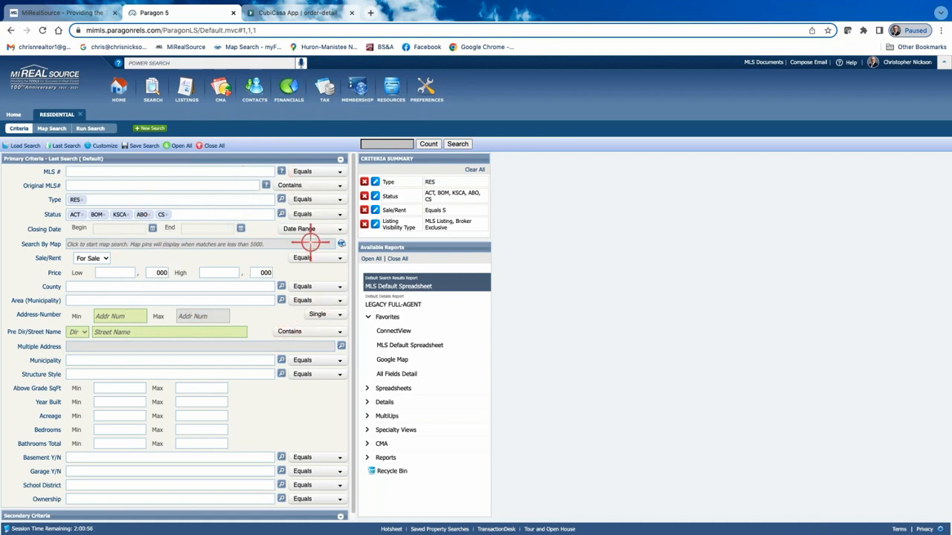
Add the Sold and Pending statuses to the search criteria and limit the closing date to 12 Months Back.
{"action": "left_click", "coordinate": [281, 214]}
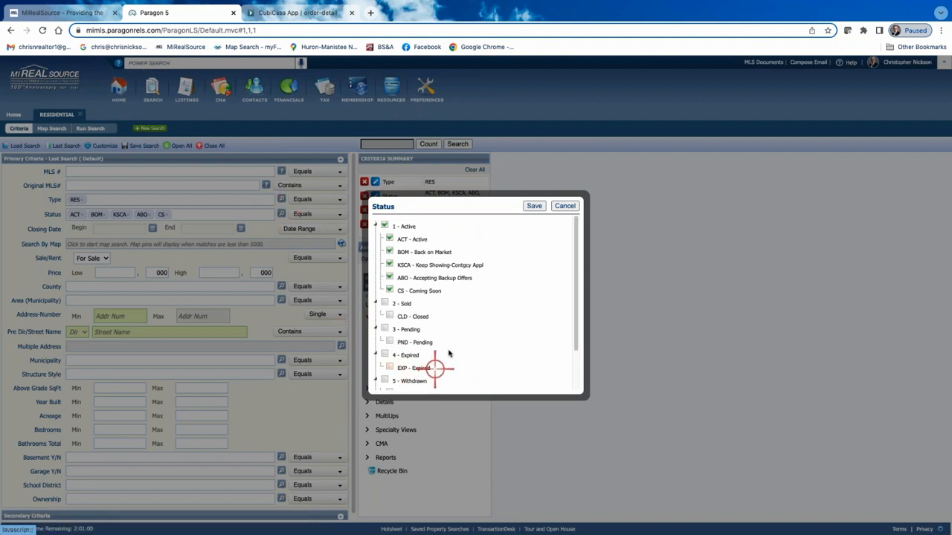
{"action": "left_click", "coordinate": [385, 304]}
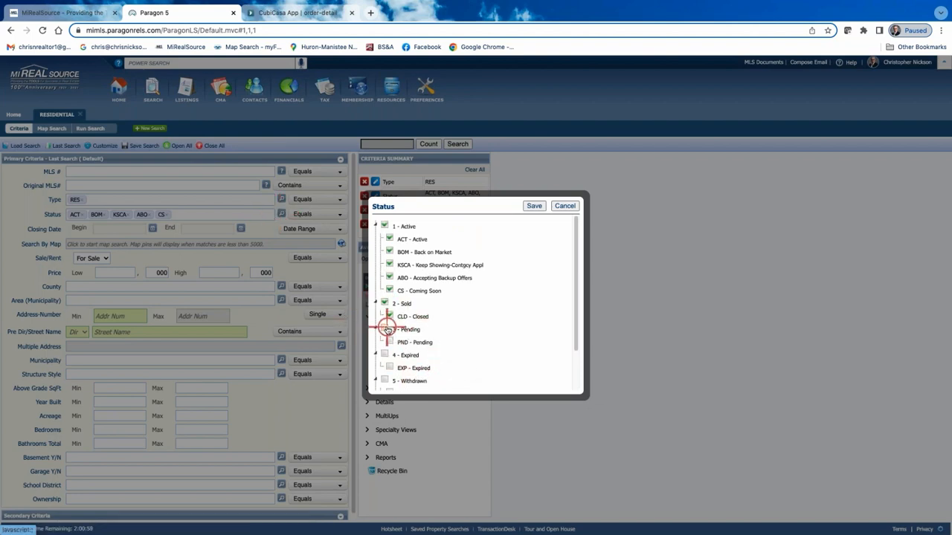
{"action": "left_click", "coordinate": [385, 329]}
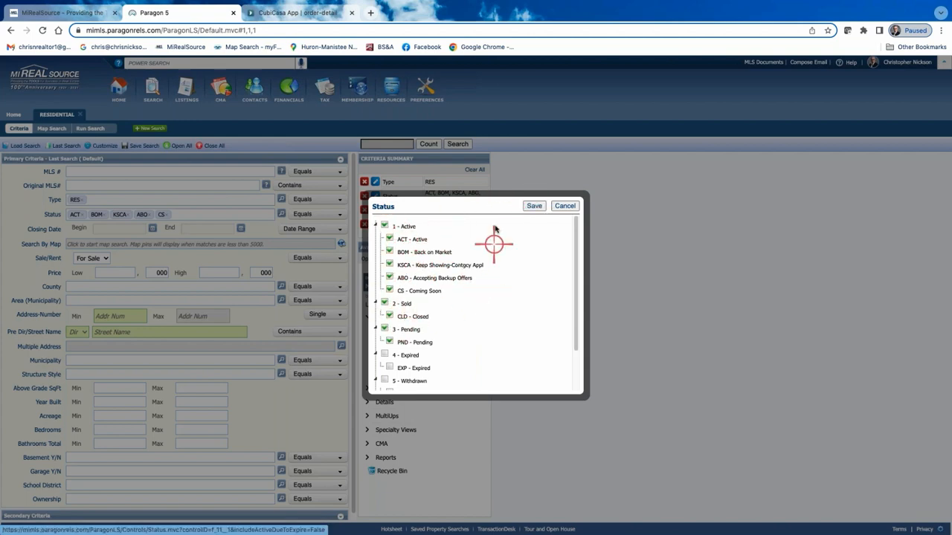
{"action": "left_click", "coordinate": [535, 207]}
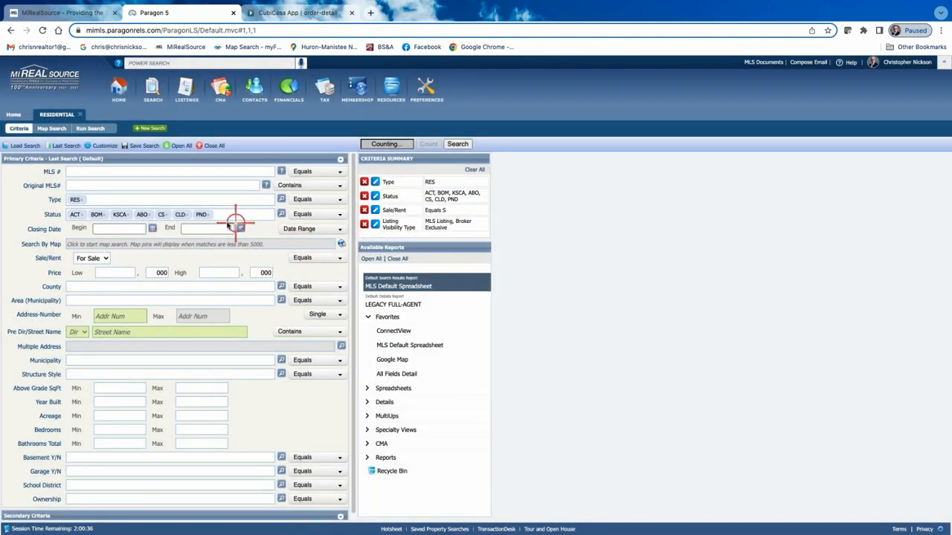
{"action": "left_click", "coordinate": [339, 229]}
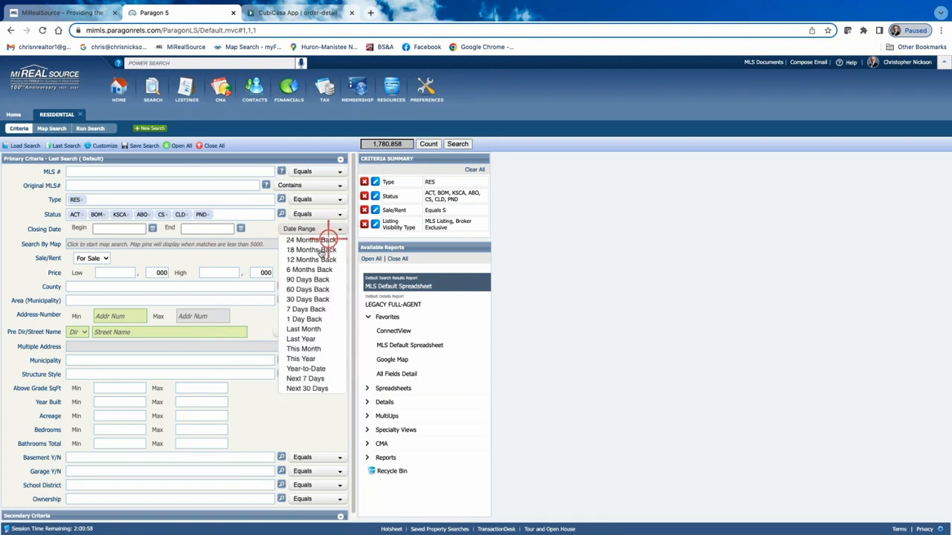
{"action": "left_click", "coordinate": [318, 259]}
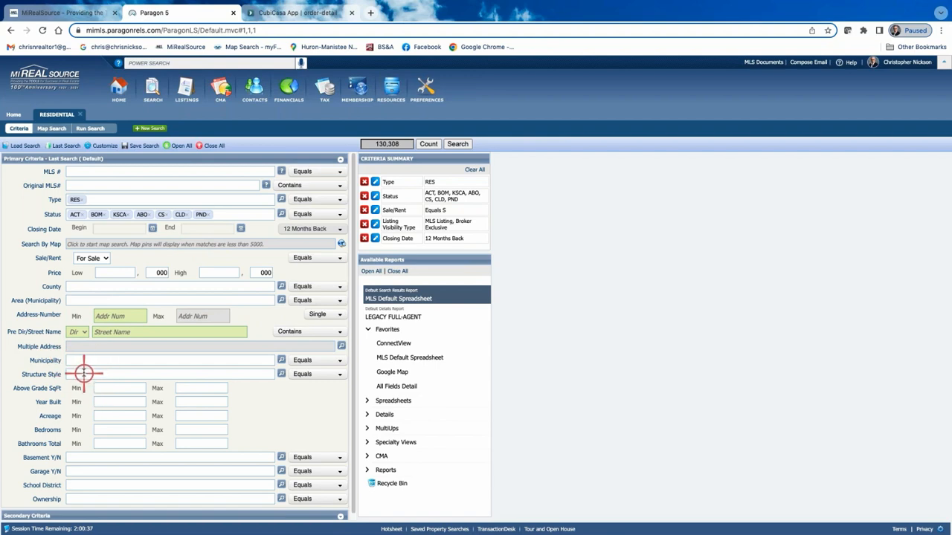
Restrict the search's structure style to 2 Story.
{"action": "left_click", "coordinate": [283, 375]}
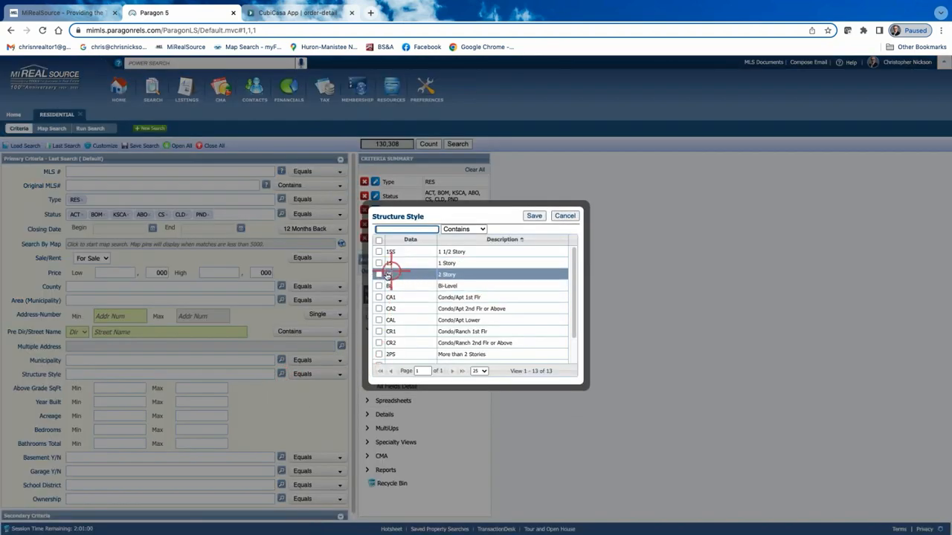
{"action": "left_click", "coordinate": [379, 274]}
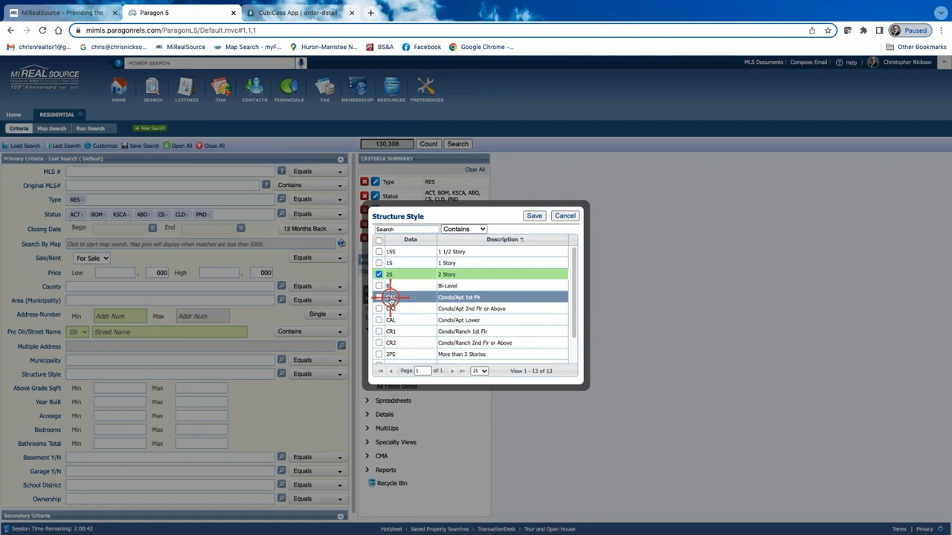
{"action": "left_click", "coordinate": [536, 215]}
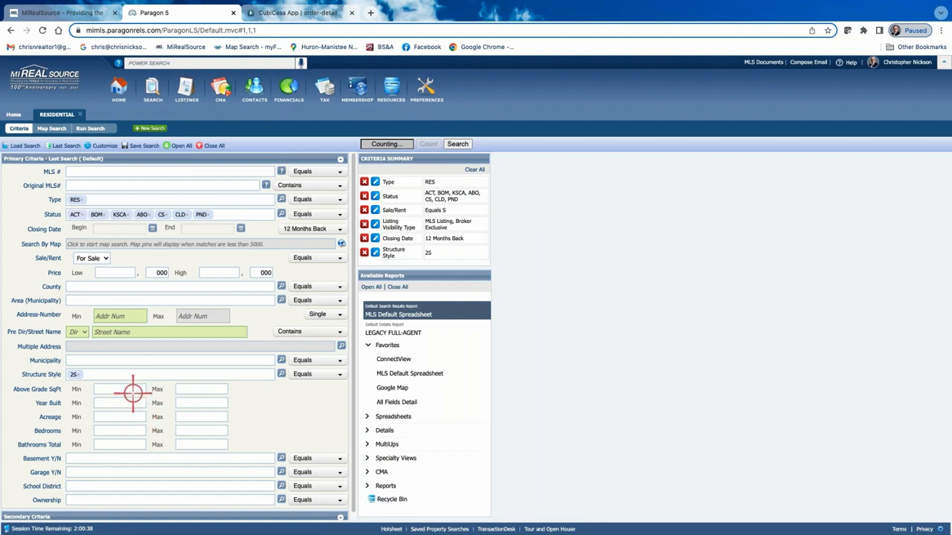
Limit the search's above grade square footage to between 1700 and 1900.
{"action": "left_click", "coordinate": [133, 389]}
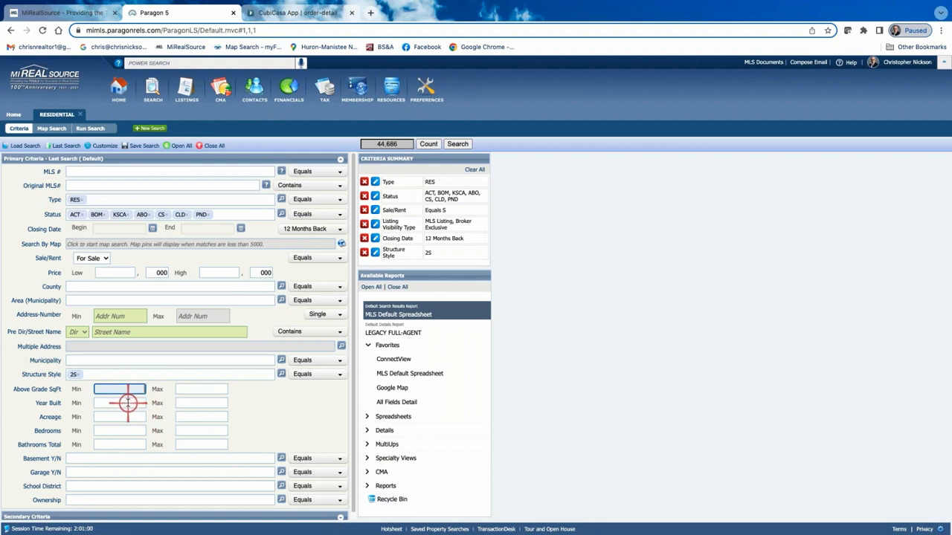
{"action": "type", "text": "1700"}
{"action": "left_click", "coordinate": [206, 389]}
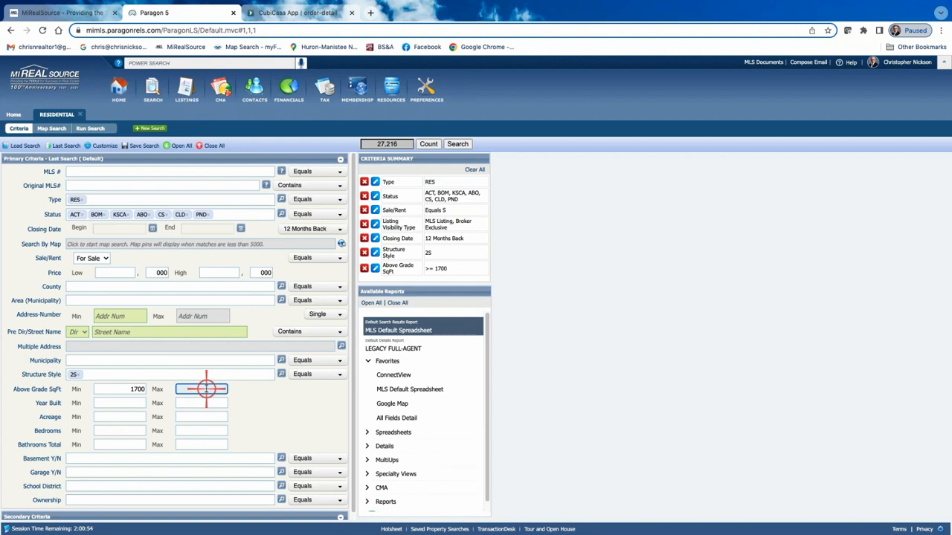
{"action": "type", "text": "2"}
{"action": "key", "text": "BackSpace"}
{"action": "type", "text": "1900"}
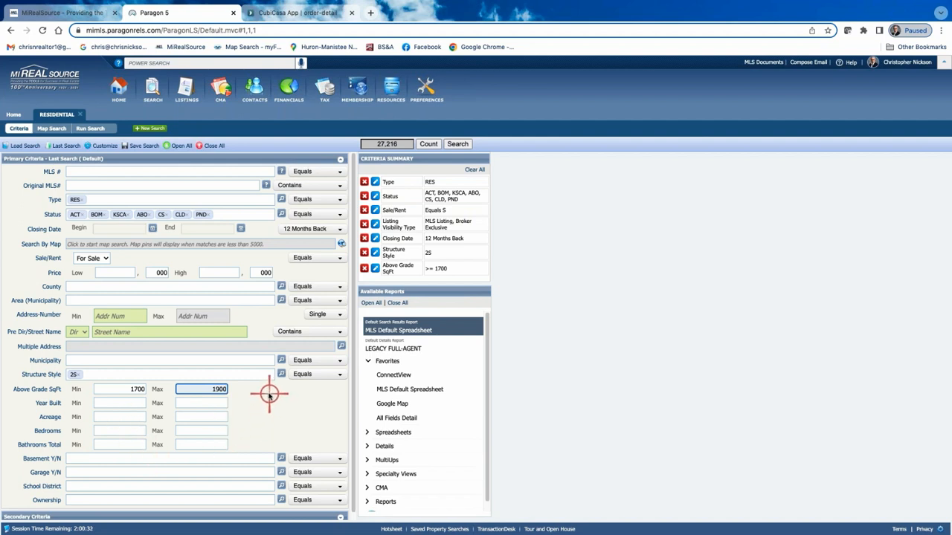
Open the map search and centre the map on the subject property's street address in Sterling Heights, MI.
{"action": "left_click", "coordinate": [190, 242]}
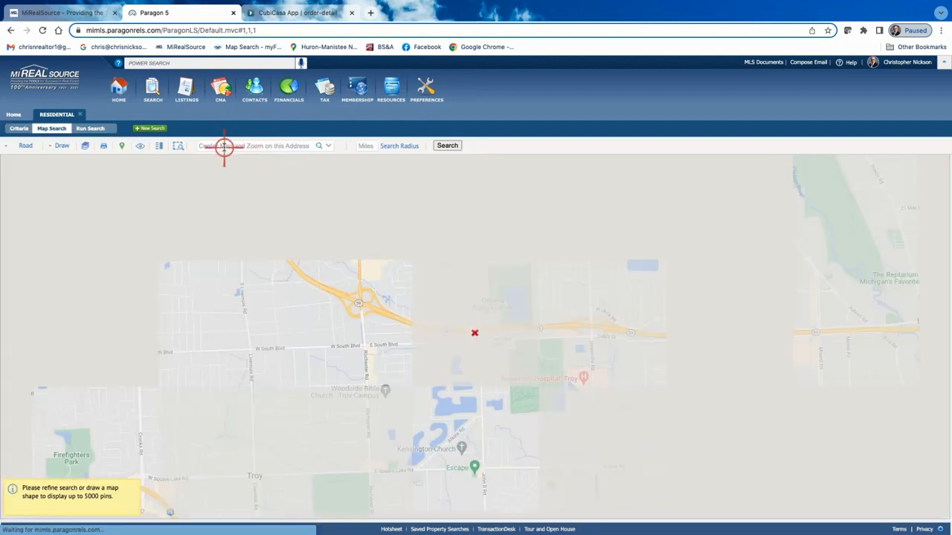
{"action": "left_click", "coordinate": [225, 145]}
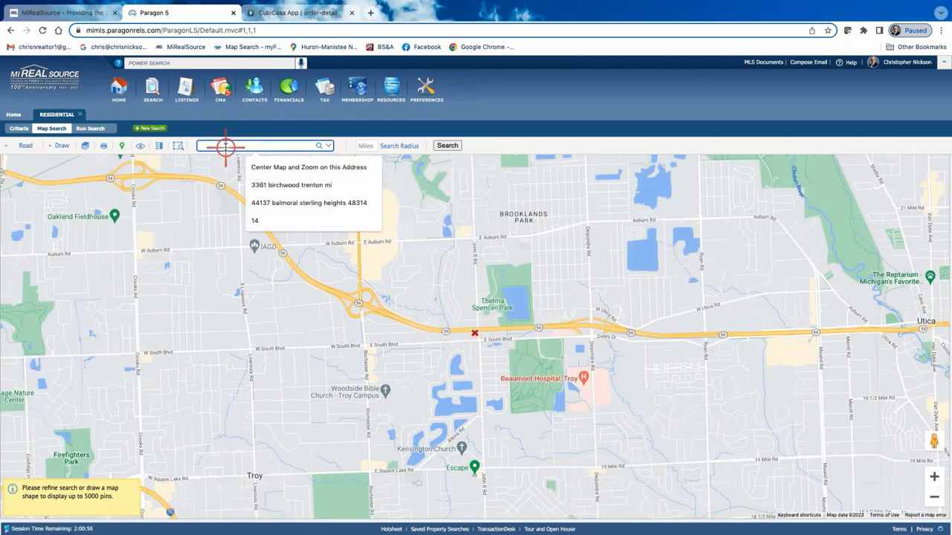
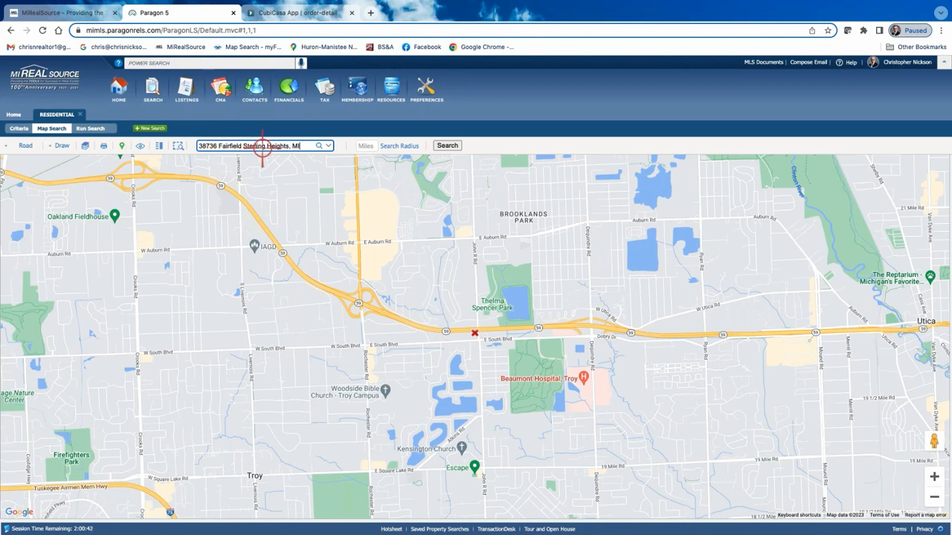
{"action": "left_click", "coordinate": [320, 149]}
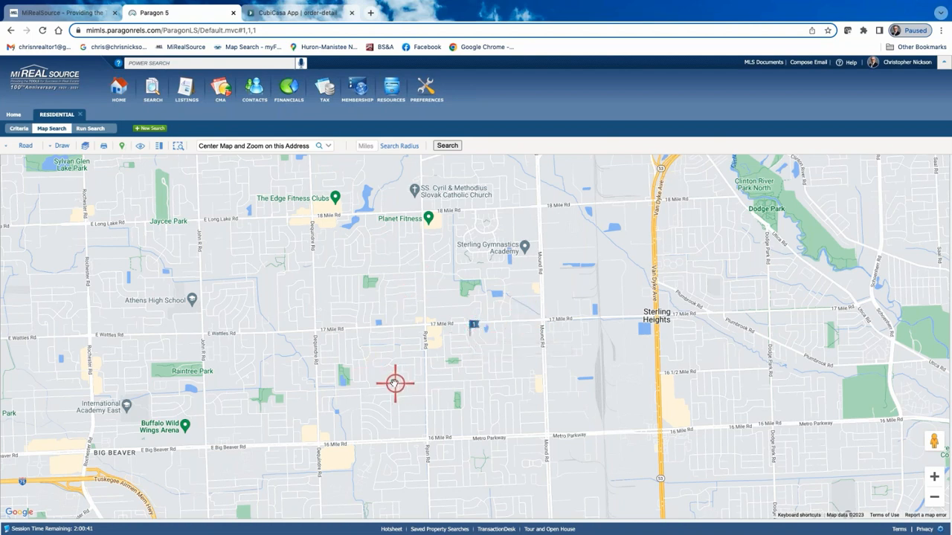
Draw a polygon search area bounded by 17 Mile Rd, Mound Rd, Metro Parkway (16 Mile Rd) and Ryan Rd, and run the search.
{"action": "left_click", "coordinate": [60, 146]}
{"action": "left_click", "coordinate": [23, 168]}
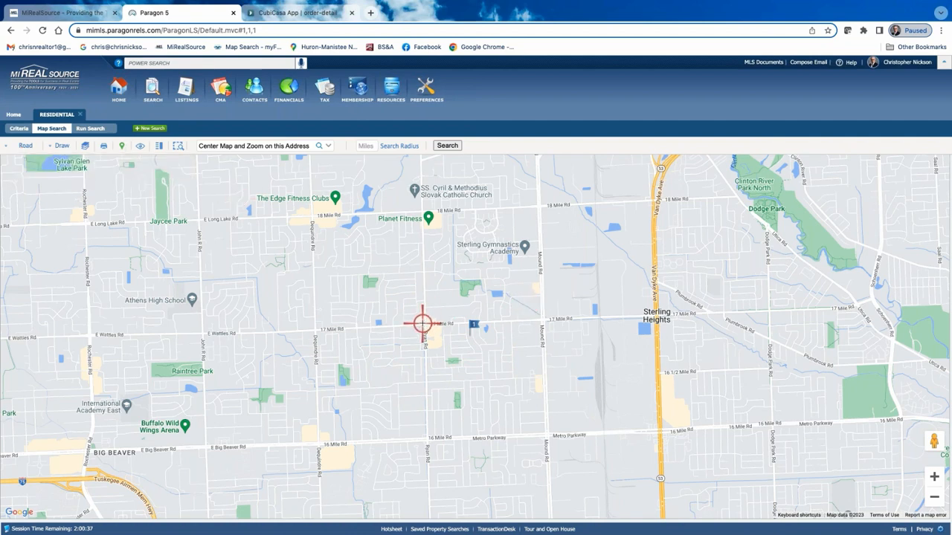
{"action": "left_click", "coordinate": [423, 324]}
{"action": "left_click", "coordinate": [543, 321]}
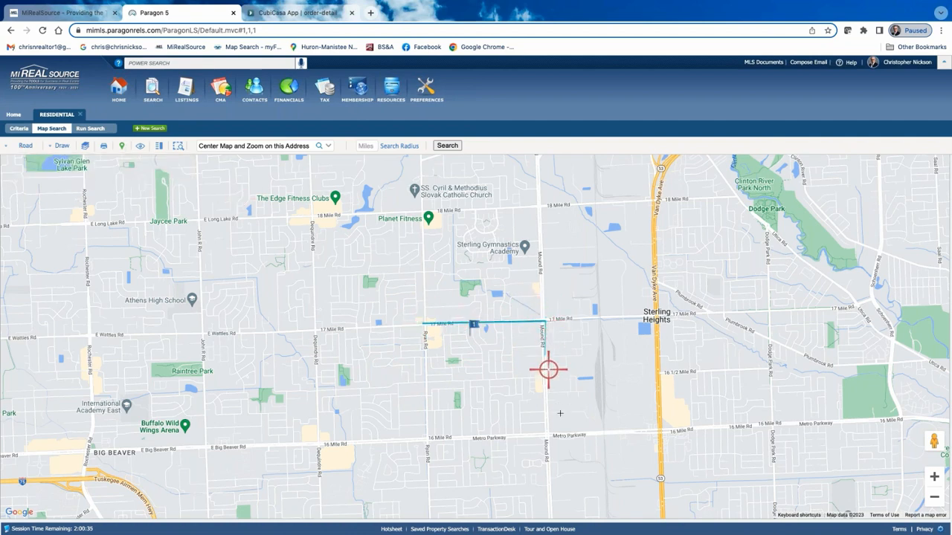
{"action": "left_click", "coordinate": [547, 437]}
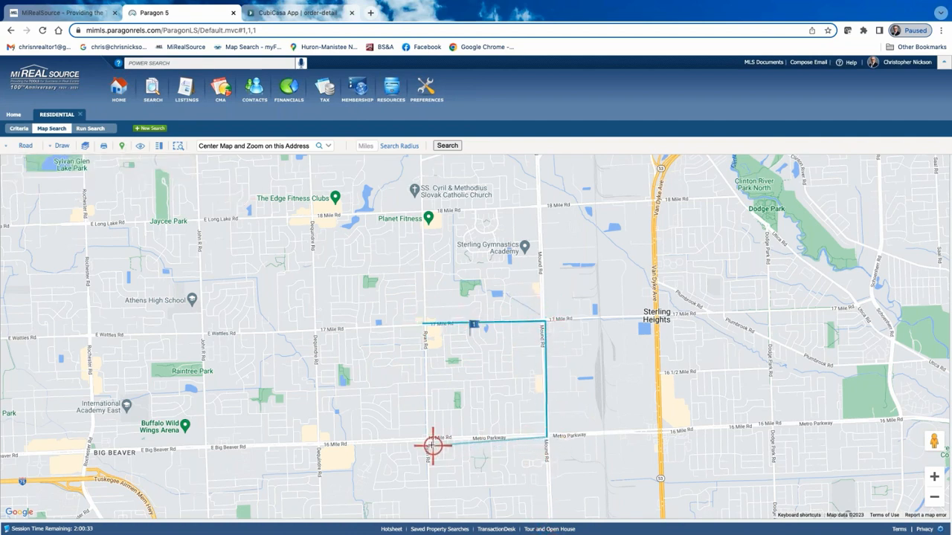
{"action": "left_click", "coordinate": [427, 439]}
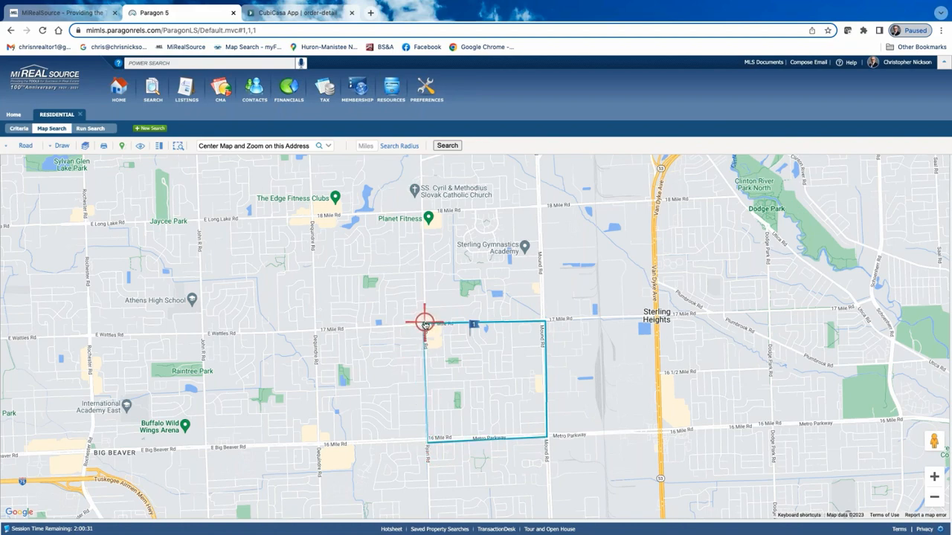
{"action": "left_click", "coordinate": [423, 323]}
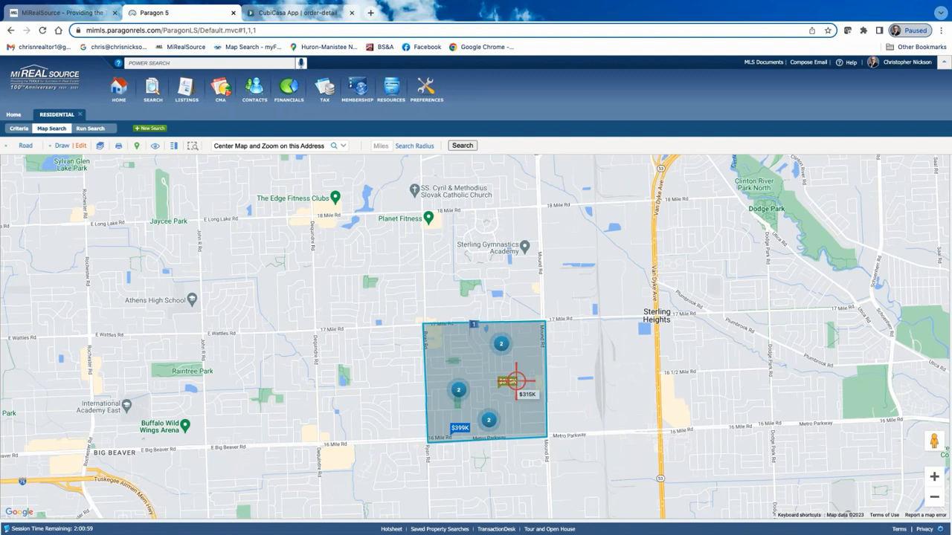
{"action": "left_click", "coordinate": [91, 129]}
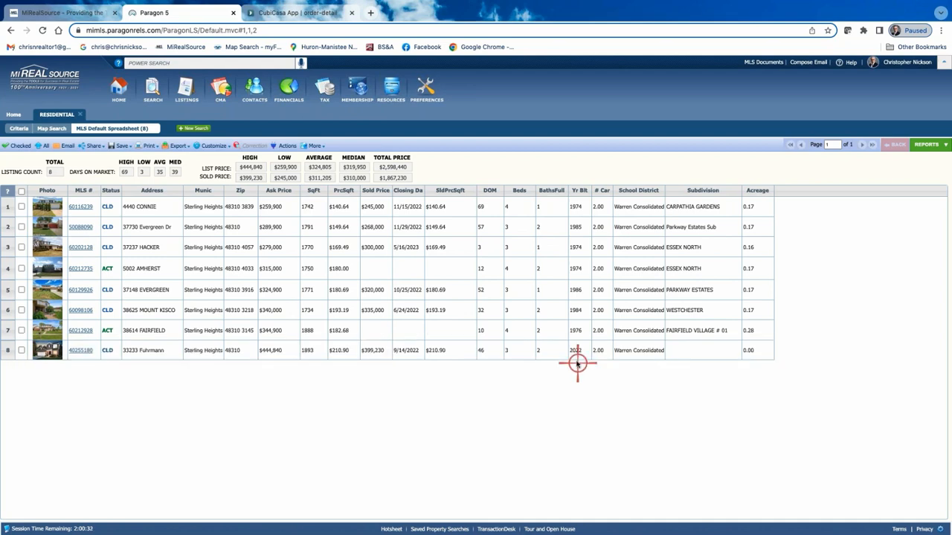
Return to the search criteria, set the maximum year built to 1986 and rerun the search.
{"action": "left_click", "coordinate": [19, 128]}
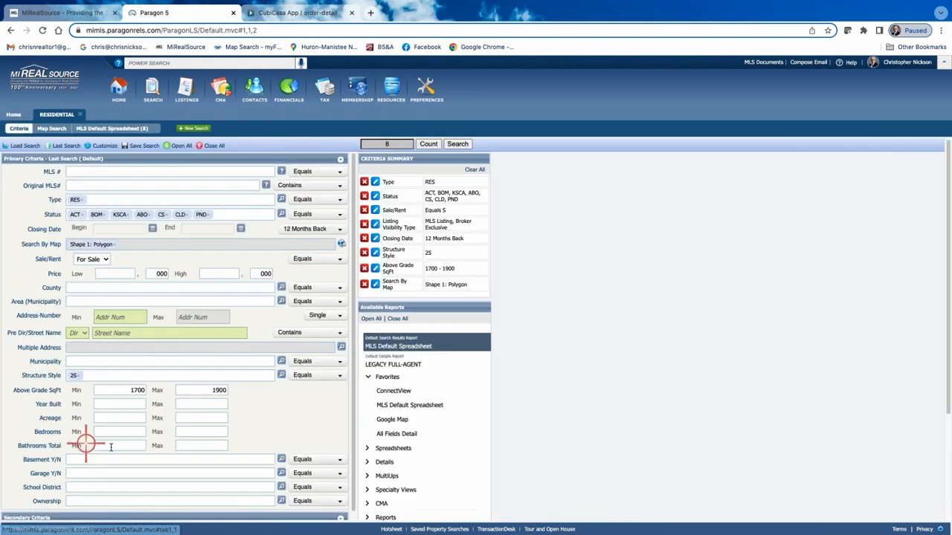
{"action": "left_click", "coordinate": [202, 404]}
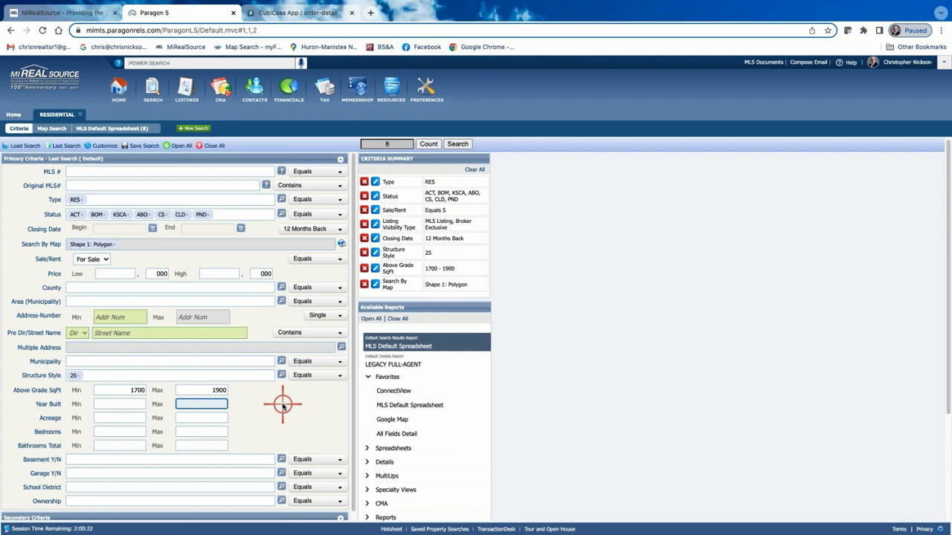
{"action": "type", "text": "1986"}
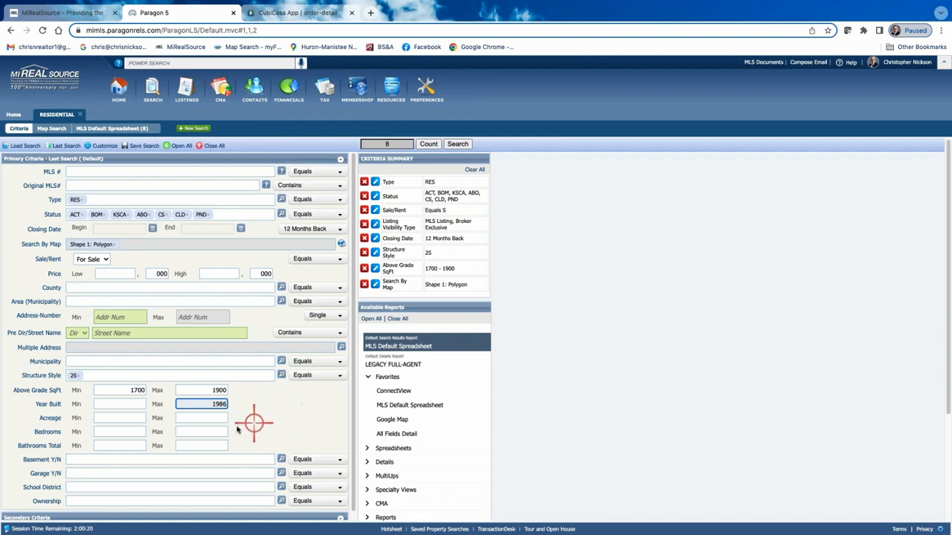
{"action": "left_click", "coordinate": [461, 144]}
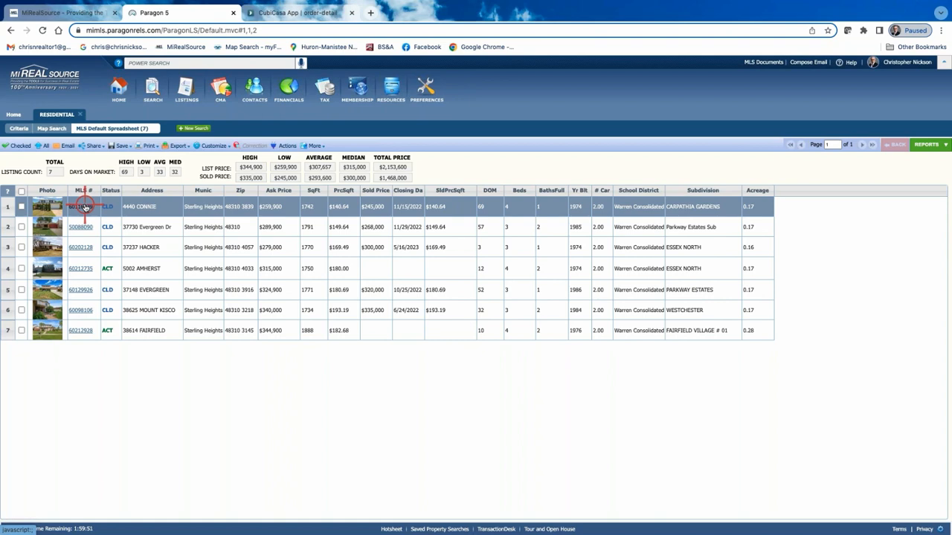
Select all listings in the search results and view both pages of their CMA Quick View report.
{"action": "left_click", "coordinate": [21, 192]}
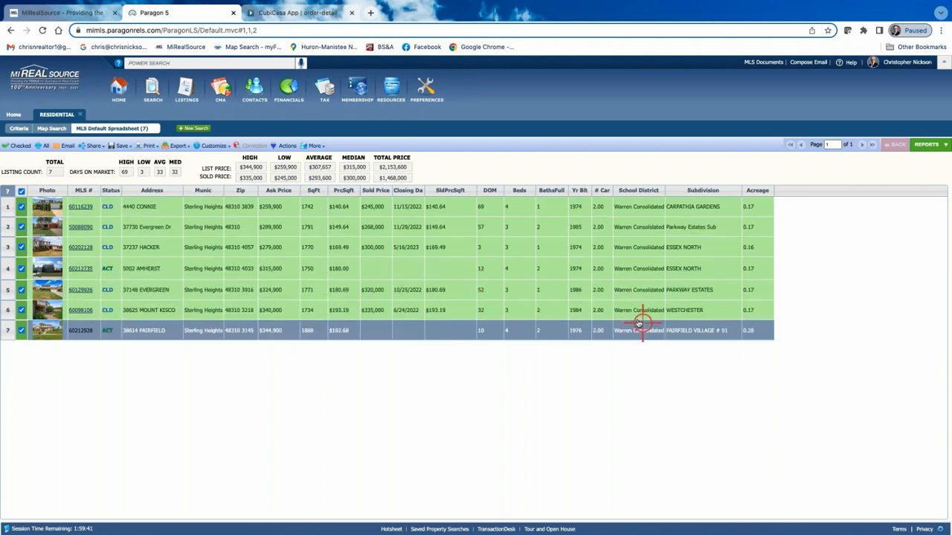
{"action": "left_click", "coordinate": [929, 146]}
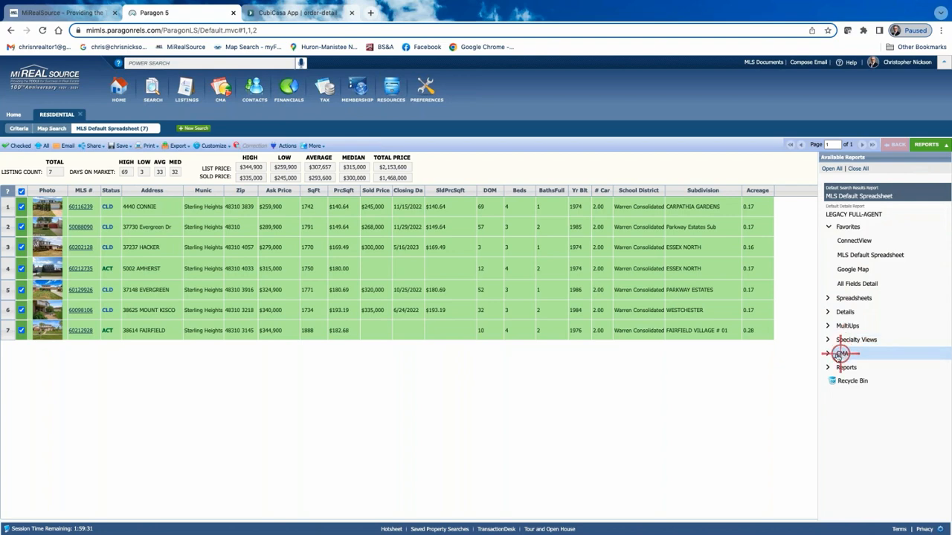
{"action": "left_click", "coordinate": [880, 357]}
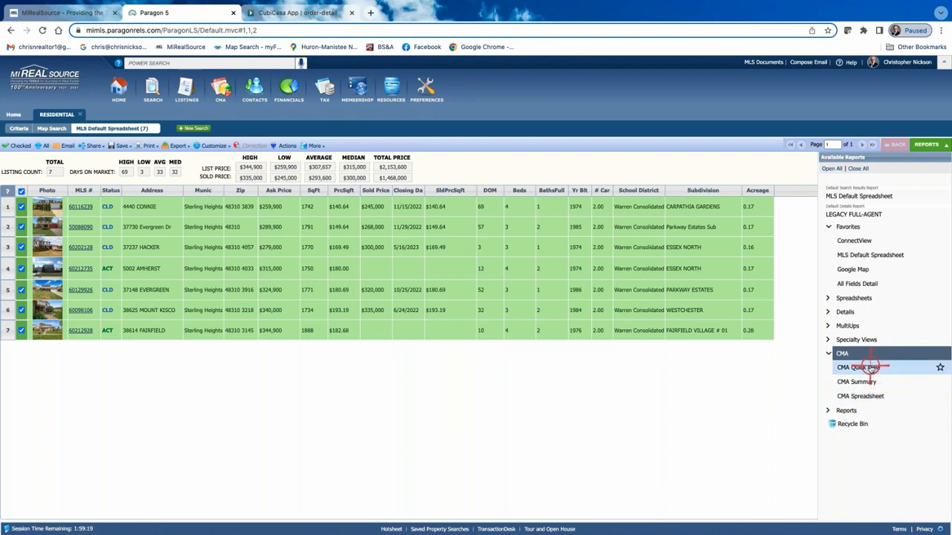
{"action": "left_click", "coordinate": [868, 367]}
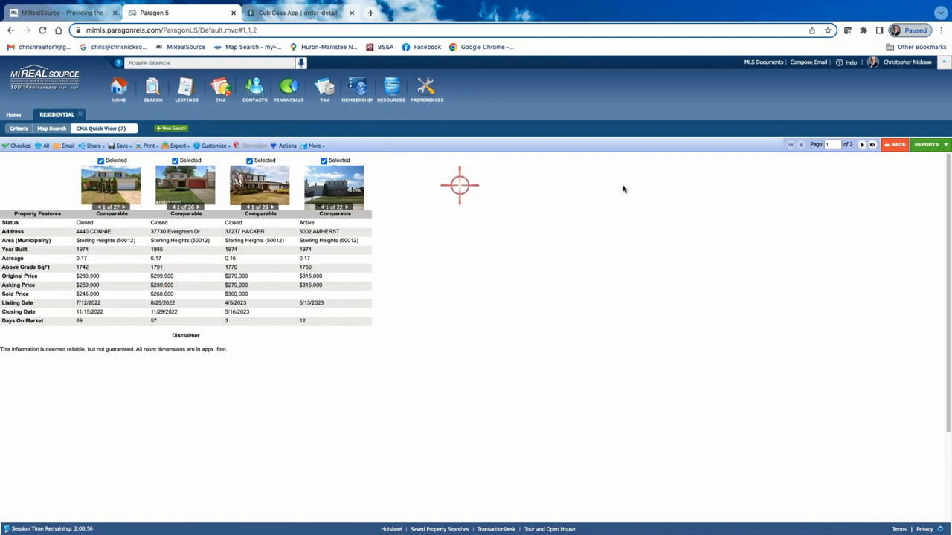
{"action": "left_click", "coordinate": [862, 145]}
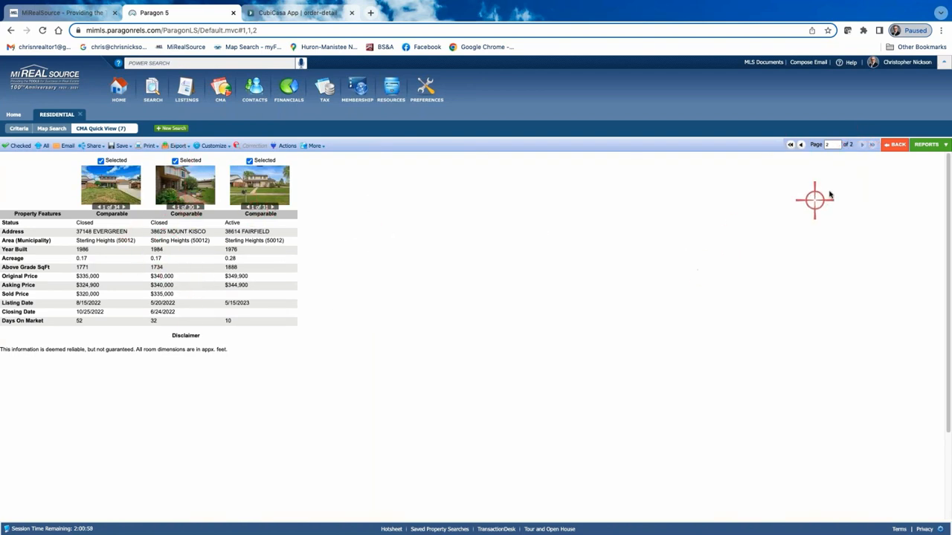
Go back to the results and view the selected listings as a CMA Spreadsheet and as a CMA Summary report.
{"action": "left_click", "coordinate": [893, 146]}
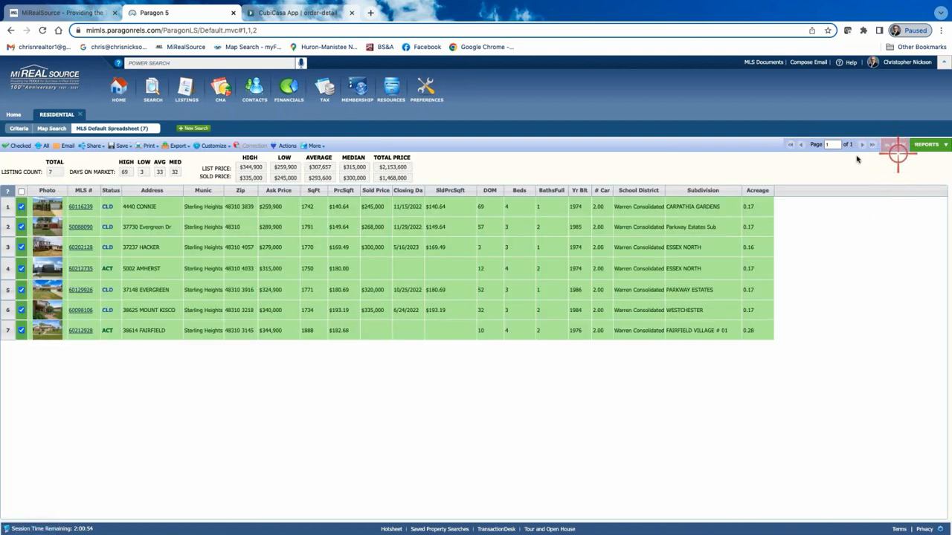
{"action": "left_click", "coordinate": [926, 144]}
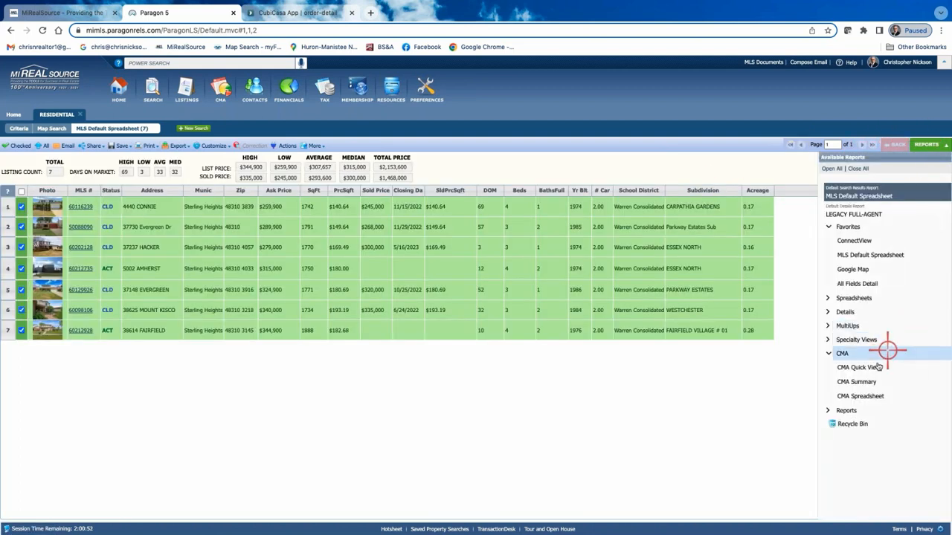
{"action": "left_click", "coordinate": [872, 400]}
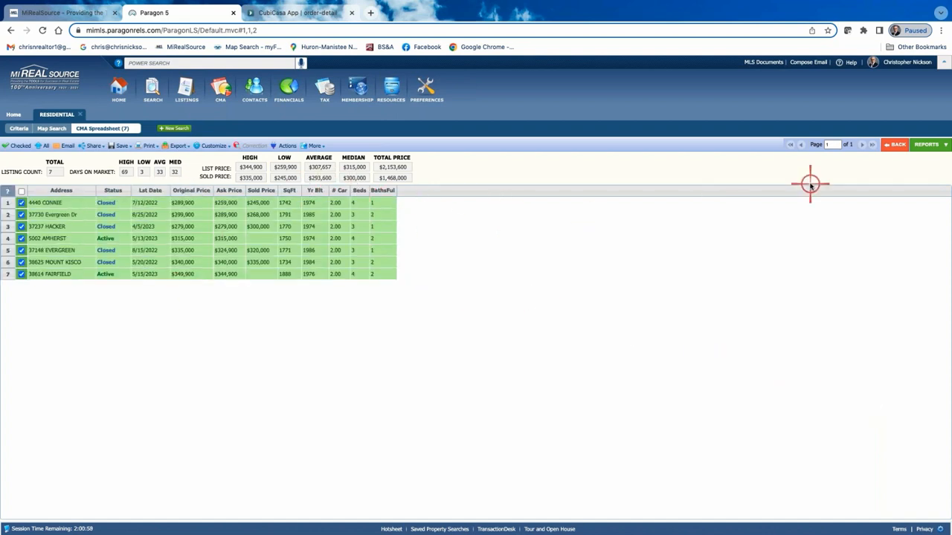
{"action": "left_click", "coordinate": [927, 146]}
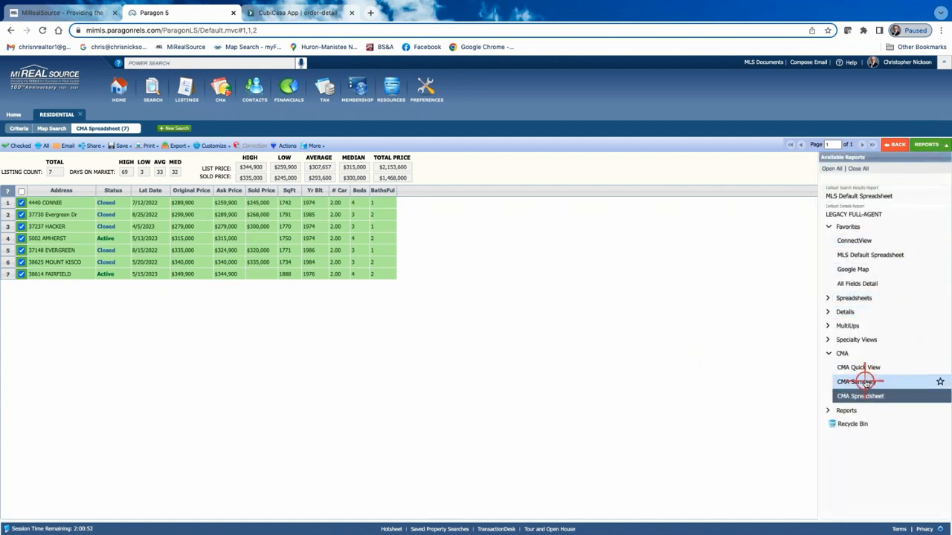
{"action": "left_click", "coordinate": [863, 382]}
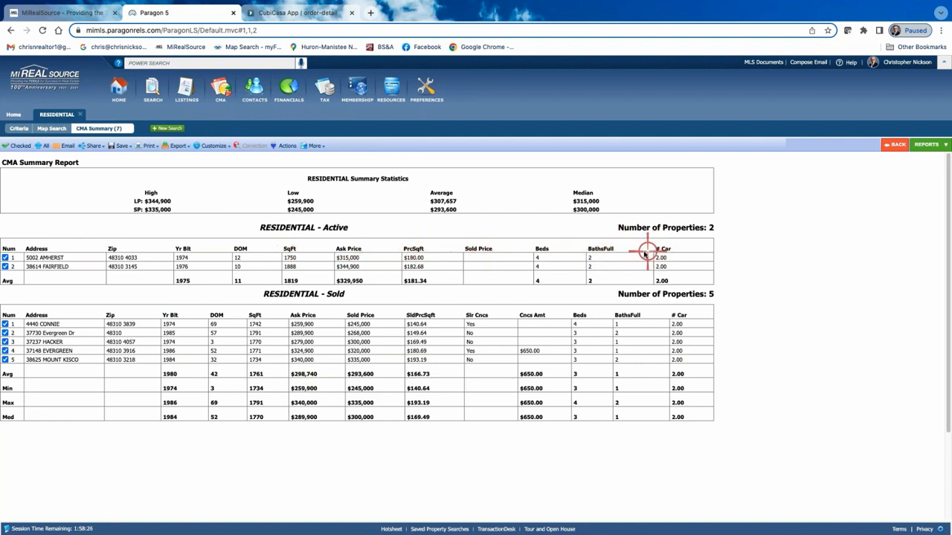
Look over the CMA Summary report's field preferences for active residential listings and close them without saving.
{"action": "left_click", "coordinate": [213, 146]}
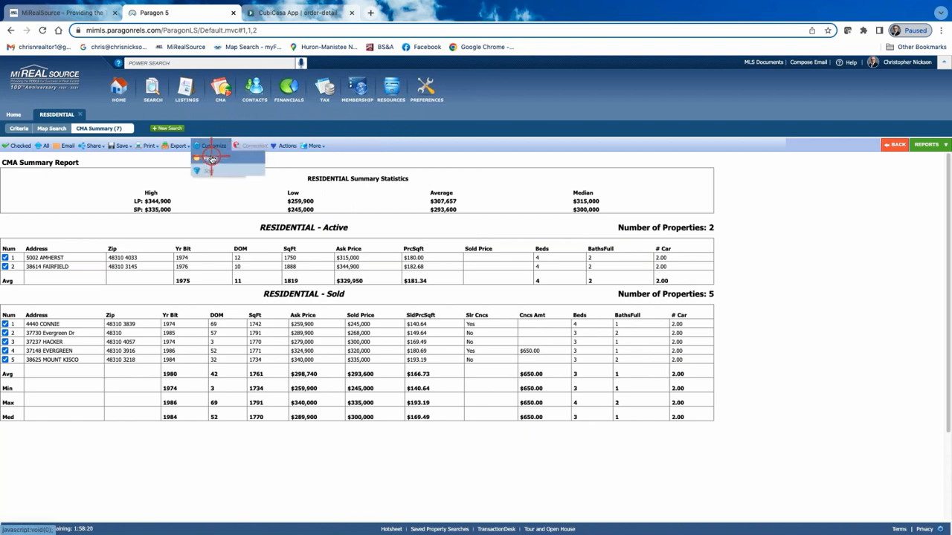
{"action": "left_click", "coordinate": [211, 158]}
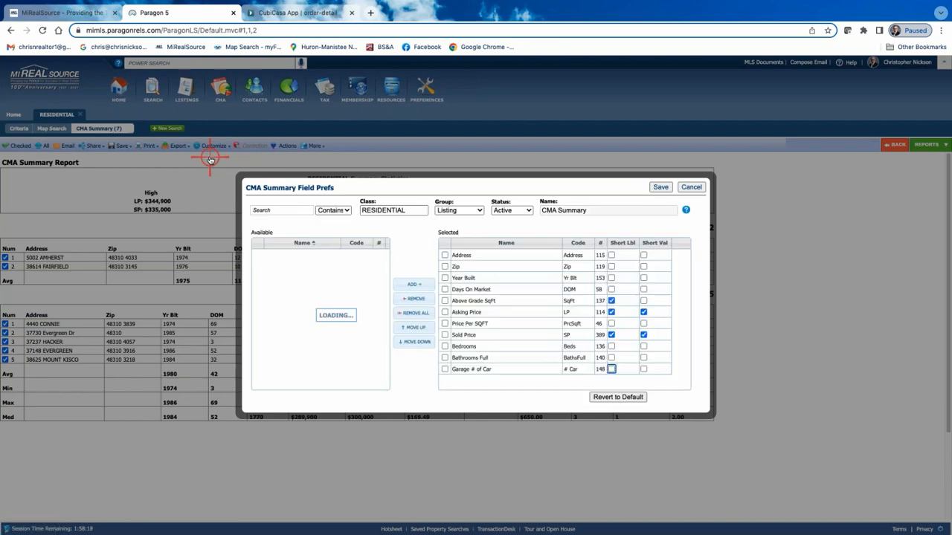
{"action": "left_click", "coordinate": [485, 254]}
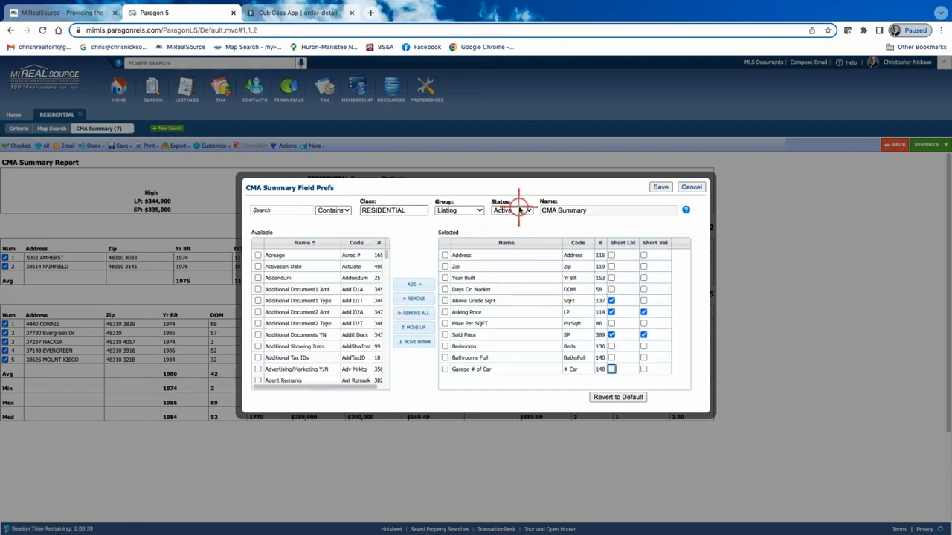
{"action": "left_click", "coordinate": [691, 186]}
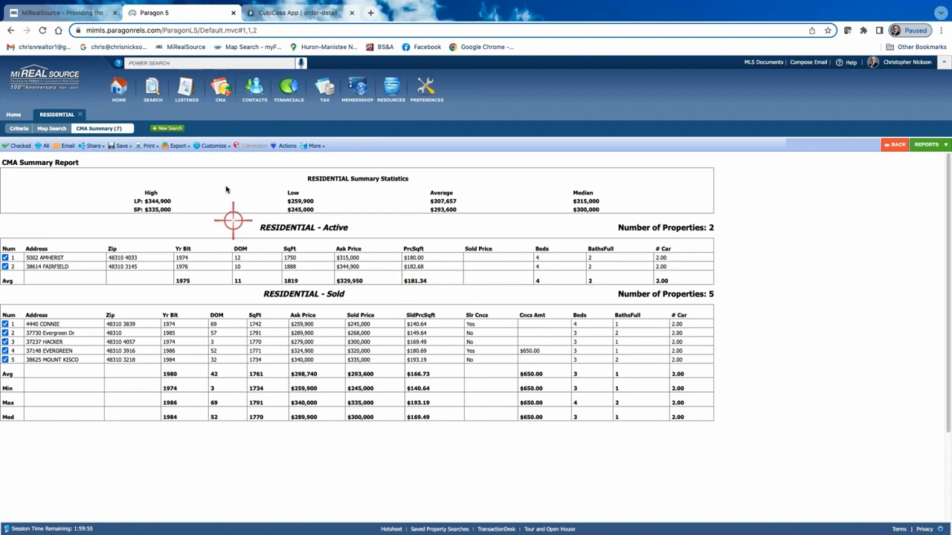
Open the CMA Summary field preferences, filter the available fields by "acr" and add Acreage to the active listings' selected fields.
{"action": "left_click", "coordinate": [214, 145]}
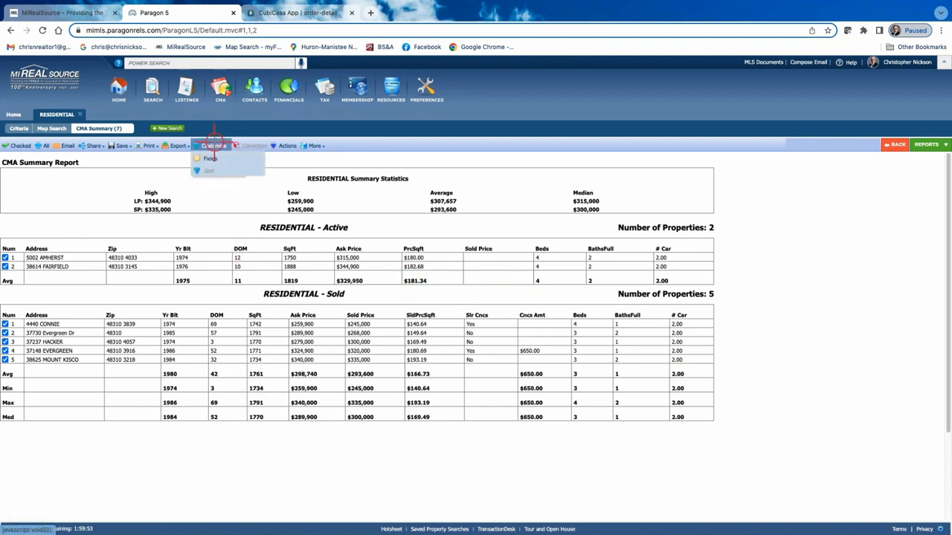
{"action": "left_click", "coordinate": [210, 158]}
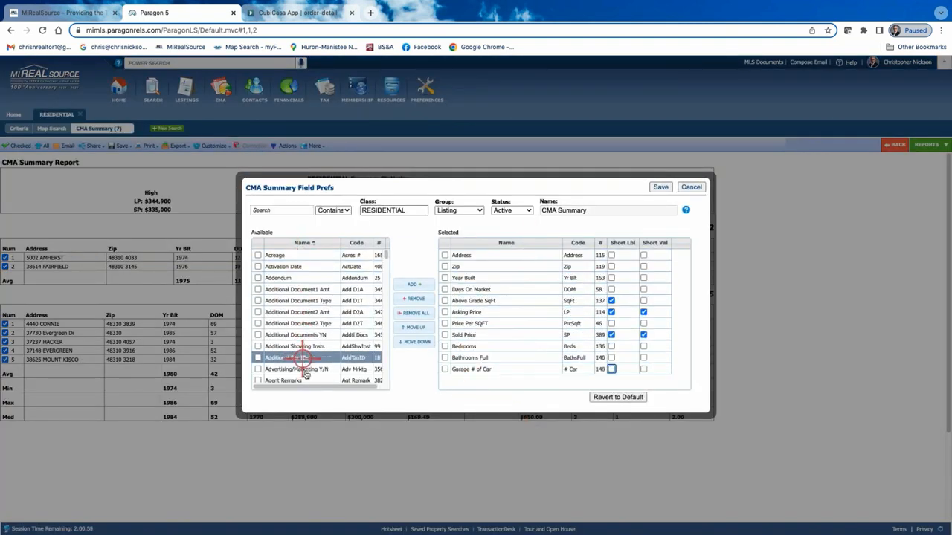
{"action": "scroll", "coordinate": [304, 357], "scroll_direction": "down", "scroll_amount": 3}
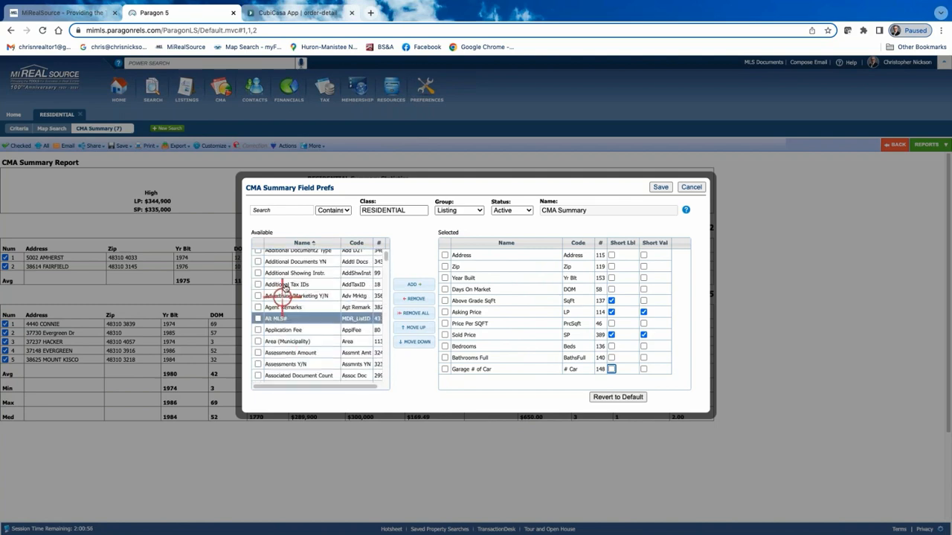
{"action": "scroll", "coordinate": [305, 312], "scroll_direction": "up", "scroll_amount": 3}
{"action": "left_click", "coordinate": [283, 210]}
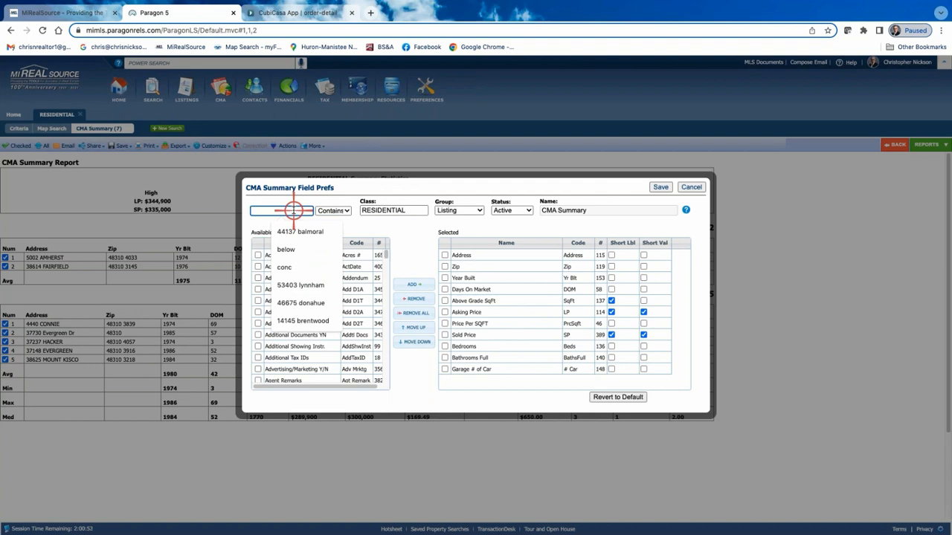
{"action": "type", "text": "acr"}
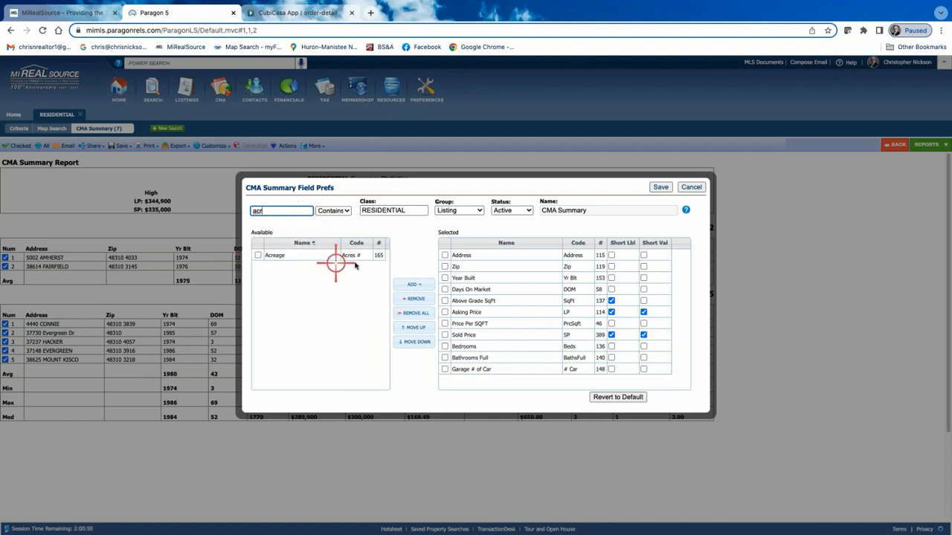
{"action": "left_click", "coordinate": [261, 259]}
{"action": "left_click", "coordinate": [260, 259]}
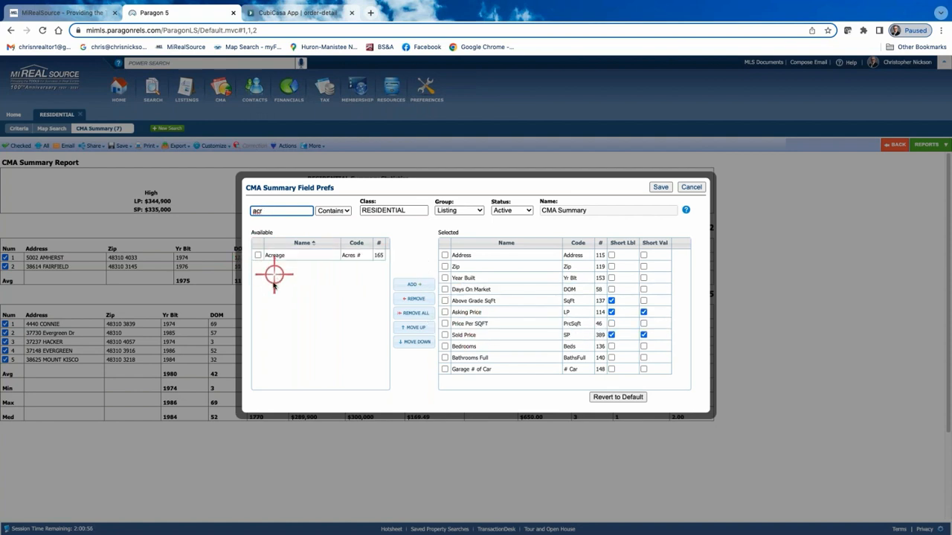
{"action": "left_click", "coordinate": [258, 256]}
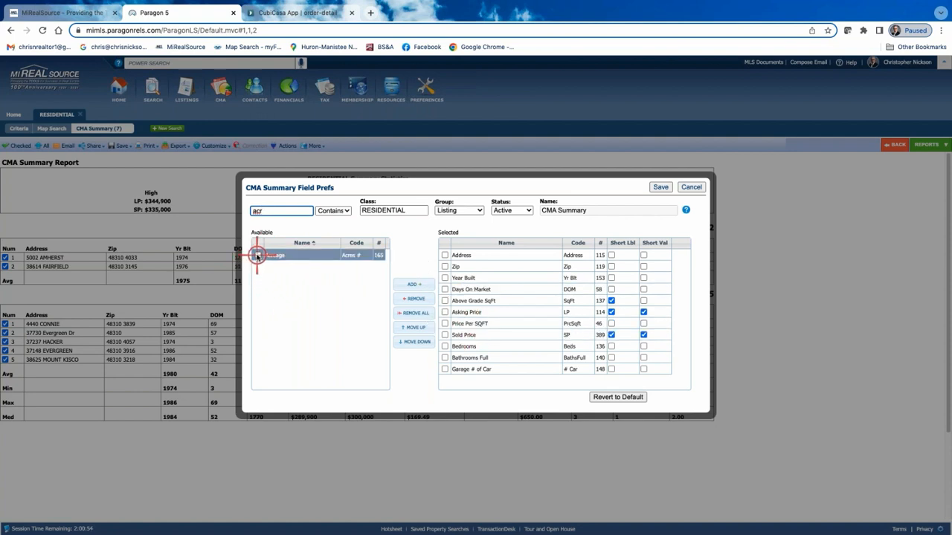
{"action": "left_click", "coordinate": [257, 256]}
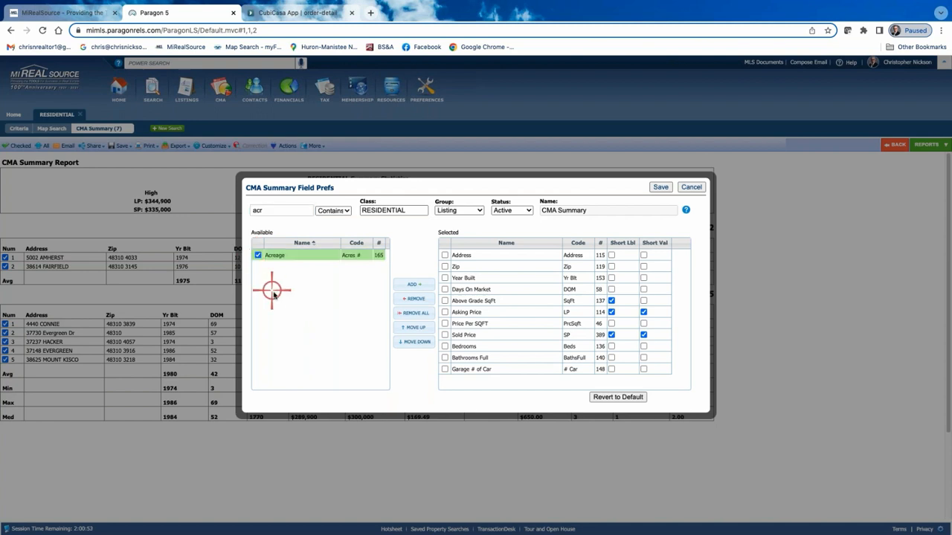
{"action": "left_click", "coordinate": [420, 284]}
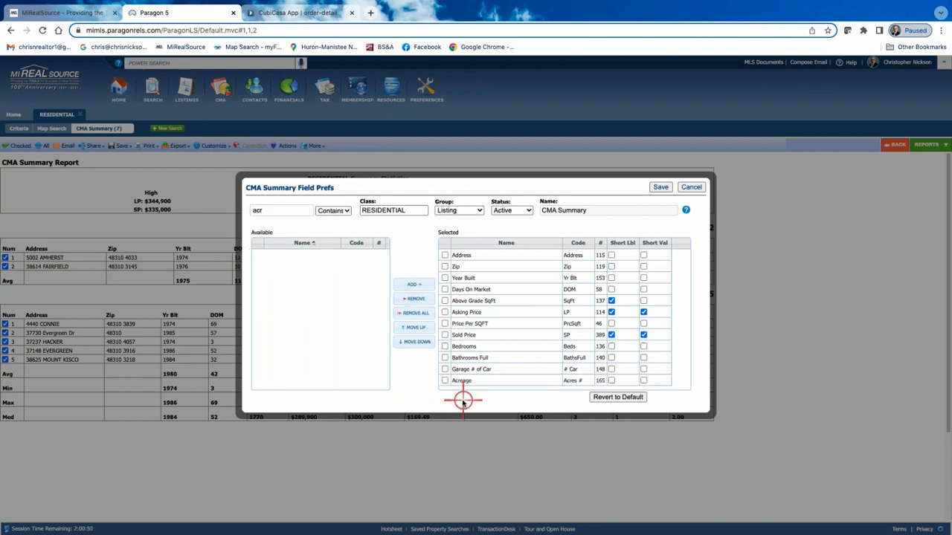
Remove Acreage from the active listings' selected fields and add it back.
{"action": "left_click", "coordinate": [445, 380]}
{"action": "left_click", "coordinate": [414, 298]}
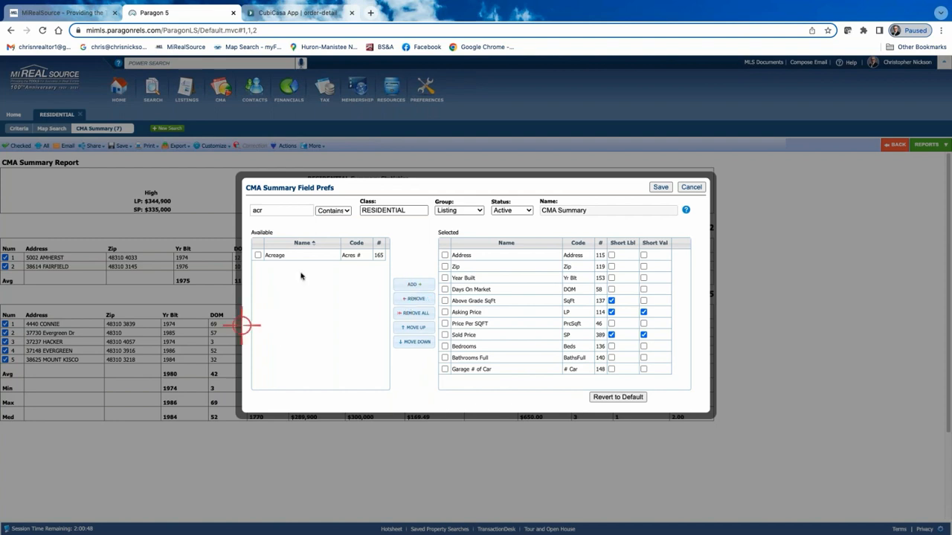
{"action": "left_click", "coordinate": [275, 255]}
{"action": "double_click", "coordinate": [276, 255]}
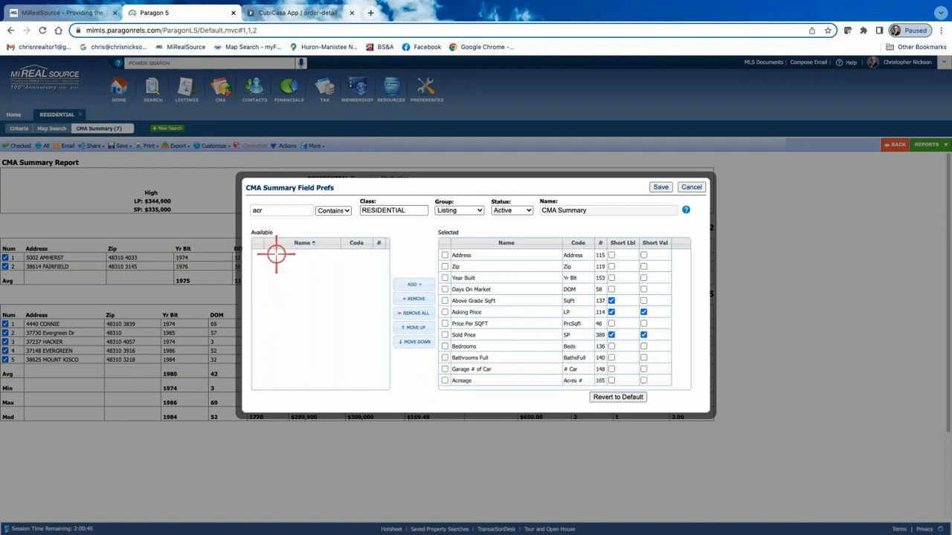
{"action": "left_click", "coordinate": [484, 255]}
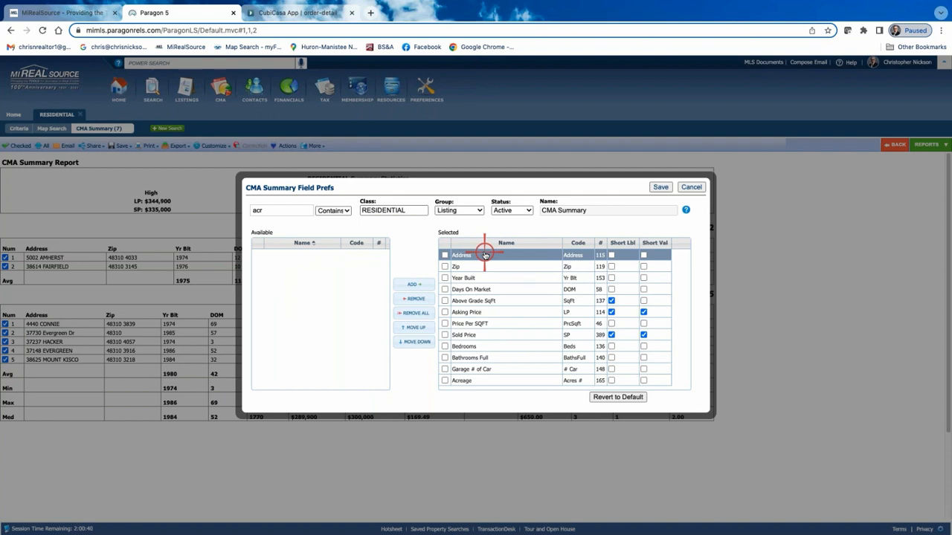
Switch the field preferences to Sold status, add Acreage to the selected fields, clear the field filter and save.
{"action": "left_click", "coordinate": [529, 210]}
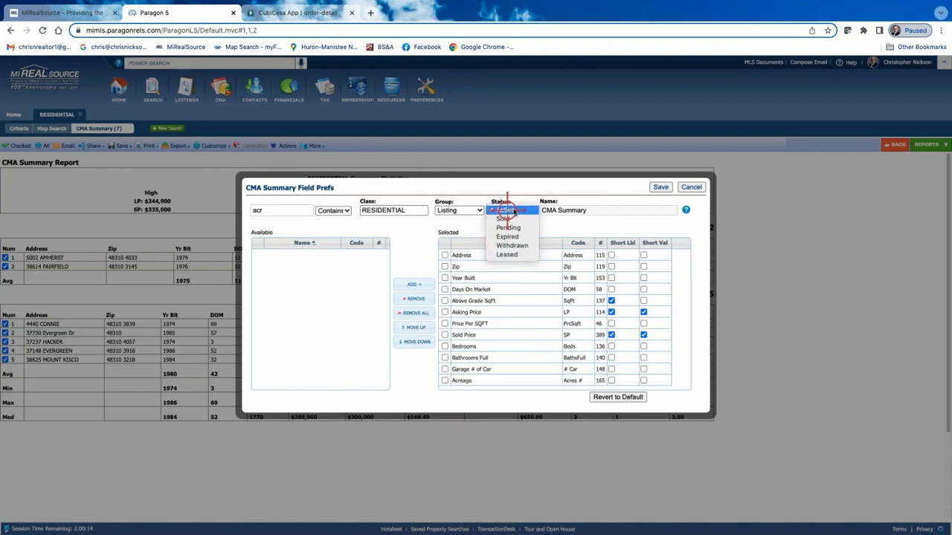
{"action": "left_click", "coordinate": [660, 187]}
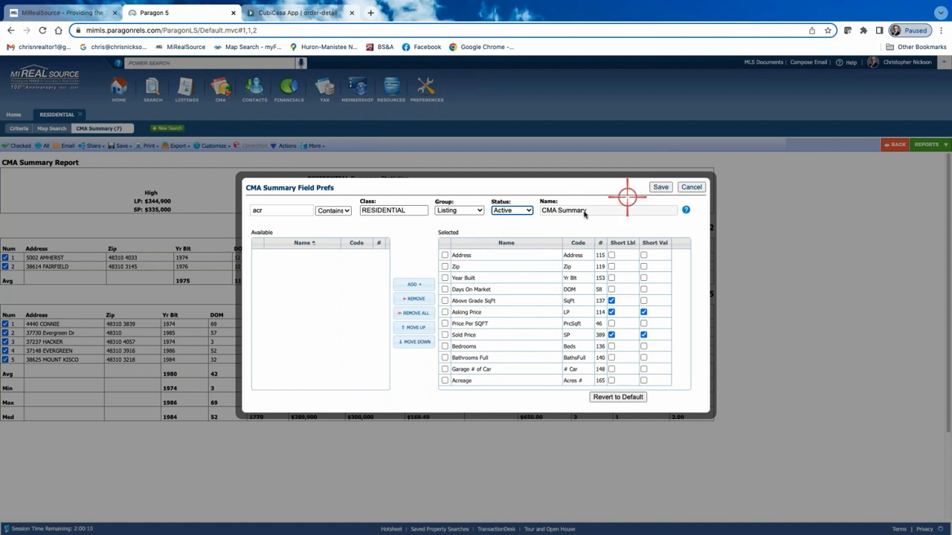
{"action": "left_click", "coordinate": [529, 211]}
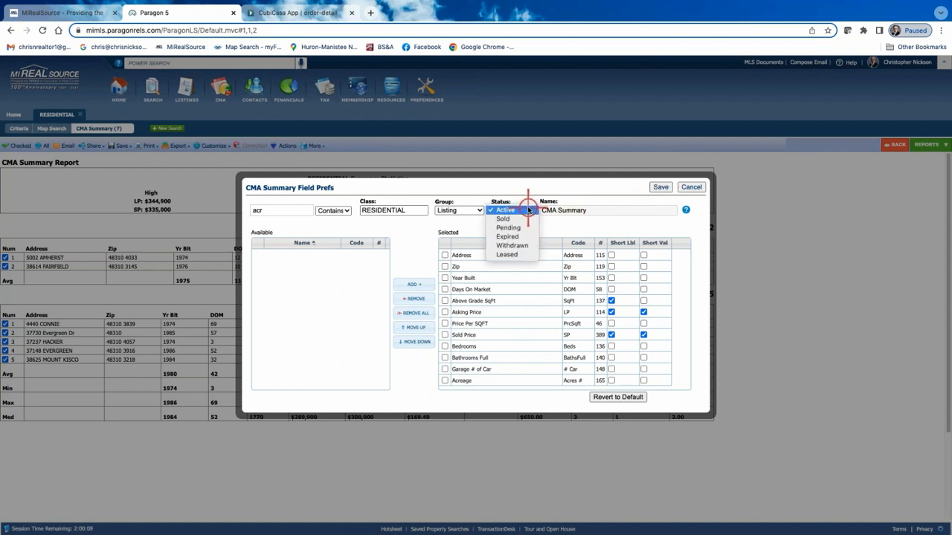
{"action": "left_click", "coordinate": [503, 219]}
{"action": "left_click", "coordinate": [266, 255]}
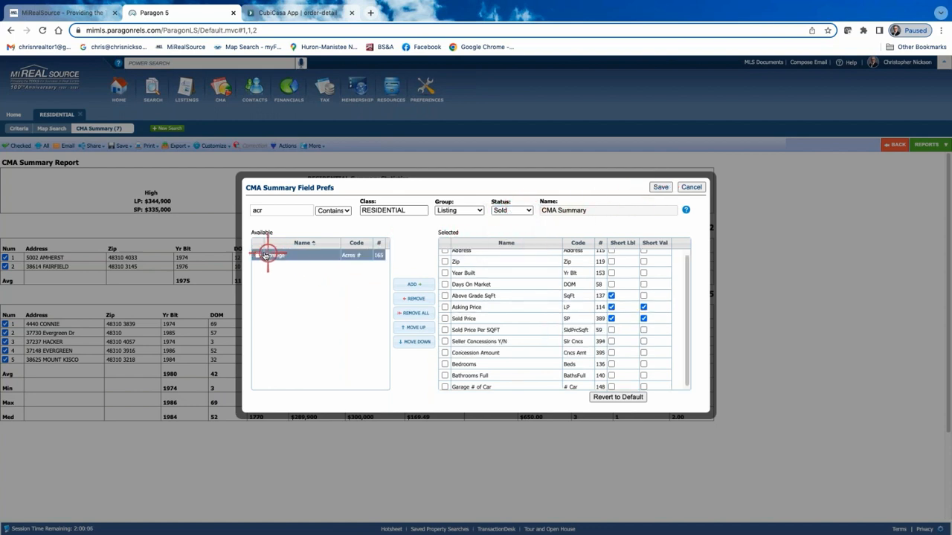
{"action": "double_click", "coordinate": [296, 255]}
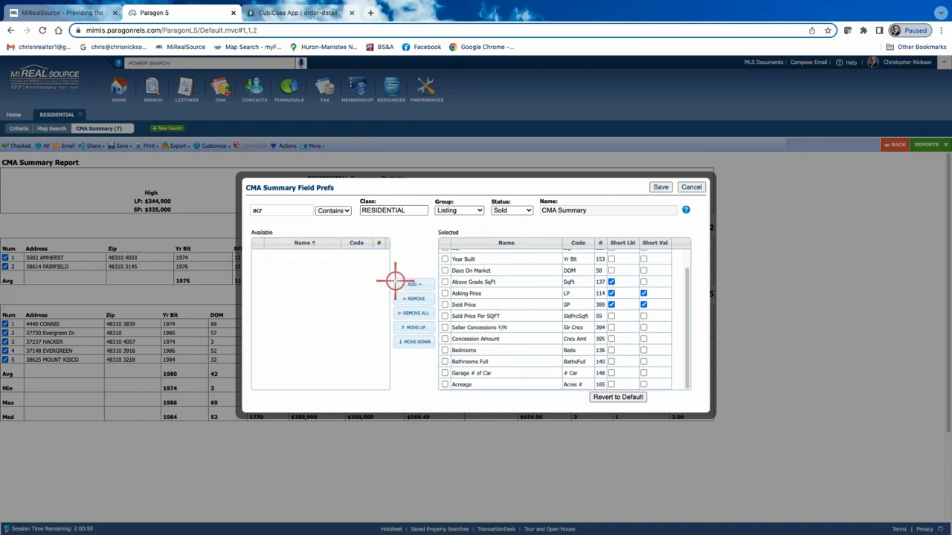
{"action": "left_click_drag", "start_coordinate": [272, 213], "coordinate": [244, 214]}
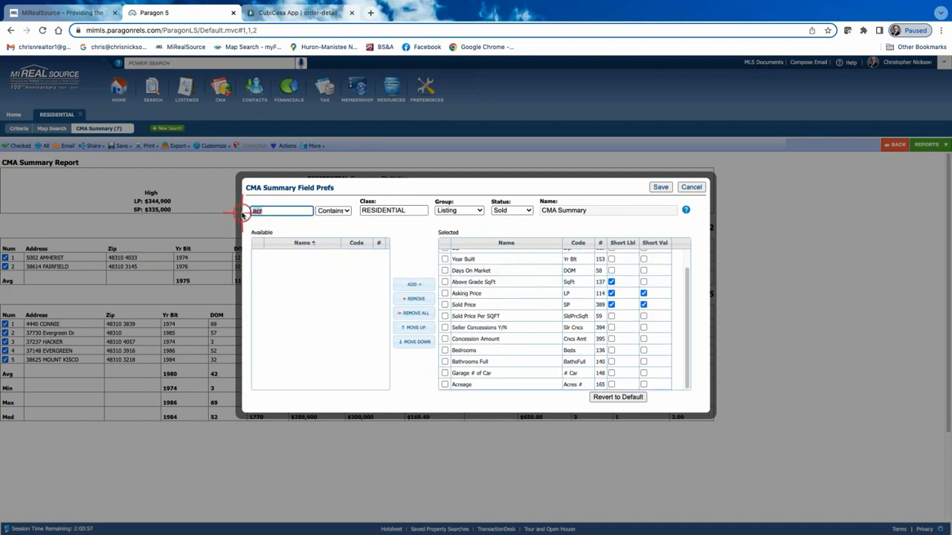
{"action": "scroll", "coordinate": [529, 341], "scroll_direction": "up", "scroll_amount": 2}
{"action": "scroll", "coordinate": [528, 336], "scroll_direction": "down", "scroll_amount": 2}
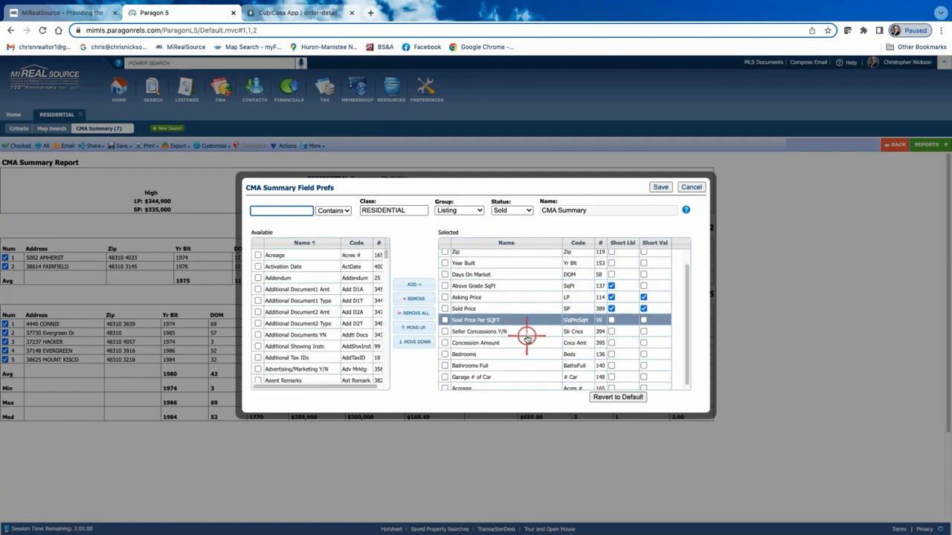
{"action": "left_click", "coordinate": [662, 188]}
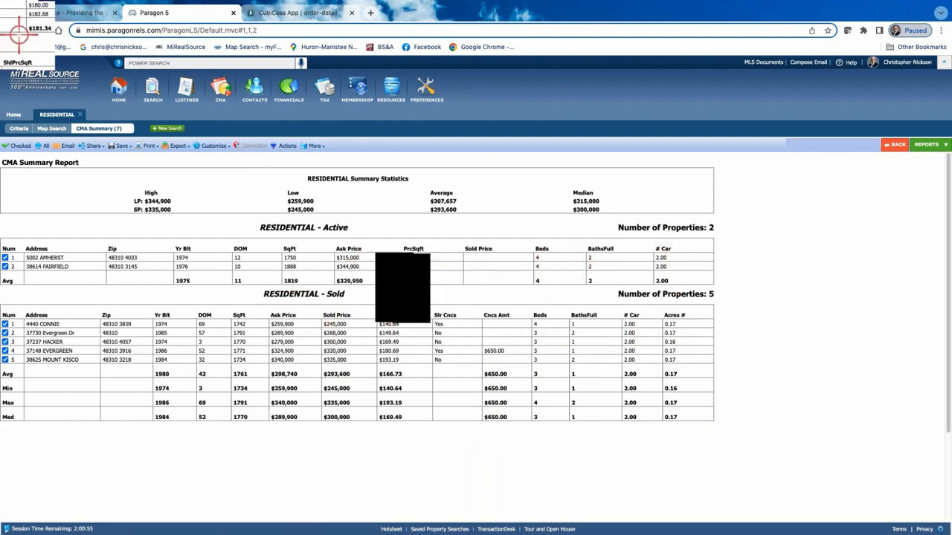
Reopen the CMA Summary field preferences, add Acreage as the last selected field for active listings and save.
{"action": "left_click", "coordinate": [221, 145]}
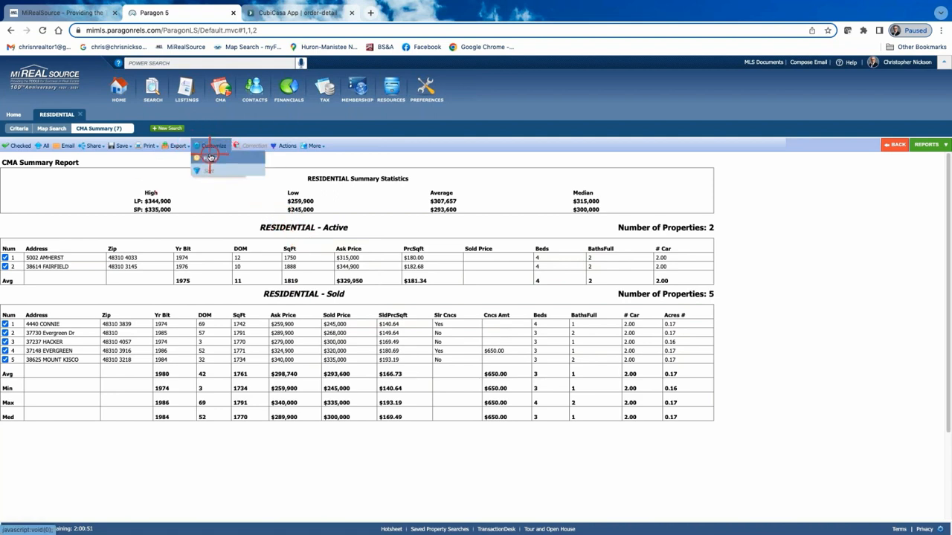
{"action": "left_click", "coordinate": [210, 158]}
{"action": "left_click", "coordinate": [488, 257]}
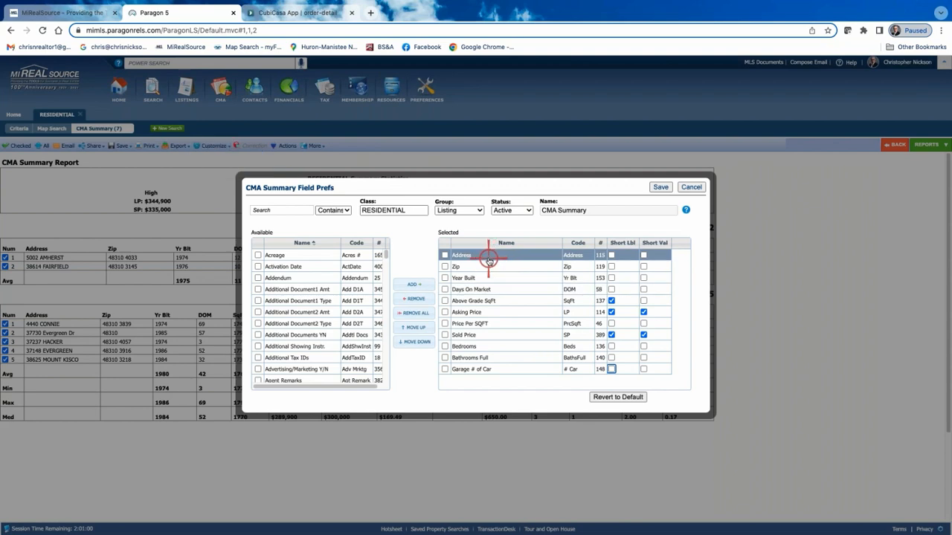
{"action": "left_click", "coordinate": [254, 256]}
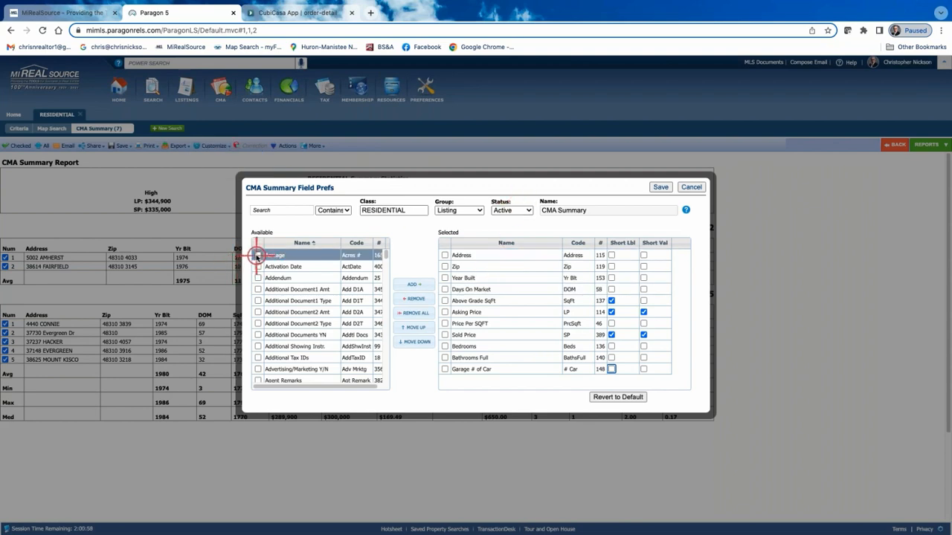
{"action": "left_click_drag", "start_coordinate": [256, 256], "coordinate": [480, 385]}
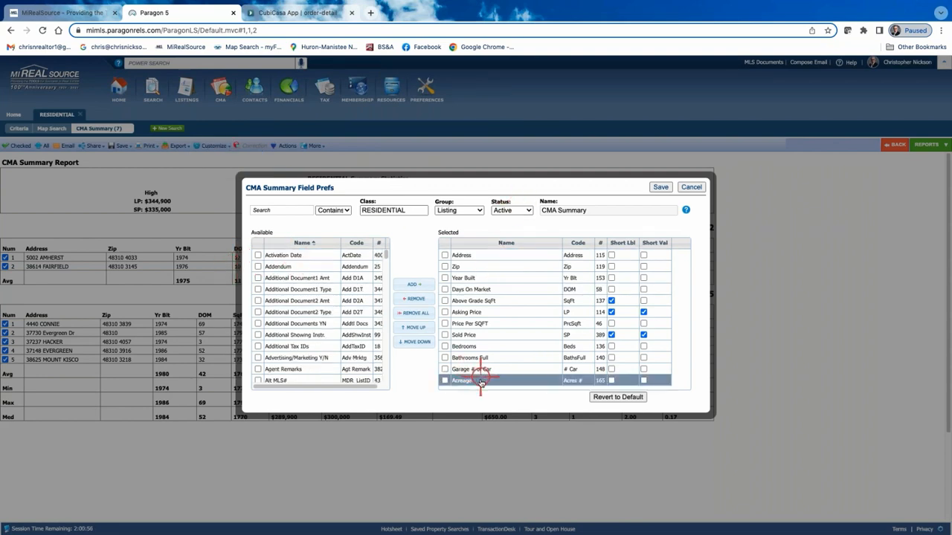
{"action": "left_click", "coordinate": [661, 188]}
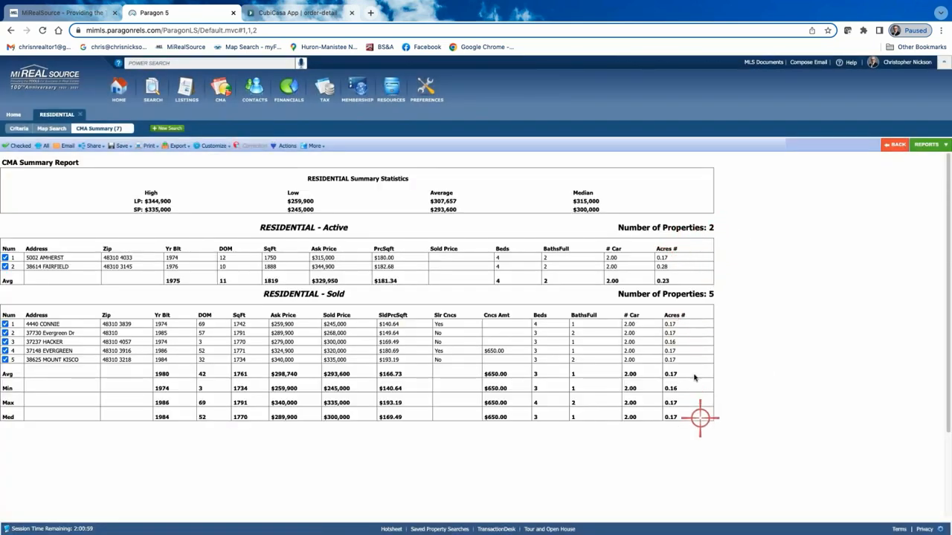
{"action": "left_click", "coordinate": [688, 372]}
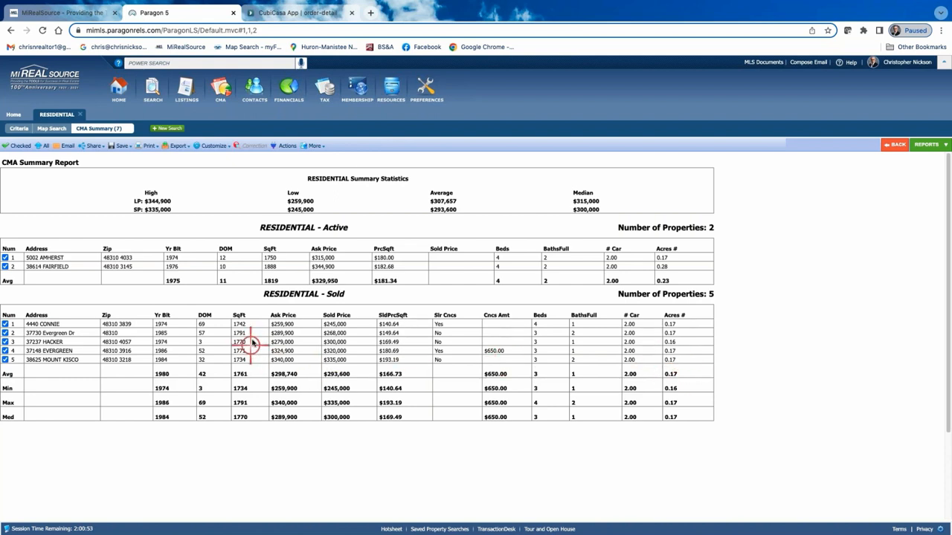
Move Acreage directly below Year Built in the active listings' selected fields and save the preferences.
{"action": "left_click", "coordinate": [212, 146]}
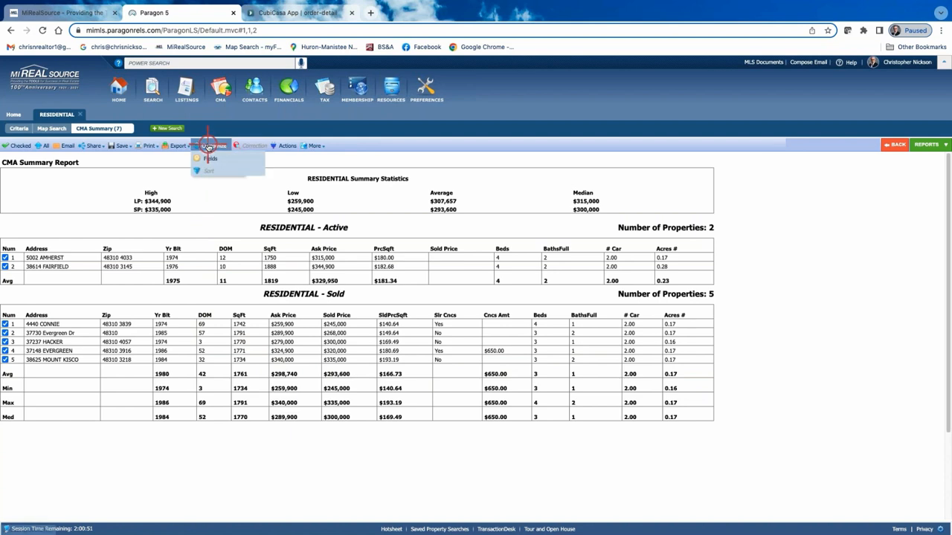
{"action": "left_click", "coordinate": [207, 160]}
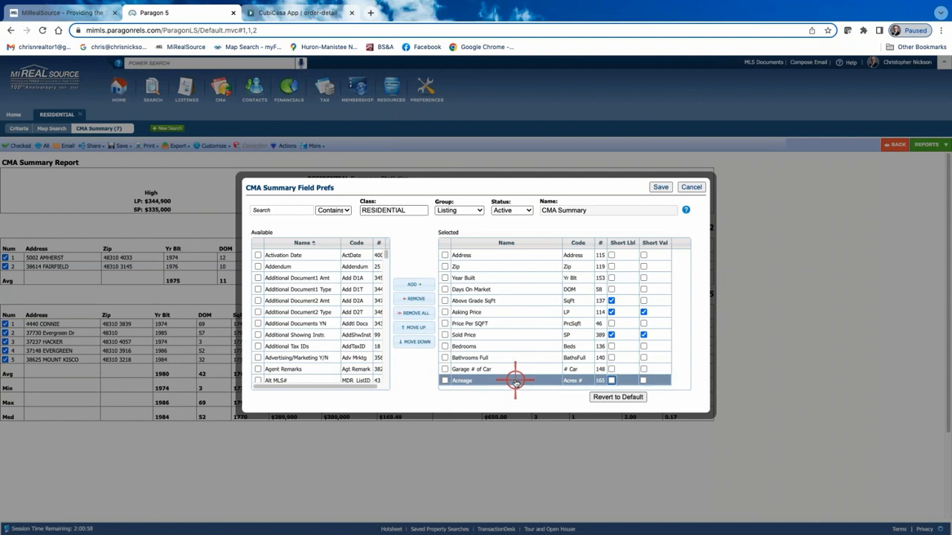
{"action": "left_click_drag", "start_coordinate": [515, 382], "coordinate": [547, 292]}
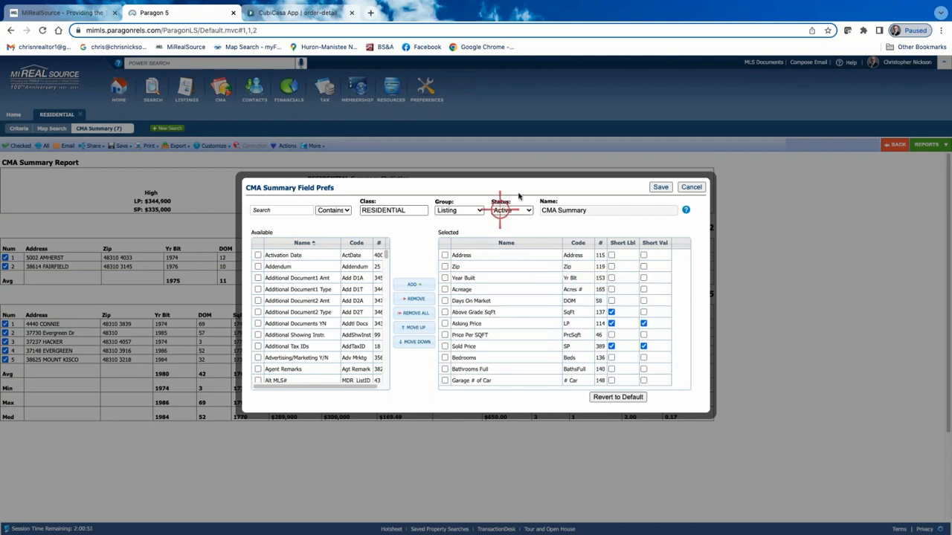
{"action": "left_click", "coordinate": [659, 187]}
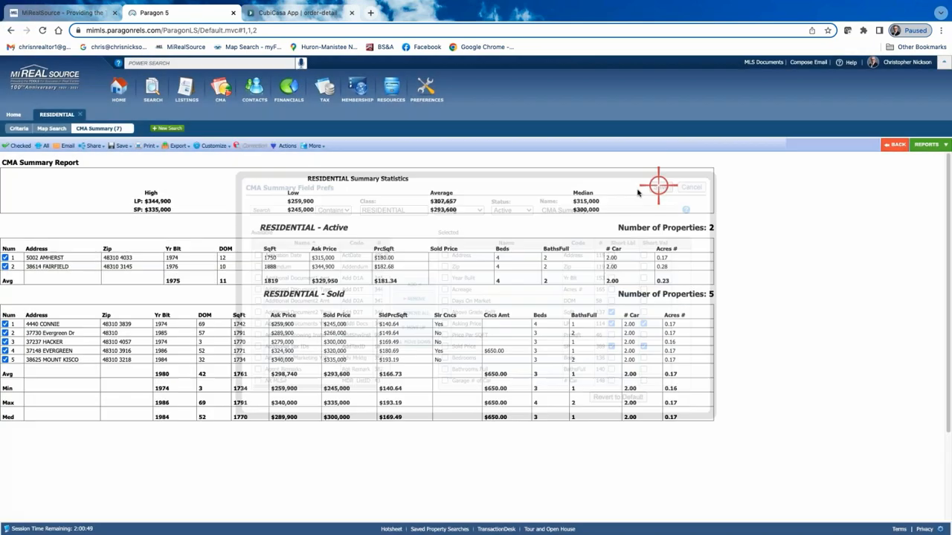
Move Acreage directly below Year Built in the CMA Summary's selected fields for sold listings and save the preferences.
{"action": "left_click", "coordinate": [213, 145]}
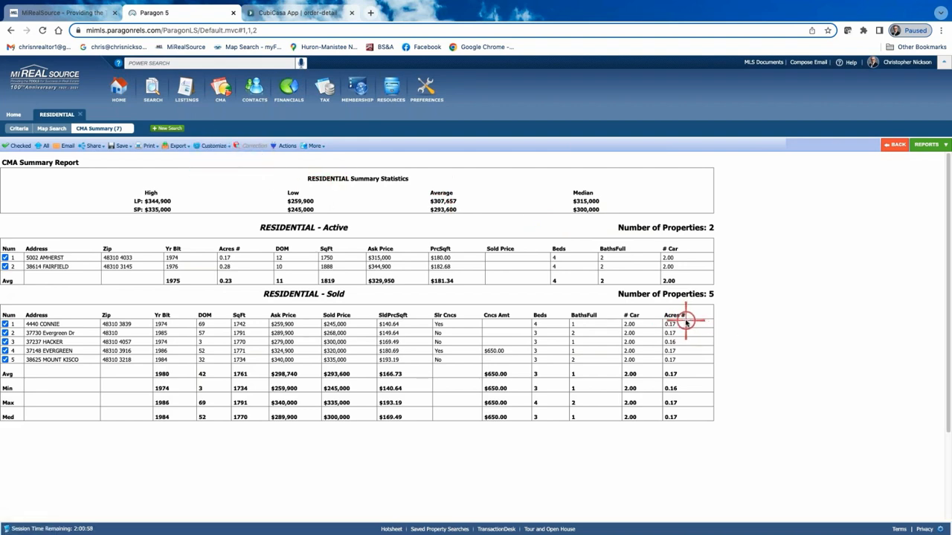
{"action": "left_click", "coordinate": [209, 145]}
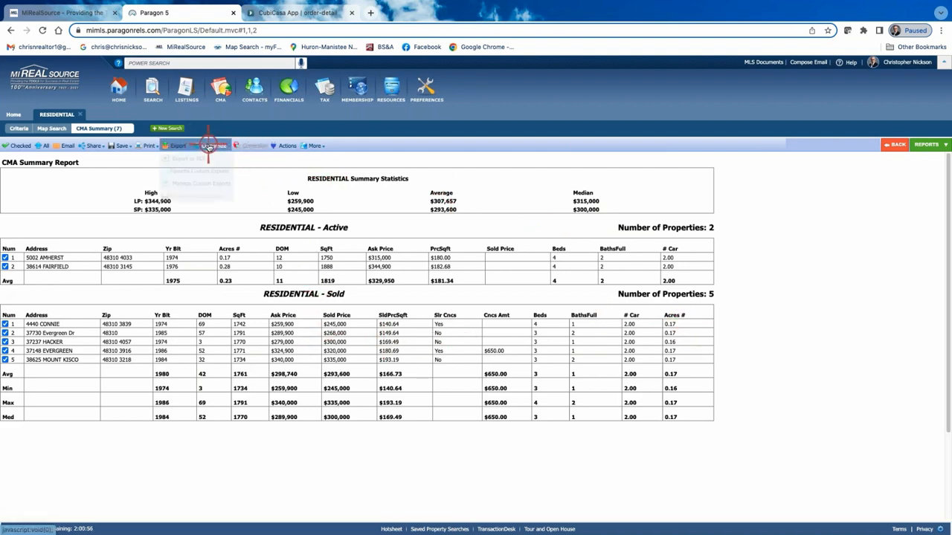
{"action": "left_click", "coordinate": [210, 158]}
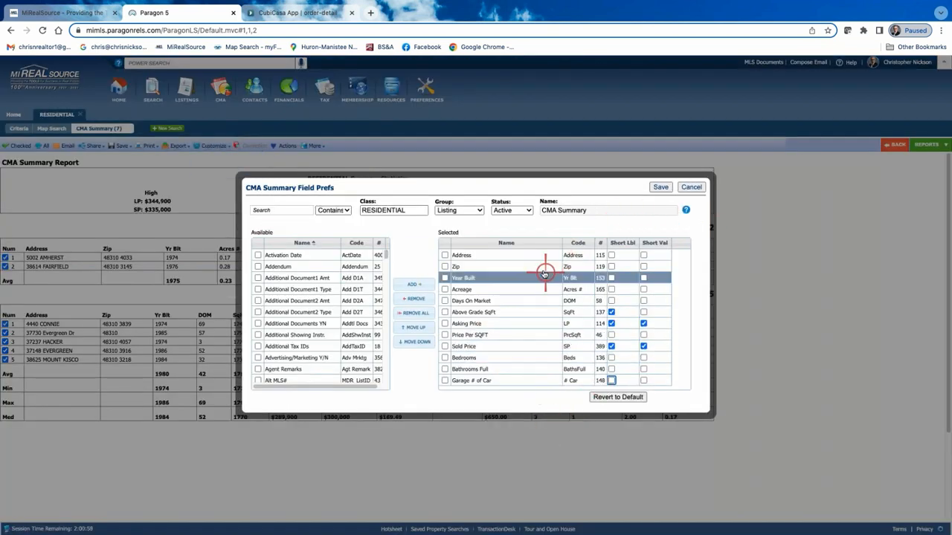
{"action": "left_click", "coordinate": [530, 211]}
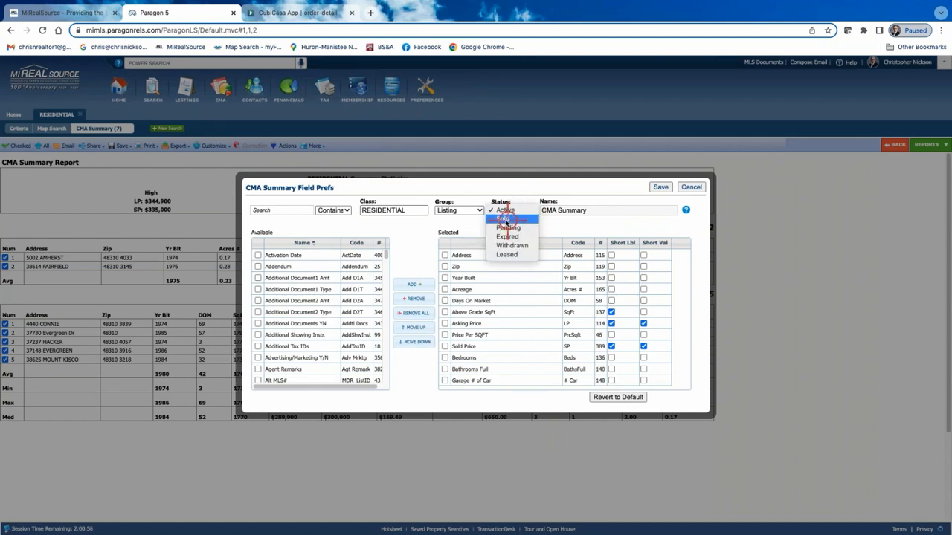
{"action": "left_click", "coordinate": [505, 220]}
{"action": "scroll", "coordinate": [542, 365], "scroll_direction": "down", "scroll_amount": 2}
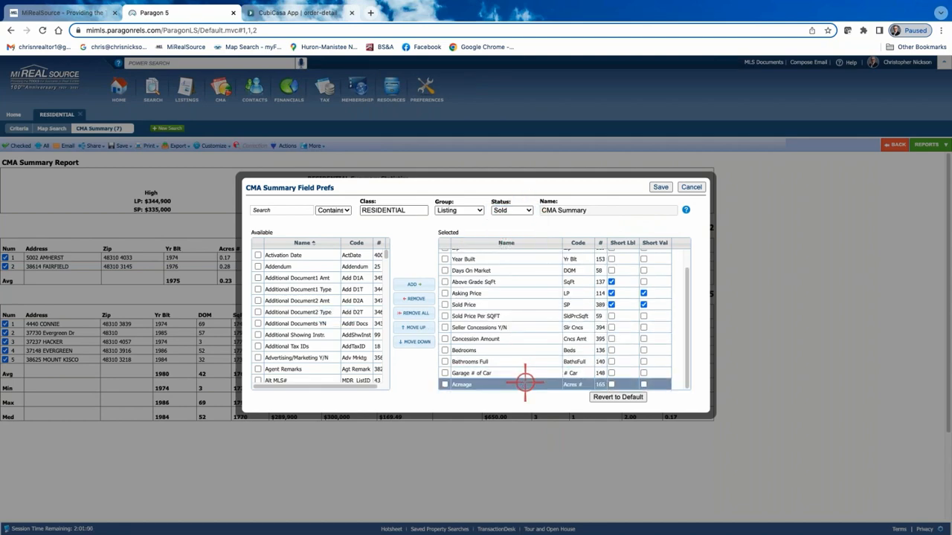
{"action": "scroll", "coordinate": [525, 384], "scroll_direction": "up", "scroll_amount": 5}
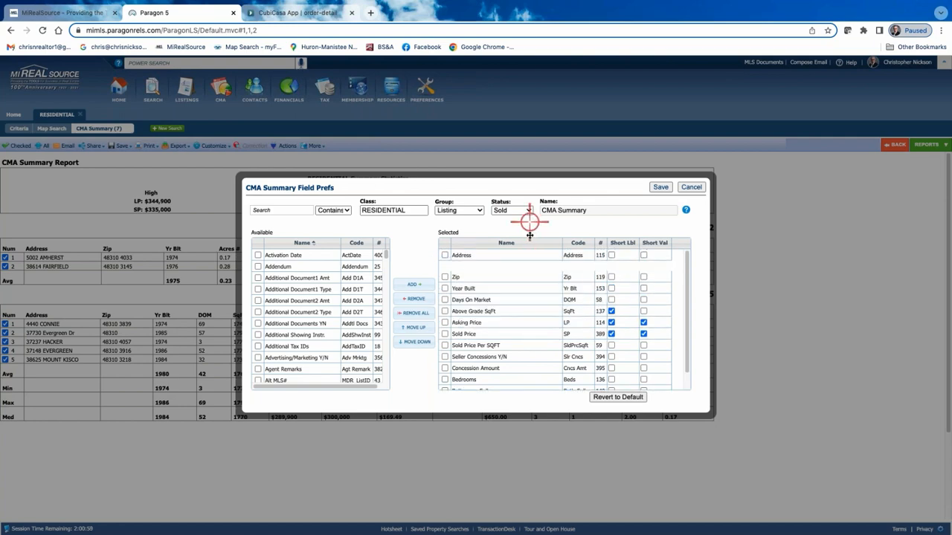
{"action": "left_click_drag", "start_coordinate": [529, 235], "coordinate": [531, 290]}
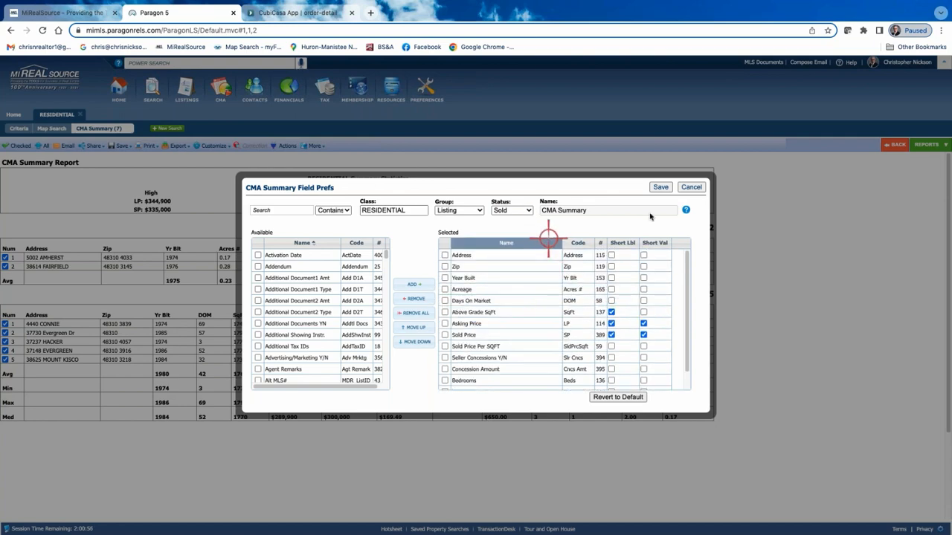
{"action": "left_click", "coordinate": [662, 187]}
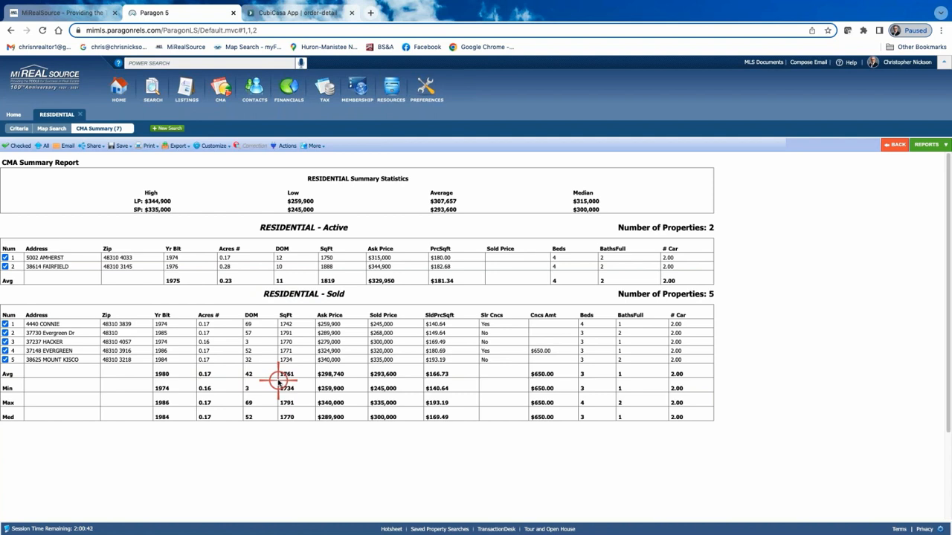
Remove Acreage from the CMA Summary's selected fields for active listings and save the preferences.
{"action": "left_click", "coordinate": [215, 146]}
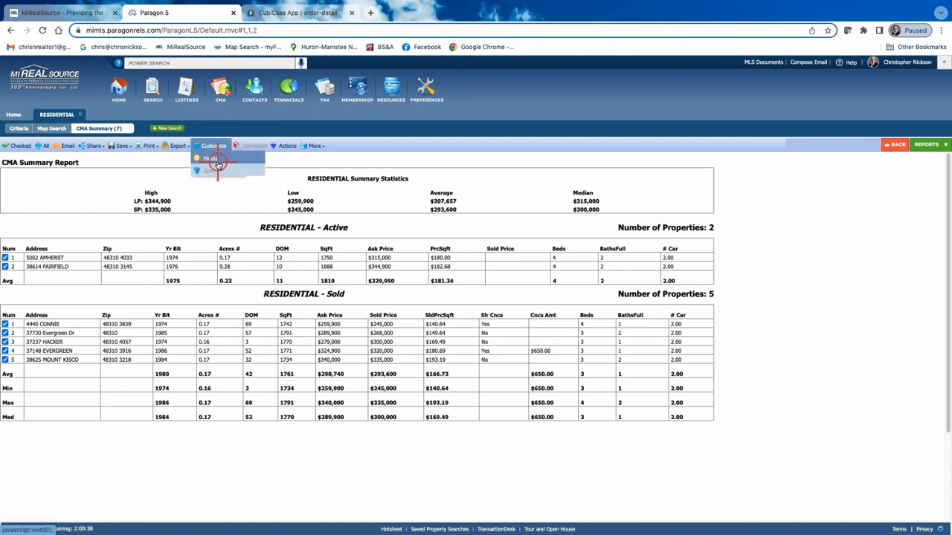
{"action": "left_click", "coordinate": [220, 161]}
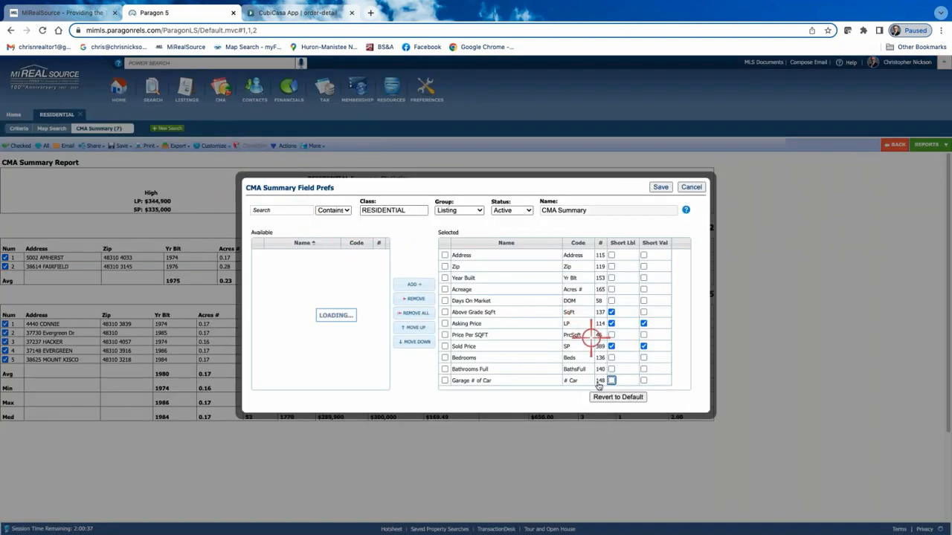
{"action": "left_click", "coordinate": [500, 300]}
{"action": "left_click", "coordinate": [499, 290]}
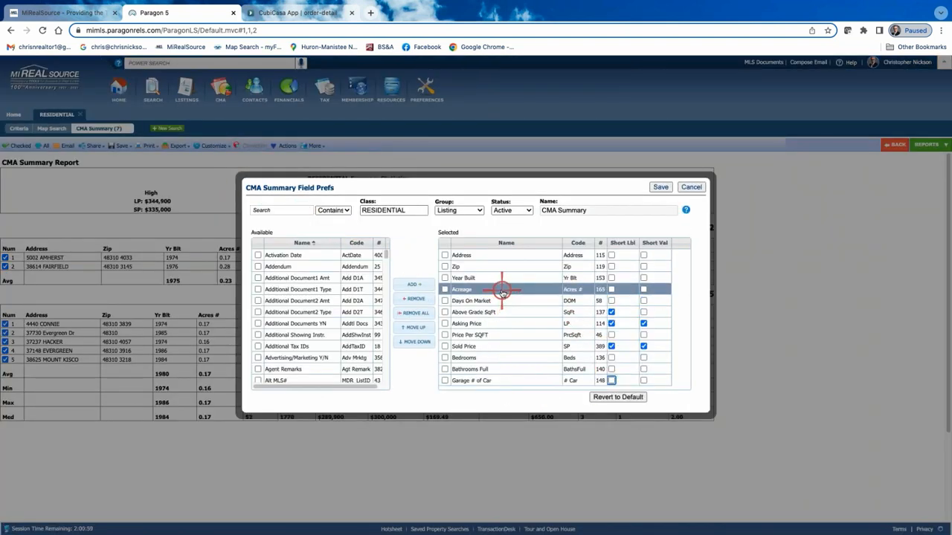
{"action": "double_click", "coordinate": [502, 292]}
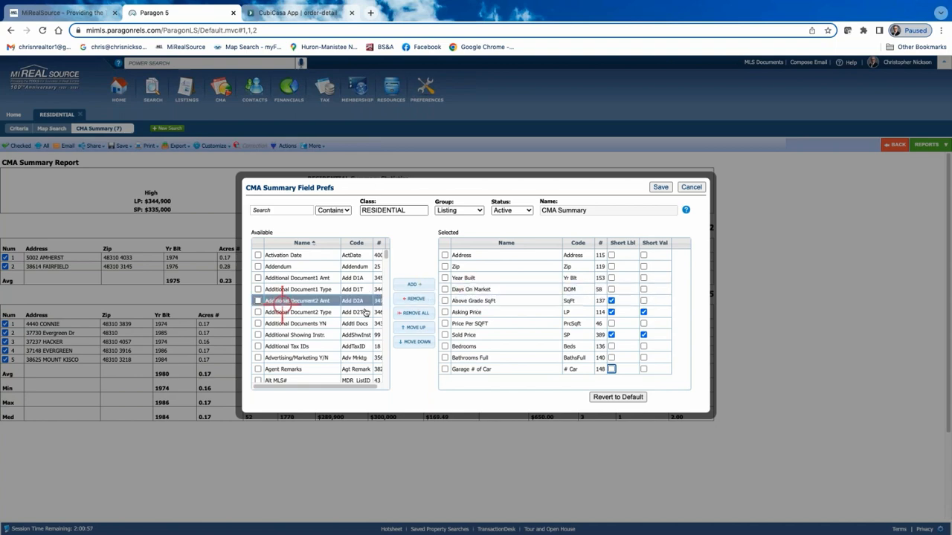
{"action": "left_click", "coordinate": [663, 189]}
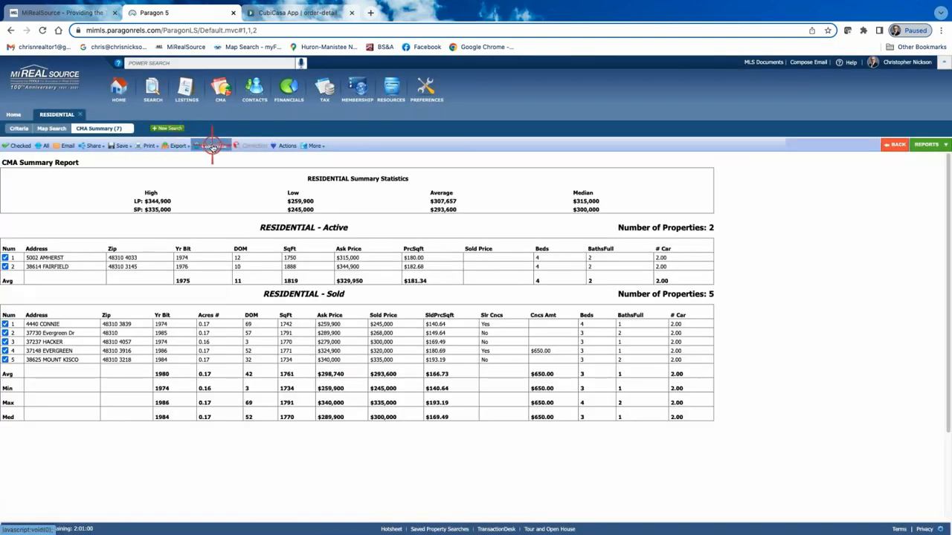
Remove Acreage from the CMA Summary's selected fields for sold listings and save the preferences.
{"action": "left_click", "coordinate": [212, 146]}
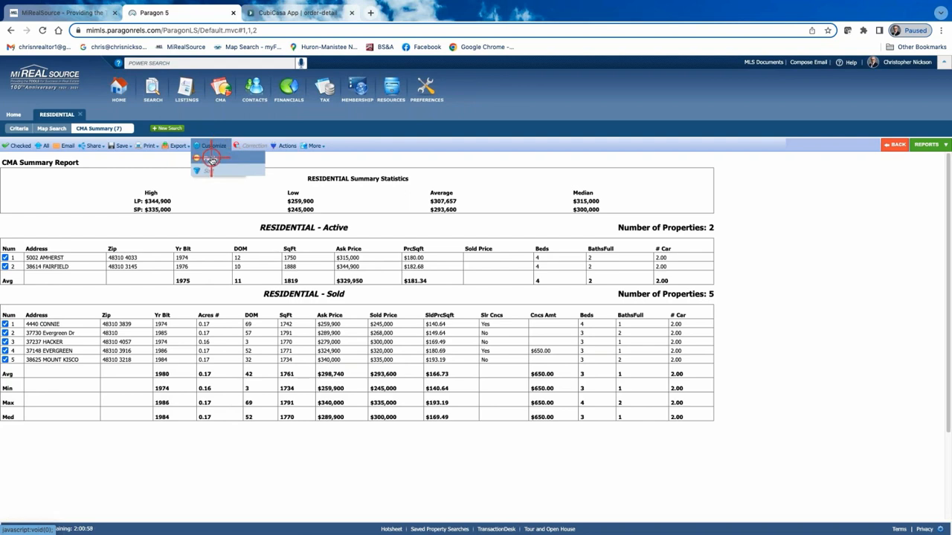
{"action": "left_click", "coordinate": [211, 160]}
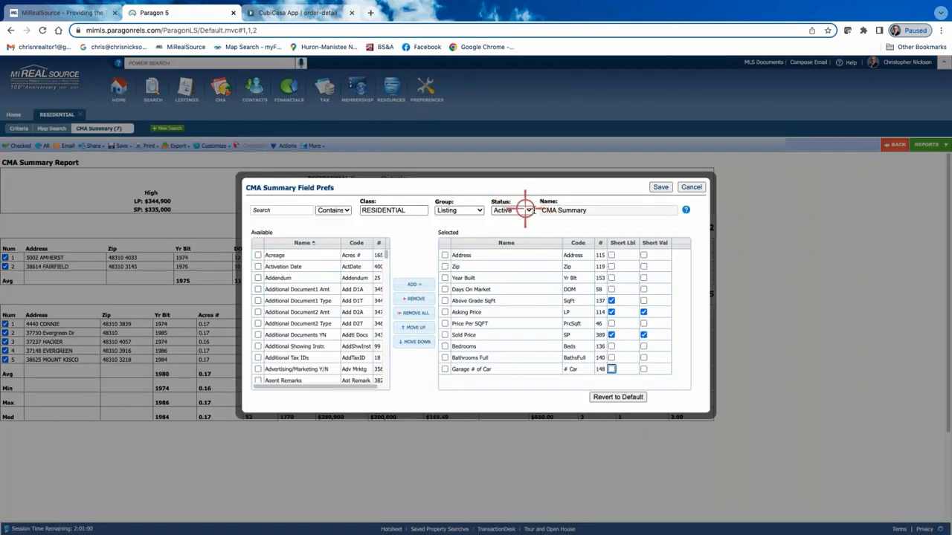
{"action": "left_click", "coordinate": [526, 211]}
{"action": "left_click", "coordinate": [512, 222]}
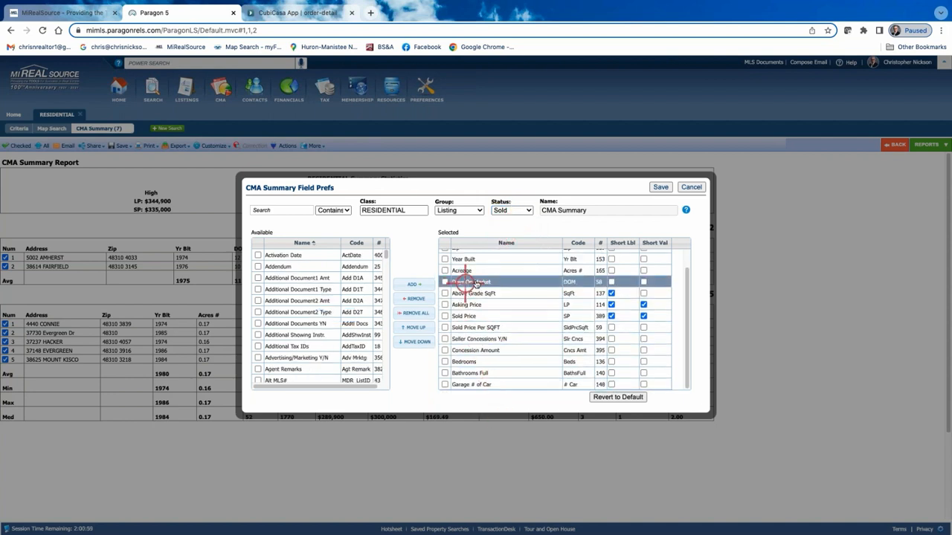
{"action": "left_click", "coordinate": [480, 271]}
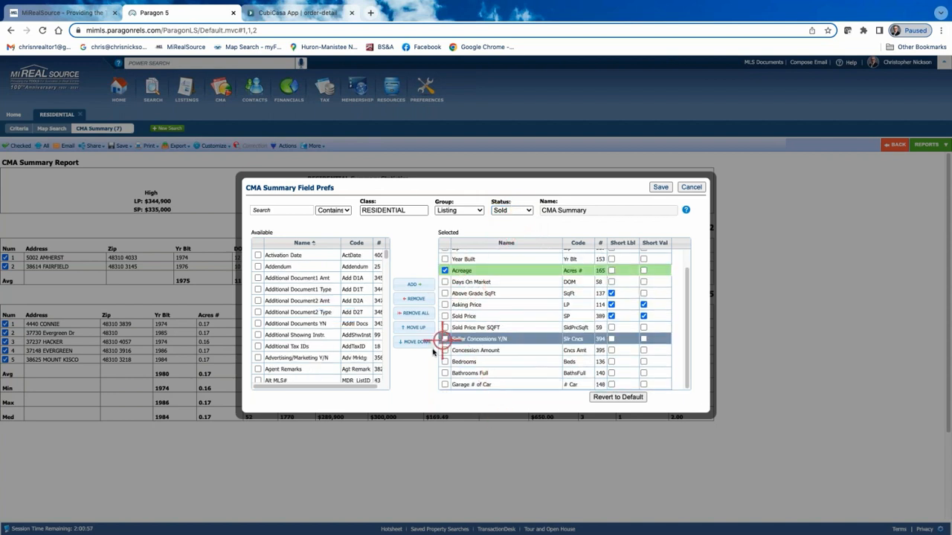
{"action": "left_click", "coordinate": [418, 298]}
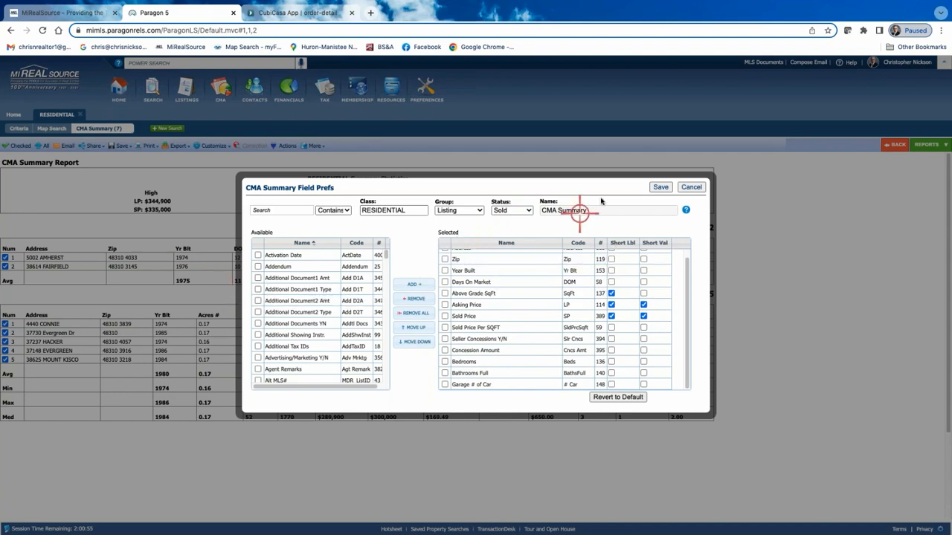
{"action": "left_click", "coordinate": [666, 188]}
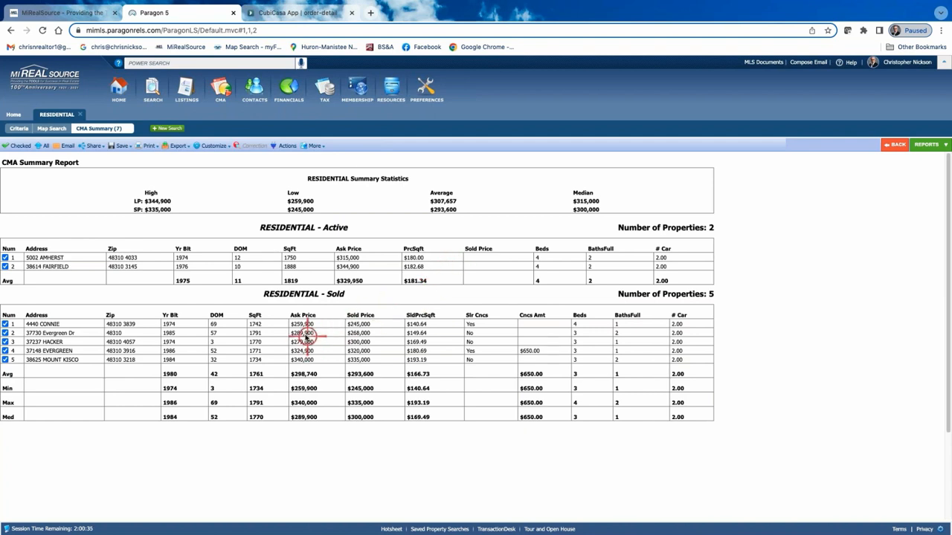
Reopen the CMA Summary field preferences for Sold status, filter the available fields by "price" and add Price Per SQFT.
{"action": "left_click", "coordinate": [210, 146]}
{"action": "left_click", "coordinate": [210, 158]}
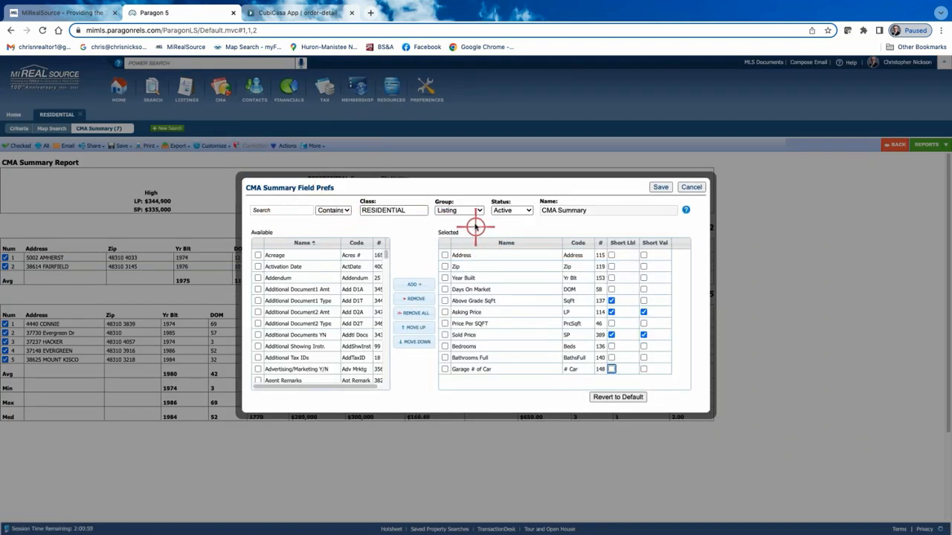
{"action": "left_click", "coordinate": [479, 211]}
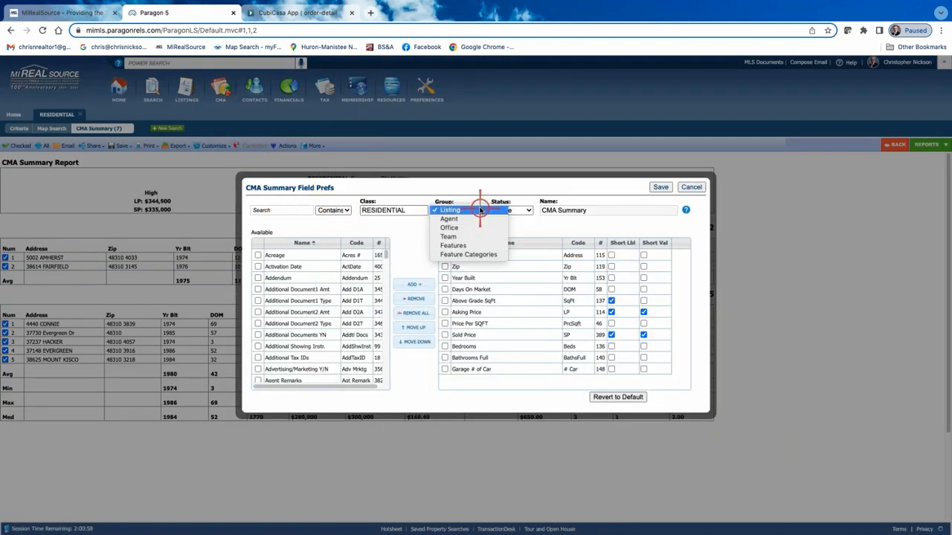
{"action": "left_click", "coordinate": [527, 211]}
{"action": "left_click", "coordinate": [510, 221]}
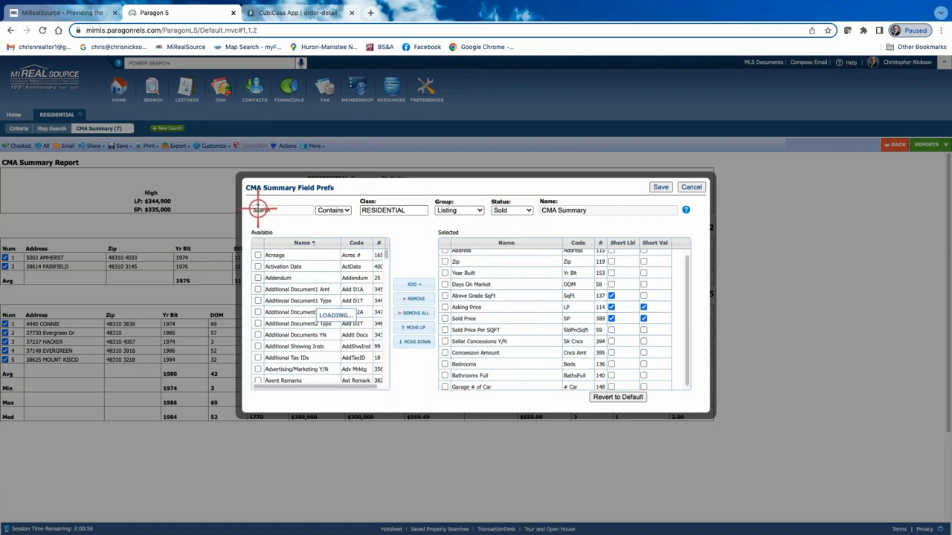
{"action": "left_click", "coordinate": [287, 210]}
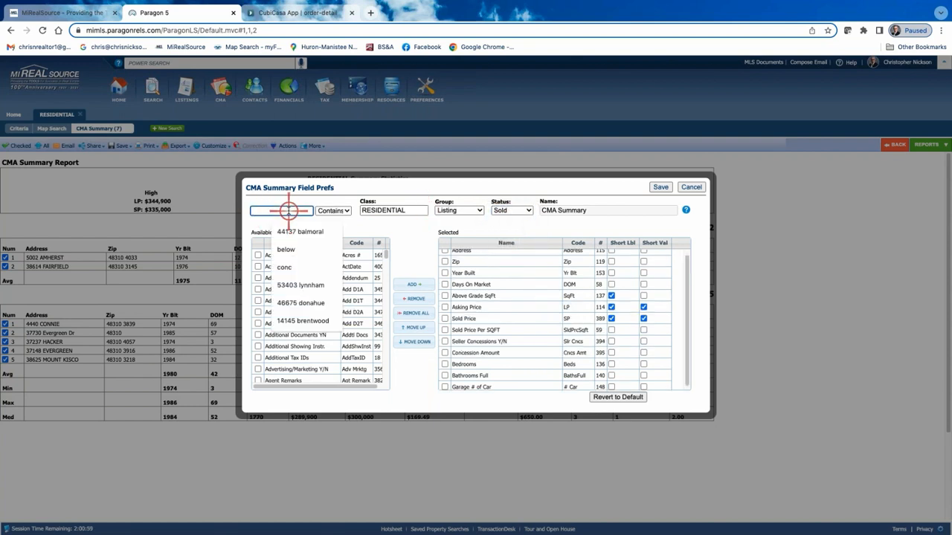
{"action": "type", "text": "price"}
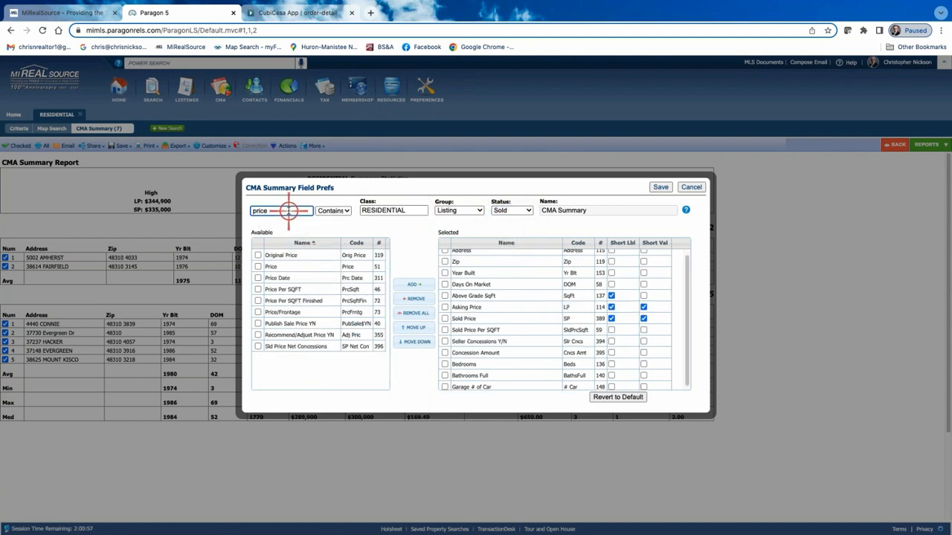
{"action": "double_click", "coordinate": [294, 289]}
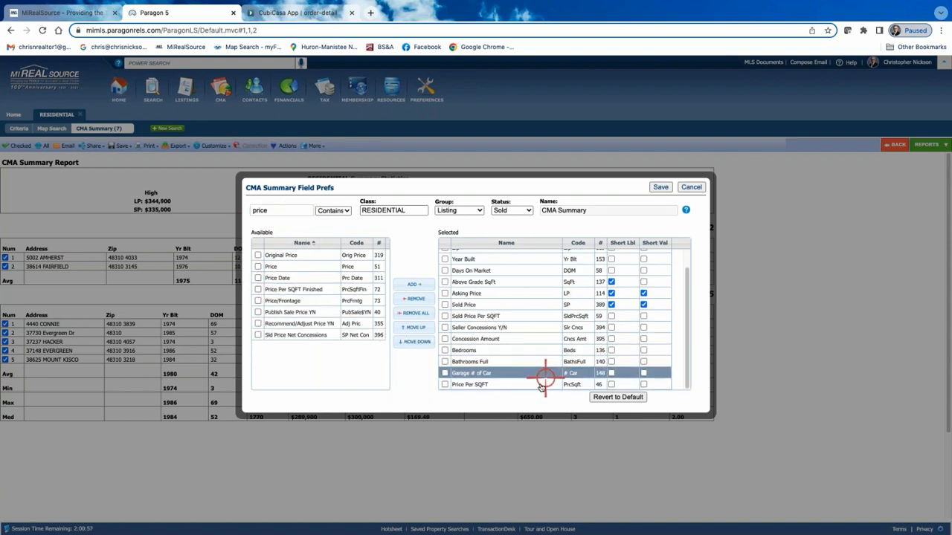
Move Price Per SQFT between Asking Price and Sold Price in the sold listings' selected fields and save the preferences.
{"action": "left_click_drag", "start_coordinate": [542, 385], "coordinate": [546, 306]}
{"action": "left_click", "coordinate": [699, 67]}
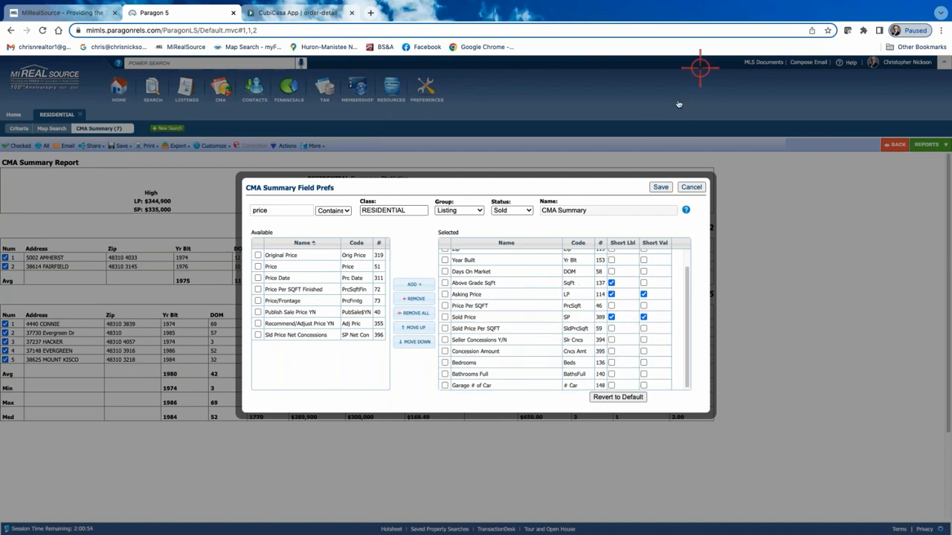
{"action": "double_click", "coordinate": [659, 188]}
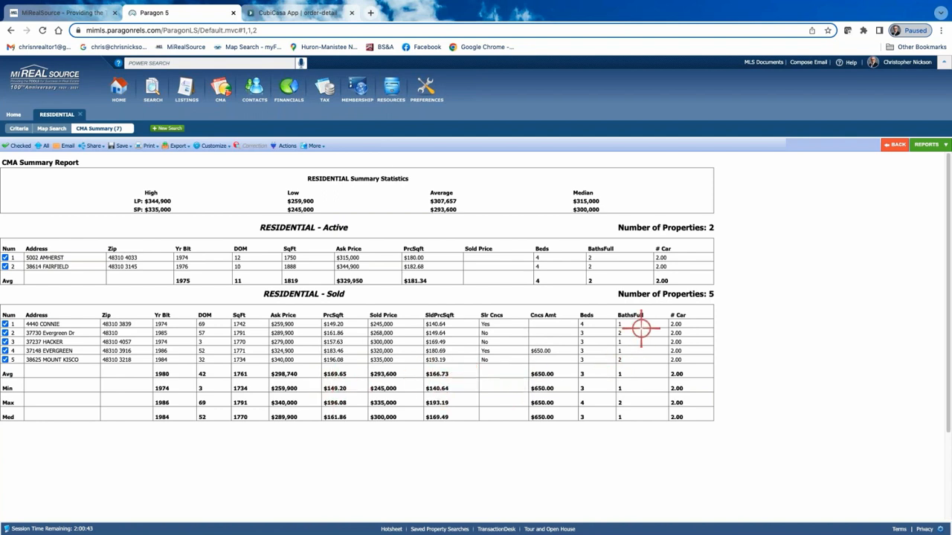
Open the CMA Spreadsheet report for the listings and switch to the MLS Default Spreadsheet report.
{"action": "left_click", "coordinate": [928, 146]}
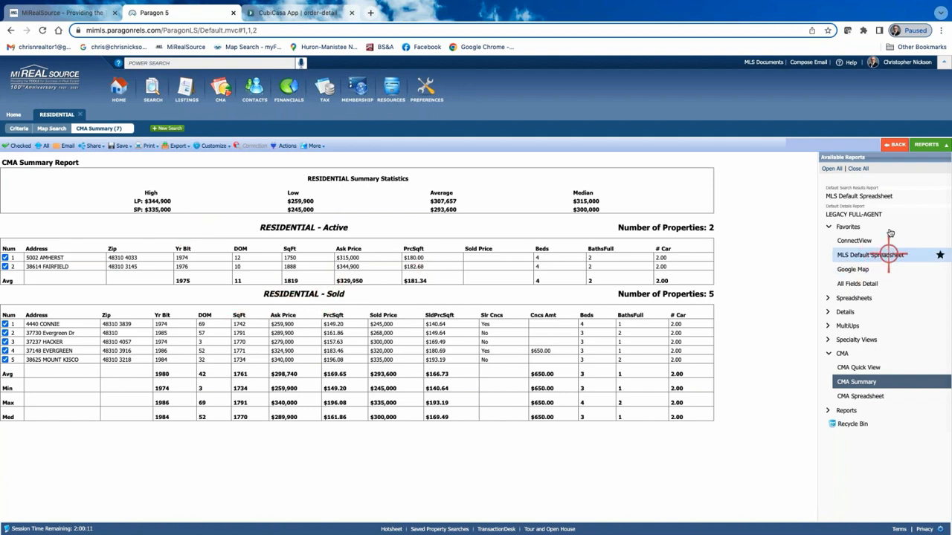
{"action": "left_click", "coordinate": [149, 146]}
{"action": "left_click", "coordinate": [899, 145]}
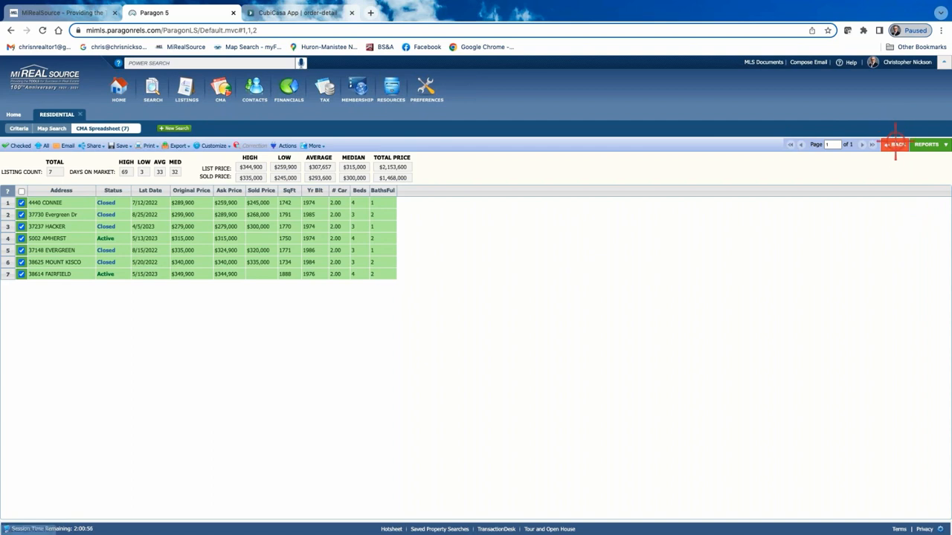
{"action": "left_click", "coordinate": [928, 144]}
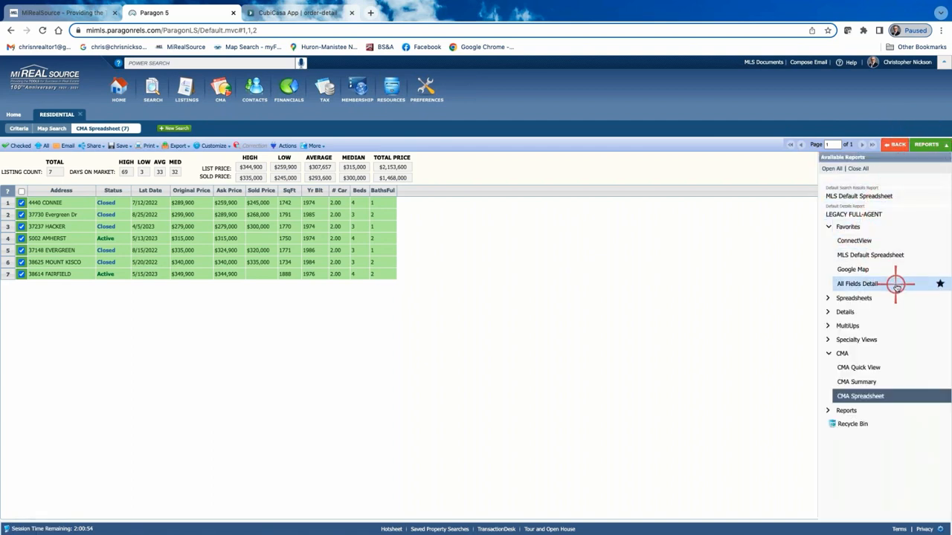
{"action": "left_click", "coordinate": [873, 255]}
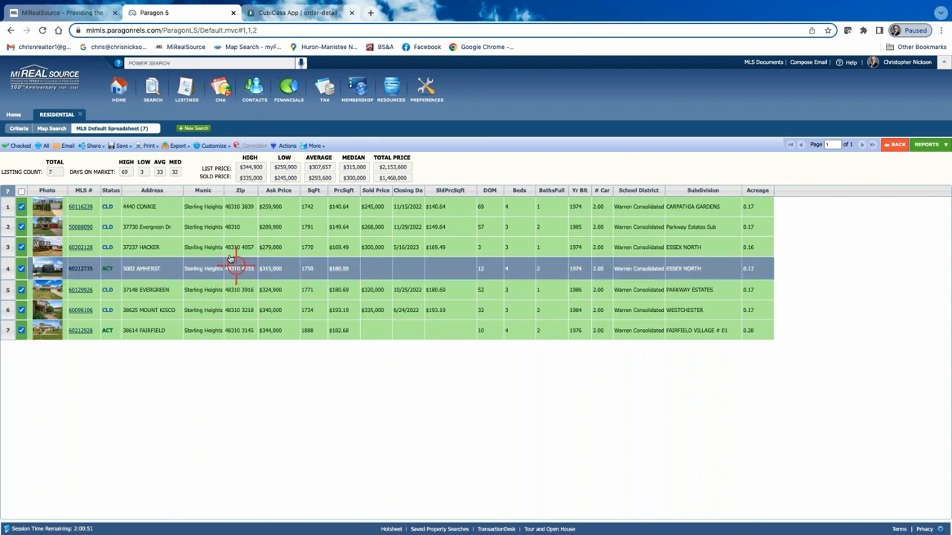
Send the seven checked listings to Cloud CMA as a new CMA report and enter the clients' names.
{"action": "left_click", "coordinate": [281, 146]}
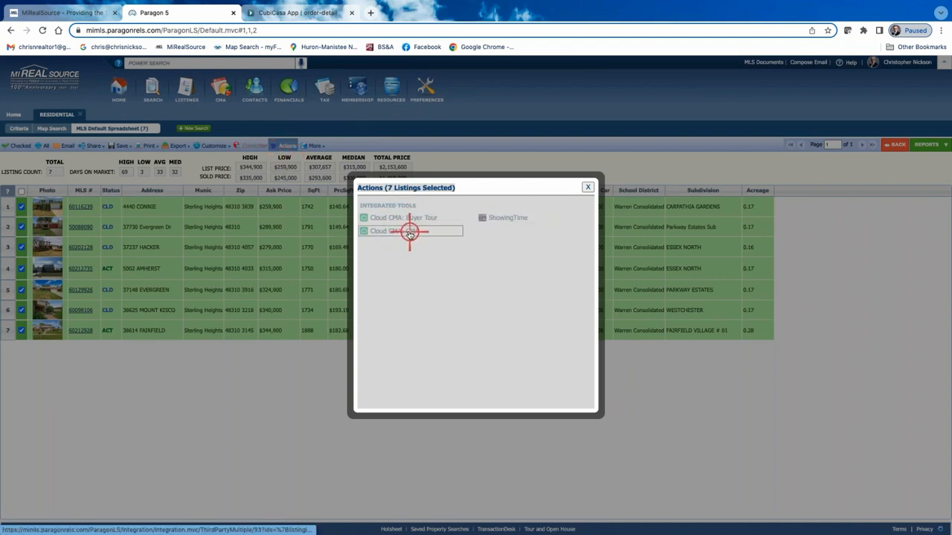
{"action": "left_click", "coordinate": [409, 232]}
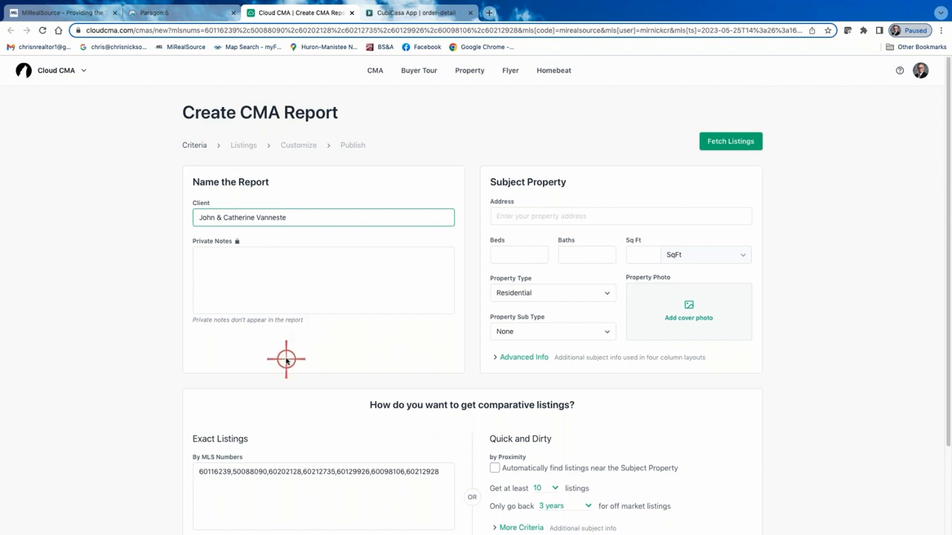
Enter the subject property's street address in the CMA criteria and accept the matching Sterling Heights suggestion.
{"action": "scroll", "coordinate": [285, 362], "scroll_direction": "down", "scroll_amount": 3}
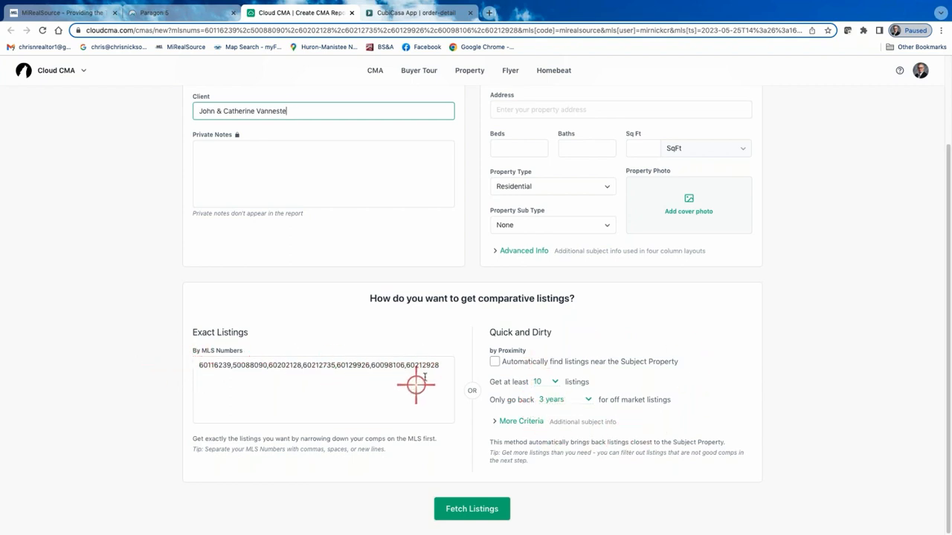
{"action": "scroll", "coordinate": [419, 374], "scroll_direction": "up", "scroll_amount": 2}
{"action": "left_click", "coordinate": [511, 187]}
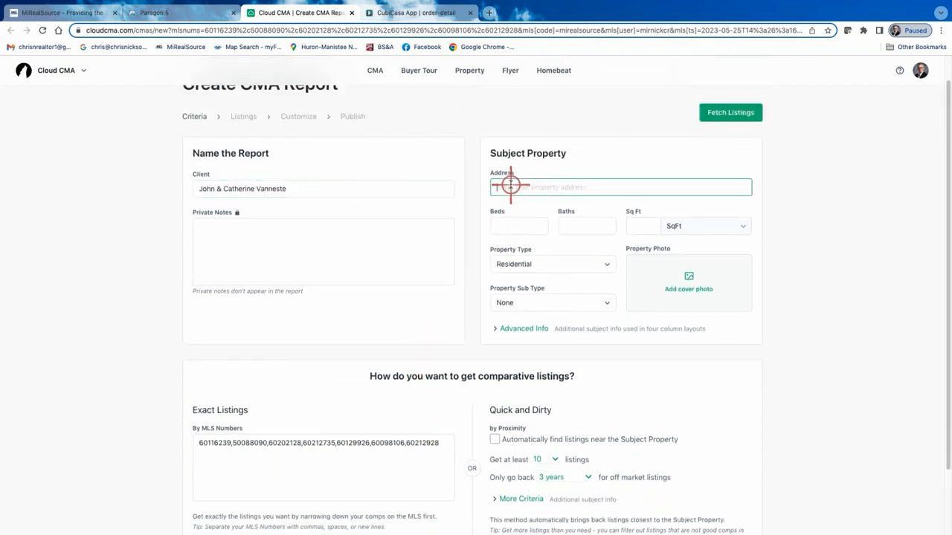
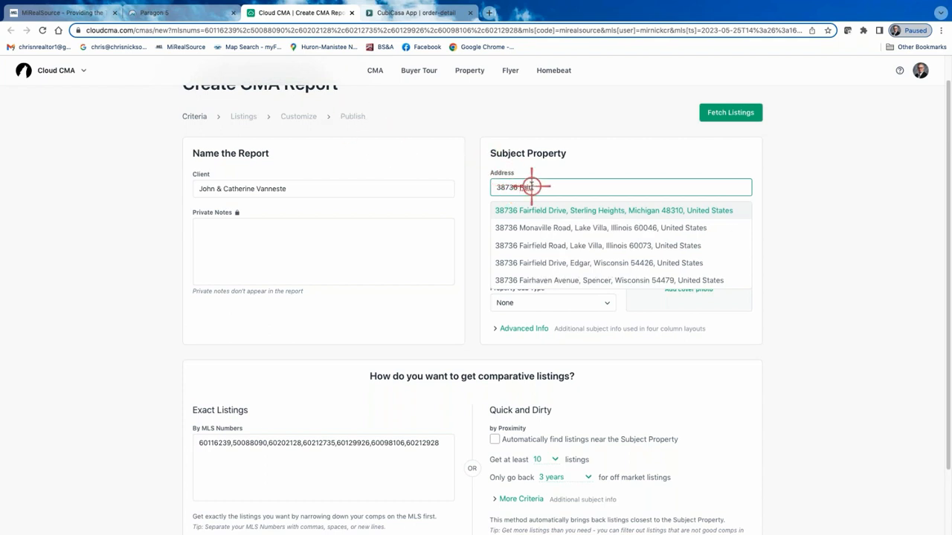
{"action": "left_click", "coordinate": [541, 211]}
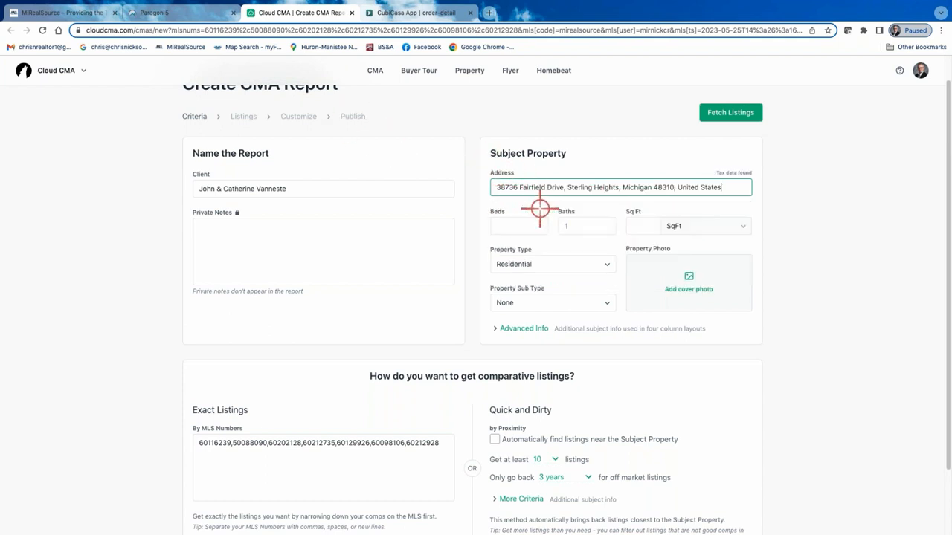
Set the subject property to 3 beds and 1720 square feet.
{"action": "left_click", "coordinate": [531, 221]}
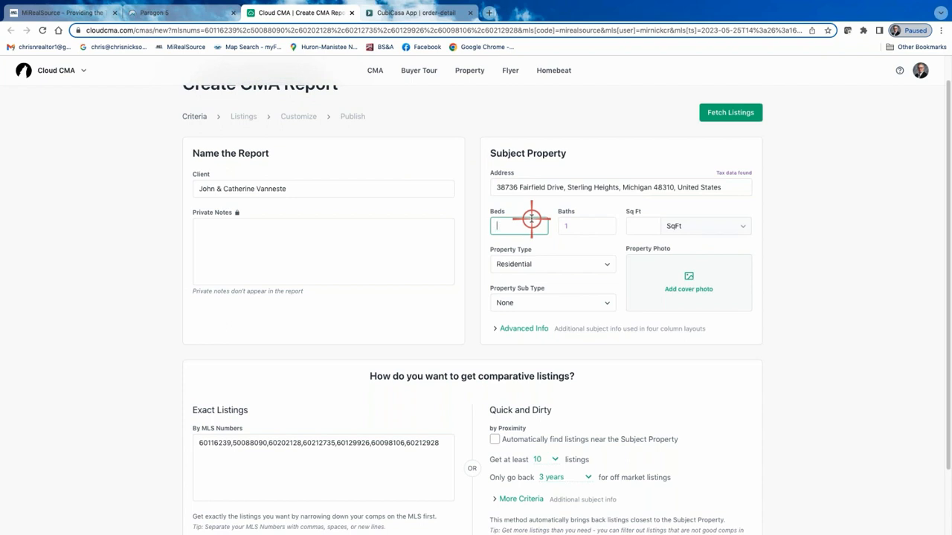
{"action": "type", "text": "3"}
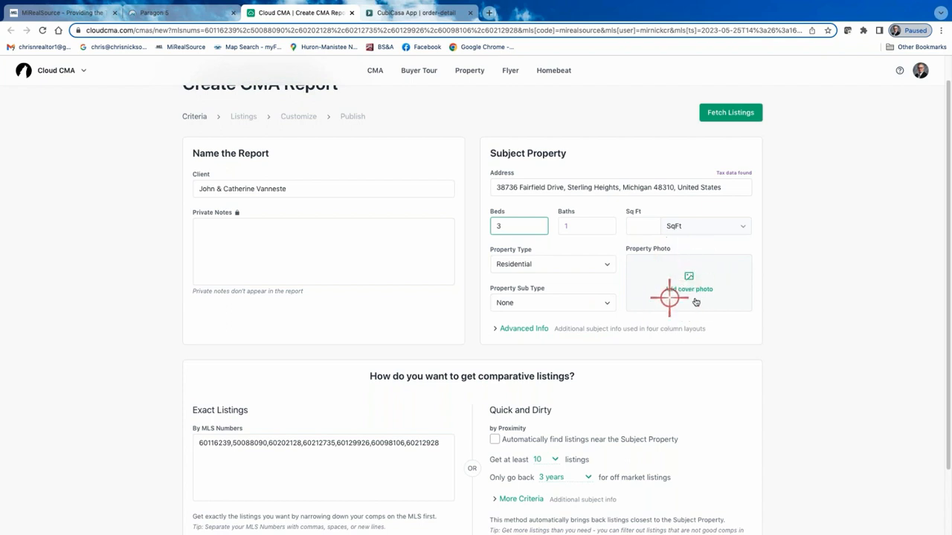
{"action": "left_click", "coordinate": [638, 227]}
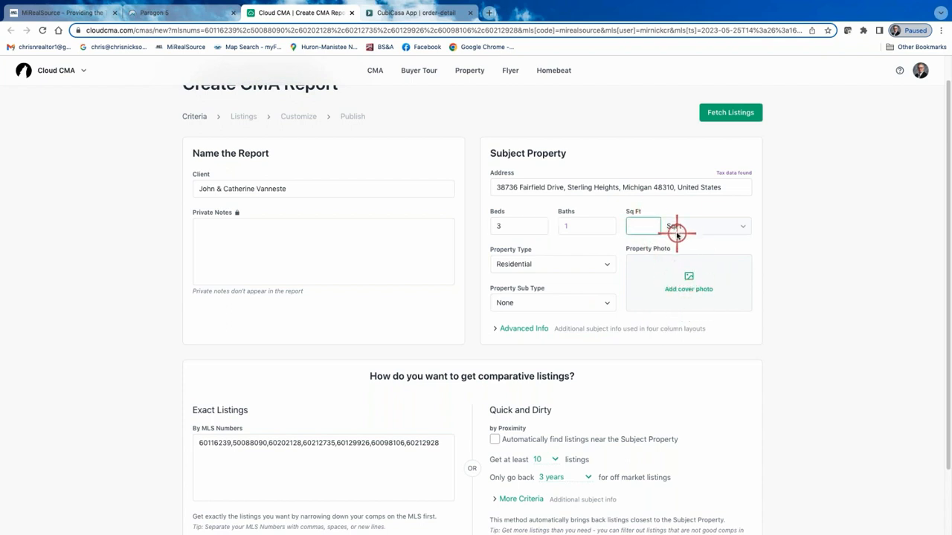
{"action": "type", "text": "1720"}
Expand the subject property's Advanced Info and set Garages to 2.
{"action": "left_click", "coordinate": [524, 329]}
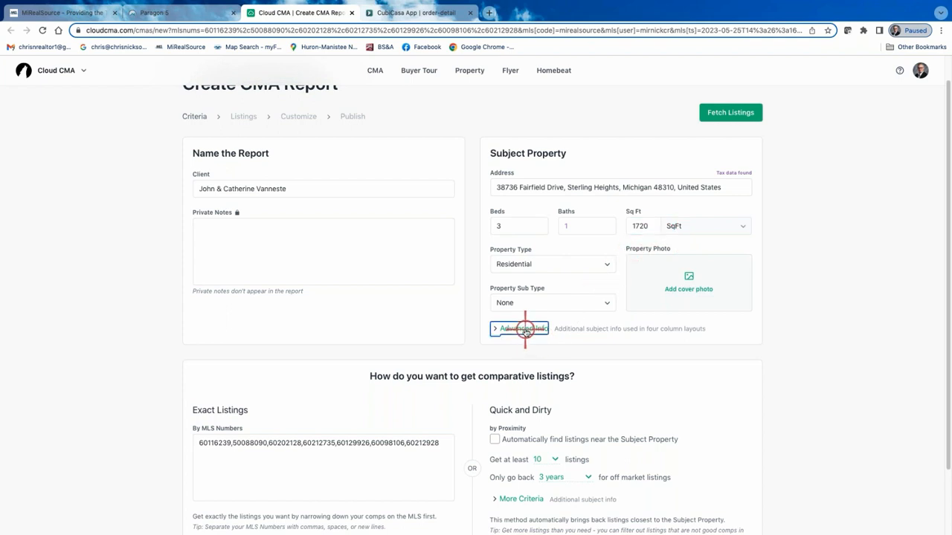
{"action": "left_click", "coordinate": [519, 395]}
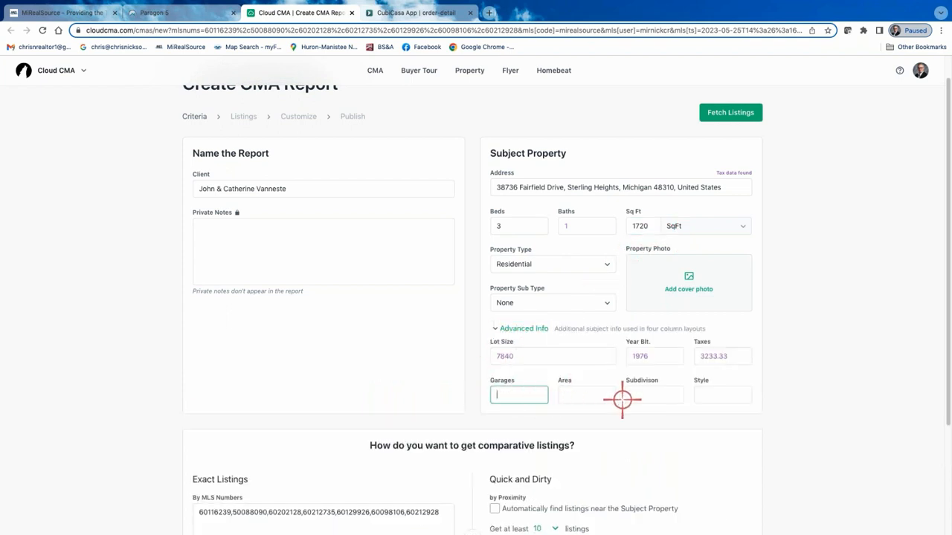
{"action": "type", "text": "2"}
Fill in the subject property's Area as "St. Hgts." and leave Subdivision blank.
{"action": "left_click", "coordinate": [597, 395]}
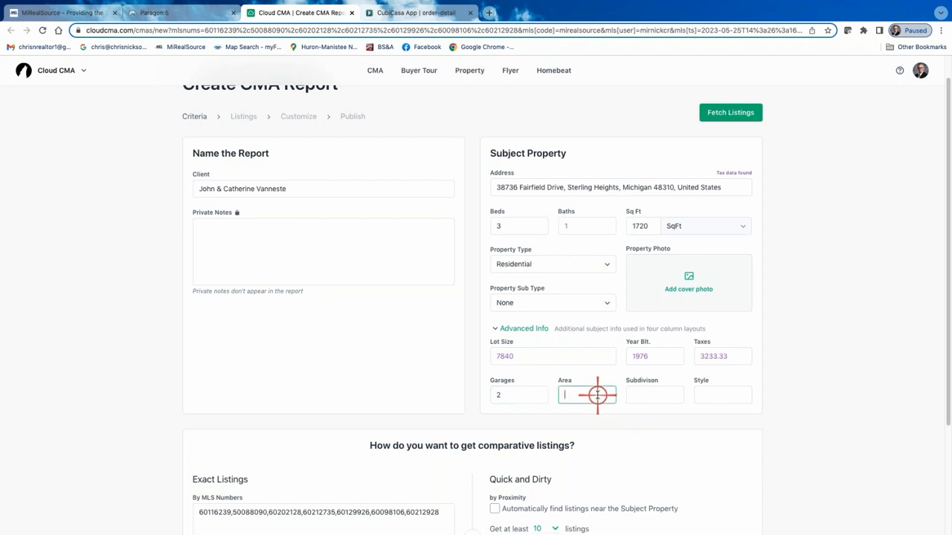
{"action": "left_click", "coordinate": [653, 395]}
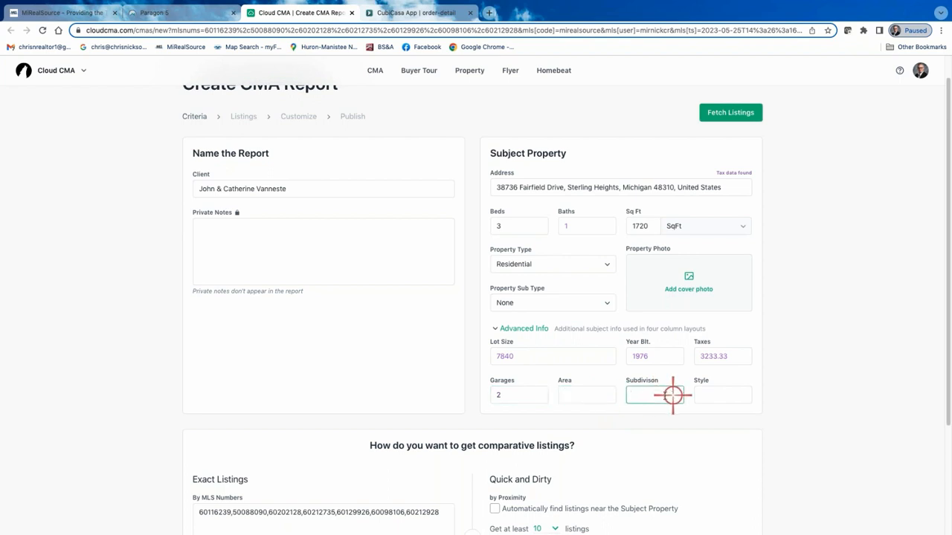
{"action": "left_click", "coordinate": [580, 393]}
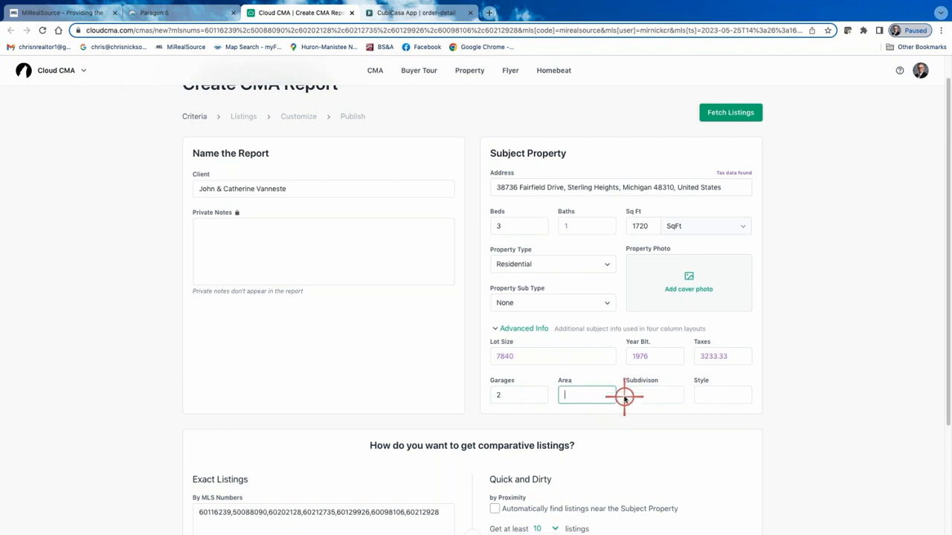
{"action": "type", "text": "St. Hgts."}
Set the subject property's Style to Colonial.
{"action": "left_click", "coordinate": [718, 395]}
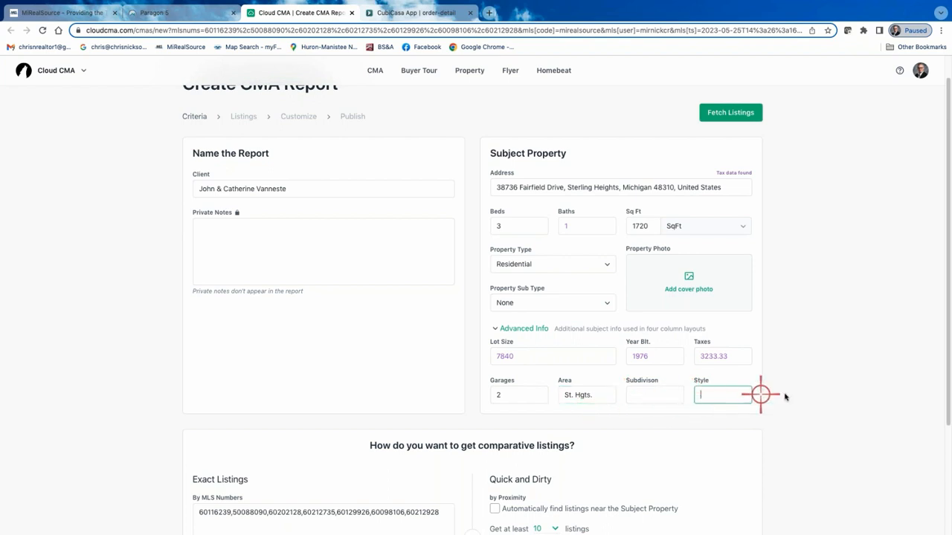
{"action": "type", "text": "Col"}
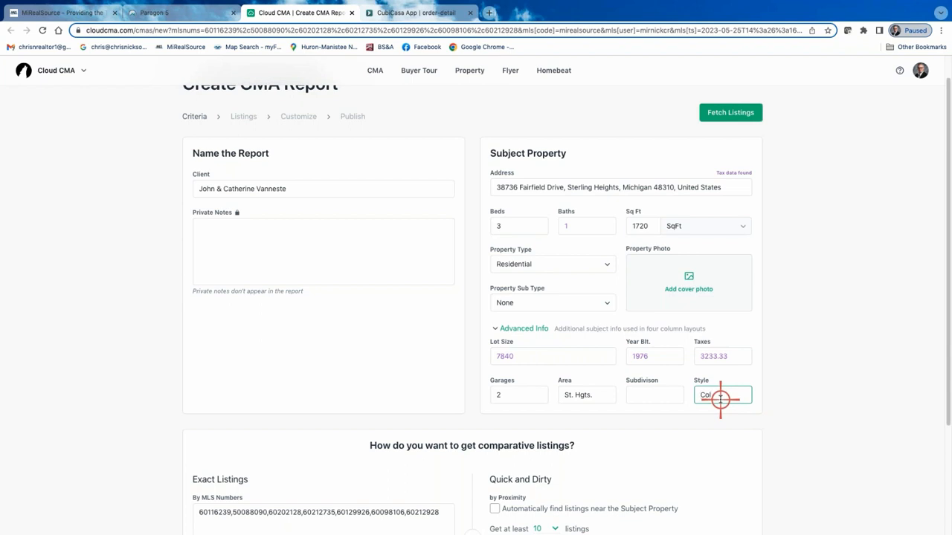
{"action": "type", "text": "onial"}
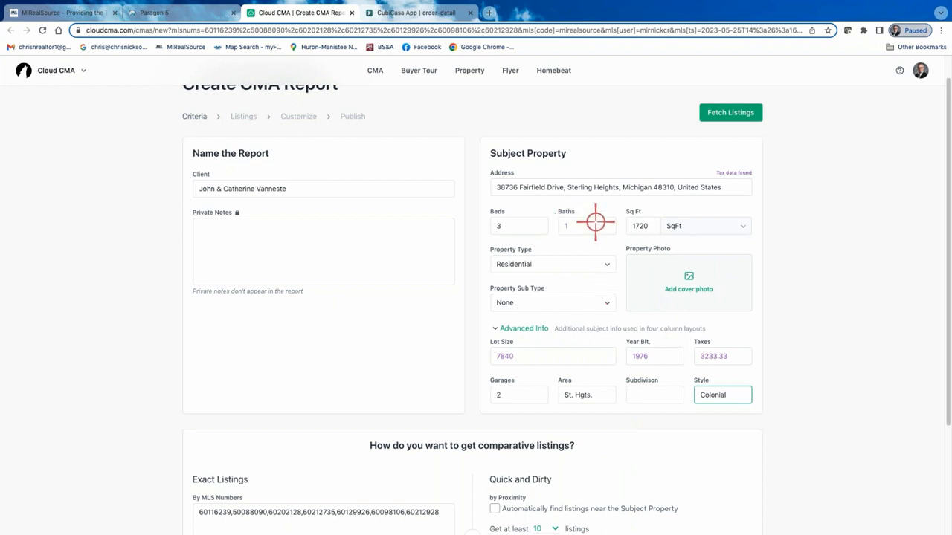
Check the completed report criteria and the MLS numbers, and fetch the comparative listings.
{"action": "scroll", "coordinate": [445, 233], "scroll_direction": "up", "scroll_amount": 1}
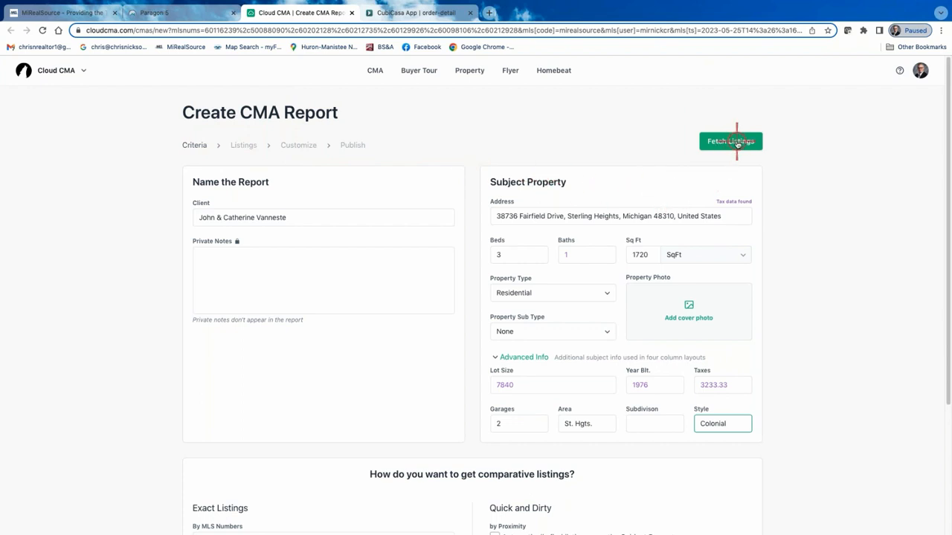
{"action": "scroll", "coordinate": [770, 206], "scroll_direction": "down", "scroll_amount": 3}
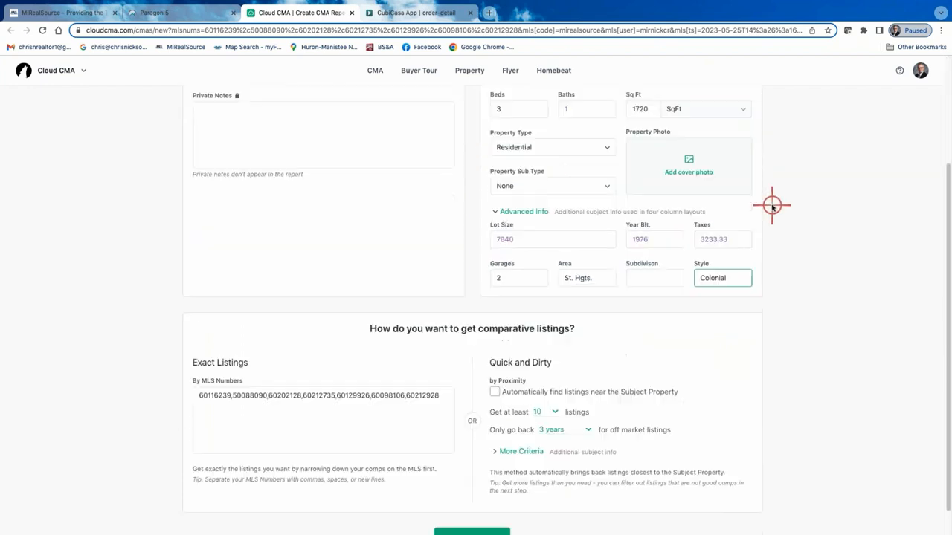
{"action": "scroll", "coordinate": [470, 514], "scroll_direction": "up", "scroll_amount": 3}
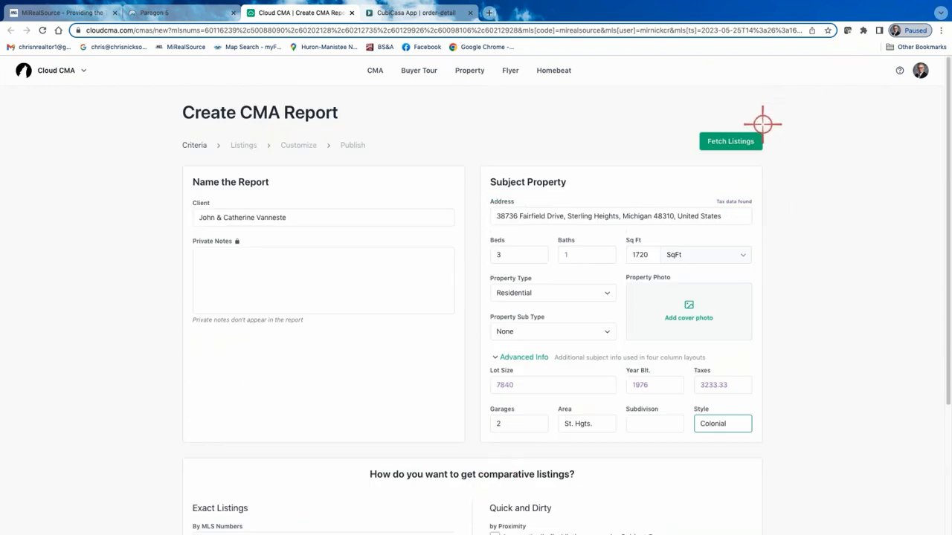
{"action": "left_click", "coordinate": [744, 137]}
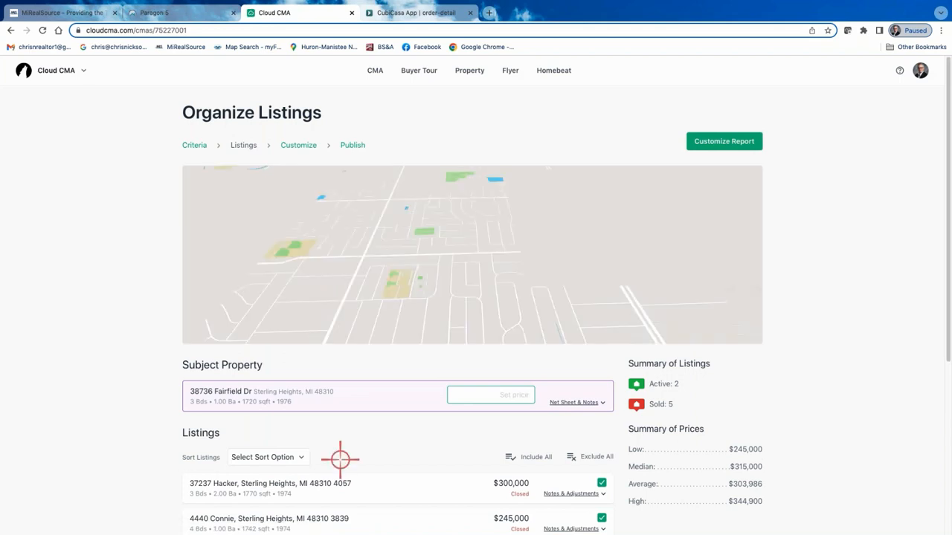
Reorder the listings with the two active ones first and the $300,000 closed listing between the $268,000 and $320,000 ones.
{"action": "scroll", "coordinate": [337, 461], "scroll_direction": "down", "scroll_amount": 2}
{"action": "scroll", "coordinate": [336, 463], "scroll_direction": "down", "scroll_amount": 4}
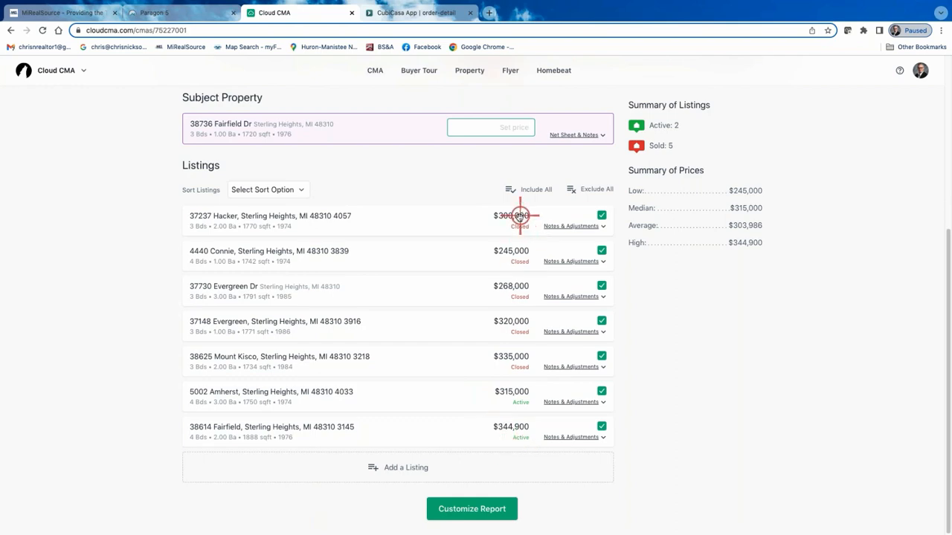
{"action": "scroll", "coordinate": [492, 337], "scroll_direction": "up", "scroll_amount": 1}
{"action": "scroll", "coordinate": [492, 337], "scroll_direction": "up", "scroll_amount": 5}
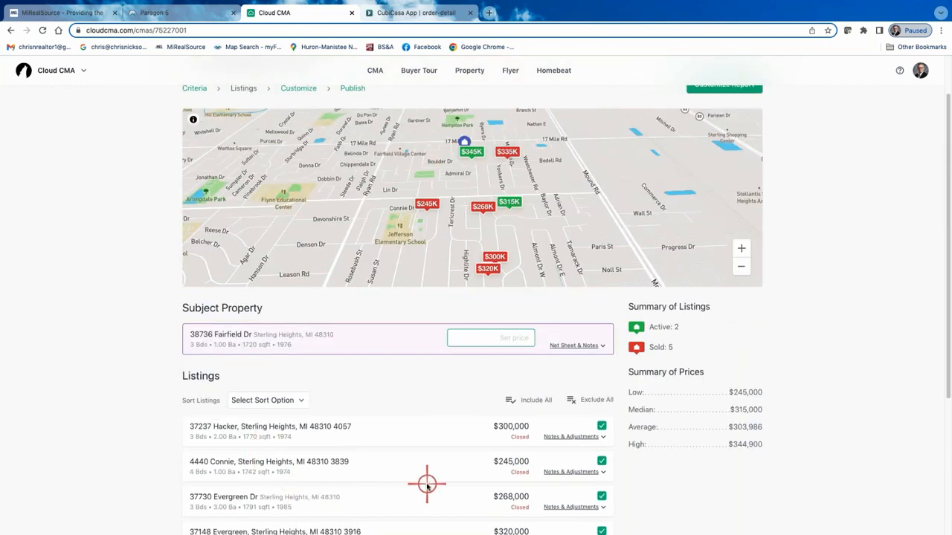
{"action": "scroll", "coordinate": [424, 487], "scroll_direction": "down", "scroll_amount": 2}
{"action": "scroll", "coordinate": [424, 487], "scroll_direction": "down", "scroll_amount": 2}
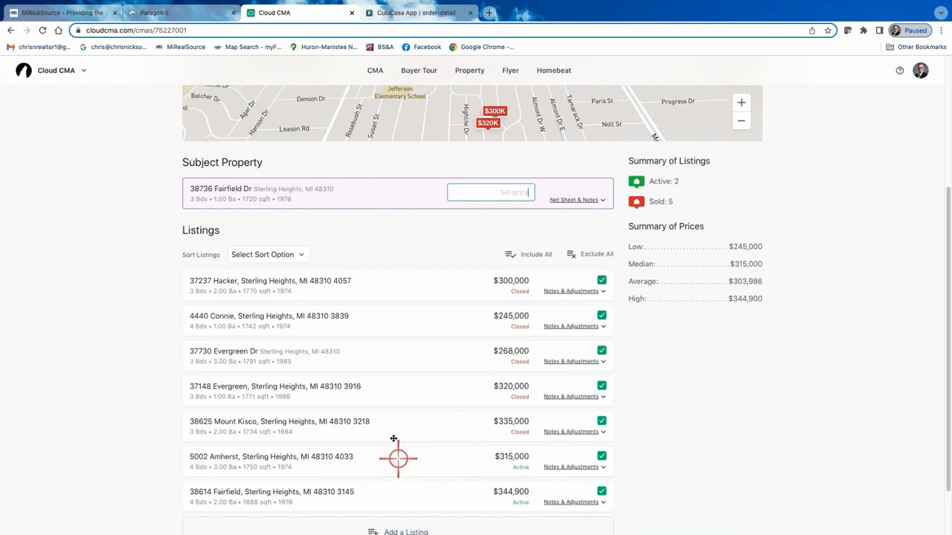
{"action": "left_click_drag", "start_coordinate": [394, 457], "coordinate": [369, 328]}
{"action": "scroll", "coordinate": [416, 482], "scroll_direction": "down", "scroll_amount": 2}
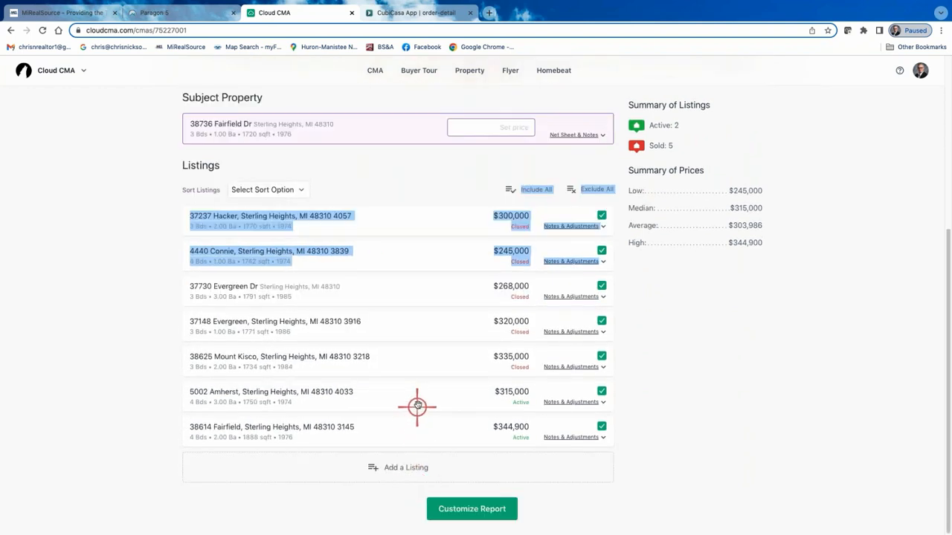
{"action": "left_click_drag", "start_coordinate": [416, 402], "coordinate": [419, 221]}
{"action": "left_click_drag", "start_coordinate": [430, 436], "coordinate": [431, 253]}
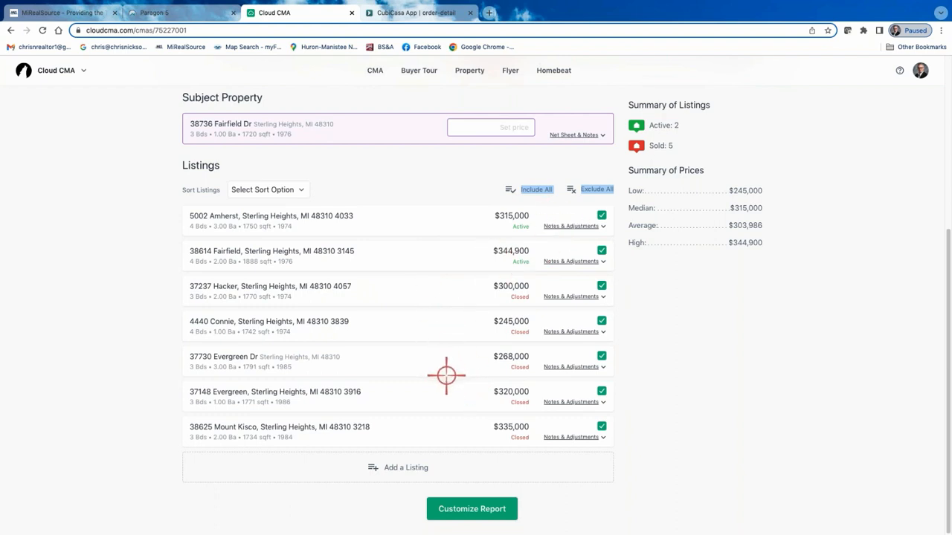
{"action": "left_click_drag", "start_coordinate": [458, 289], "coordinate": [461, 364]}
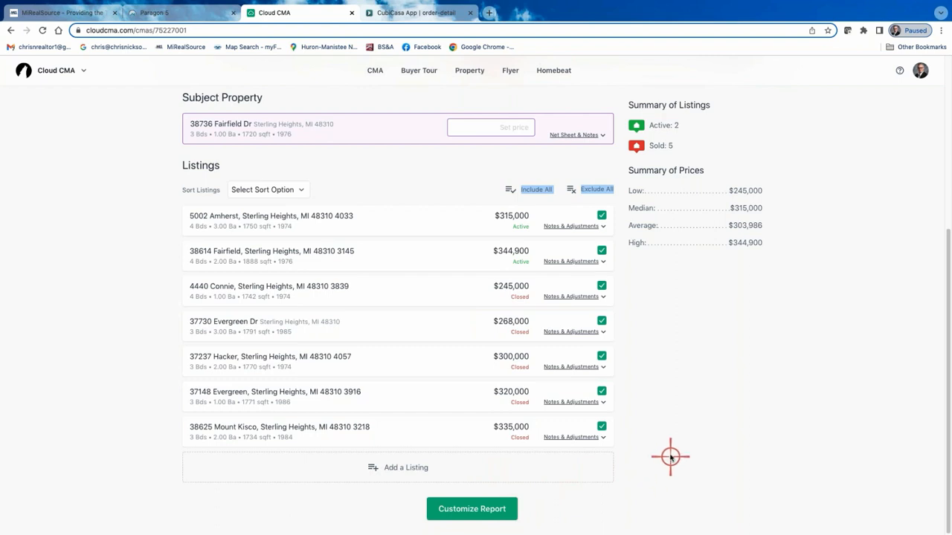
{"action": "scroll", "coordinate": [669, 416], "scroll_direction": "up", "scroll_amount": 1}
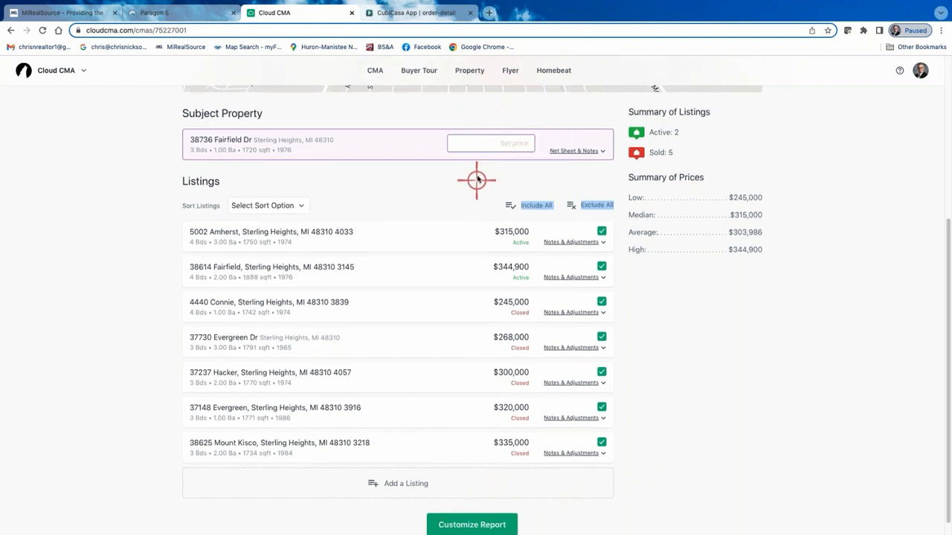
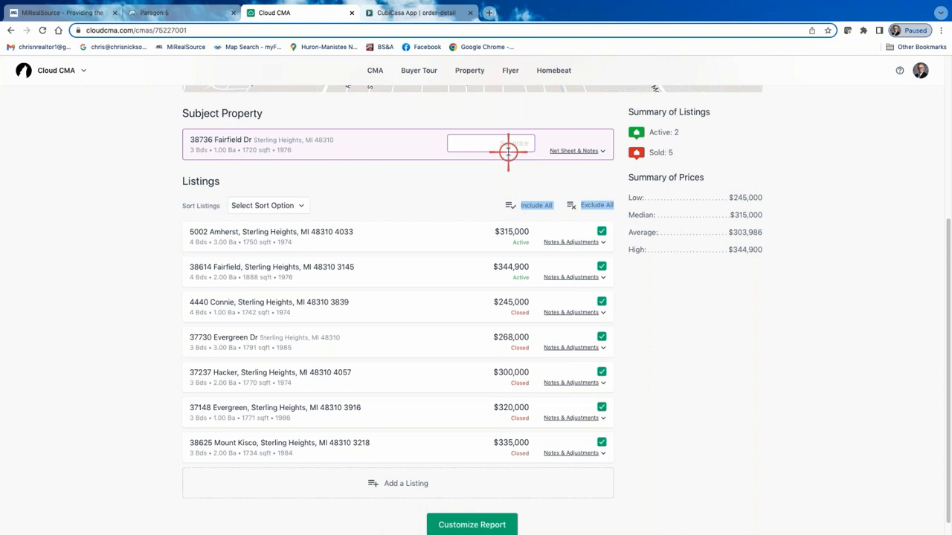
Add a "Deduct for finished basement" adjustment of -$10,000 to the $245,000 closed listing and save it.
{"action": "left_click", "coordinate": [464, 146]}
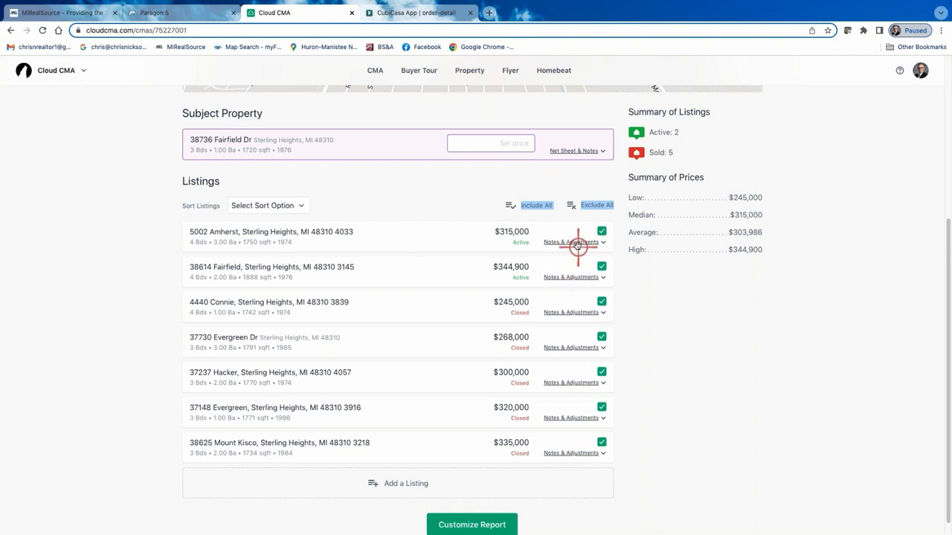
{"action": "left_click", "coordinate": [563, 313]}
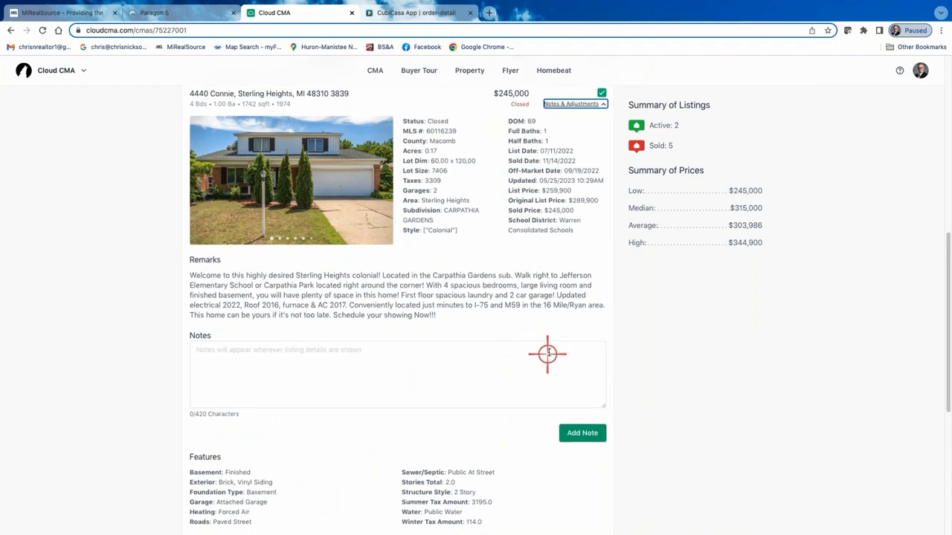
{"action": "scroll", "coordinate": [549, 353], "scroll_direction": "down", "scroll_amount": 5}
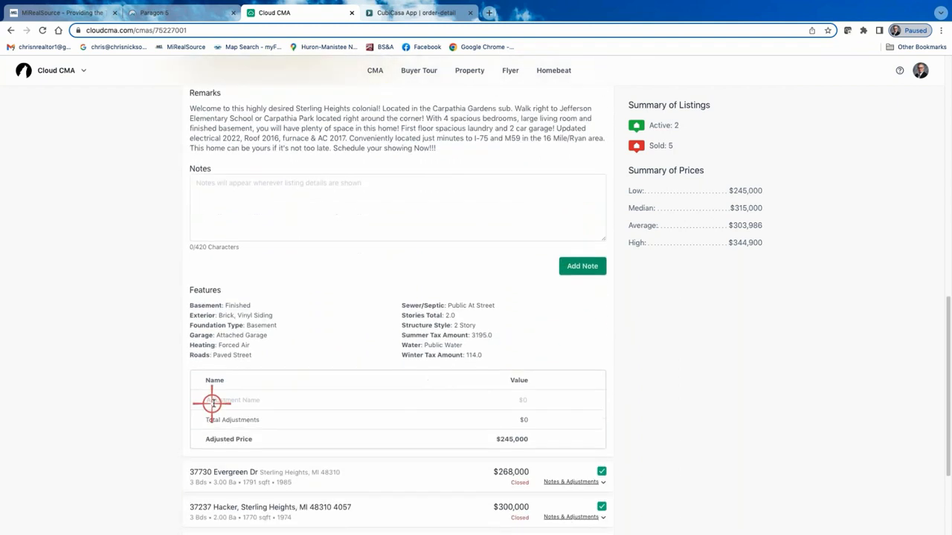
{"action": "left_click", "coordinate": [217, 401]}
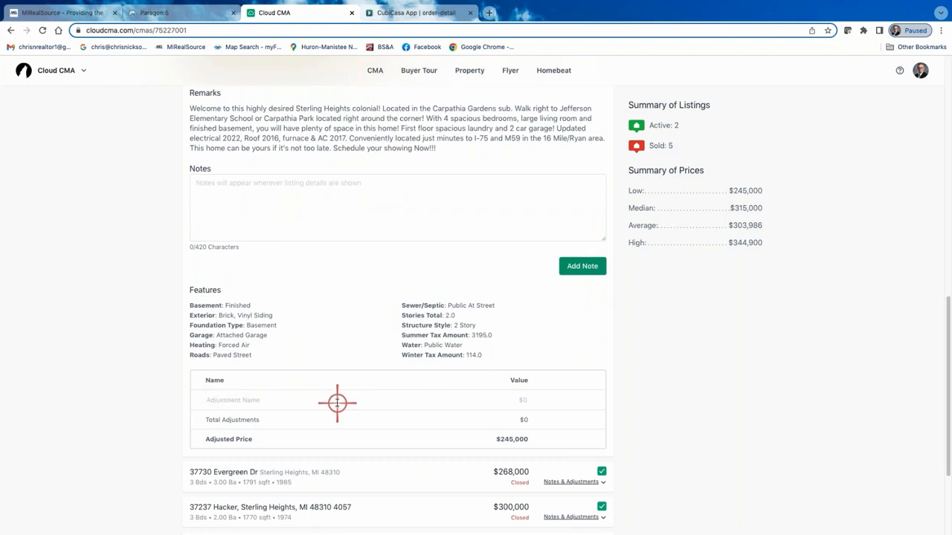
{"action": "type", "text": "Deduct for finished basement"}
{"action": "left_click", "coordinate": [524, 403]}
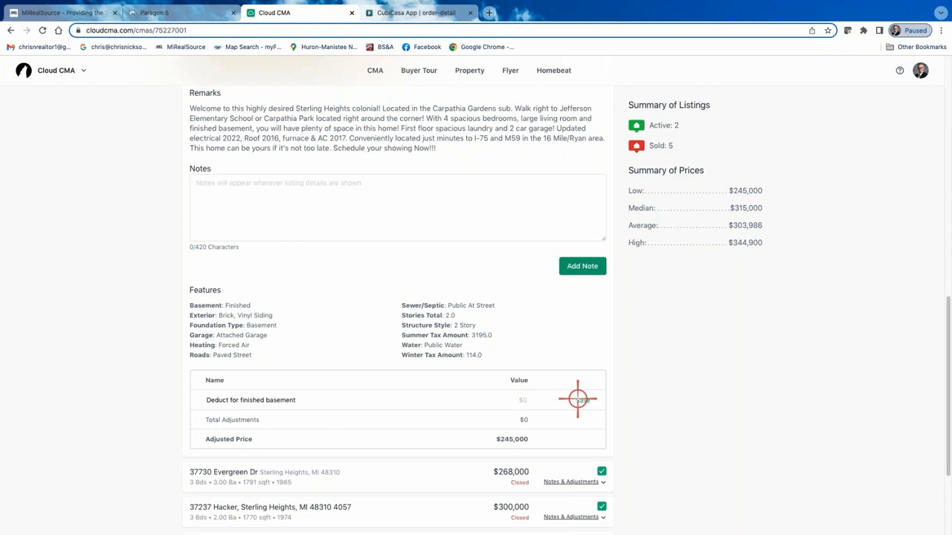
{"action": "type", "text": "-$10,000"}
{"action": "left_click", "coordinate": [577, 401]}
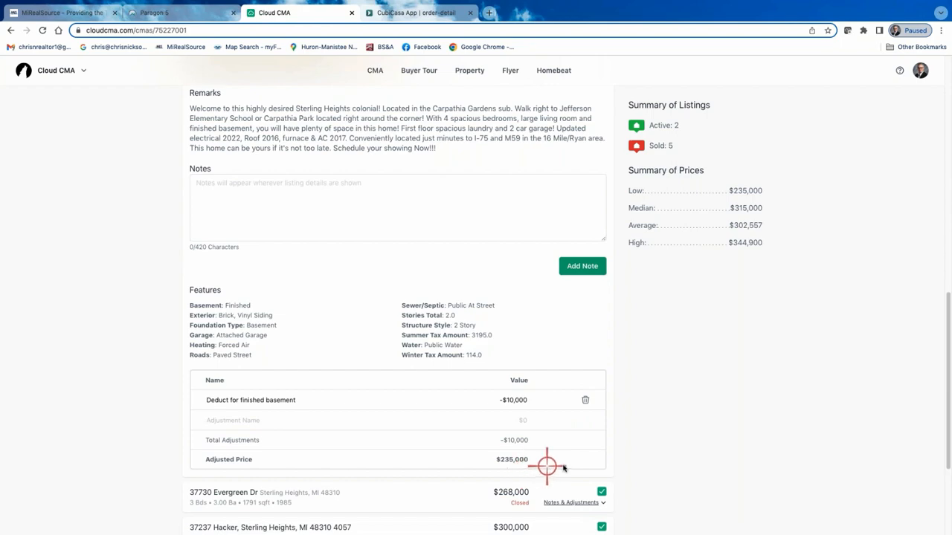
Check the $245,000 listing's adjusted price, and delete its finished basement adjustment and collapse its details.
{"action": "scroll", "coordinate": [550, 431], "scroll_direction": "up", "scroll_amount": 2}
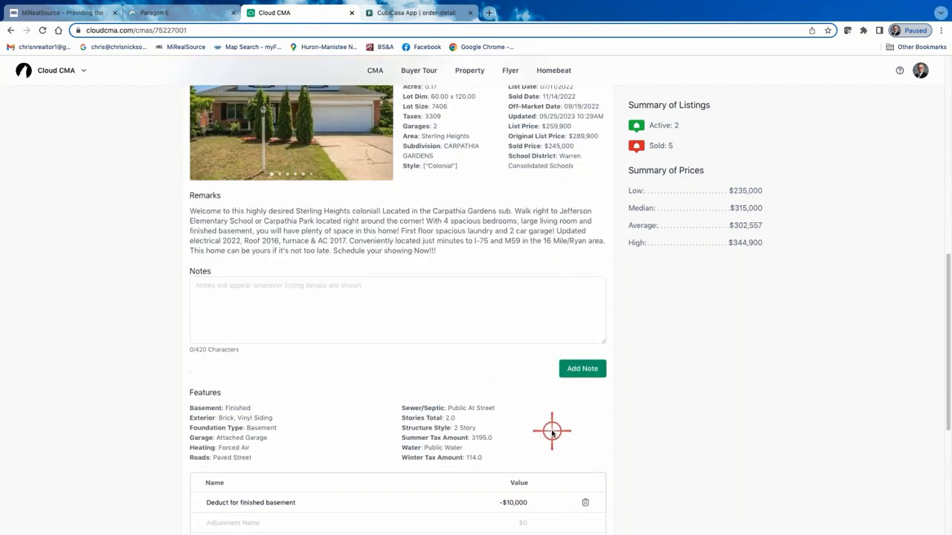
{"action": "scroll", "coordinate": [550, 431], "scroll_direction": "up", "scroll_amount": 1}
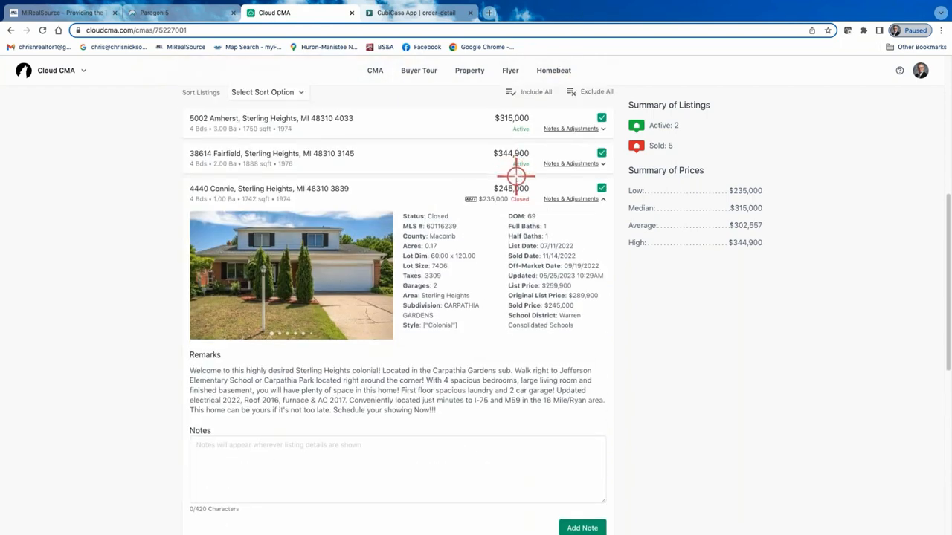
{"action": "scroll", "coordinate": [519, 255], "scroll_direction": "down", "scroll_amount": 3}
{"action": "scroll", "coordinate": [510, 506], "scroll_direction": "down", "scroll_amount": 1}
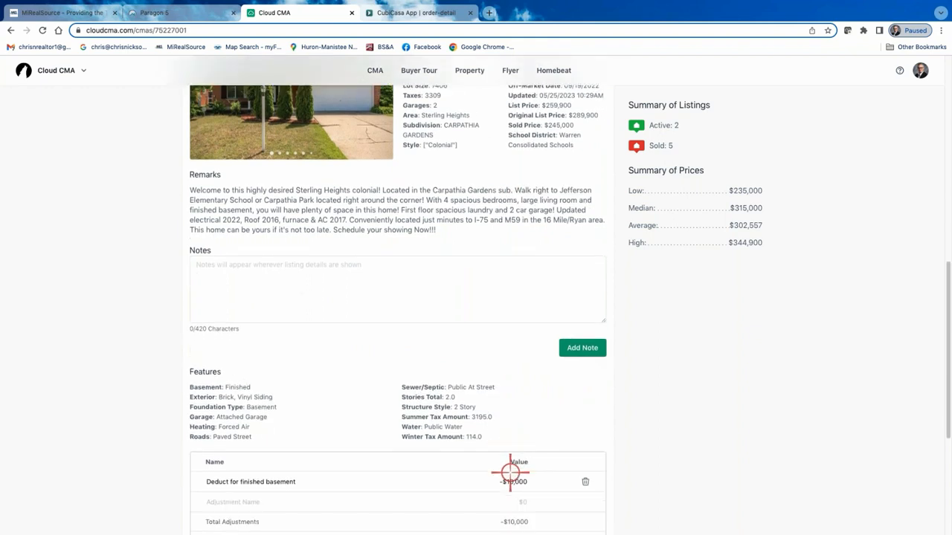
{"action": "scroll", "coordinate": [517, 522], "scroll_direction": "down", "scroll_amount": 1}
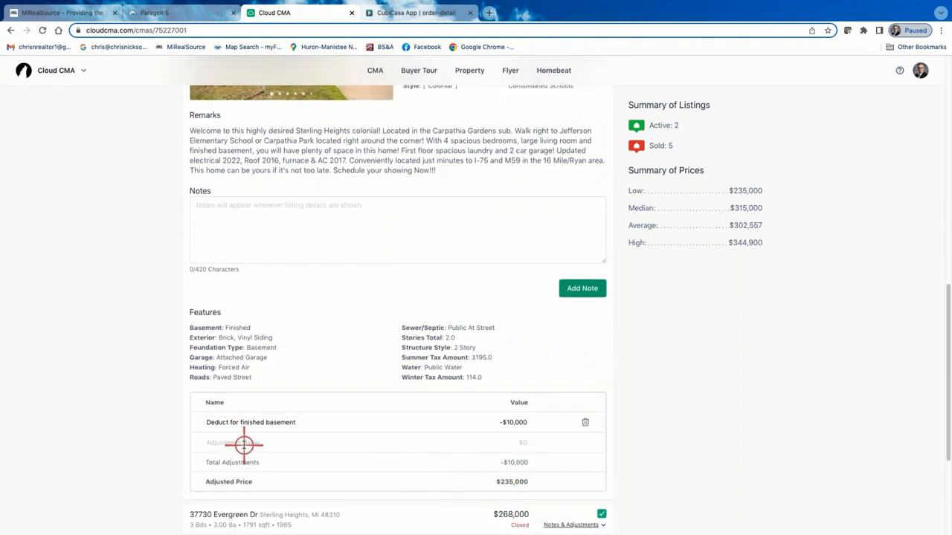
{"action": "left_click", "coordinate": [586, 425]}
{"action": "scroll", "coordinate": [586, 423], "scroll_direction": "up", "scroll_amount": 8}
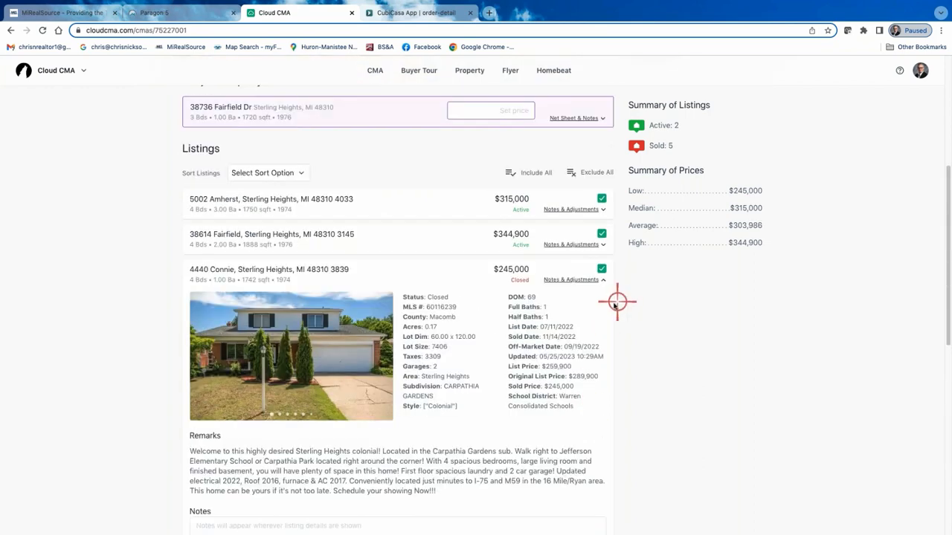
{"action": "left_click", "coordinate": [602, 280]}
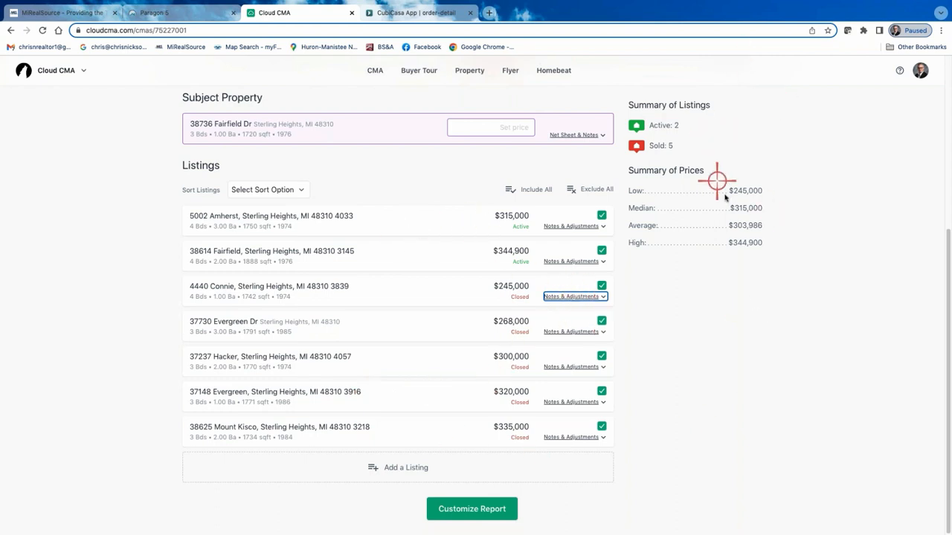
Continue to customizing the report and look through the custom pages available as additional content.
{"action": "left_click", "coordinate": [486, 513]}
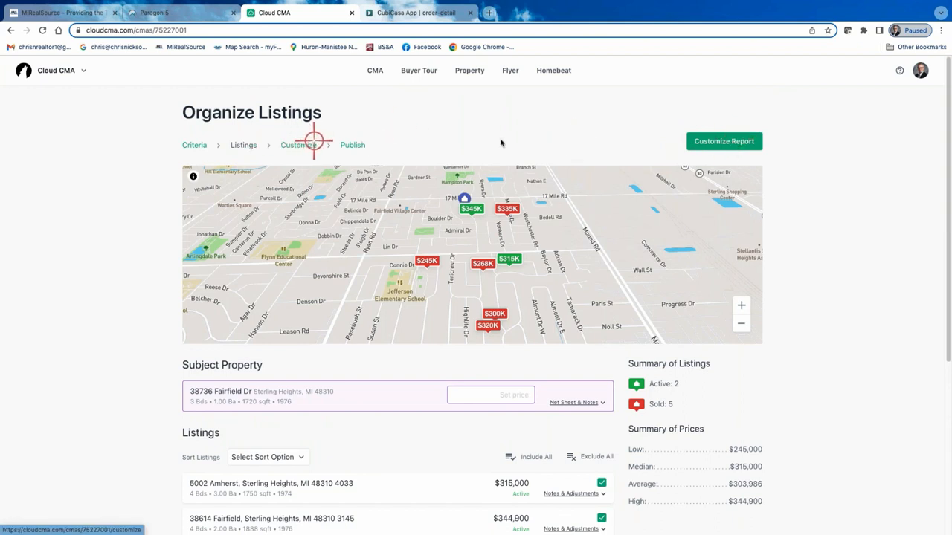
{"action": "left_click", "coordinate": [726, 143]}
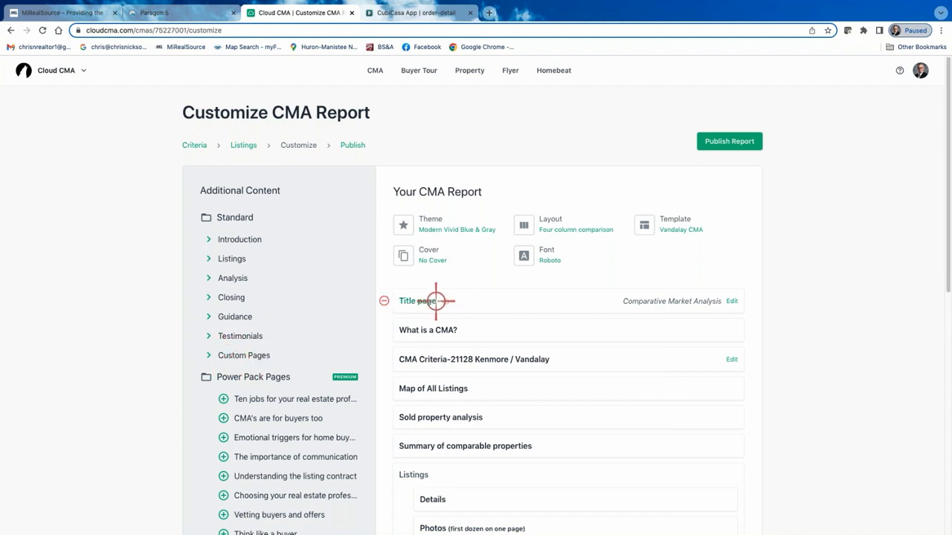
{"action": "left_click", "coordinate": [209, 355]}
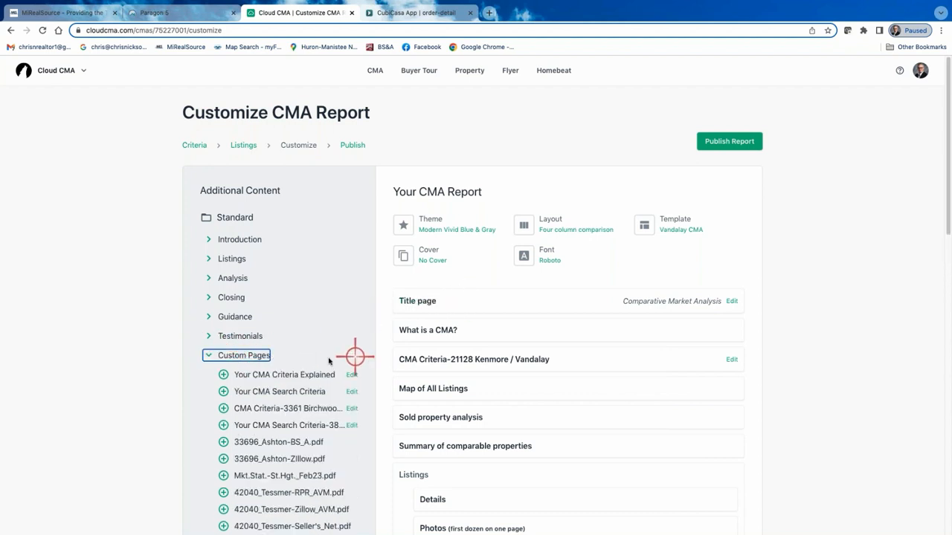
{"action": "scroll", "coordinate": [313, 342], "scroll_direction": "down", "scroll_amount": 3}
{"action": "scroll", "coordinate": [278, 349], "scroll_direction": "down", "scroll_amount": 5}
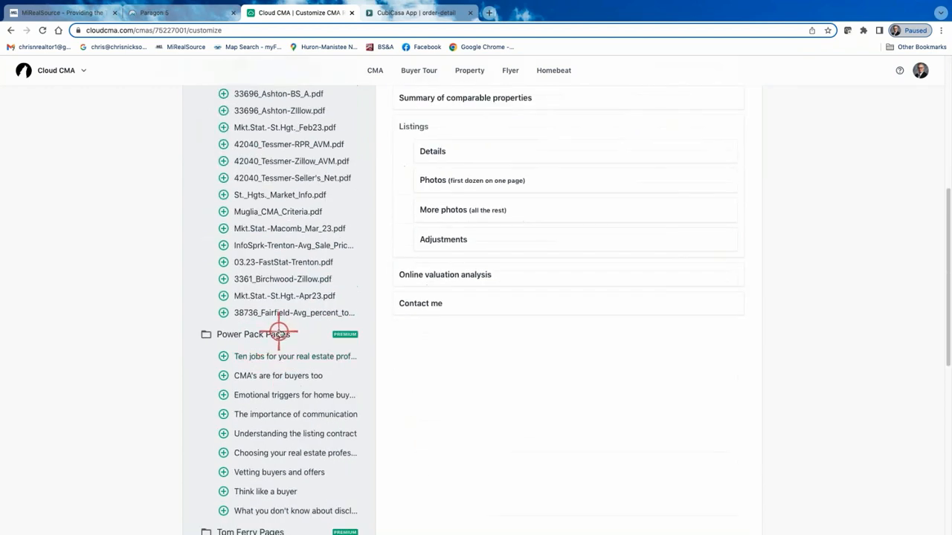
{"action": "scroll", "coordinate": [276, 334], "scroll_direction": "up", "scroll_amount": 4}
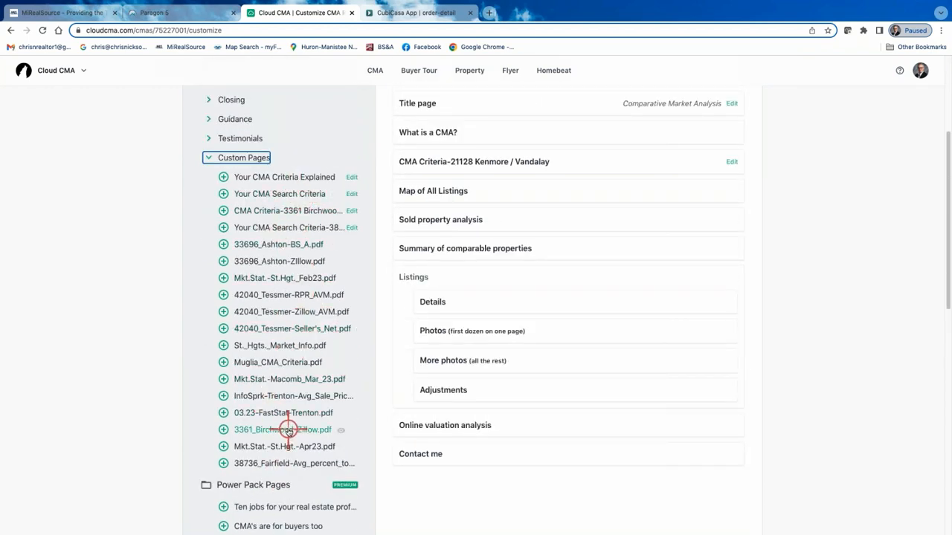
{"action": "left_click", "coordinate": [213, 157]}
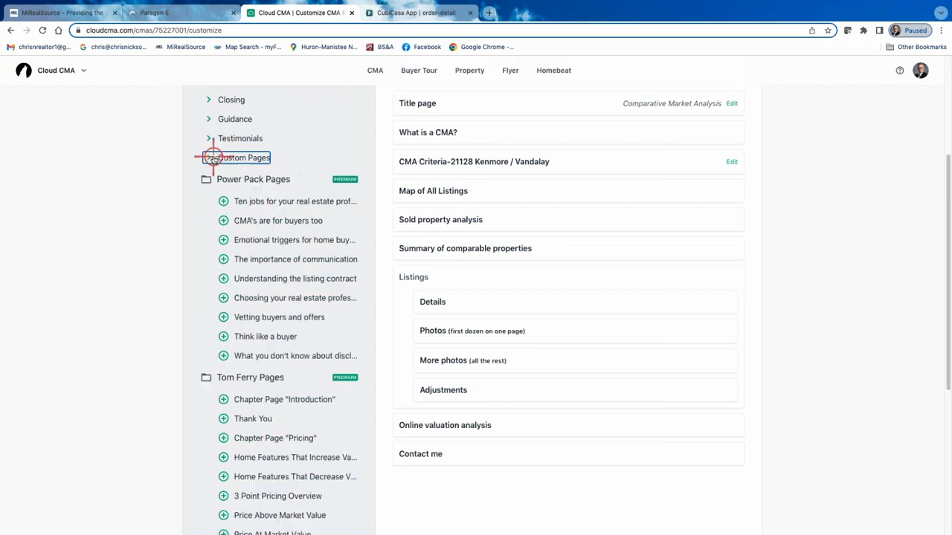
Go to the custom pages in the account settings and open the subject property's CMA search criteria page for editing.
{"action": "left_click", "coordinate": [920, 70]}
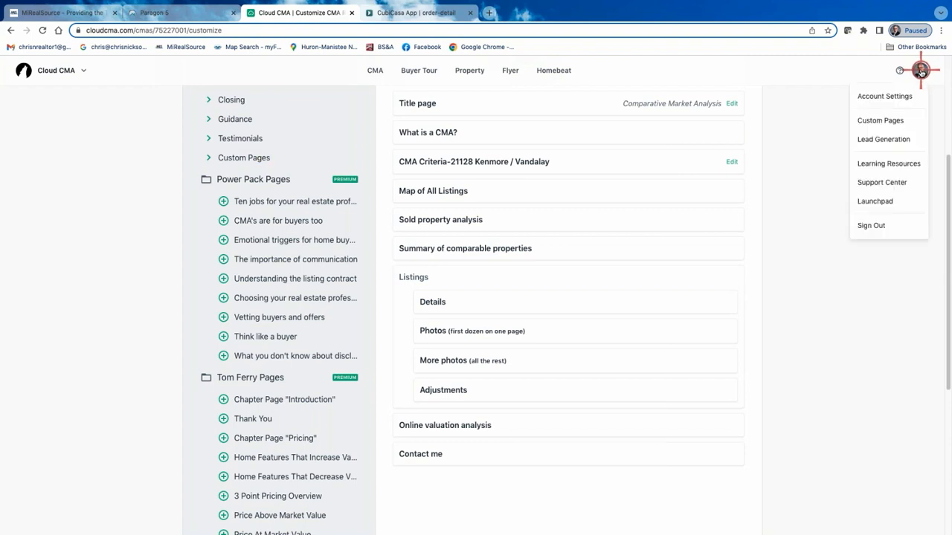
{"action": "left_click", "coordinate": [897, 120]}
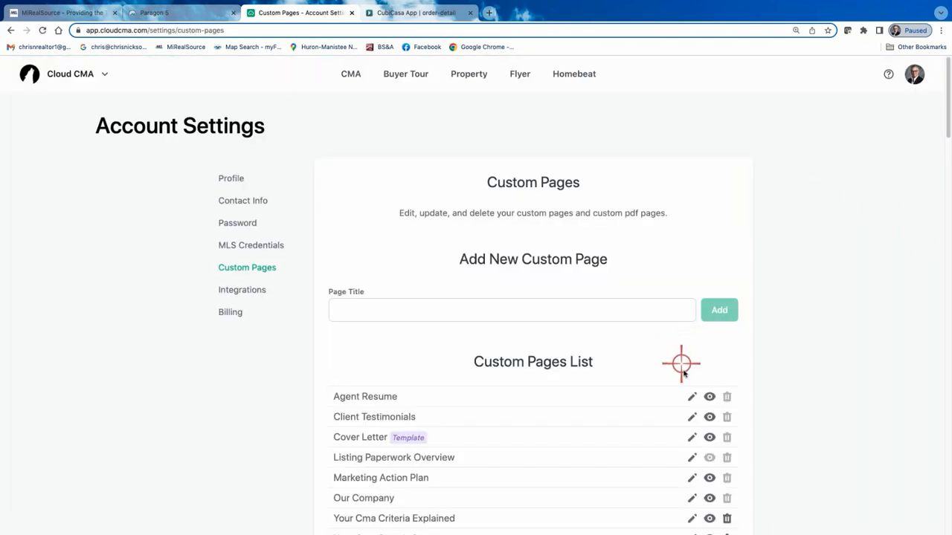
{"action": "scroll", "coordinate": [551, 312], "scroll_direction": "down", "scroll_amount": 3}
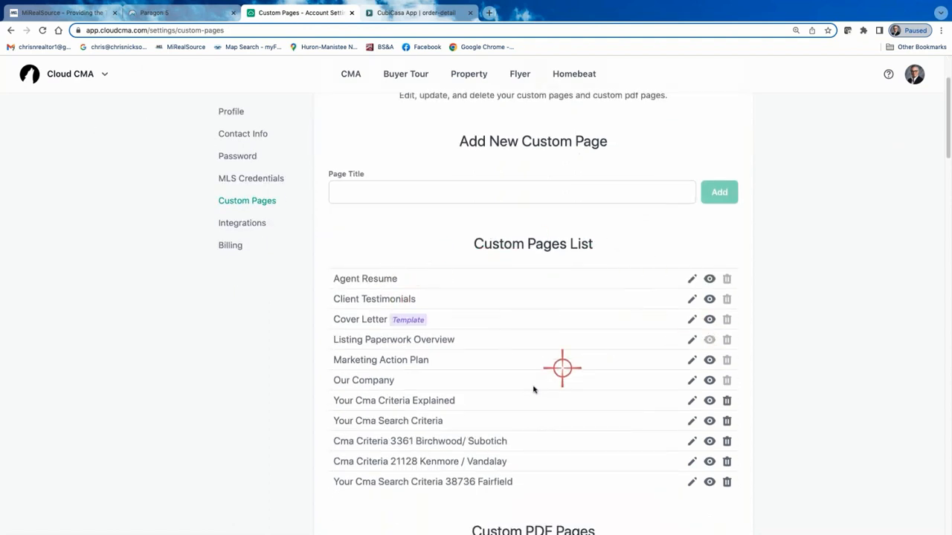
{"action": "scroll", "coordinate": [489, 343], "scroll_direction": "down", "scroll_amount": 1}
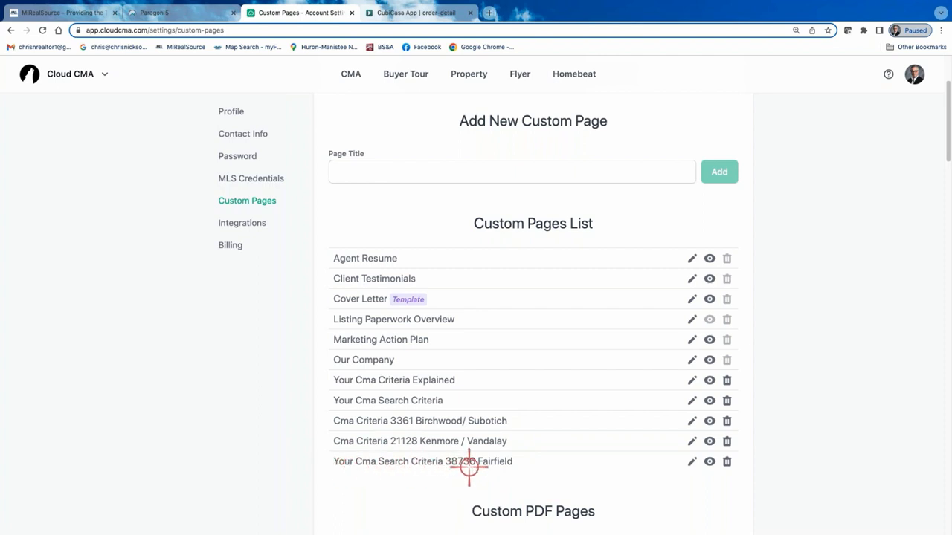
{"action": "left_click", "coordinate": [692, 462]}
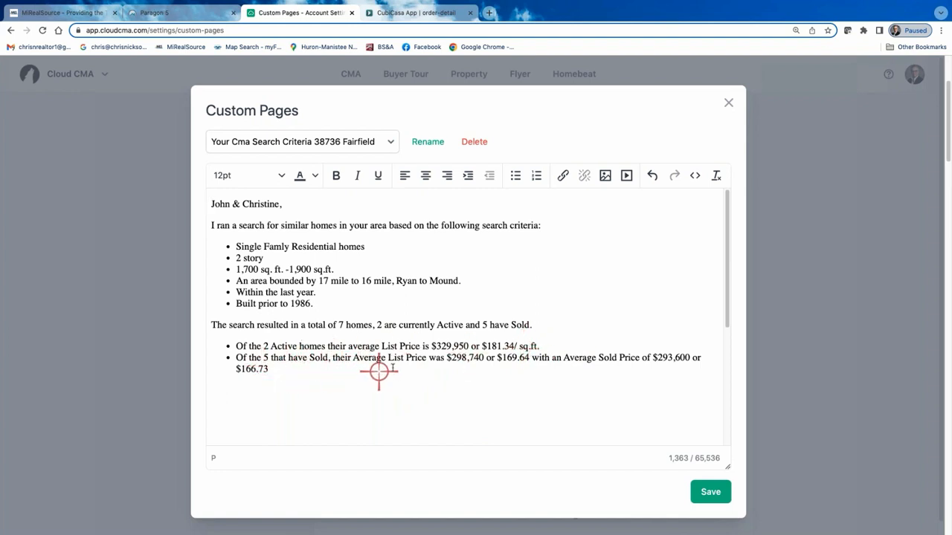
In the sold homes bullet, add "/ sq. ft." after $169.64 and "/ sq.ft." after $166.73.
{"action": "scroll", "coordinate": [510, 366], "scroll_direction": "down", "scroll_amount": 1}
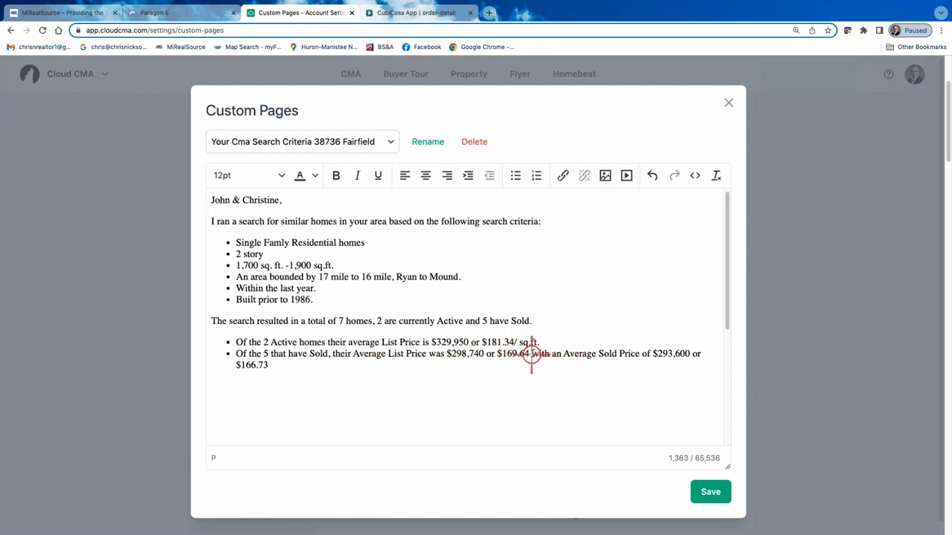
{"action": "left_click", "coordinate": [536, 355]}
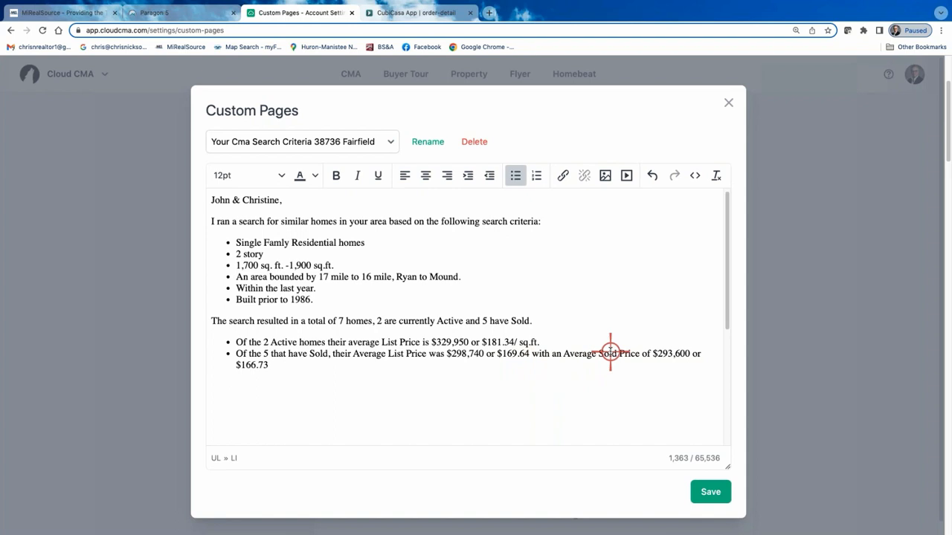
{"action": "type", "text": "/ sq. ft."}
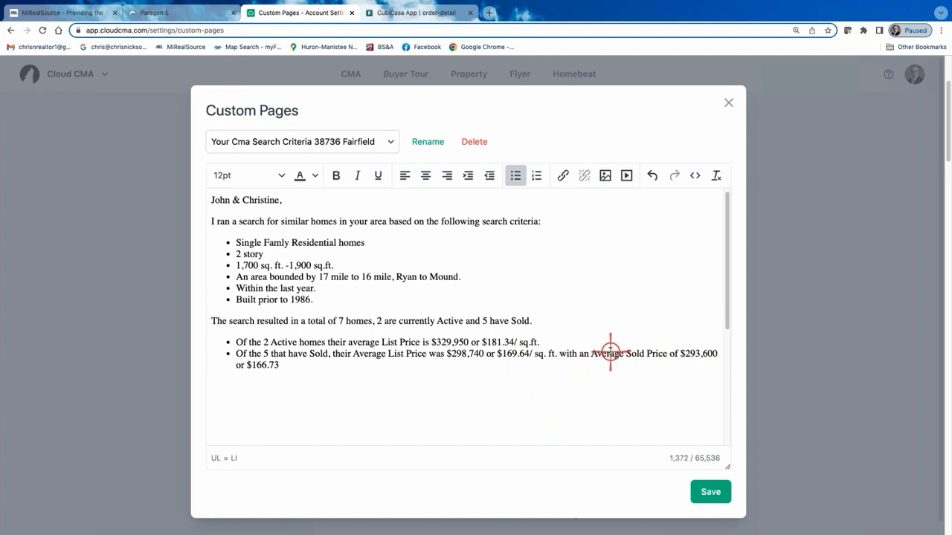
{"action": "left_click", "coordinate": [280, 364]}
{"action": "key", "text": "BackSpace"}
{"action": "type", "text": "/ sq.ft."}
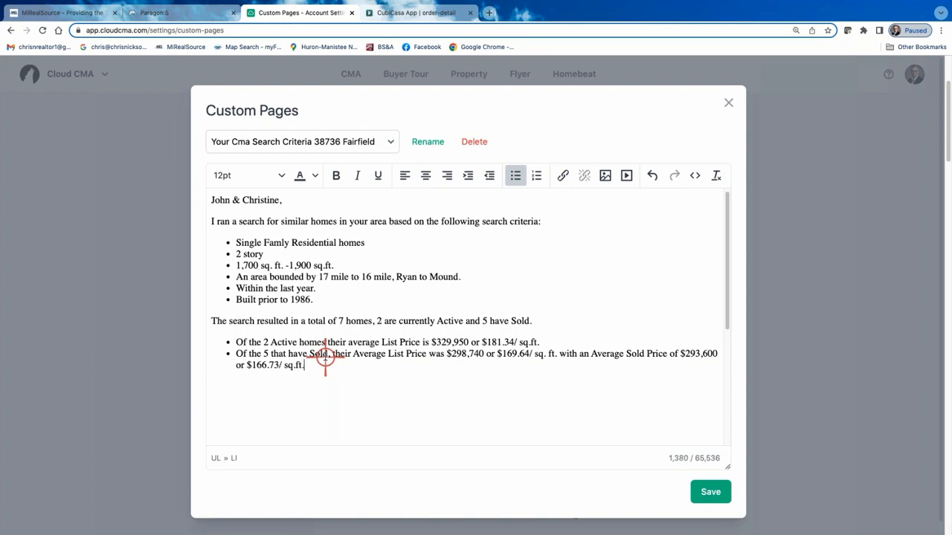
{"action": "left_click", "coordinate": [712, 492]}
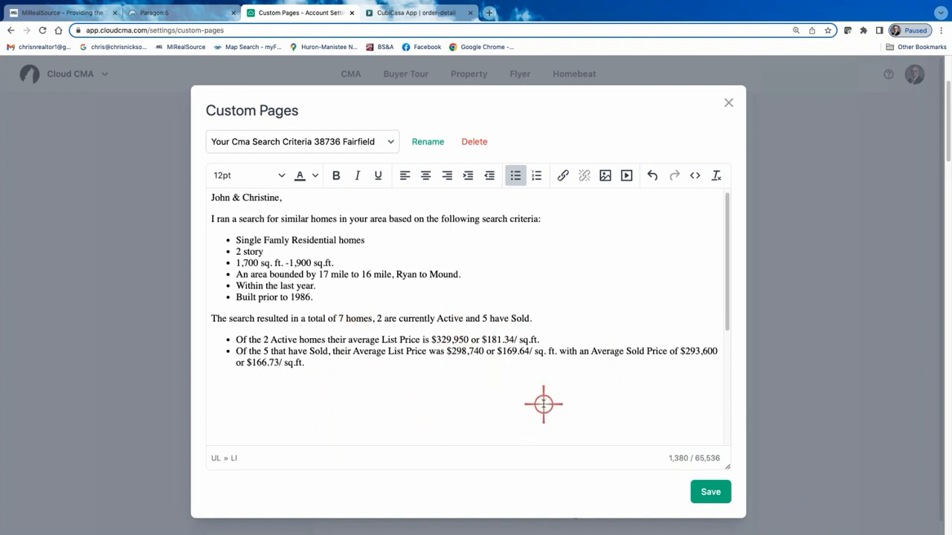
Check the search criteria page through its closing Please Note disclaimer, and save and close it.
{"action": "scroll", "coordinate": [534, 408], "scroll_direction": "down", "scroll_amount": 3}
{"action": "scroll", "coordinate": [534, 407], "scroll_direction": "down", "scroll_amount": 3}
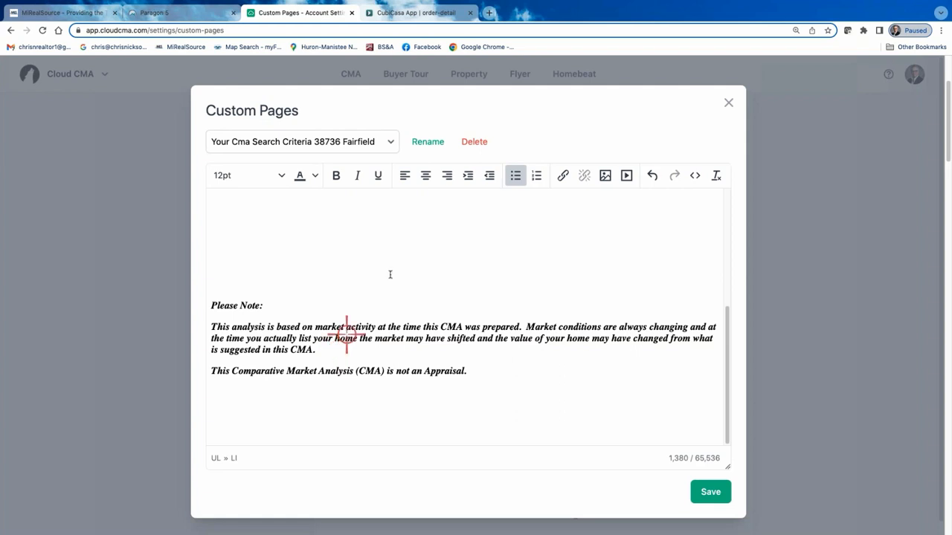
{"action": "scroll", "coordinate": [402, 282], "scroll_direction": "up", "scroll_amount": 10}
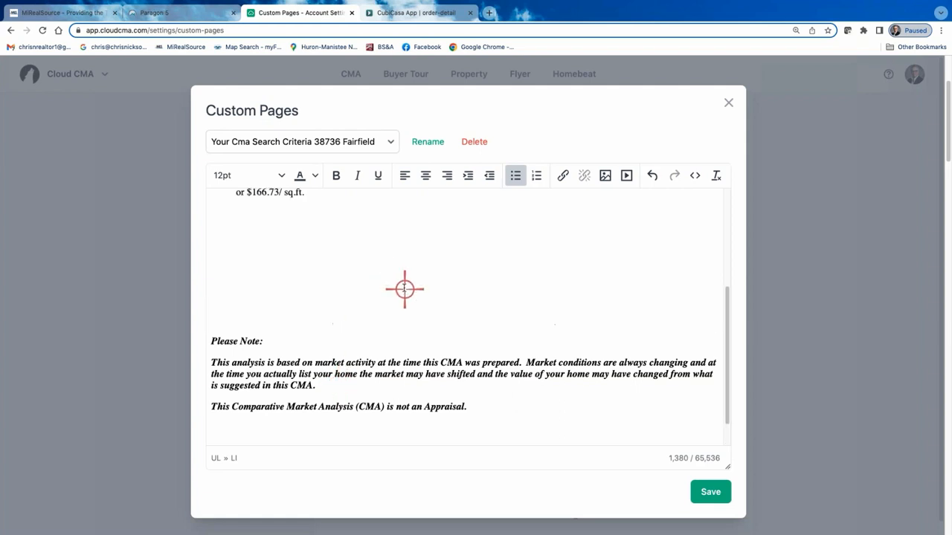
{"action": "left_click", "coordinate": [710, 492]}
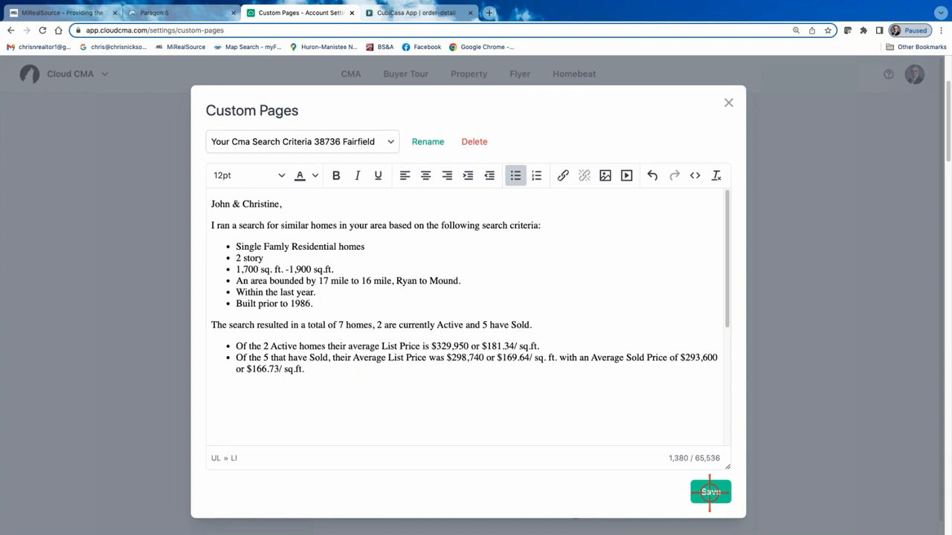
{"action": "left_click", "coordinate": [726, 104]}
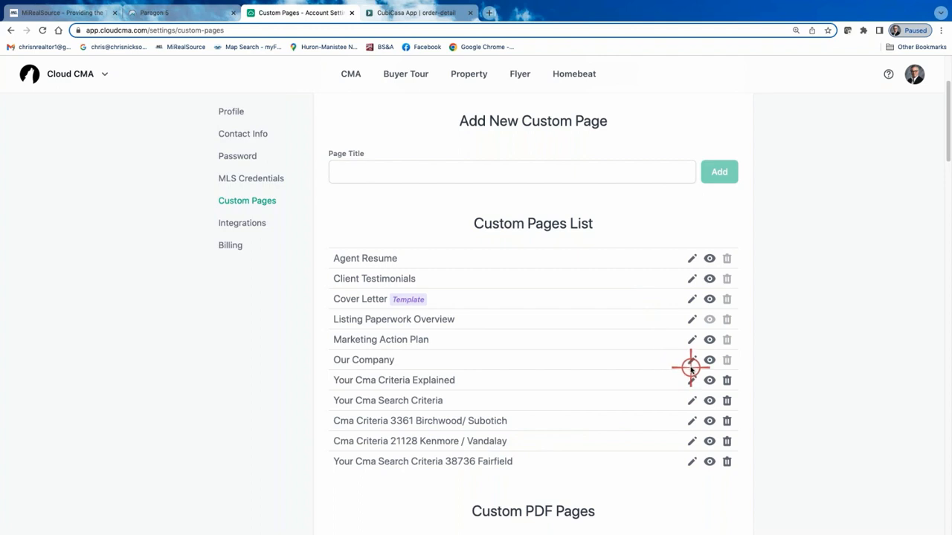
Look through the custom PDF pages, view the subject property's average percent of last list price chart, and close it.
{"action": "scroll", "coordinate": [690, 368], "scroll_direction": "down", "scroll_amount": 5}
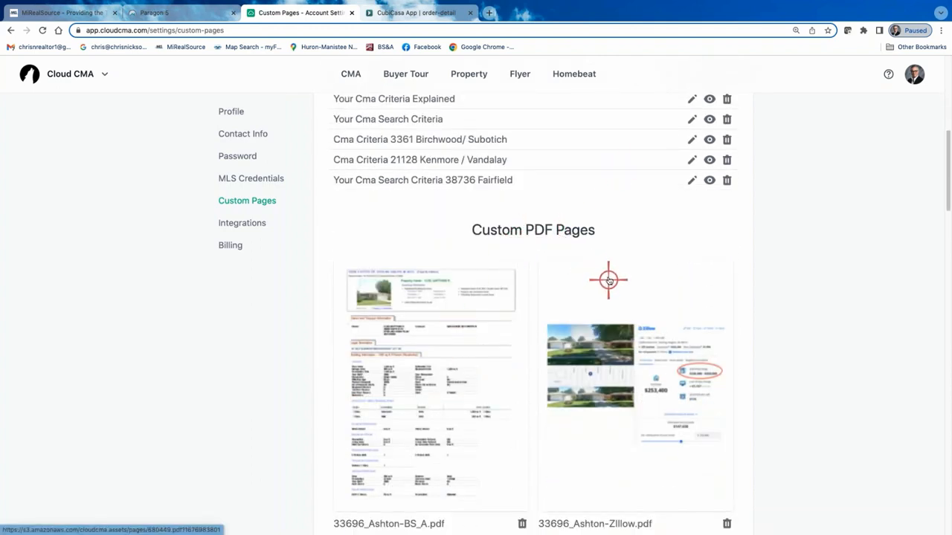
{"action": "scroll", "coordinate": [599, 274], "scroll_direction": "down", "scroll_amount": 3}
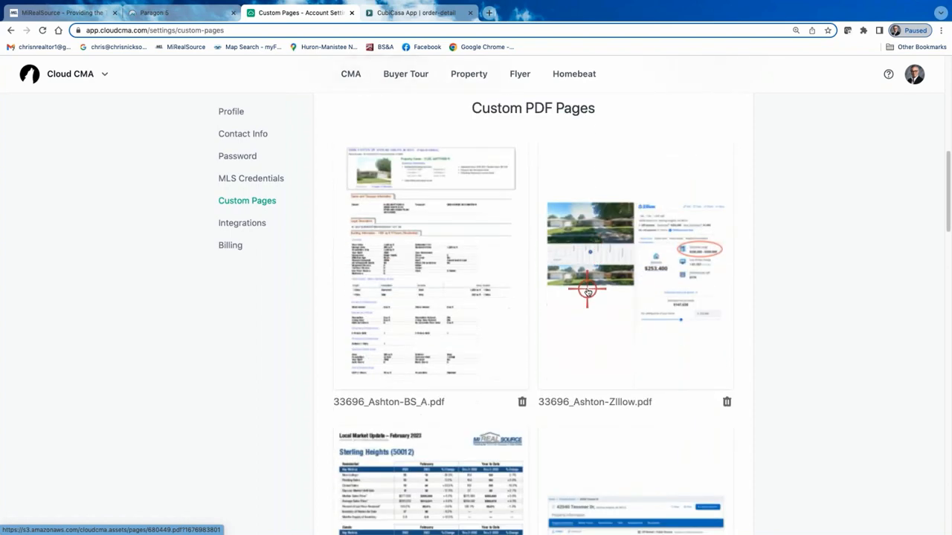
{"action": "scroll", "coordinate": [588, 292], "scroll_direction": "down", "scroll_amount": 20}
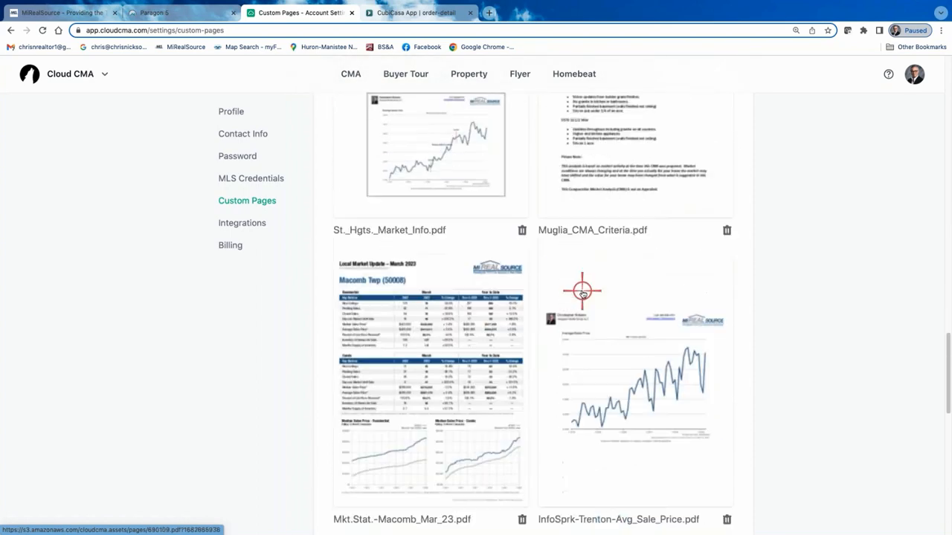
{"action": "scroll", "coordinate": [582, 292], "scroll_direction": "down", "scroll_amount": 12}
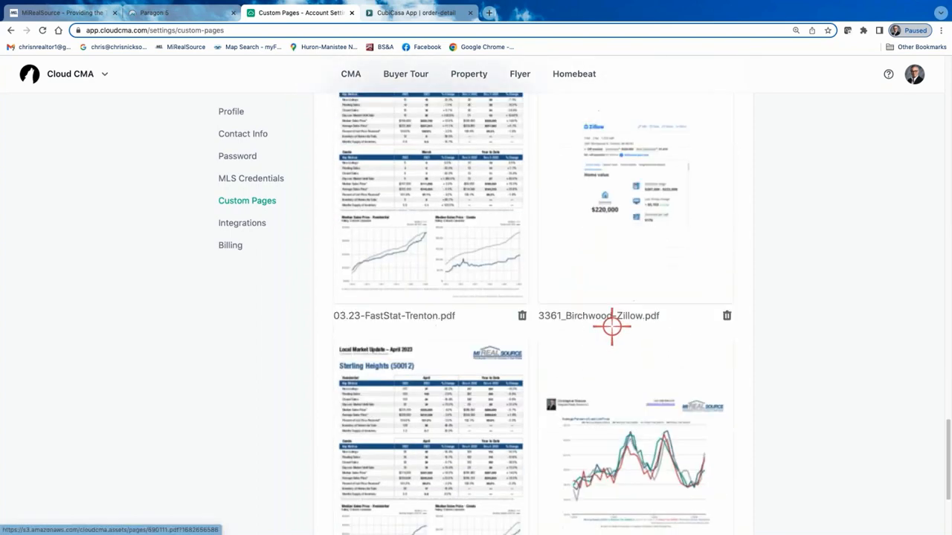
{"action": "scroll", "coordinate": [606, 324], "scroll_direction": "down", "scroll_amount": 4}
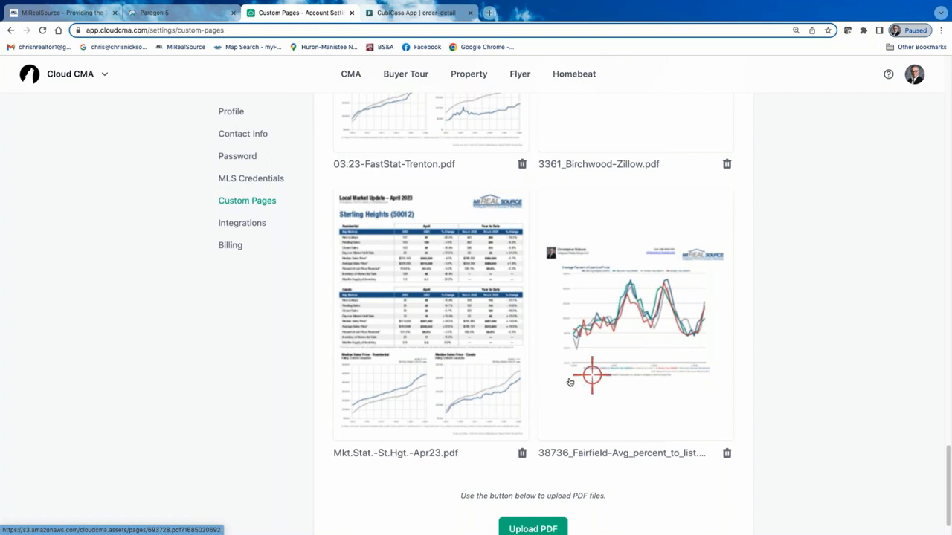
{"action": "left_click", "coordinate": [642, 328]}
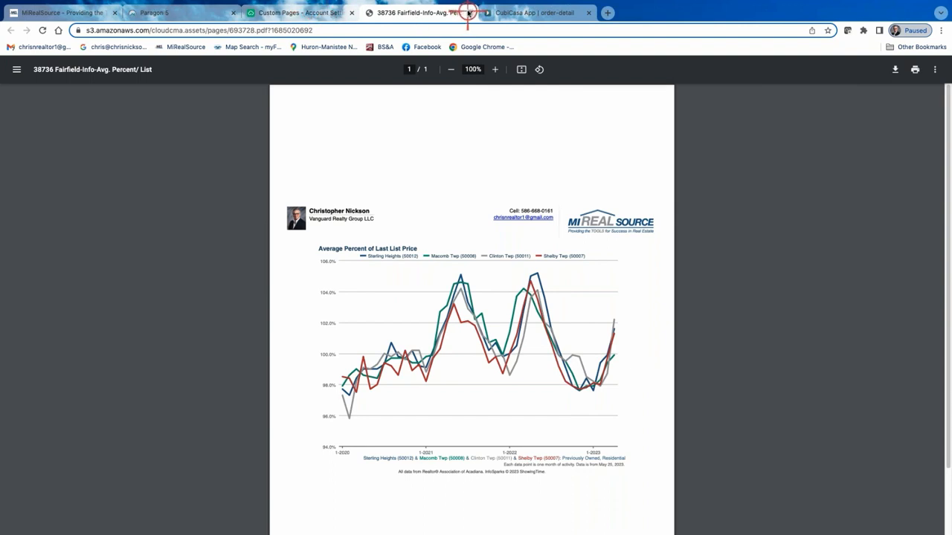
{"action": "left_click", "coordinate": [467, 12]}
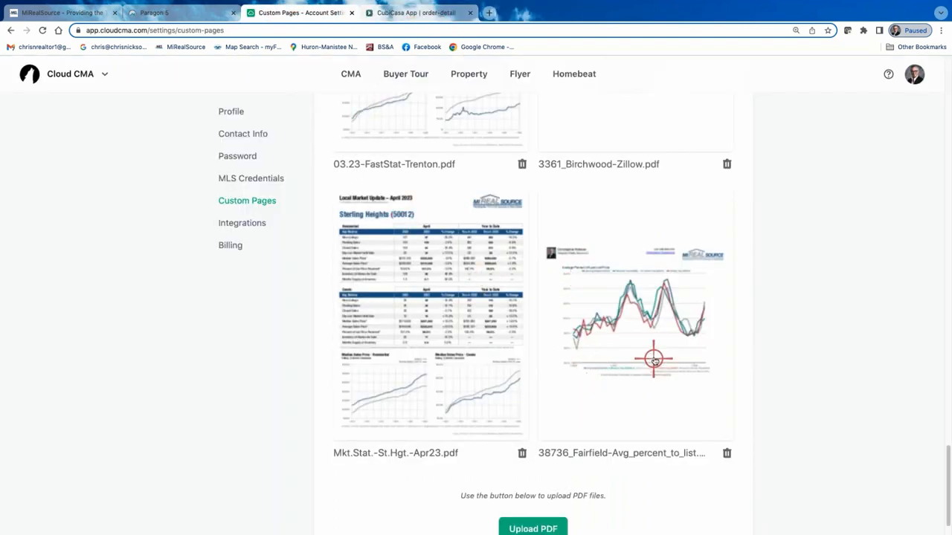
Upload the subject property's Zillow PDF as a new custom PDF page and check that it is listed.
{"action": "scroll", "coordinate": [469, 401], "scroll_direction": "down", "scroll_amount": 1}
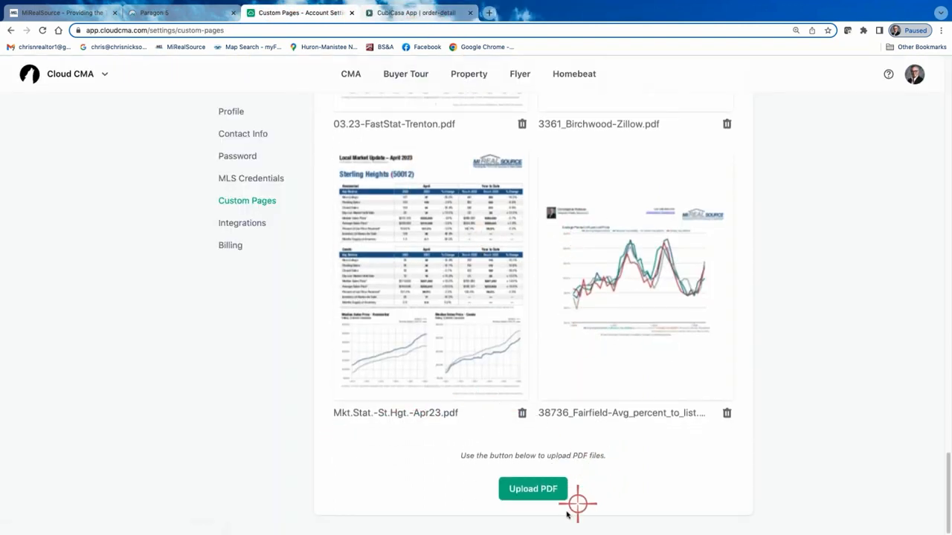
{"action": "left_click", "coordinate": [531, 490]}
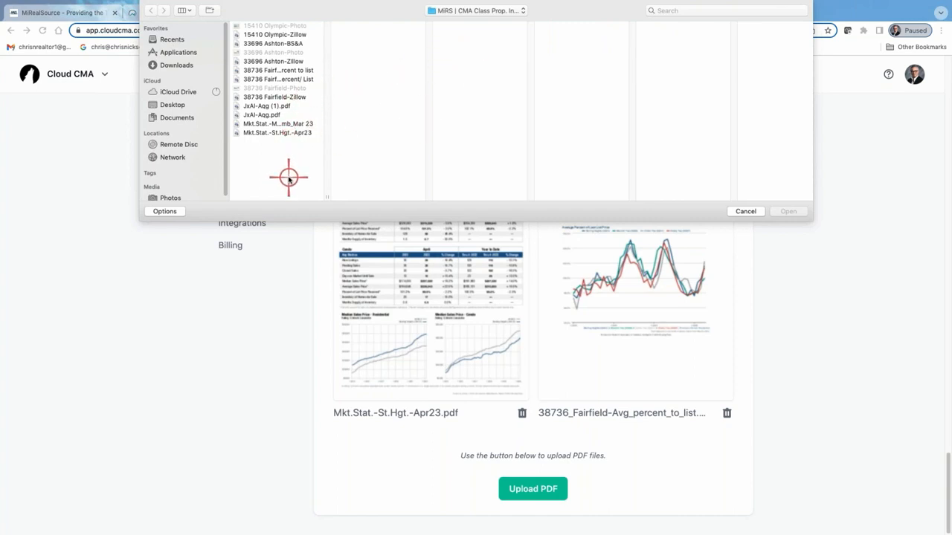
{"action": "left_click", "coordinate": [275, 97]}
{"action": "left_click", "coordinate": [789, 211]}
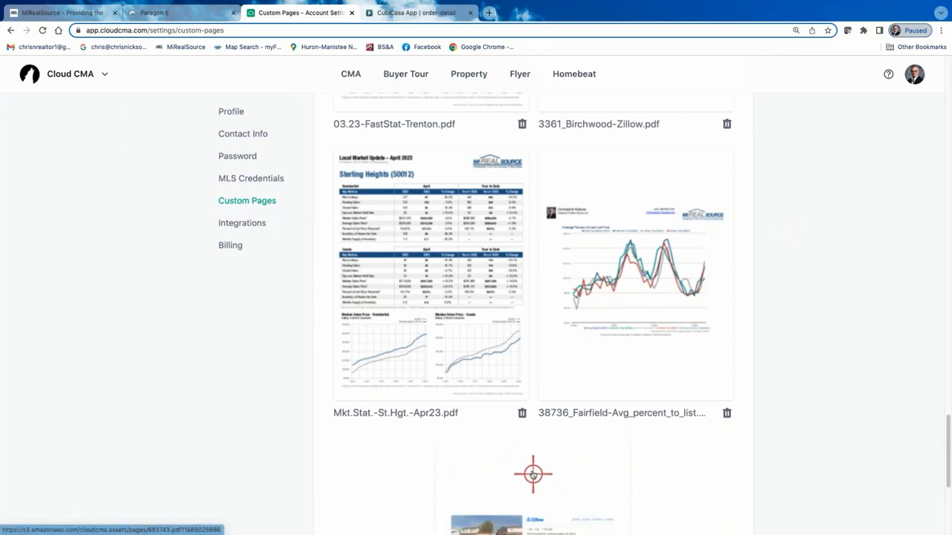
{"action": "scroll", "coordinate": [531, 468], "scroll_direction": "down", "scroll_amount": 3}
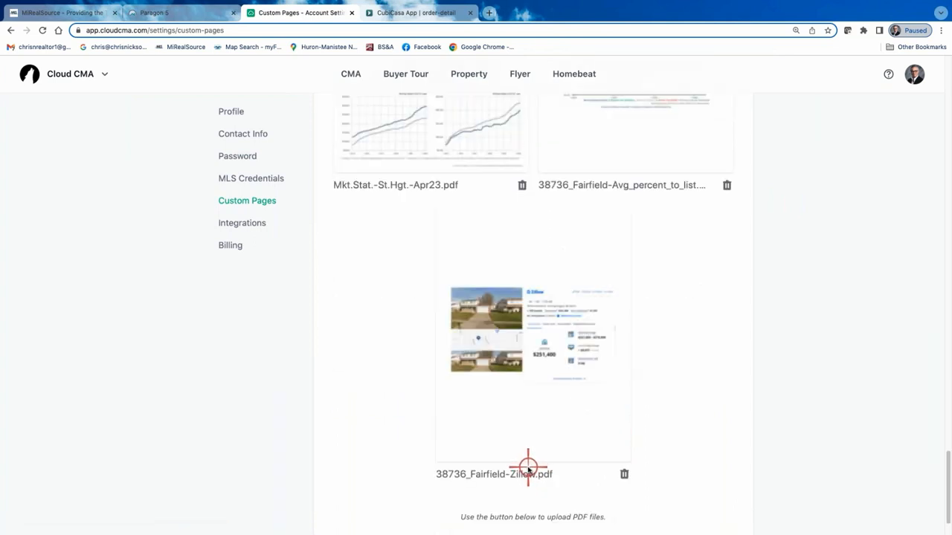
Return to the CMA reports and open the Fairfield report in Sterling Heights at its customization stage.
{"action": "scroll", "coordinate": [528, 467], "scroll_direction": "up", "scroll_amount": 1}
{"action": "scroll", "coordinate": [484, 421], "scroll_direction": "up", "scroll_amount": 5}
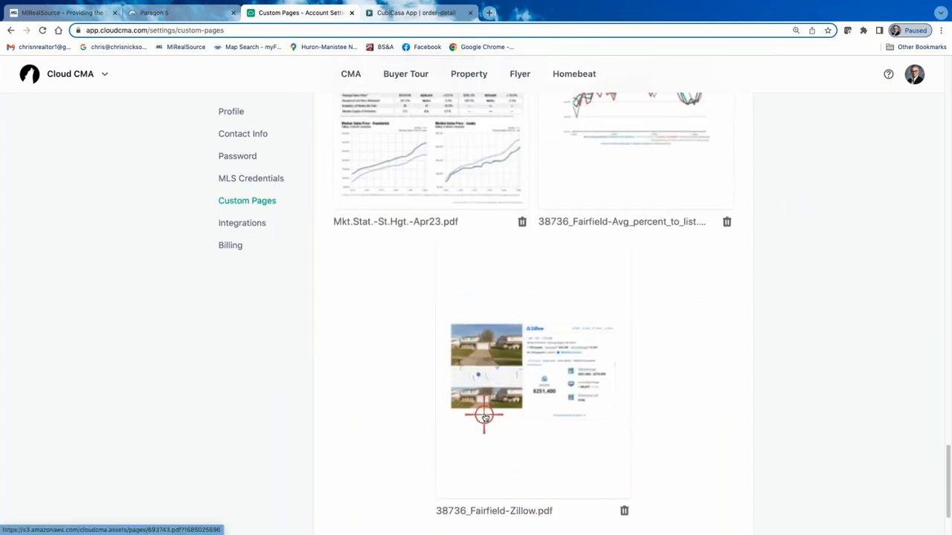
{"action": "scroll", "coordinate": [484, 414], "scroll_direction": "up", "scroll_amount": 12}
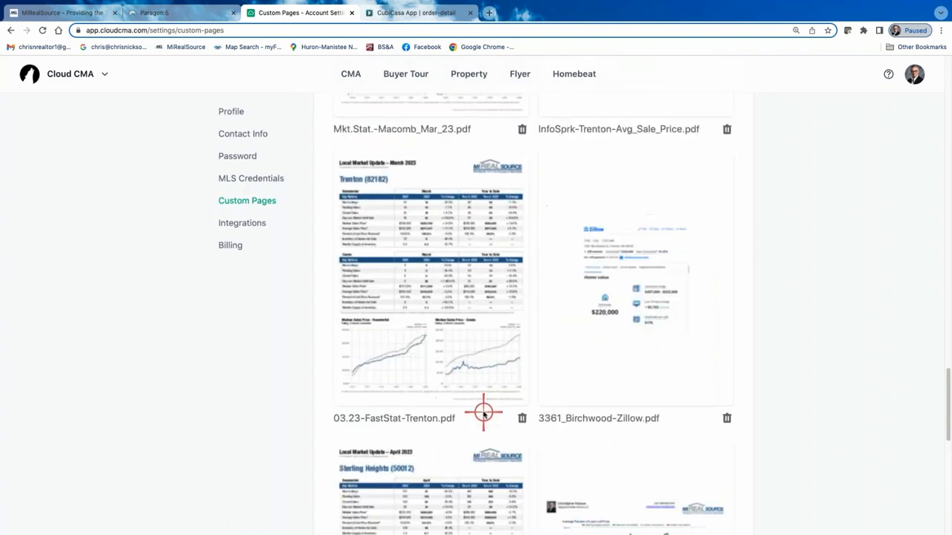
{"action": "scroll", "coordinate": [473, 401], "scroll_direction": "up", "scroll_amount": 15}
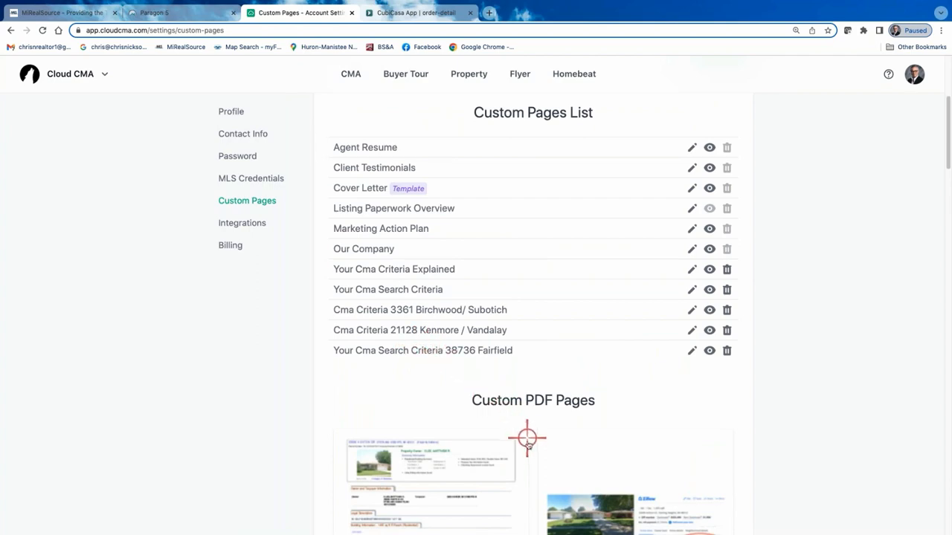
{"action": "scroll", "coordinate": [550, 449], "scroll_direction": "down", "scroll_amount": 5}
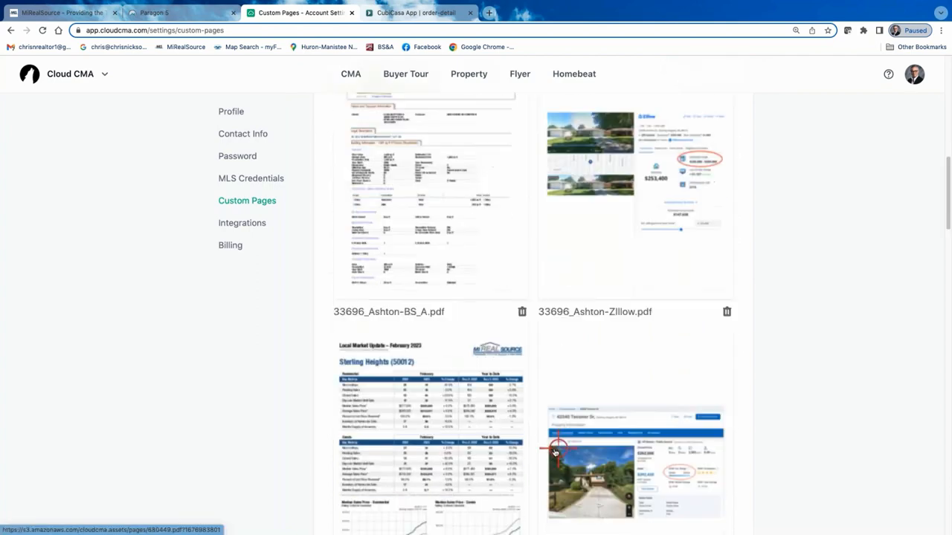
{"action": "scroll", "coordinate": [548, 448], "scroll_direction": "down", "scroll_amount": 4}
{"action": "scroll", "coordinate": [547, 443], "scroll_direction": "up", "scroll_amount": 5}
{"action": "scroll", "coordinate": [546, 437], "scroll_direction": "up", "scroll_amount": 10}
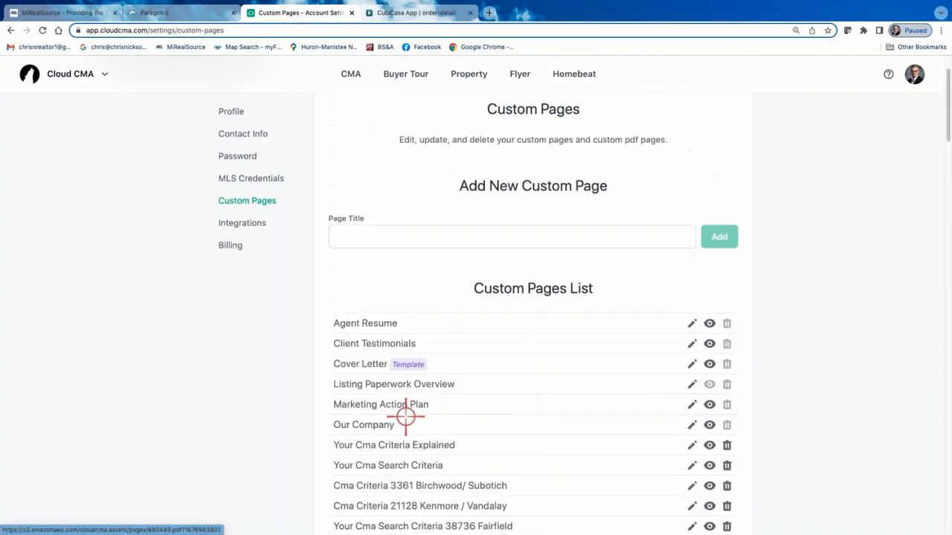
{"action": "scroll", "coordinate": [417, 379], "scroll_direction": "up", "scroll_amount": 2}
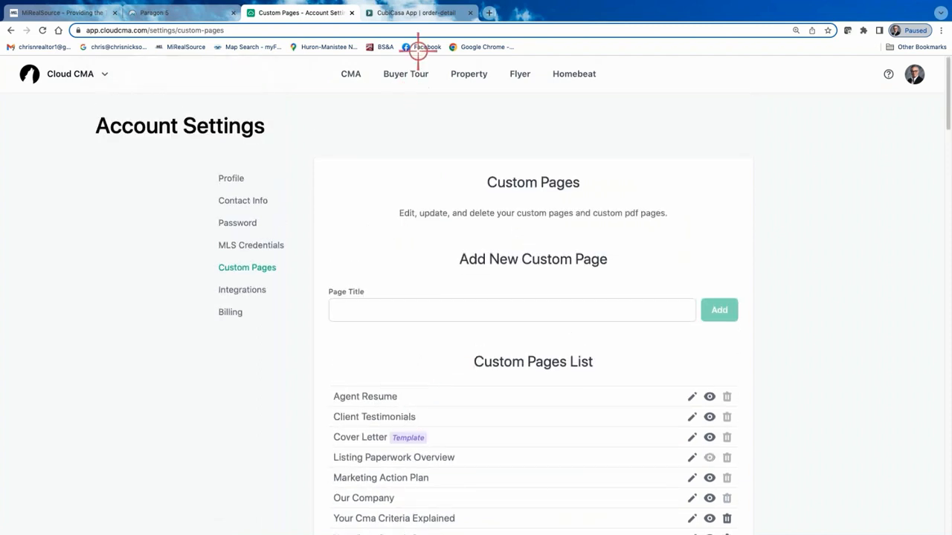
{"action": "left_click", "coordinate": [350, 75]}
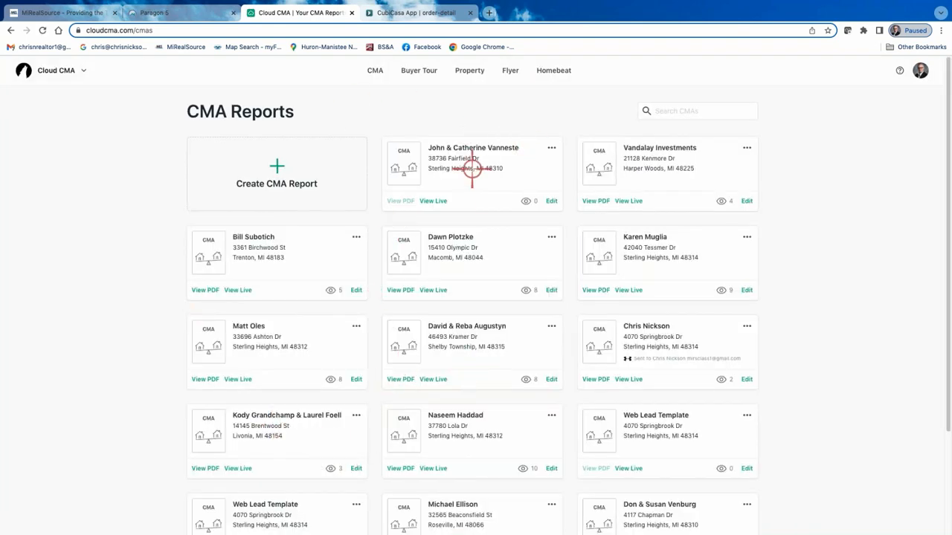
{"action": "left_click", "coordinate": [551, 200]}
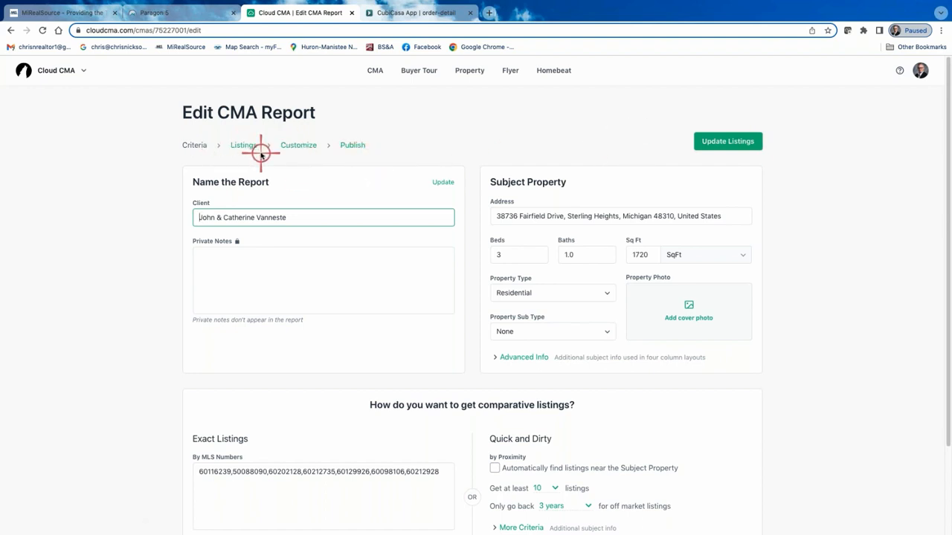
{"action": "left_click", "coordinate": [300, 146]}
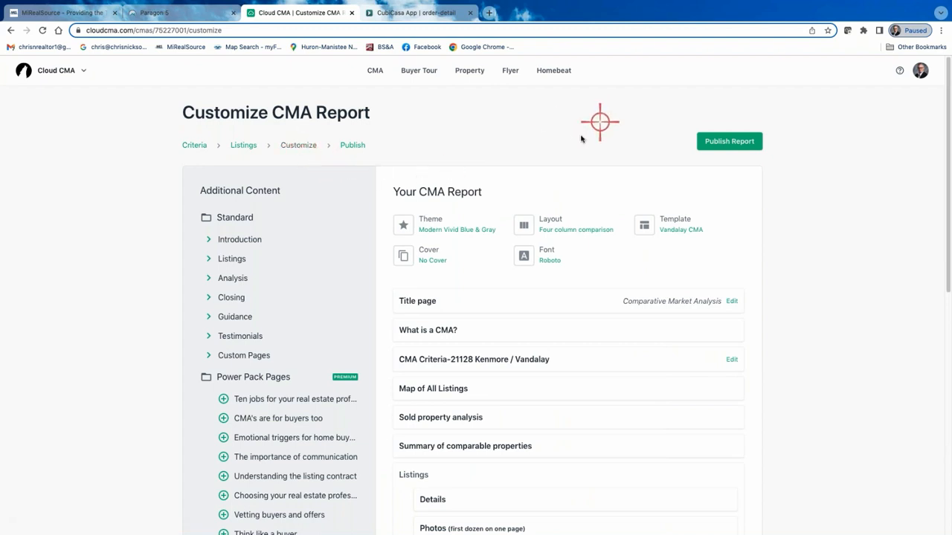
Browse the Modern and Classic color themes for the report and choose Modern Vivid Blue & Gray.
{"action": "left_click", "coordinate": [429, 229]}
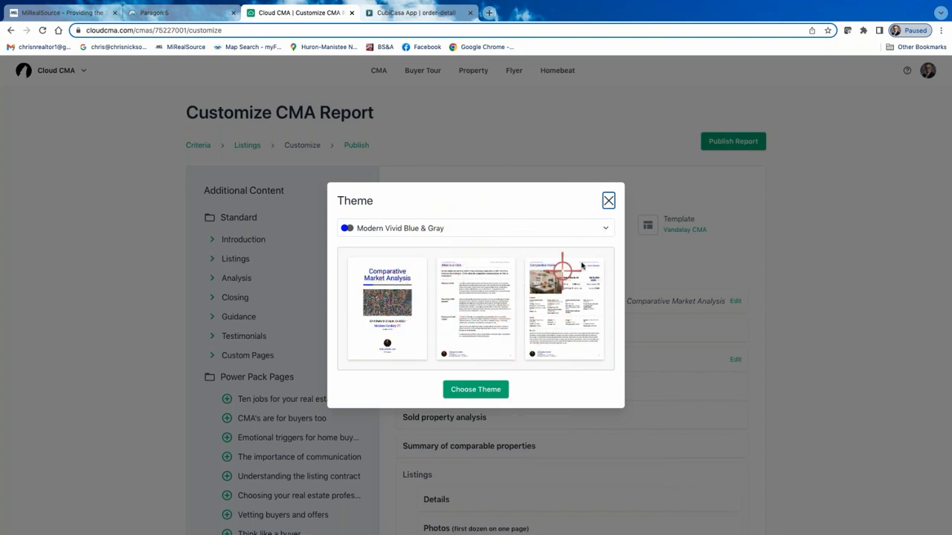
{"action": "left_click", "coordinate": [609, 228]}
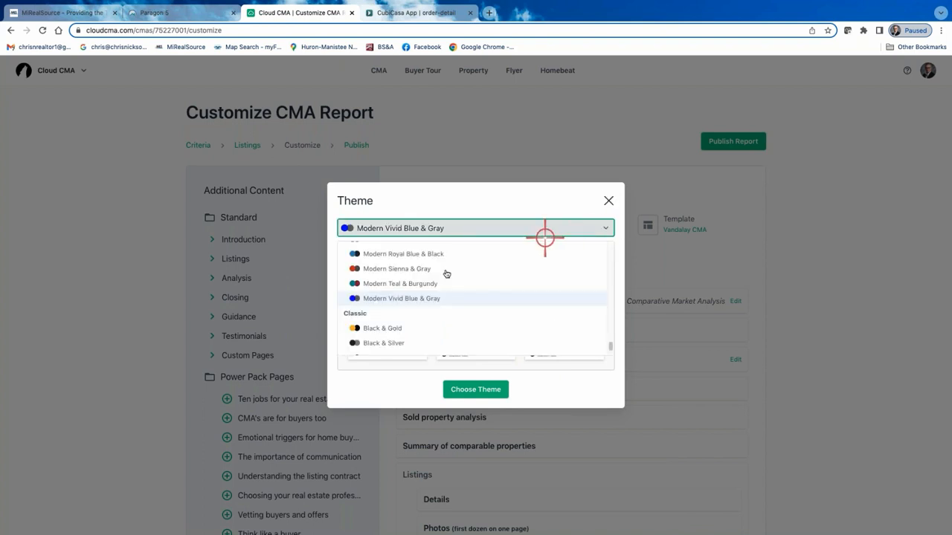
{"action": "scroll", "coordinate": [404, 277], "scroll_direction": "up", "scroll_amount": 5}
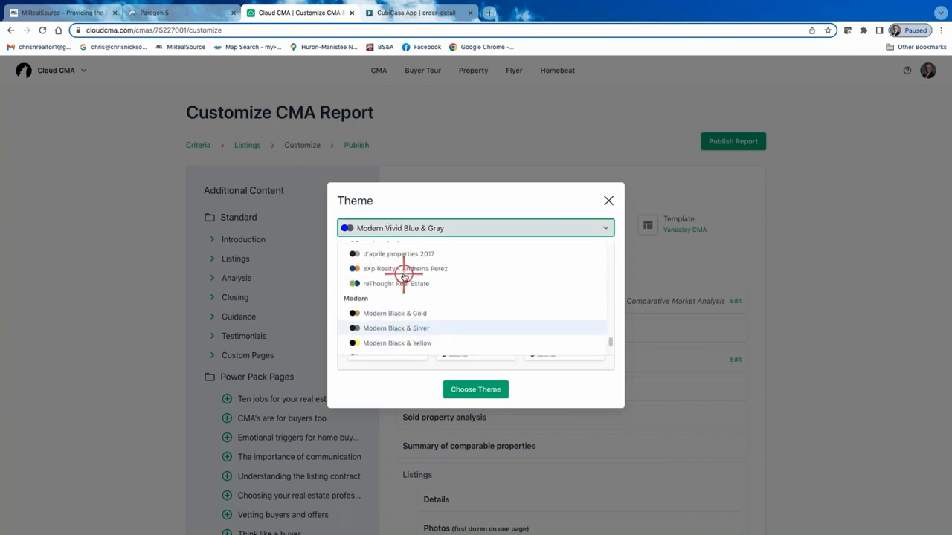
{"action": "scroll", "coordinate": [403, 277], "scroll_direction": "down", "scroll_amount": 2}
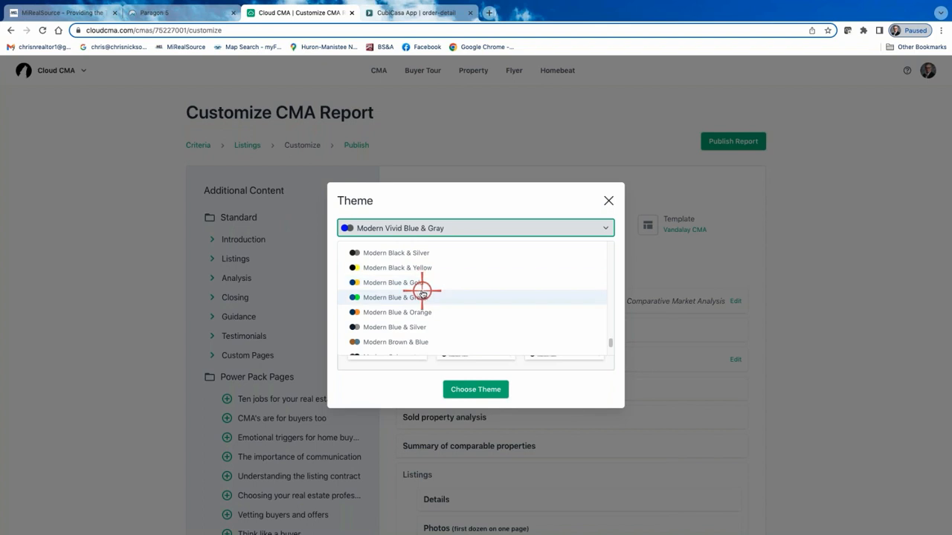
{"action": "scroll", "coordinate": [399, 303], "scroll_direction": "up", "scroll_amount": 2}
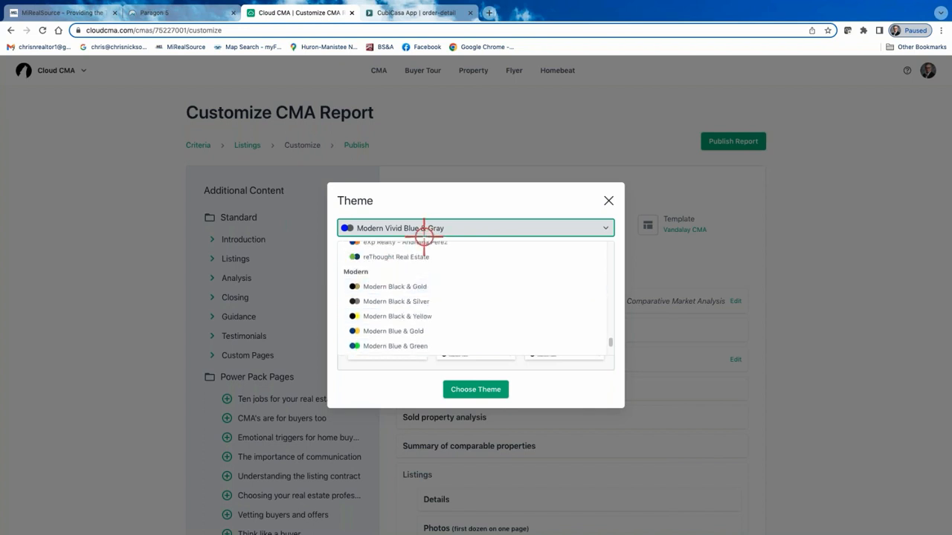
{"action": "scroll", "coordinate": [436, 283], "scroll_direction": "down", "scroll_amount": 5}
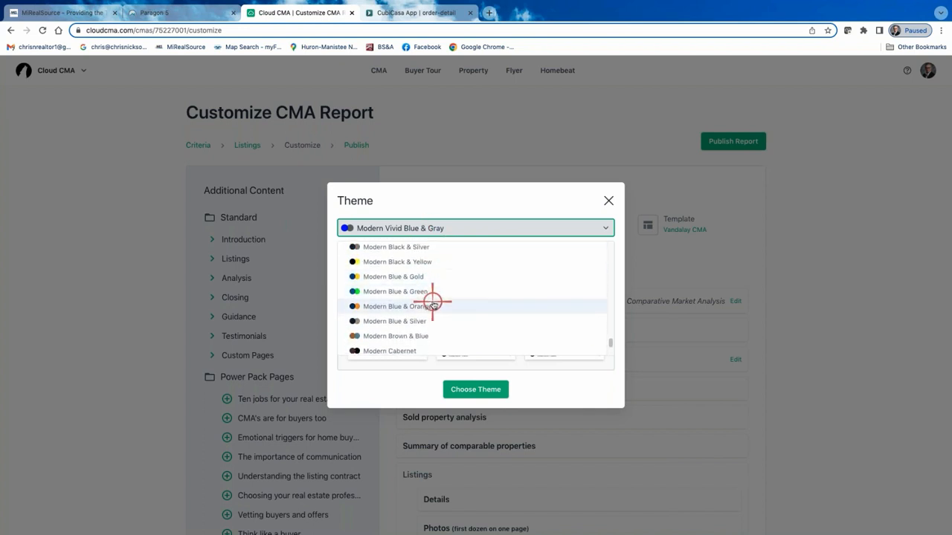
{"action": "scroll", "coordinate": [431, 301], "scroll_direction": "down", "scroll_amount": 5}
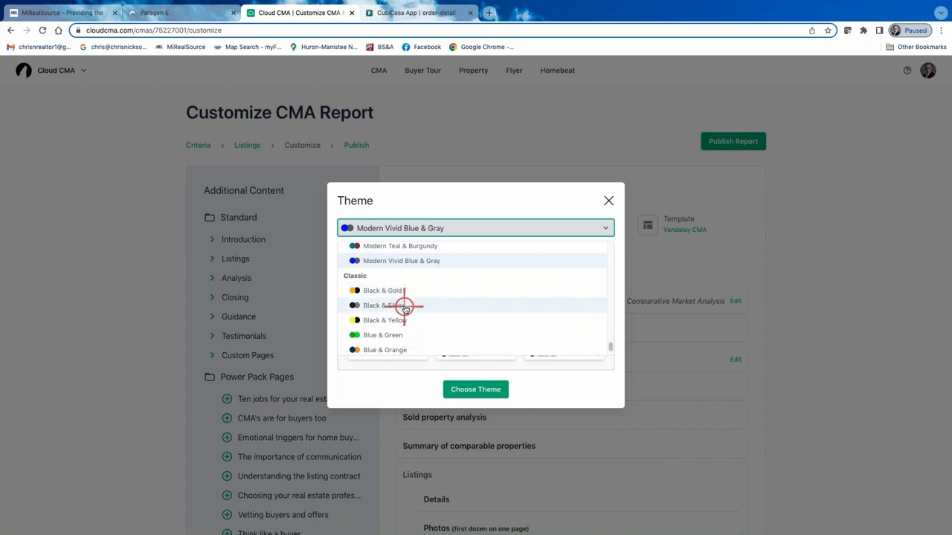
{"action": "scroll", "coordinate": [404, 303], "scroll_direction": "down", "scroll_amount": 1}
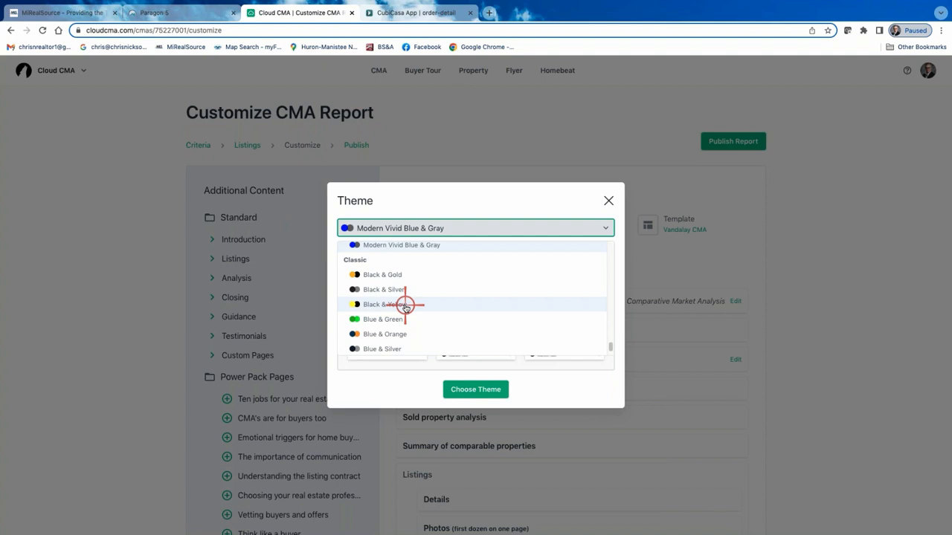
{"action": "scroll", "coordinate": [413, 316], "scroll_direction": "down", "scroll_amount": 1}
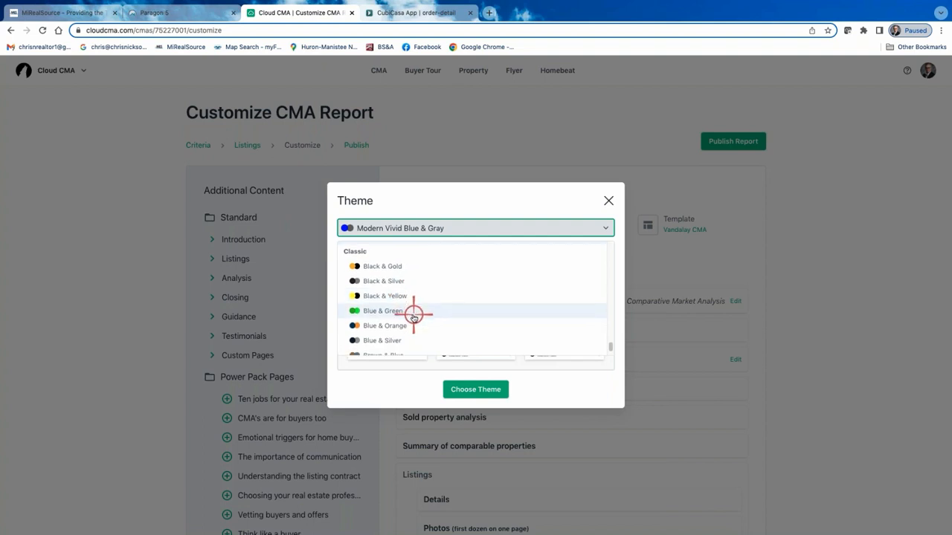
{"action": "scroll", "coordinate": [413, 316], "scroll_direction": "down", "scroll_amount": 10}
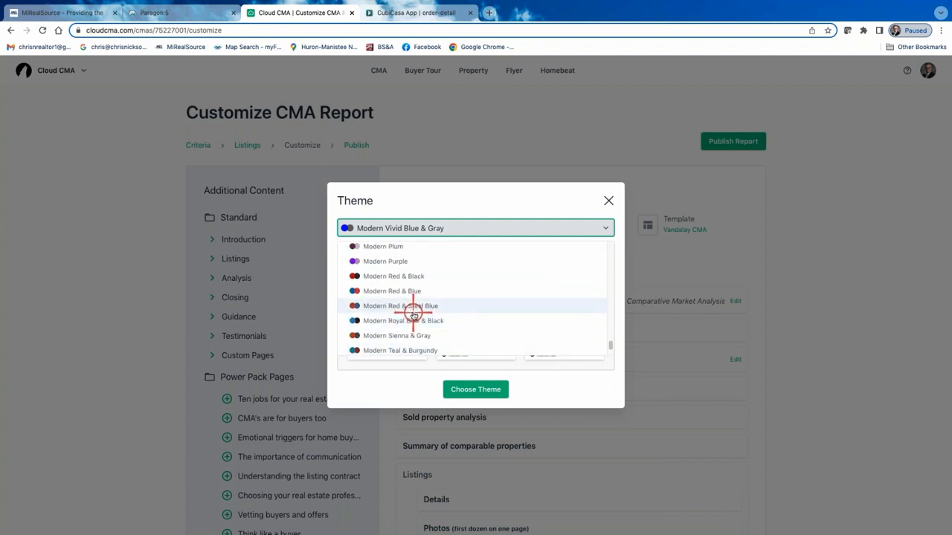
{"action": "scroll", "coordinate": [416, 330], "scroll_direction": "up", "scroll_amount": 1}
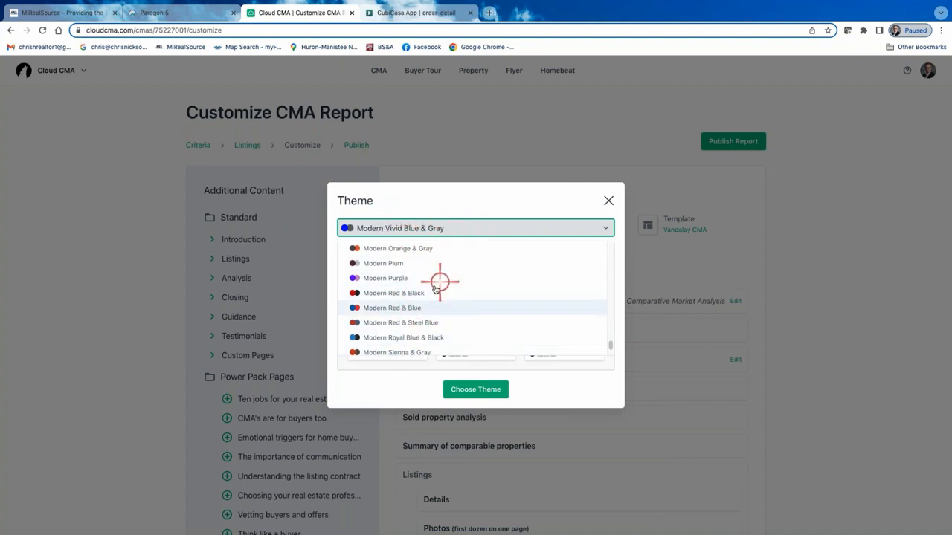
{"action": "scroll", "coordinate": [435, 298], "scroll_direction": "up", "scroll_amount": 2}
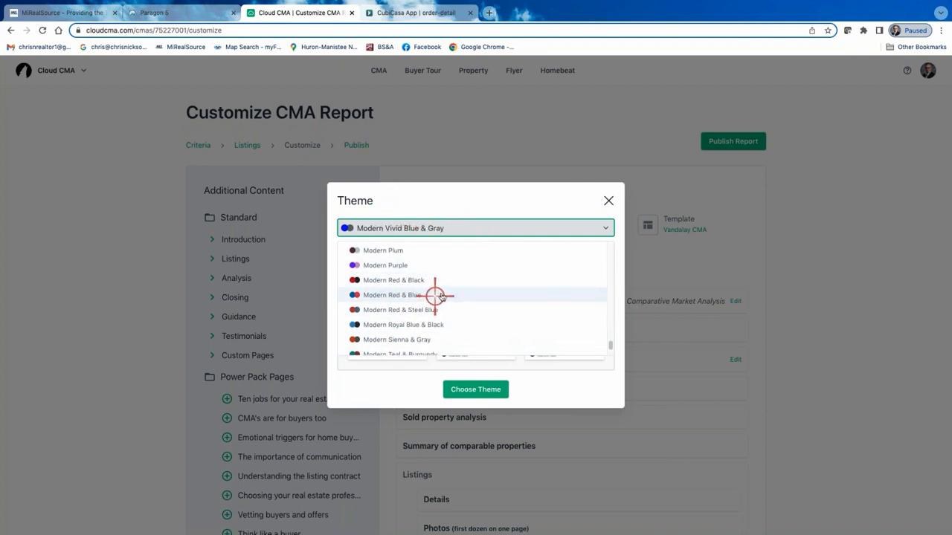
{"action": "left_click", "coordinate": [476, 391]}
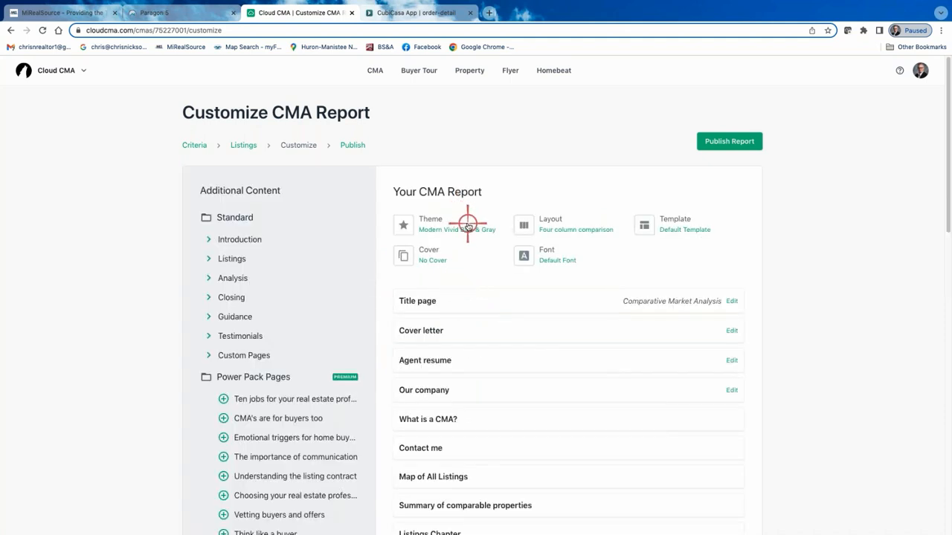
Set the report's listing layout to Two photos.
{"action": "left_click", "coordinate": [556, 223]}
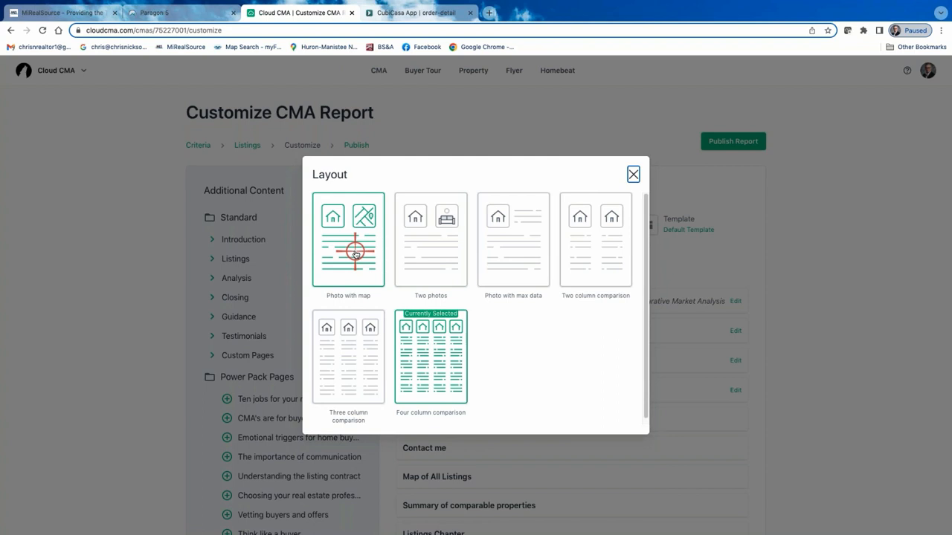
{"action": "left_click", "coordinate": [429, 244]}
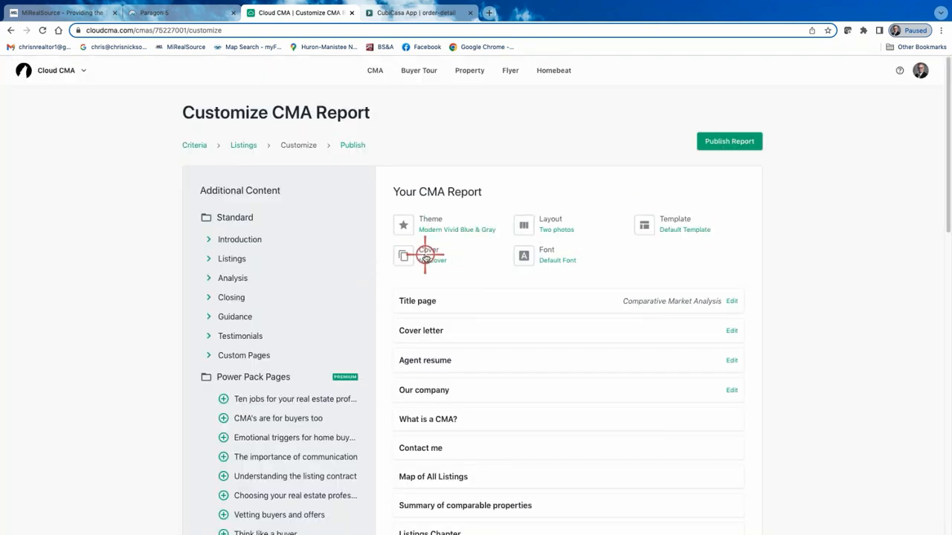
Look through the Power Pack Designer Covers available for the report without choosing one.
{"action": "left_click", "coordinate": [424, 253]}
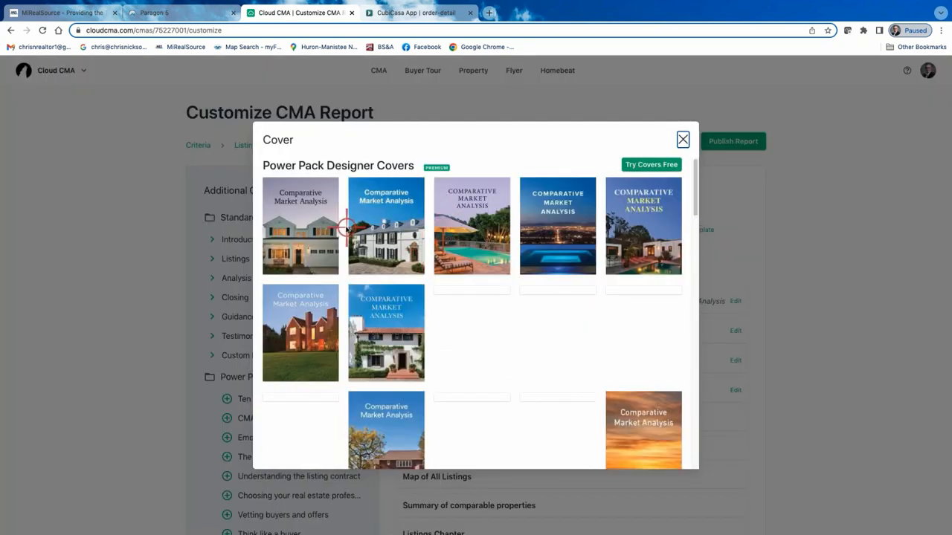
{"action": "scroll", "coordinate": [505, 262], "scroll_direction": "down", "scroll_amount": 3}
{"action": "scroll", "coordinate": [504, 262], "scroll_direction": "down", "scroll_amount": 3}
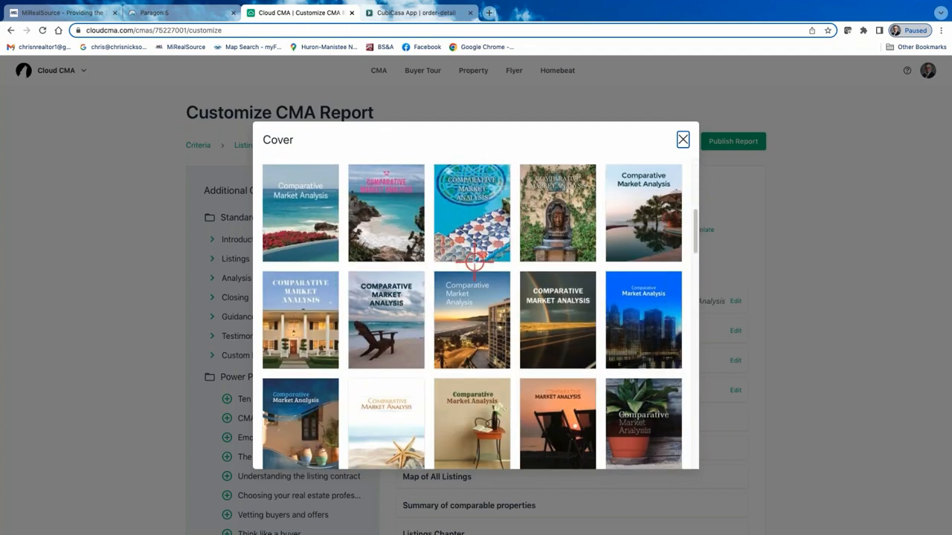
{"action": "scroll", "coordinate": [479, 263], "scroll_direction": "up", "scroll_amount": 10}
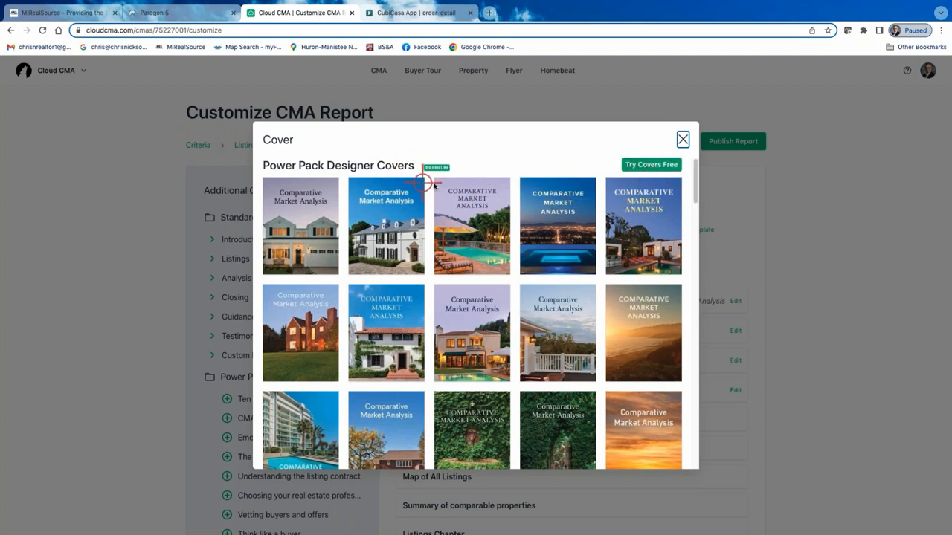
{"action": "left_click", "coordinate": [683, 139]}
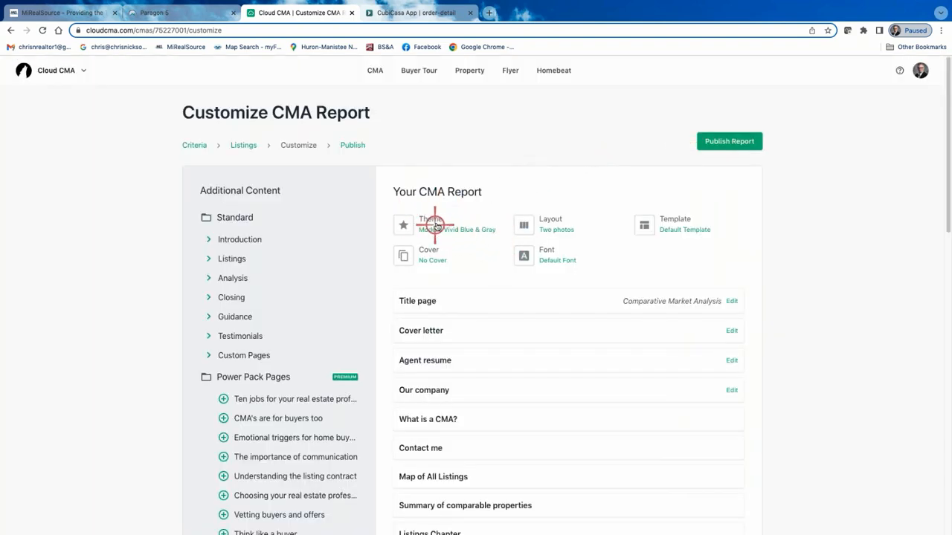
Browse the fonts offered for the report and set the report font to Lato.
{"action": "scroll", "coordinate": [280, 377], "scroll_direction": "down", "scroll_amount": 3}
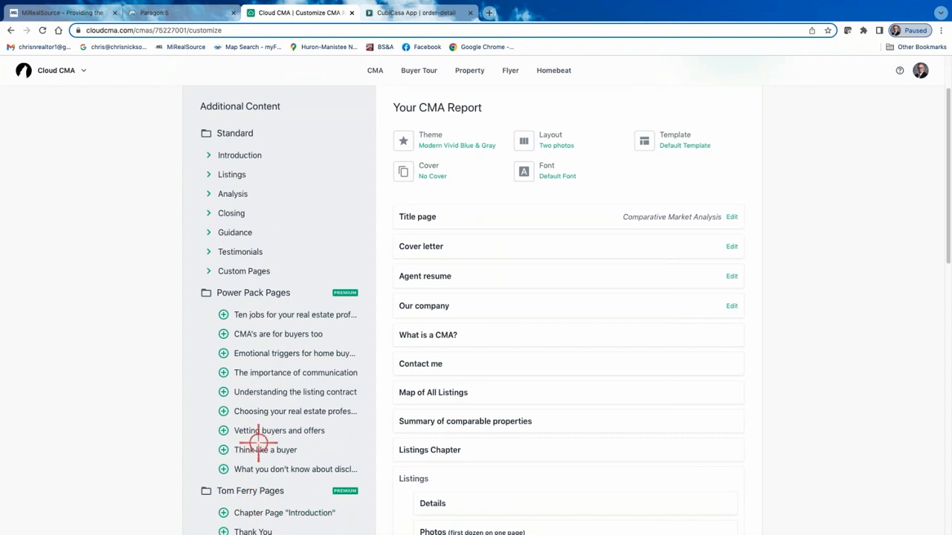
{"action": "scroll", "coordinate": [260, 443], "scroll_direction": "down", "scroll_amount": 3}
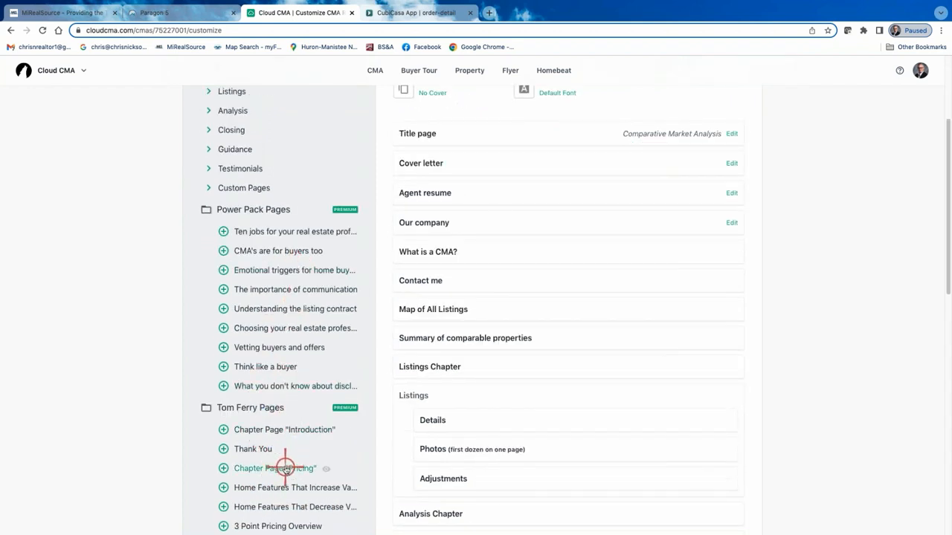
{"action": "scroll", "coordinate": [285, 422], "scroll_direction": "up", "scroll_amount": 4}
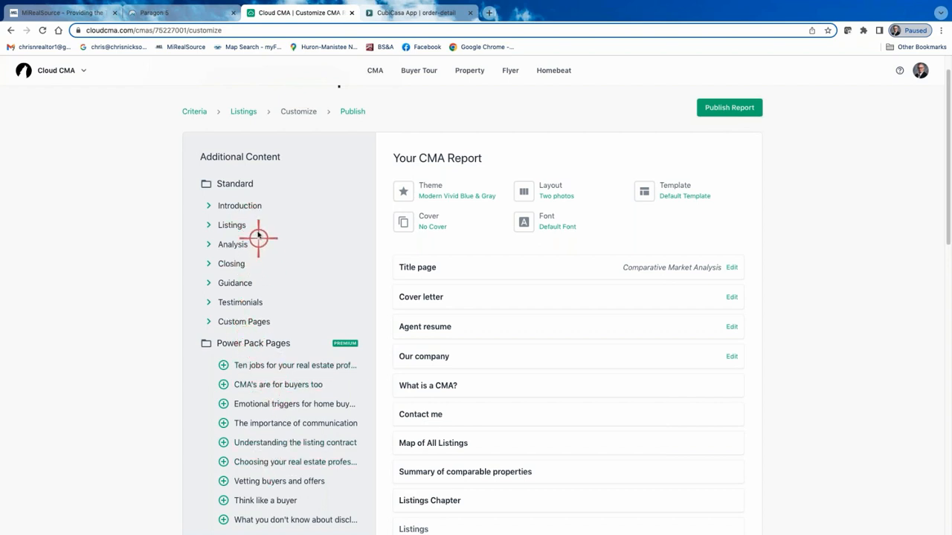
{"action": "left_click", "coordinate": [551, 216]}
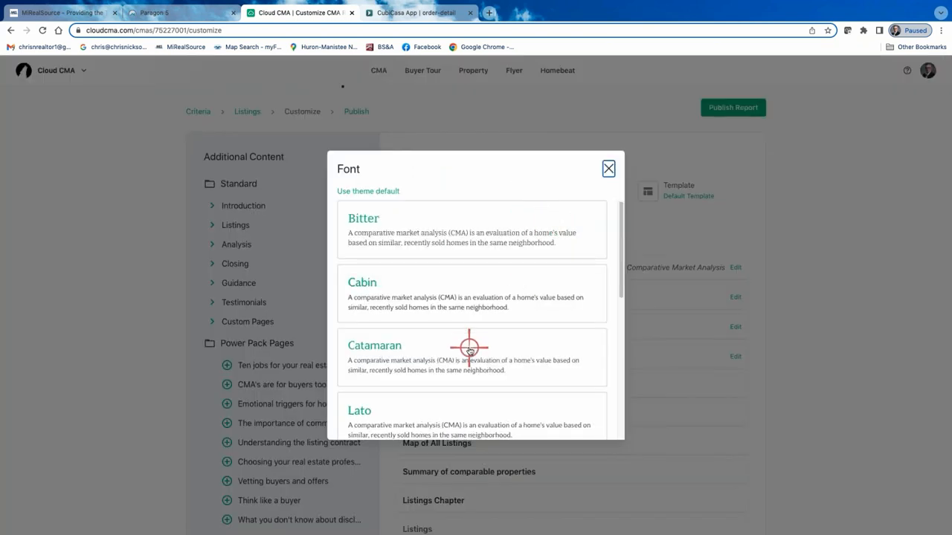
{"action": "scroll", "coordinate": [469, 348], "scroll_direction": "down", "scroll_amount": 2}
{"action": "scroll", "coordinate": [469, 350], "scroll_direction": "down", "scroll_amount": 4}
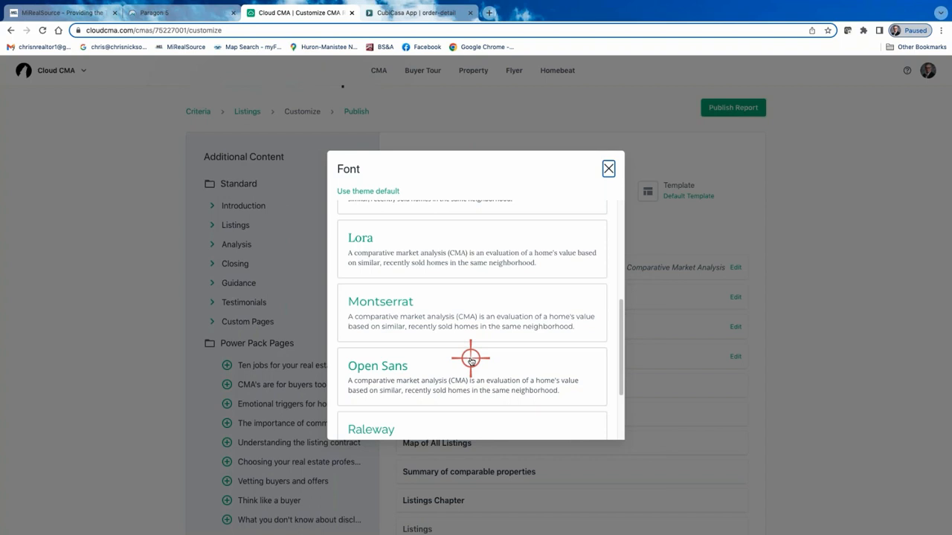
{"action": "scroll", "coordinate": [470, 359], "scroll_direction": "up", "scroll_amount": 5}
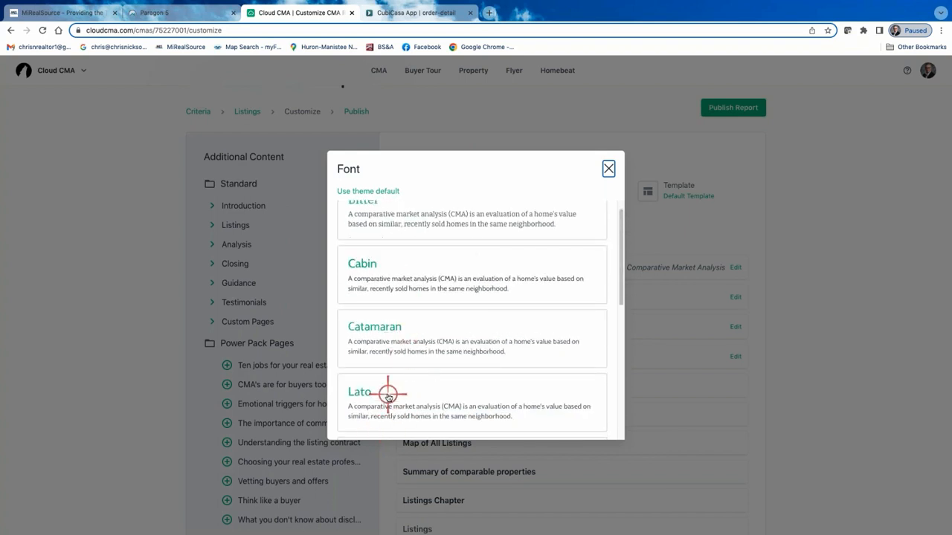
{"action": "left_click", "coordinate": [389, 395]}
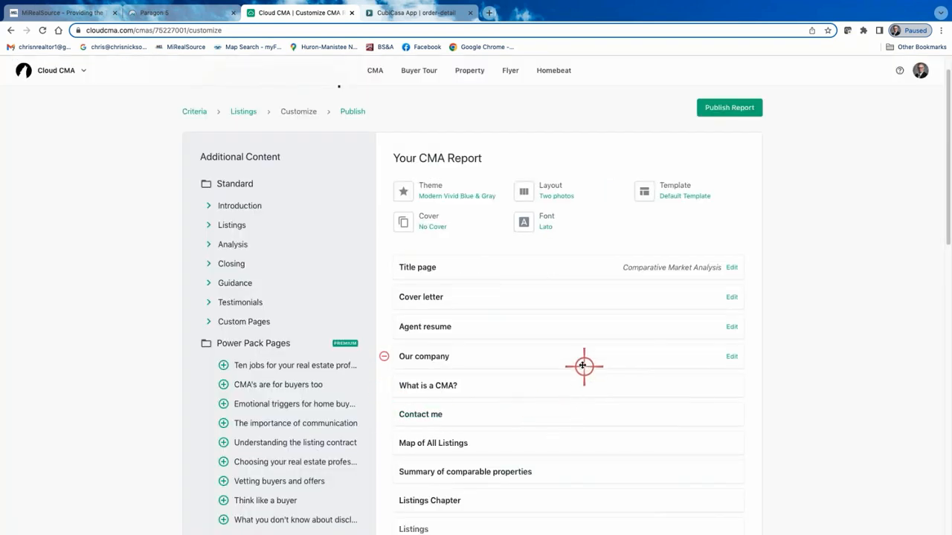
Review the list of pages included in the report and remove the Notes page.
{"action": "scroll", "coordinate": [577, 357], "scroll_direction": "down", "scroll_amount": 1}
{"action": "scroll", "coordinate": [577, 357], "scroll_direction": "down", "scroll_amount": 10}
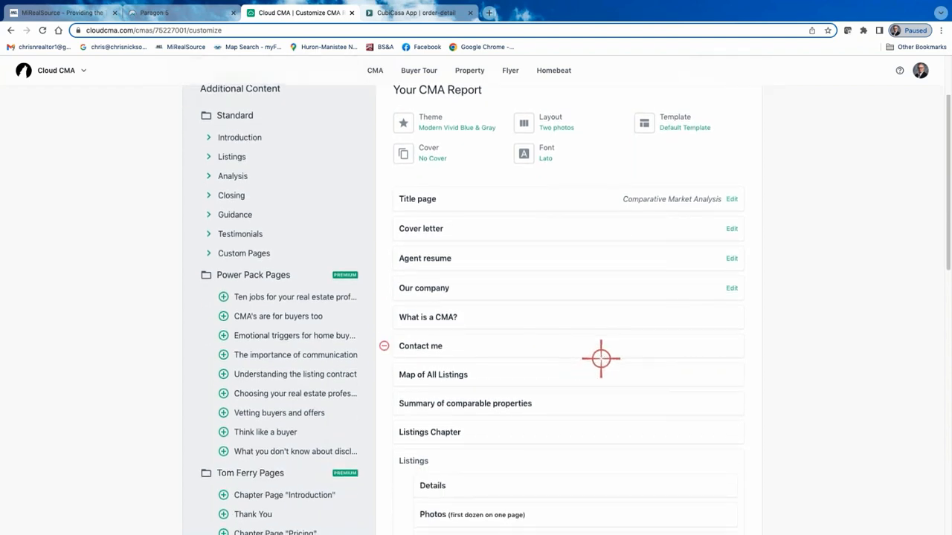
{"action": "scroll", "coordinate": [600, 356], "scroll_direction": "down", "scroll_amount": 3}
{"action": "scroll", "coordinate": [597, 354], "scroll_direction": "up", "scroll_amount": 15}
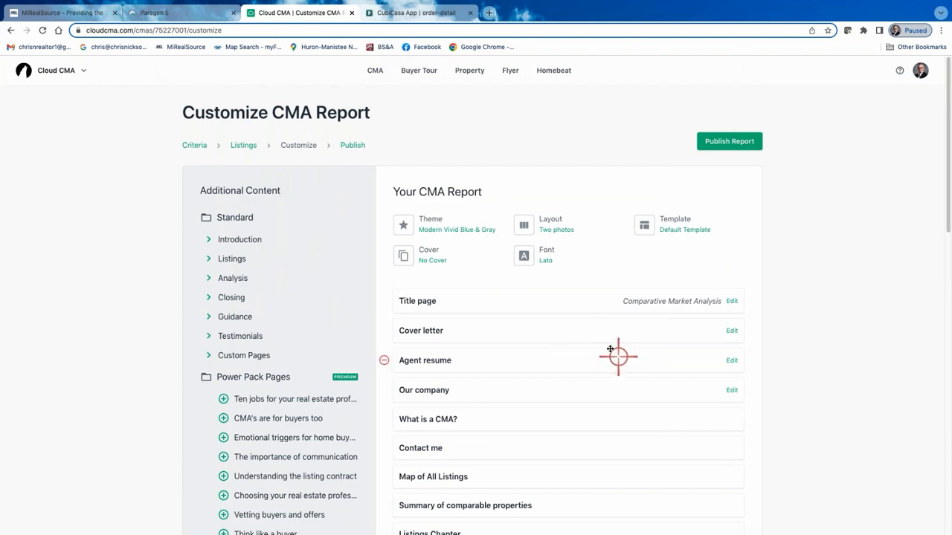
{"action": "scroll", "coordinate": [605, 342], "scroll_direction": "down", "scroll_amount": 10}
{"action": "scroll", "coordinate": [606, 344], "scroll_direction": "down", "scroll_amount": 10}
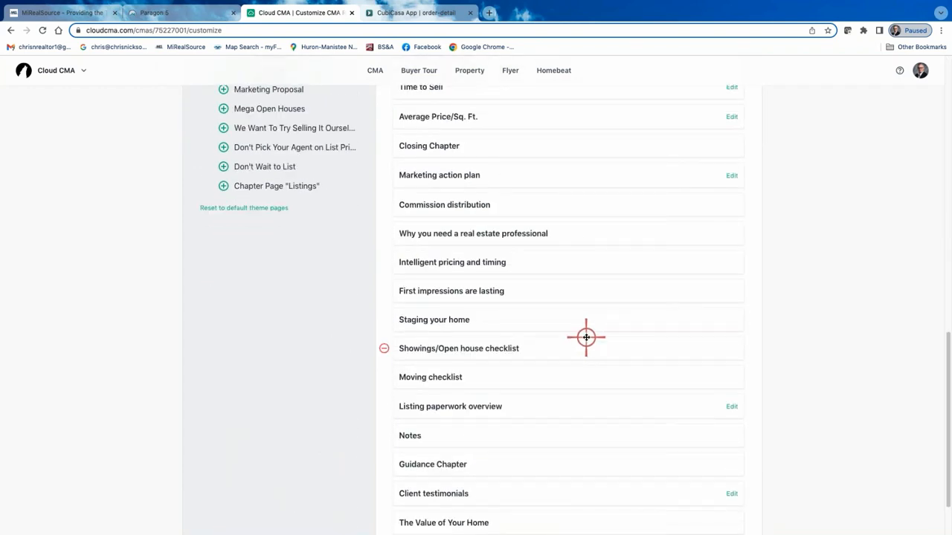
{"action": "scroll", "coordinate": [506, 340], "scroll_direction": "down", "scroll_amount": 1}
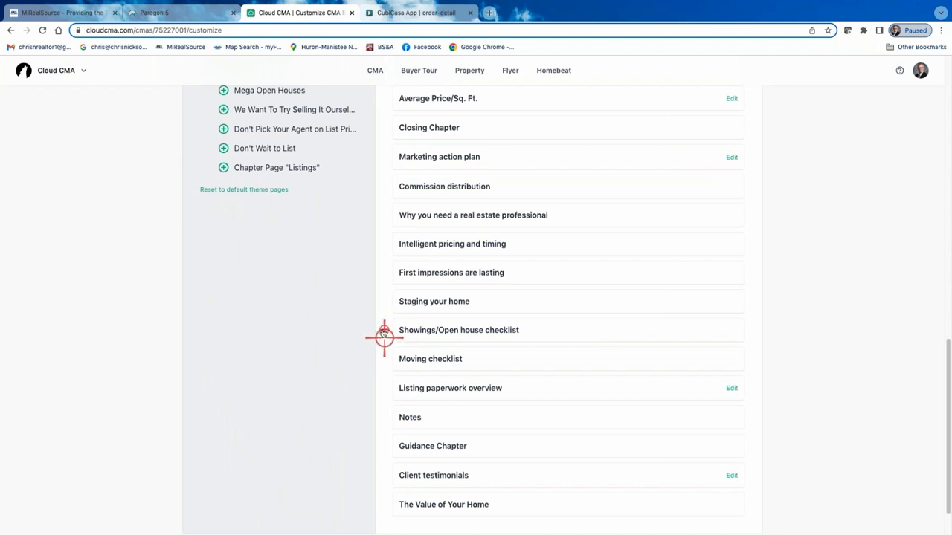
{"action": "scroll", "coordinate": [405, 378], "scroll_direction": "down", "scroll_amount": 1}
{"action": "scroll", "coordinate": [404, 378], "scroll_direction": "down", "scroll_amount": 1}
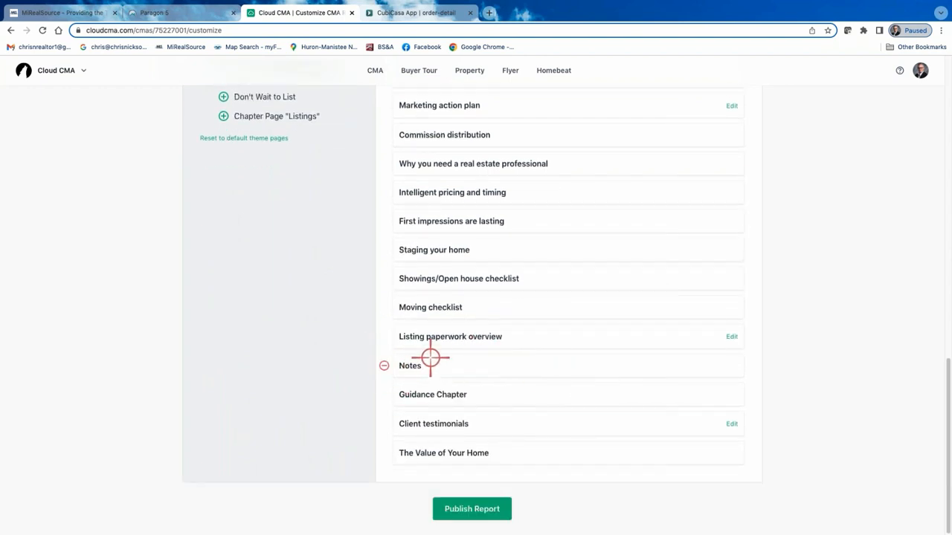
{"action": "left_click", "coordinate": [384, 365]}
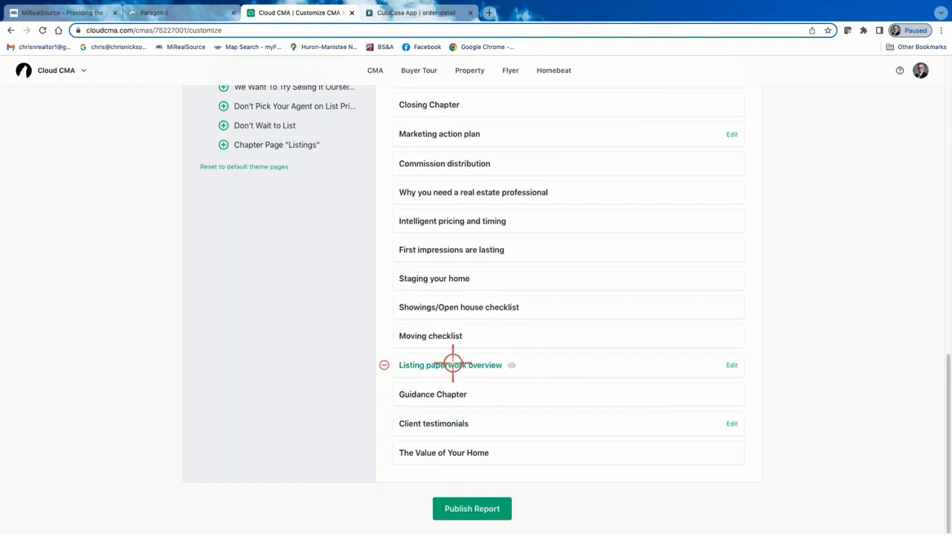
Preview the report's Commission distribution page, read through it and close the preview.
{"action": "scroll", "coordinate": [450, 358], "scroll_direction": "up", "scroll_amount": 4}
{"action": "scroll", "coordinate": [450, 351], "scroll_direction": "up", "scroll_amount": 1}
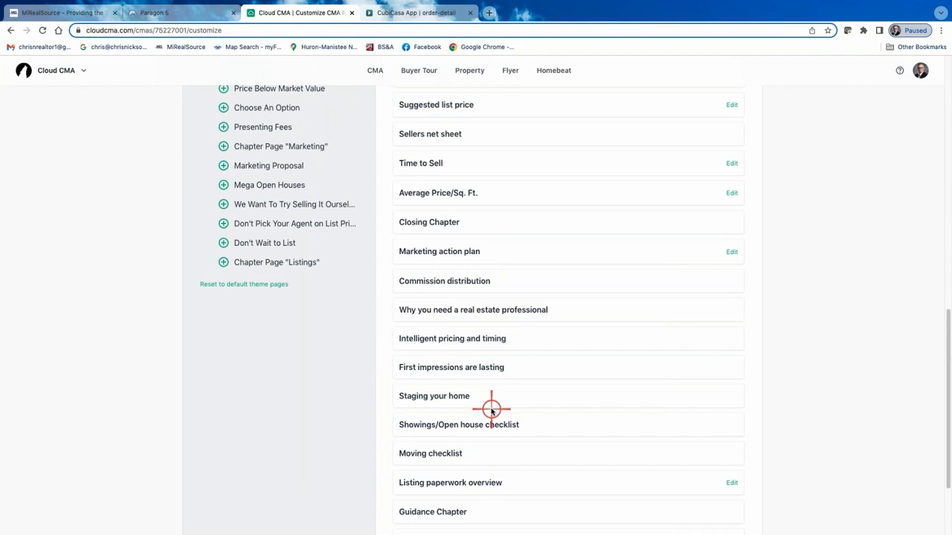
{"action": "mouse_move", "coordinate": [452, 283]}
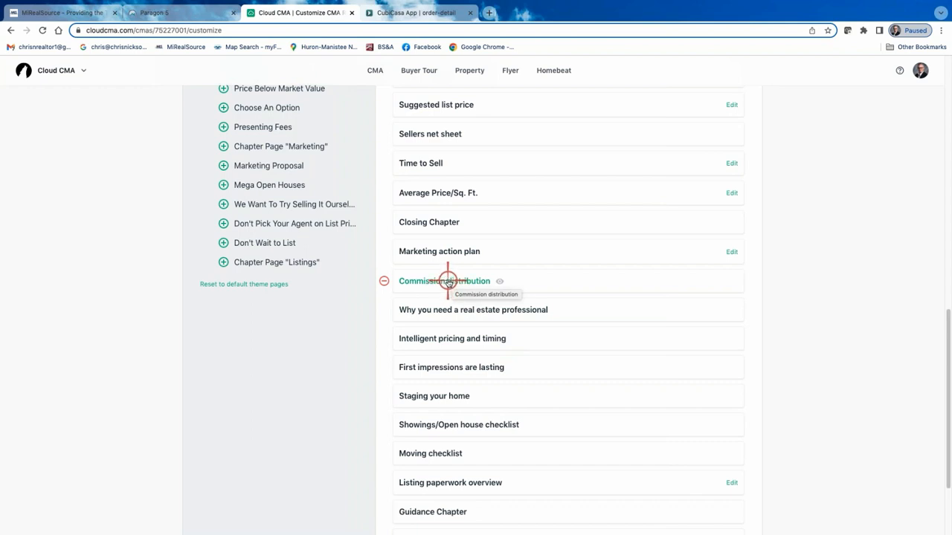
{"action": "left_click", "coordinate": [448, 282]}
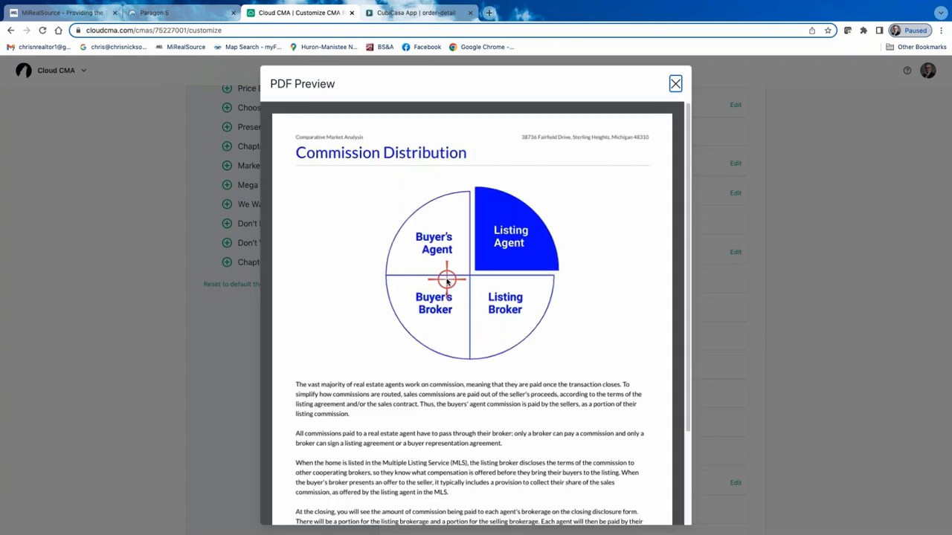
{"action": "scroll", "coordinate": [413, 298], "scroll_direction": "down", "scroll_amount": 3}
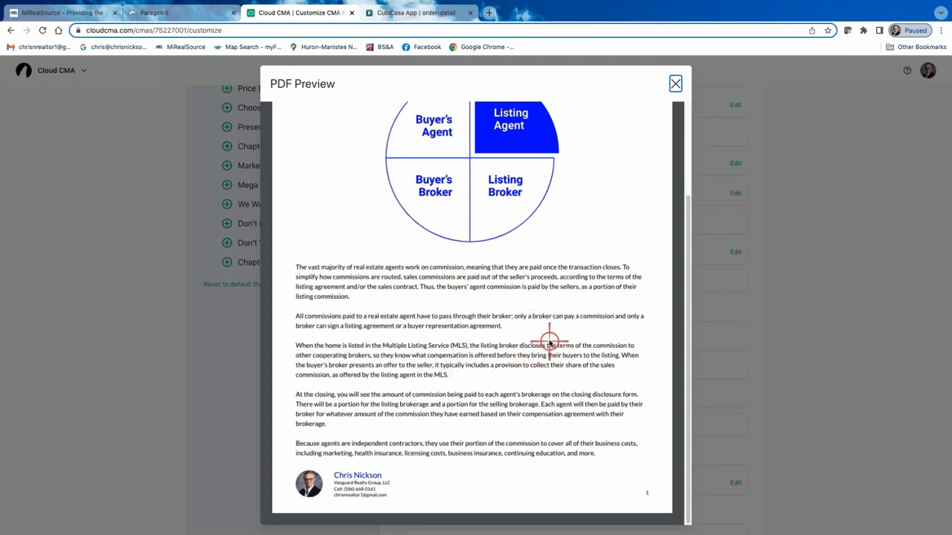
{"action": "scroll", "coordinate": [543, 391], "scroll_direction": "up", "scroll_amount": 3}
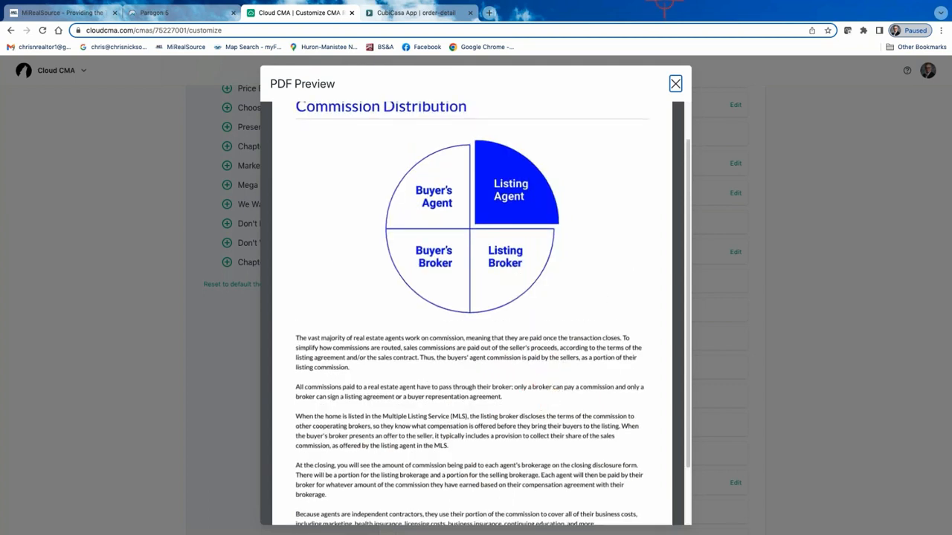
{"action": "left_click", "coordinate": [677, 84]}
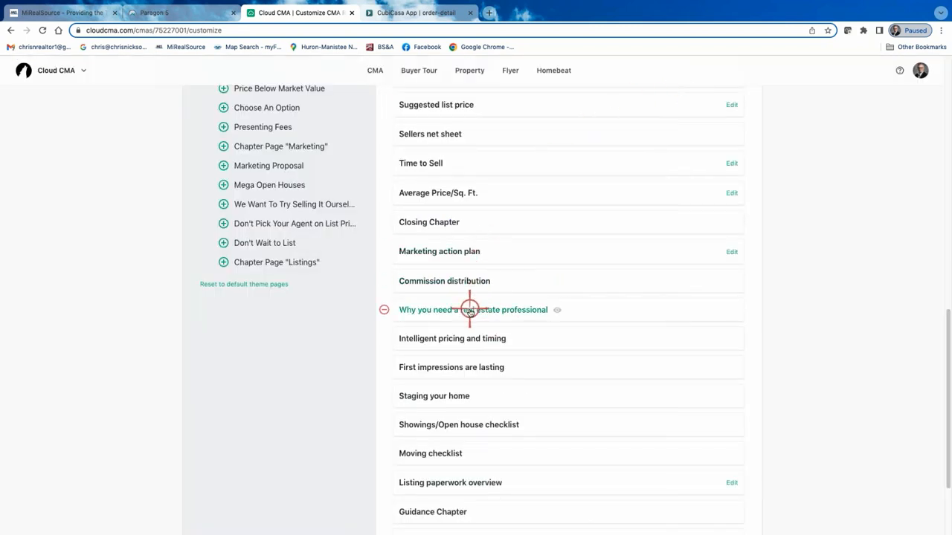
Preview both pages of Intelligent pricing and timing, and also preview the Staging your home page.
{"action": "left_click", "coordinate": [462, 340]}
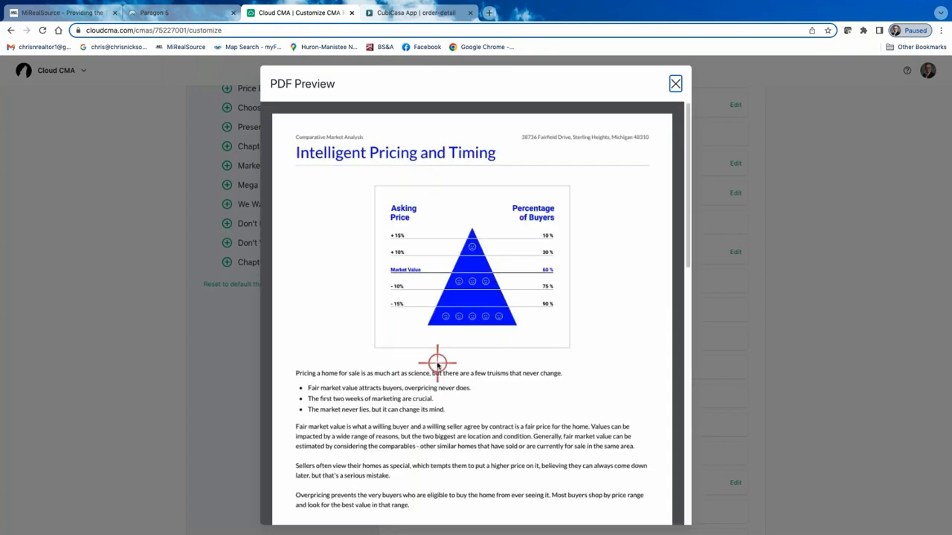
{"action": "scroll", "coordinate": [436, 361], "scroll_direction": "down", "scroll_amount": 8}
{"action": "scroll", "coordinate": [445, 370], "scroll_direction": "down", "scroll_amount": 9}
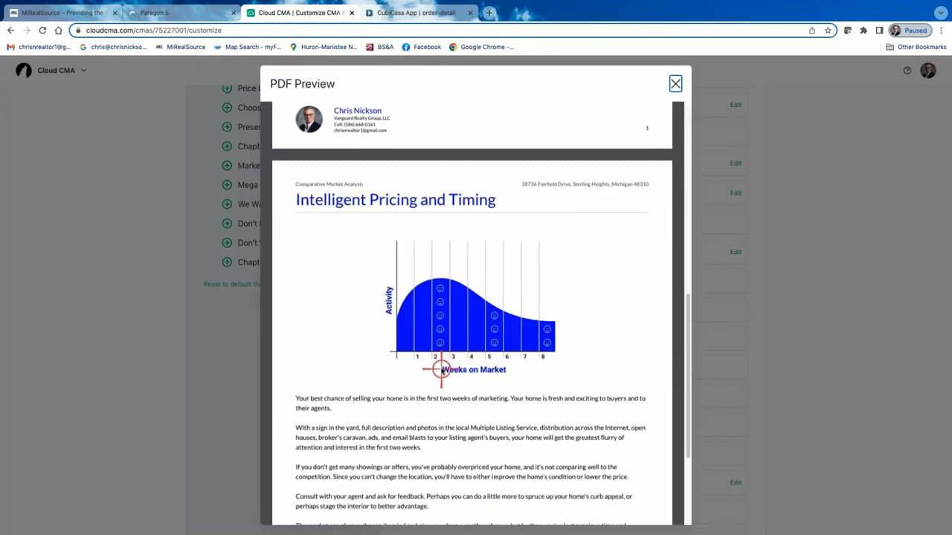
{"action": "scroll", "coordinate": [513, 334], "scroll_direction": "up", "scroll_amount": 8}
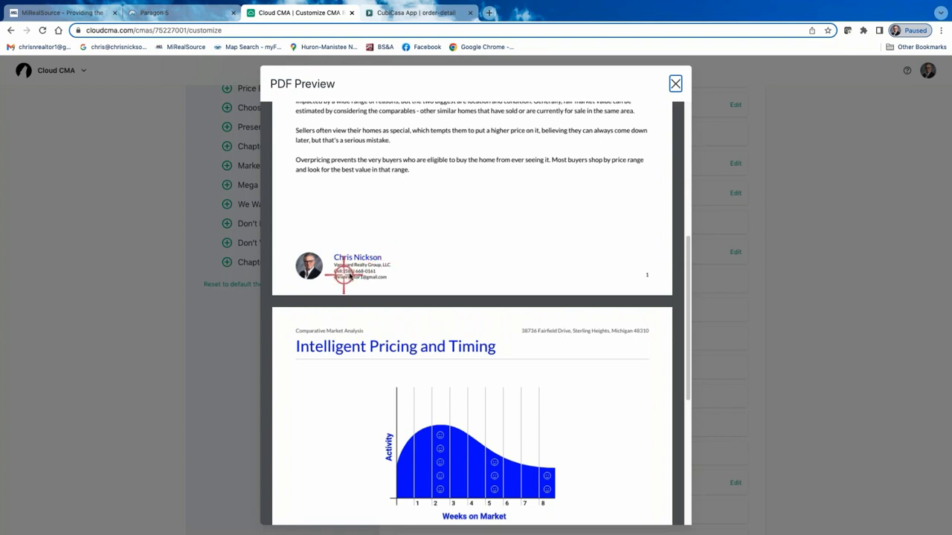
{"action": "scroll", "coordinate": [339, 267], "scroll_direction": "down", "scroll_amount": 7}
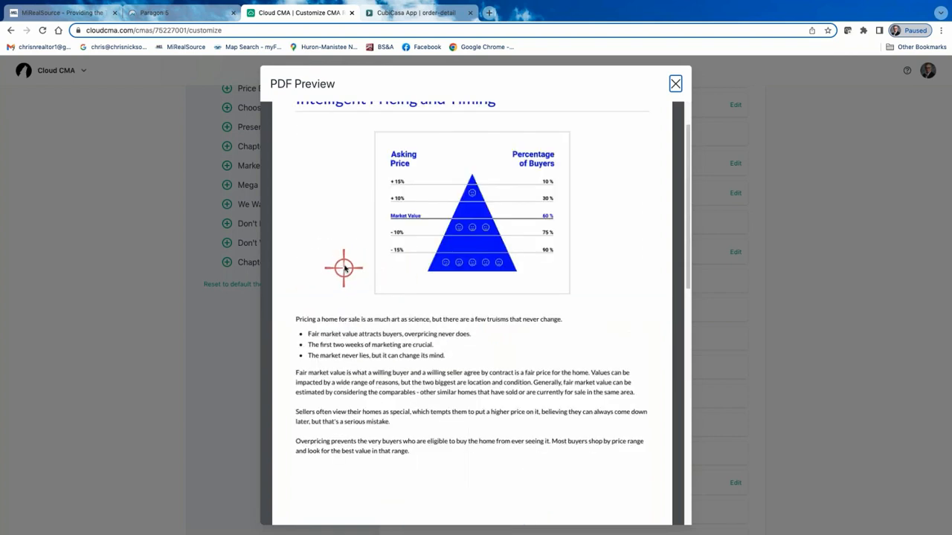
{"action": "scroll", "coordinate": [355, 208], "scroll_direction": "up", "scroll_amount": 2}
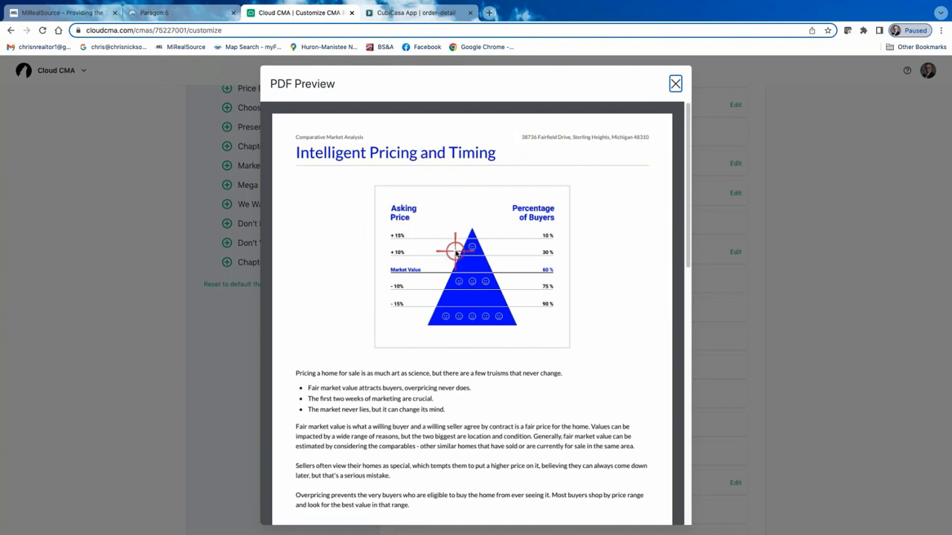
{"action": "scroll", "coordinate": [451, 247], "scroll_direction": "down", "scroll_amount": 2}
{"action": "scroll", "coordinate": [451, 249], "scroll_direction": "up", "scroll_amount": 2}
{"action": "scroll", "coordinate": [451, 249], "scroll_direction": "down", "scroll_amount": 7}
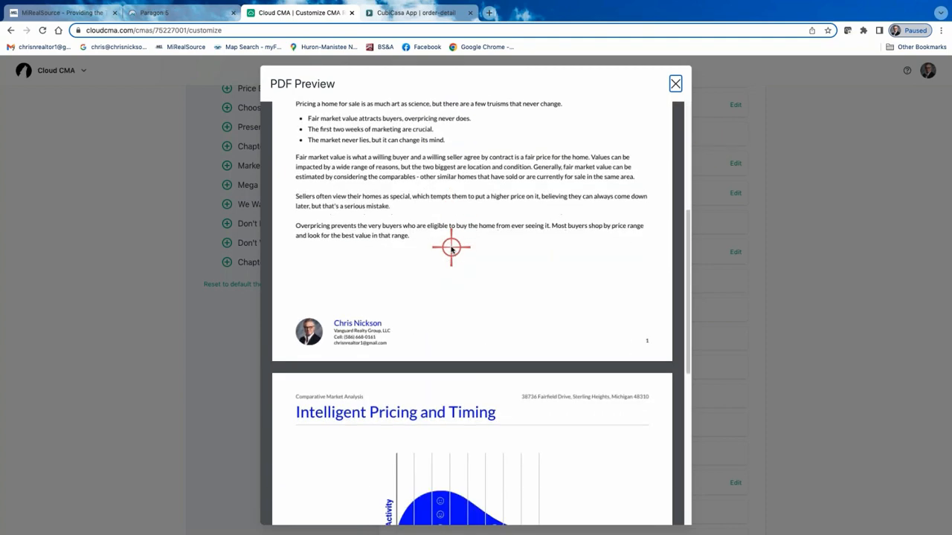
{"action": "scroll", "coordinate": [449, 253], "scroll_direction": "down", "scroll_amount": 3}
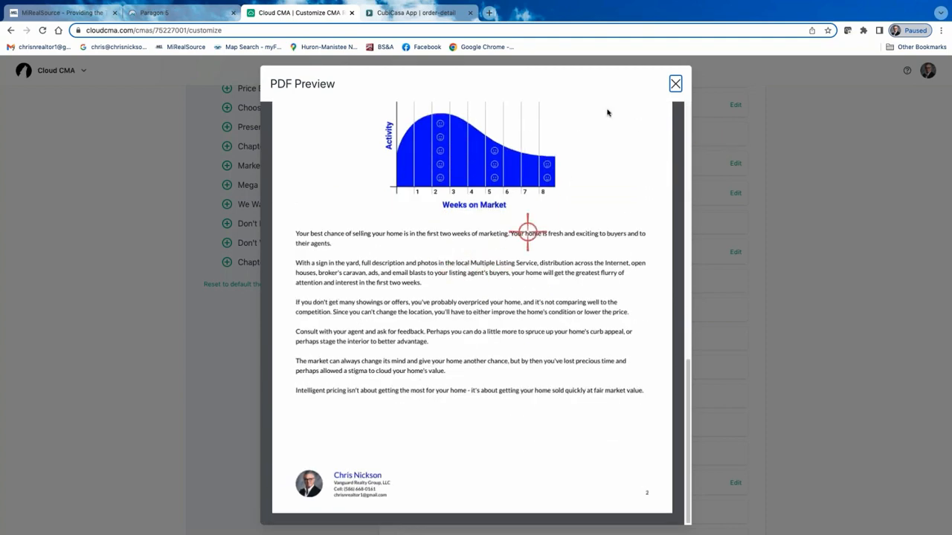
{"action": "left_click", "coordinate": [675, 83]}
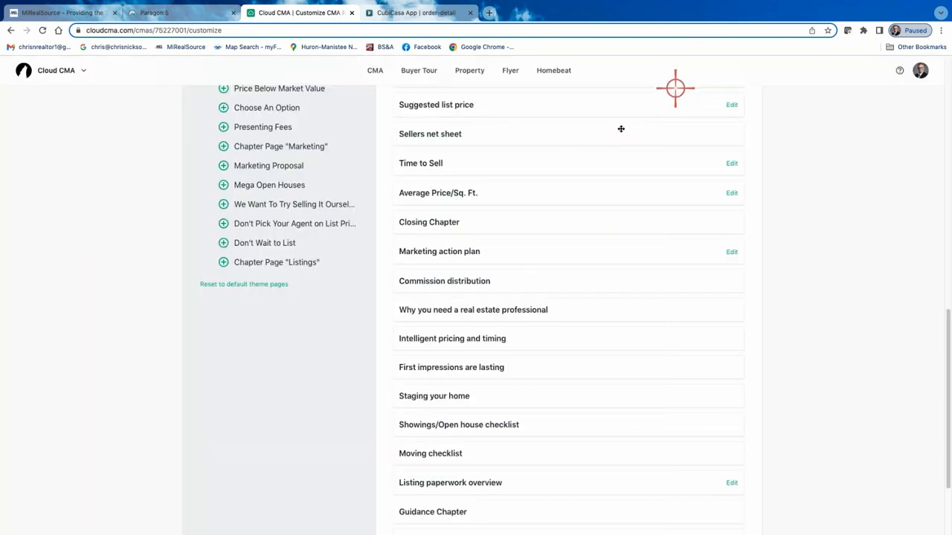
{"action": "left_click", "coordinate": [425, 396]}
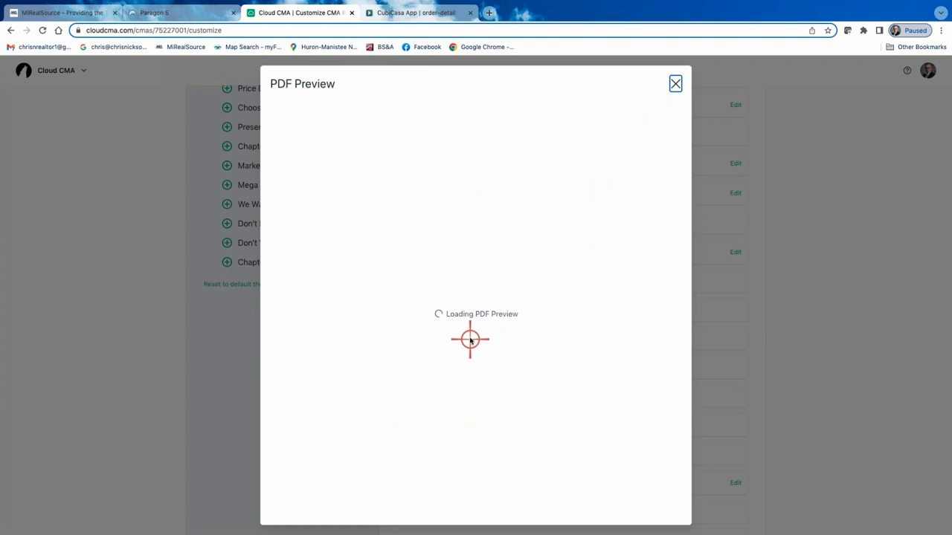
{"action": "left_click", "coordinate": [676, 83]}
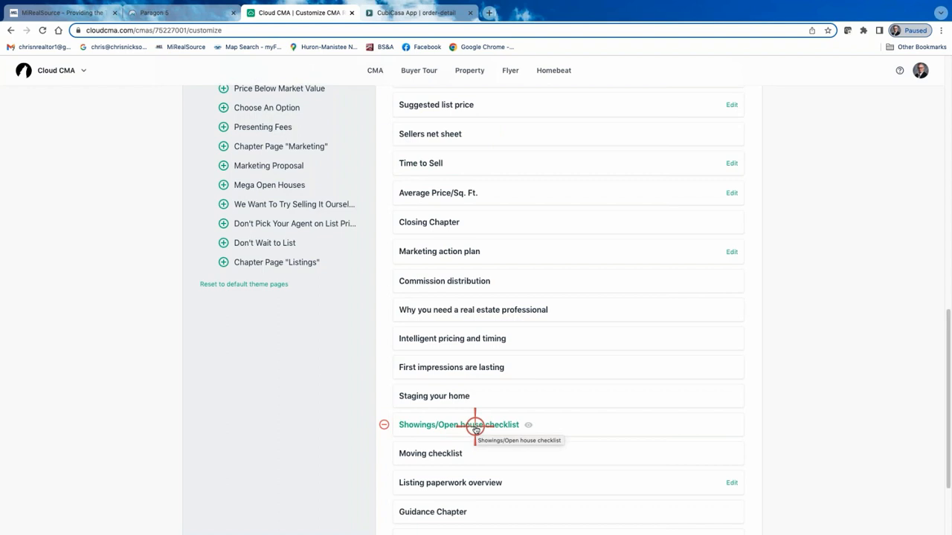
Remove The Value of Your Home page from the end of the report's page list.
{"action": "scroll", "coordinate": [491, 468], "scroll_direction": "down", "scroll_amount": 3}
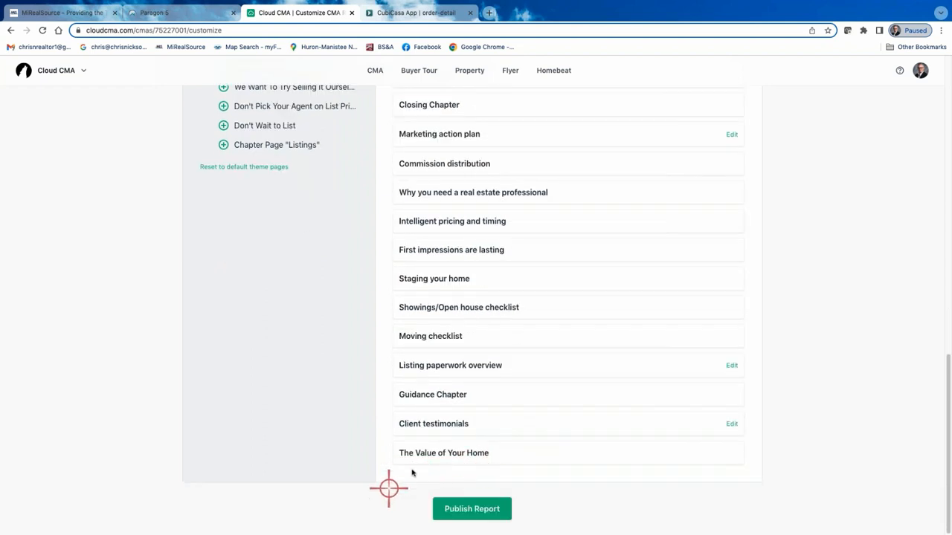
{"action": "left_click", "coordinate": [383, 453]}
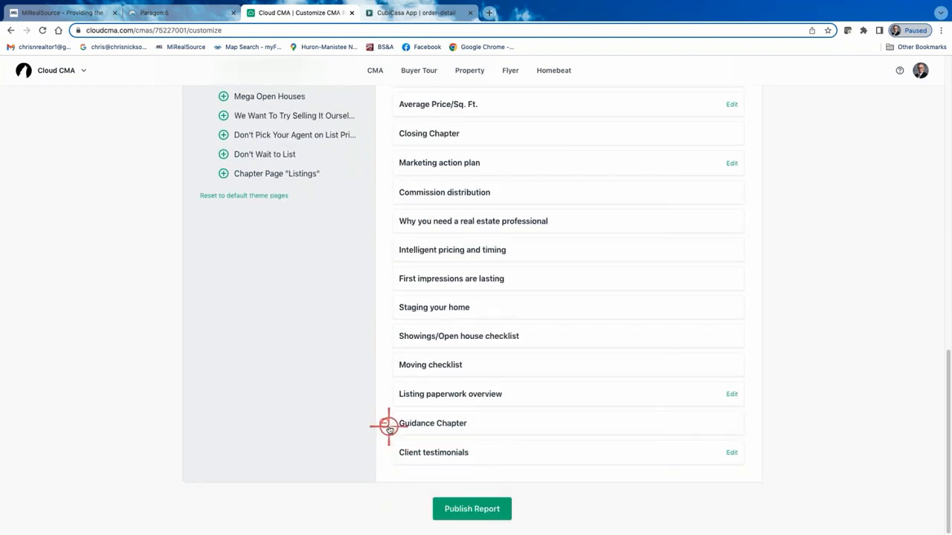
Remove every page after Marketing action plan from the report, from Client testimonials back through Commission distribution.
{"action": "left_click", "coordinate": [386, 452]}
{"action": "left_click", "coordinate": [385, 452]}
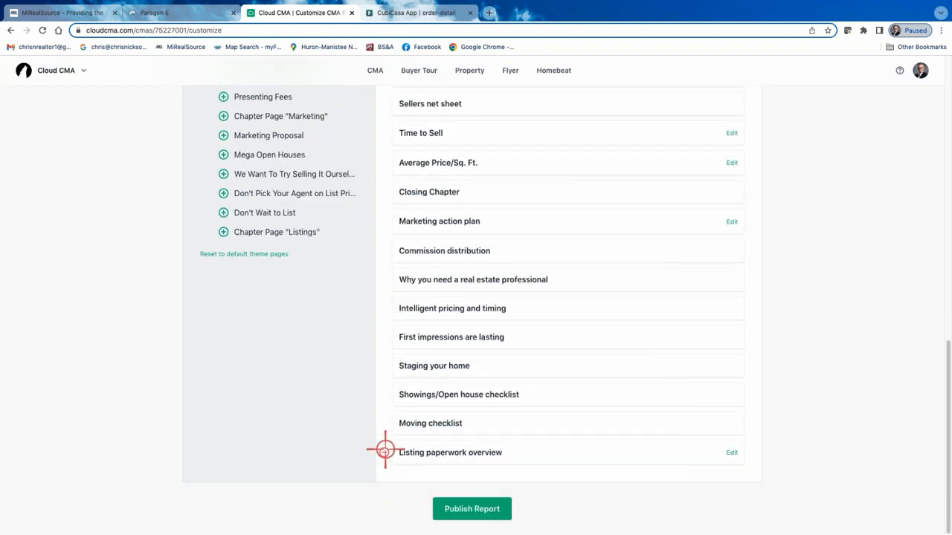
{"action": "left_click", "coordinate": [385, 451]}
{"action": "left_click", "coordinate": [385, 451]}
{"action": "left_click", "coordinate": [384, 451]}
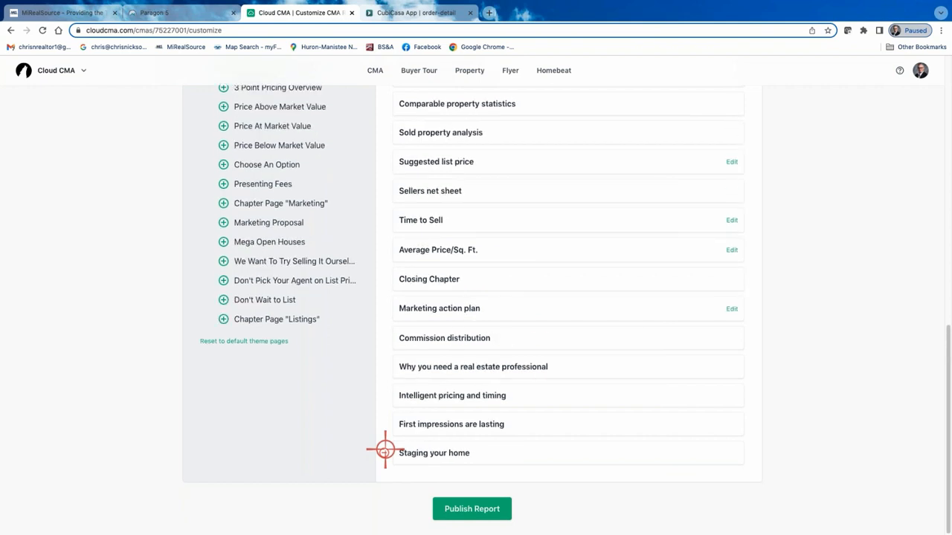
{"action": "left_click", "coordinate": [384, 451]}
{"action": "left_click", "coordinate": [385, 451]}
{"action": "left_click", "coordinate": [384, 451]}
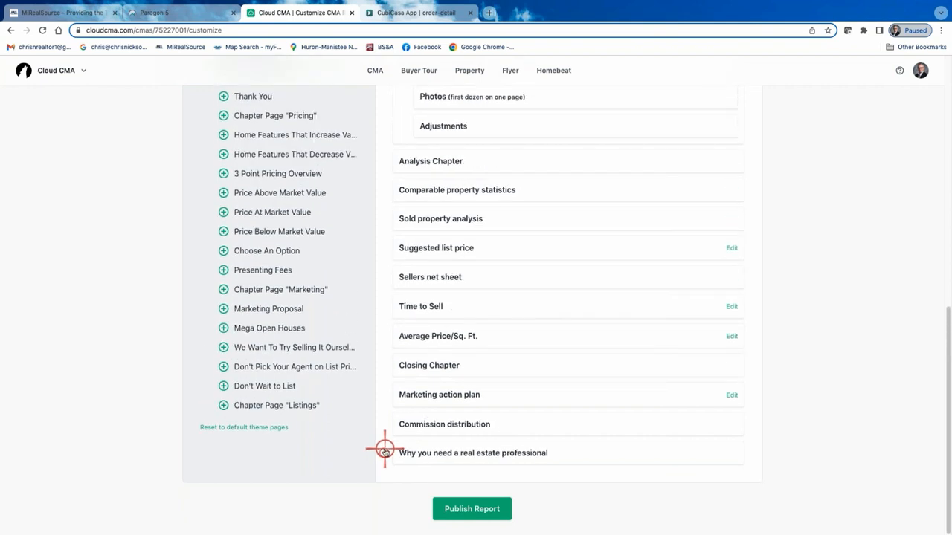
{"action": "left_click", "coordinate": [384, 451]}
{"action": "left_click", "coordinate": [385, 451]}
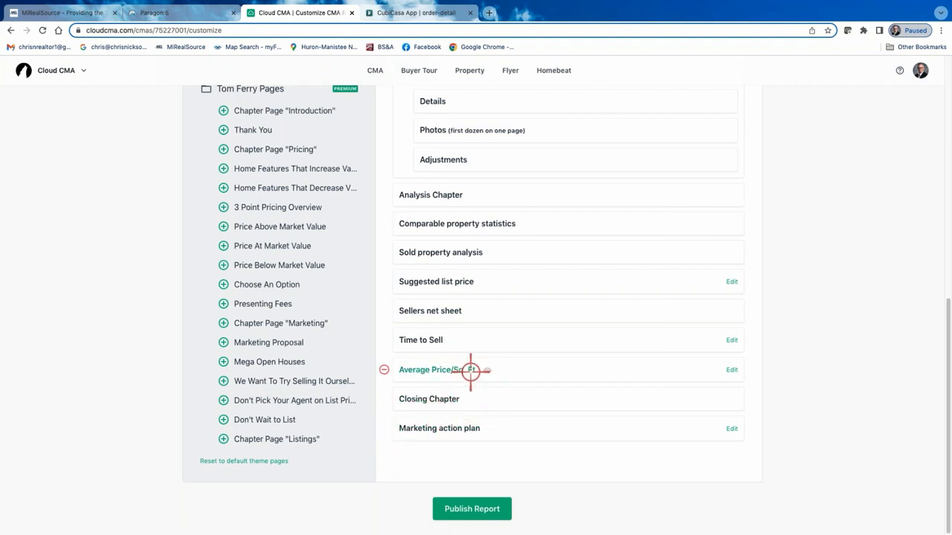
Remove the Sellers net sheet and Suggested list price pages from the report.
{"action": "scroll", "coordinate": [412, 341], "scroll_direction": "up", "scroll_amount": 1}
{"action": "left_click", "coordinate": [384, 321]}
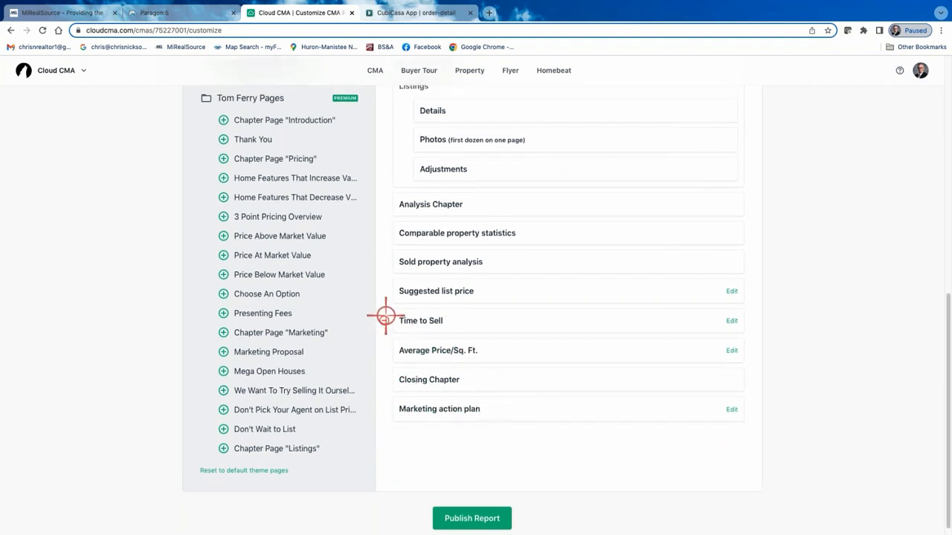
{"action": "left_click", "coordinate": [383, 292]}
Remove the Our company, Agent resume and Cover letter pages from the start of the report.
{"action": "scroll", "coordinate": [497, 281], "scroll_direction": "up", "scroll_amount": 5}
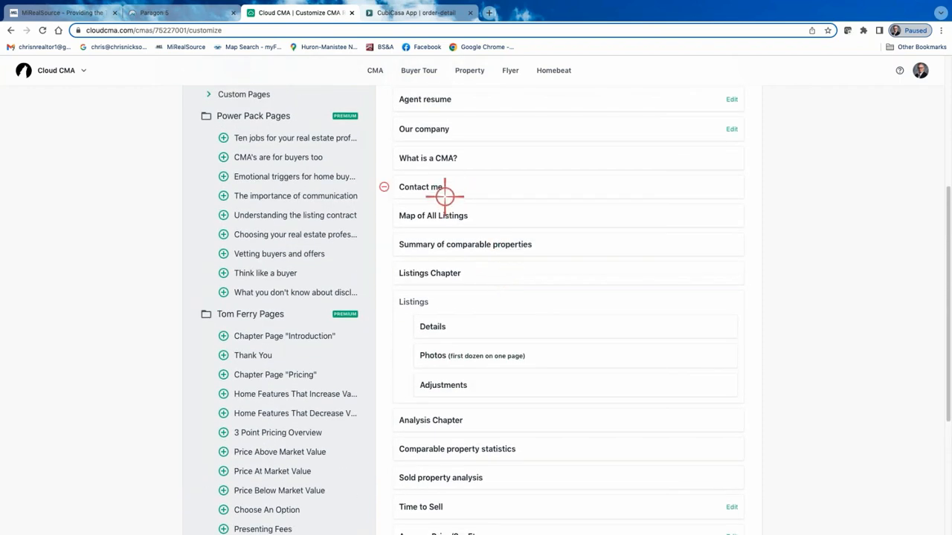
{"action": "scroll", "coordinate": [453, 145], "scroll_direction": "up", "scroll_amount": 3}
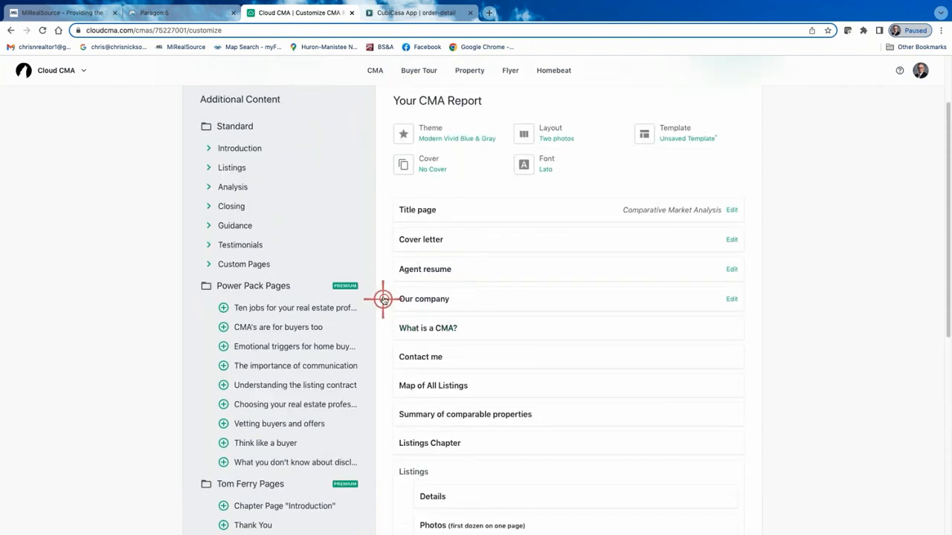
{"action": "left_click", "coordinate": [383, 299]}
{"action": "left_click", "coordinate": [384, 268]}
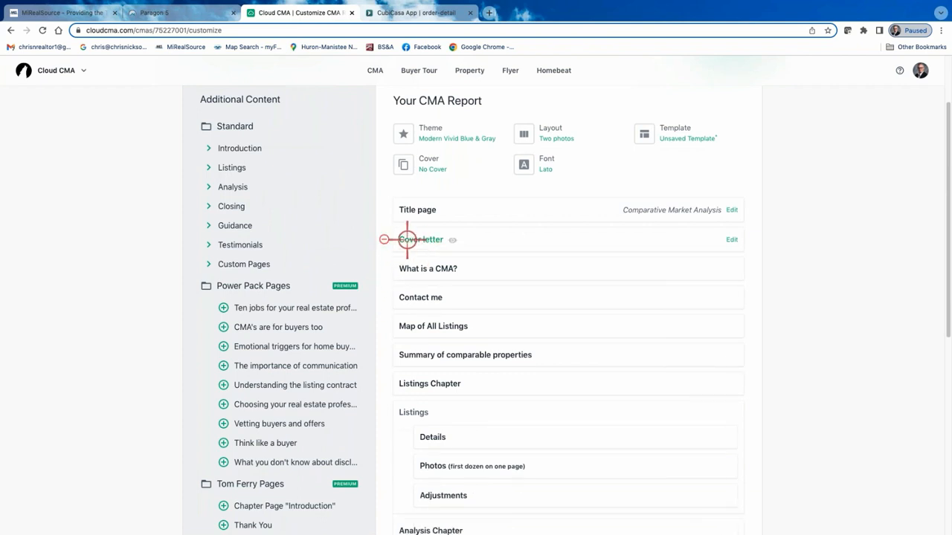
{"action": "left_click", "coordinate": [385, 239]}
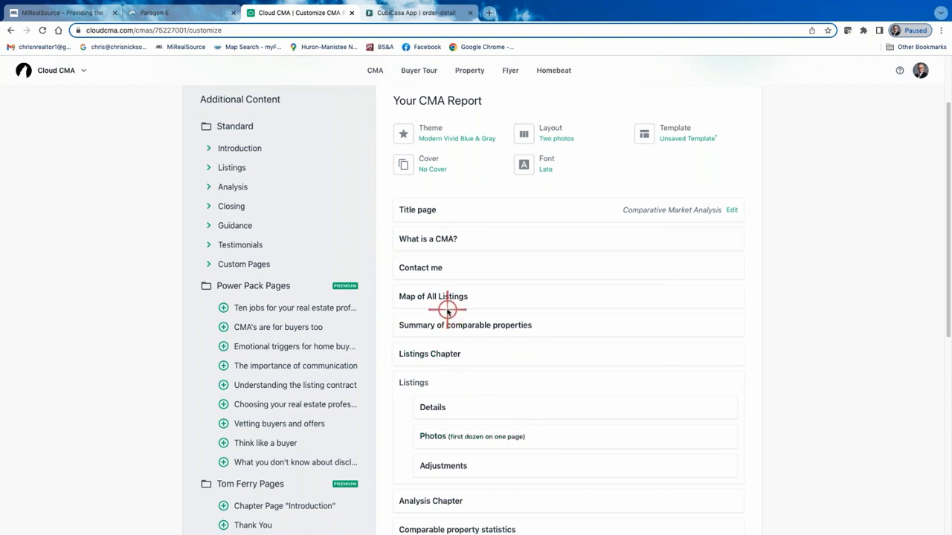
Preview the What is a CMA? page, read through it and close the preview.
{"action": "left_click", "coordinate": [428, 239]}
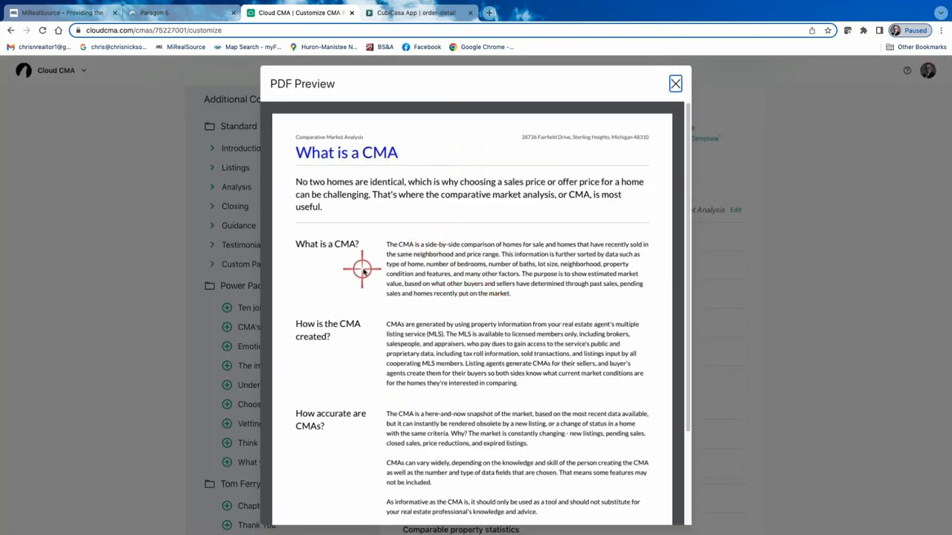
{"action": "scroll", "coordinate": [421, 238], "scroll_direction": "down", "scroll_amount": 3}
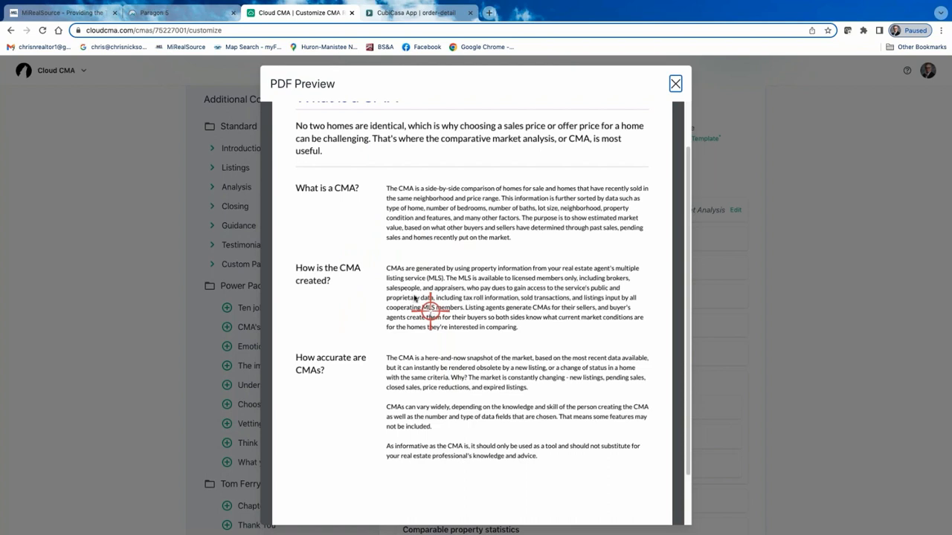
{"action": "scroll", "coordinate": [423, 272], "scroll_direction": "up", "scroll_amount": 3}
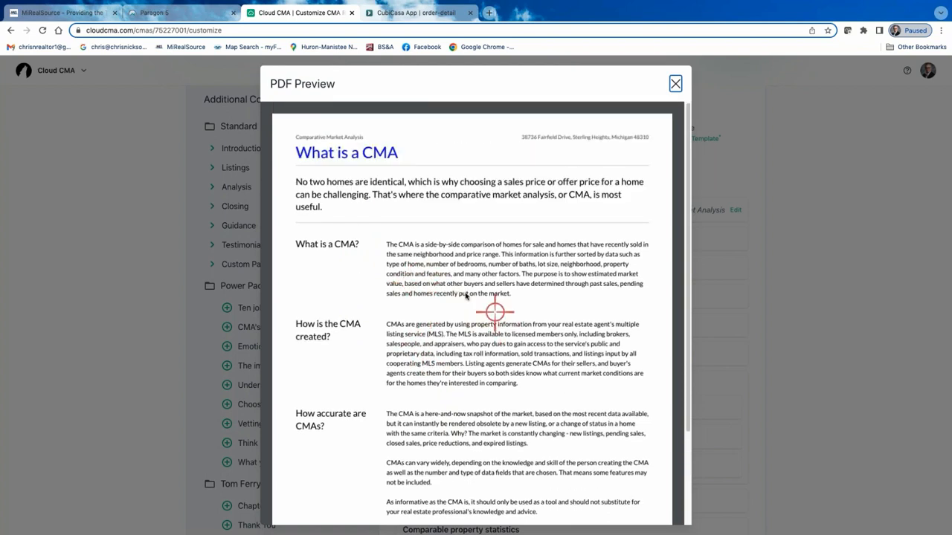
{"action": "scroll", "coordinate": [461, 297], "scroll_direction": "down", "scroll_amount": 4}
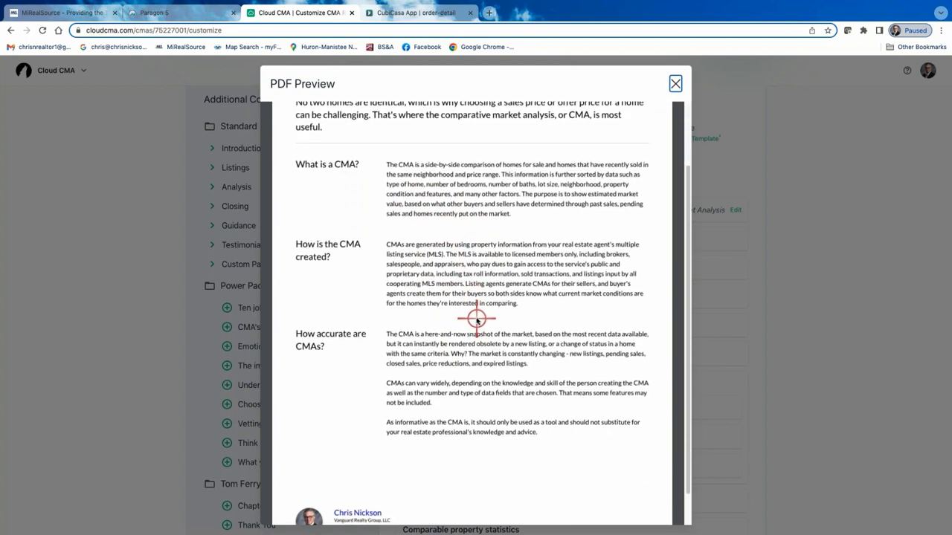
{"action": "scroll", "coordinate": [477, 320], "scroll_direction": "down", "scroll_amount": 2}
{"action": "left_click", "coordinate": [675, 82]}
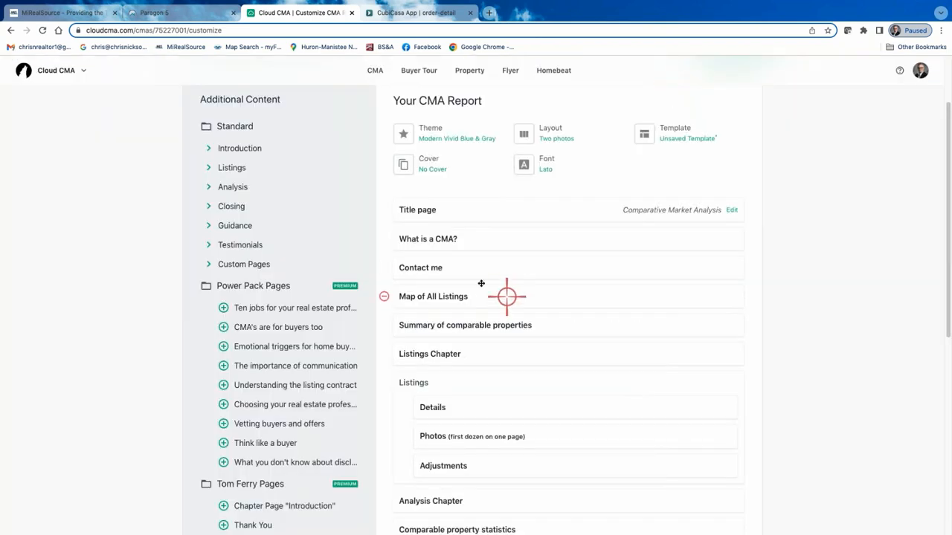
Review the trimmed list of report pages from the Title page through Marketing action plan.
{"action": "scroll", "coordinate": [476, 298], "scroll_direction": "up", "scroll_amount": 3}
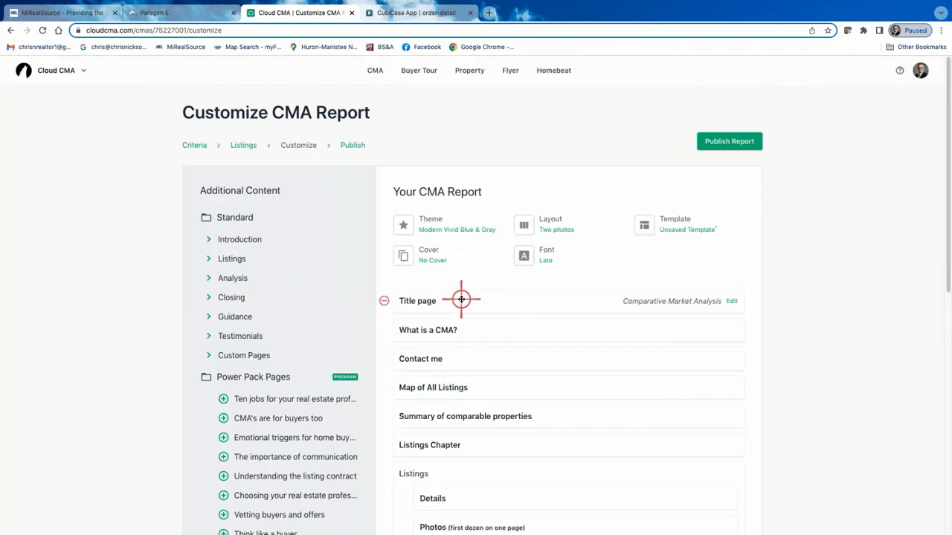
{"action": "scroll", "coordinate": [462, 299], "scroll_direction": "down", "scroll_amount": 2}
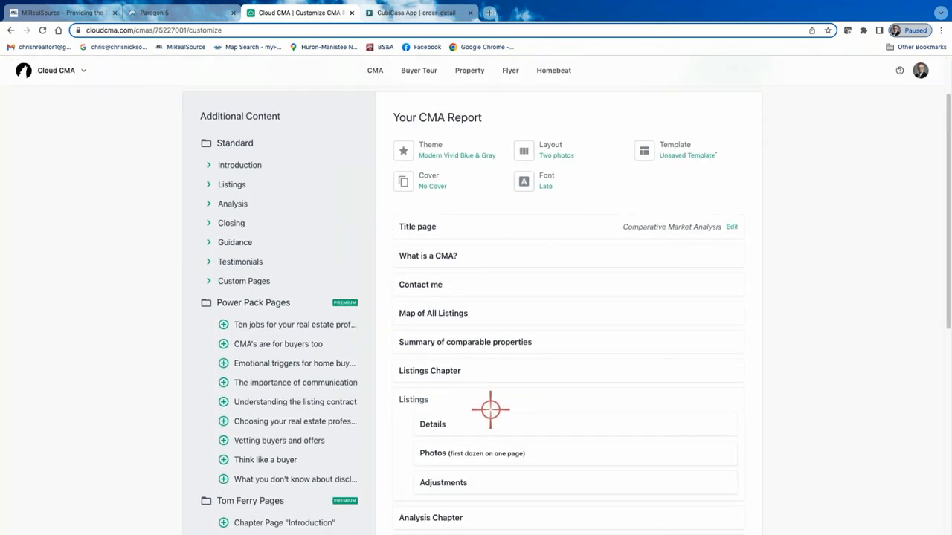
{"action": "scroll", "coordinate": [485, 464], "scroll_direction": "down", "scroll_amount": 1}
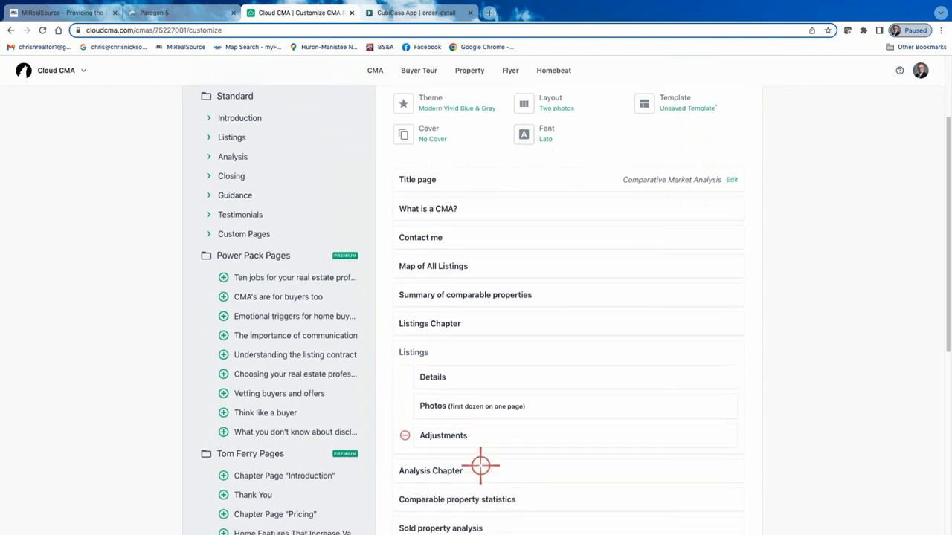
{"action": "scroll", "coordinate": [480, 466], "scroll_direction": "down", "scroll_amount": 3}
{"action": "scroll", "coordinate": [483, 483], "scroll_direction": "down", "scroll_amount": 2}
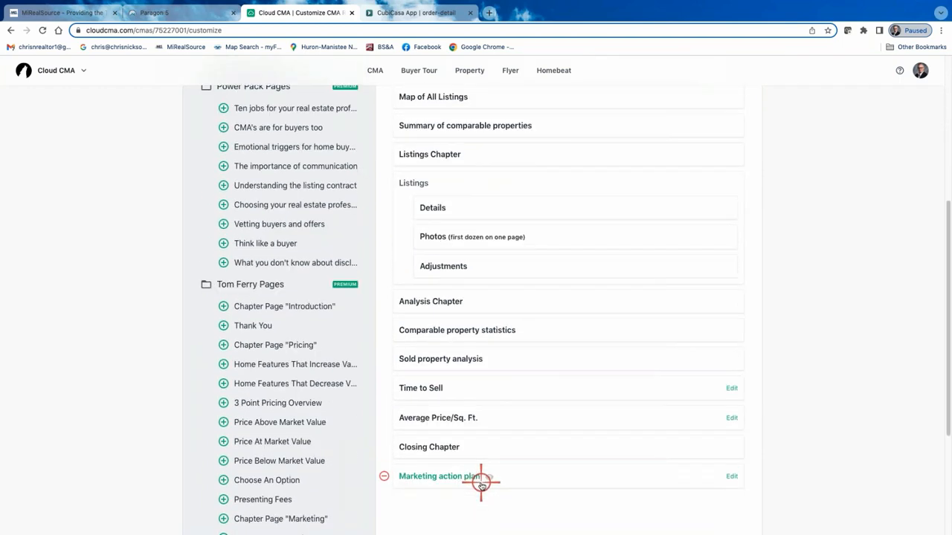
{"action": "scroll", "coordinate": [477, 474], "scroll_direction": "up", "scroll_amount": 5}
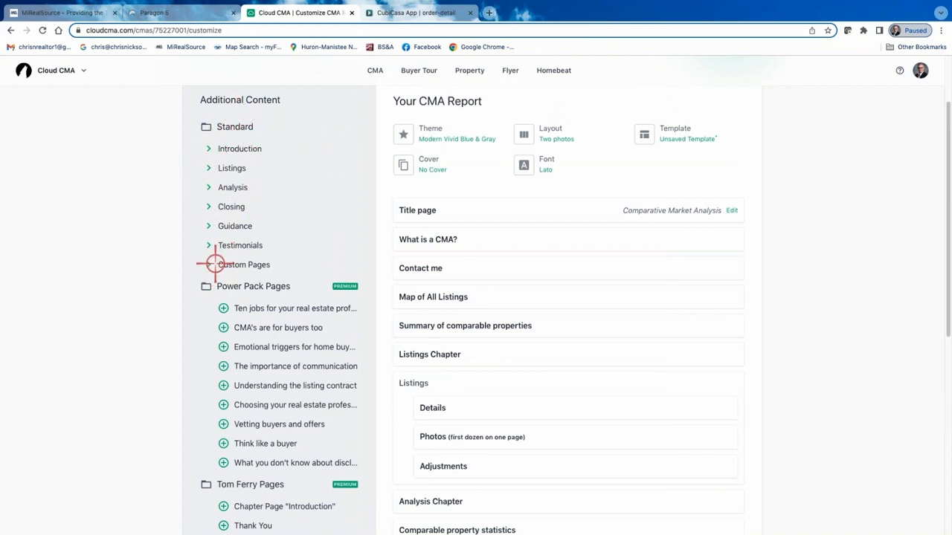
Expand the Listings and Analysis groups of additional content, preview the Online valuation analysis page and close the preview.
{"action": "left_click", "coordinate": [235, 168]}
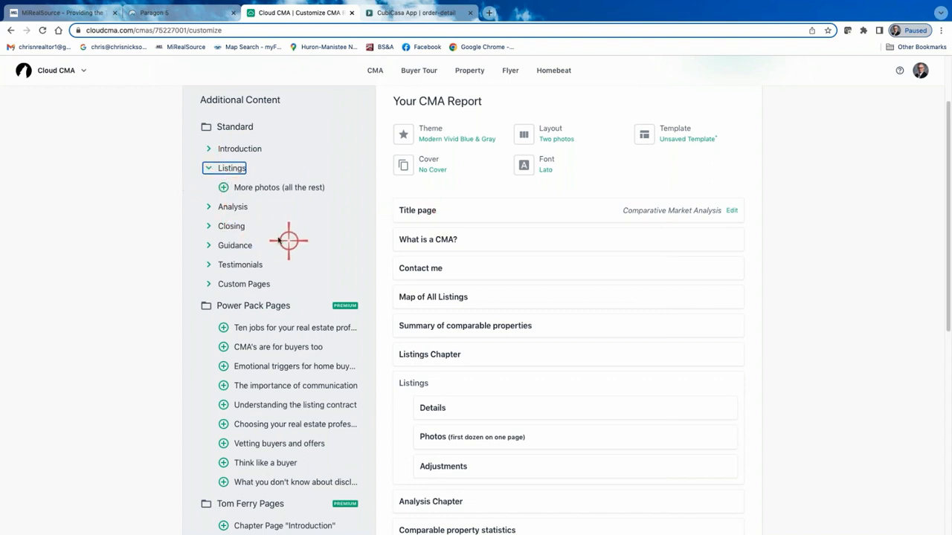
{"action": "left_click", "coordinate": [226, 207]}
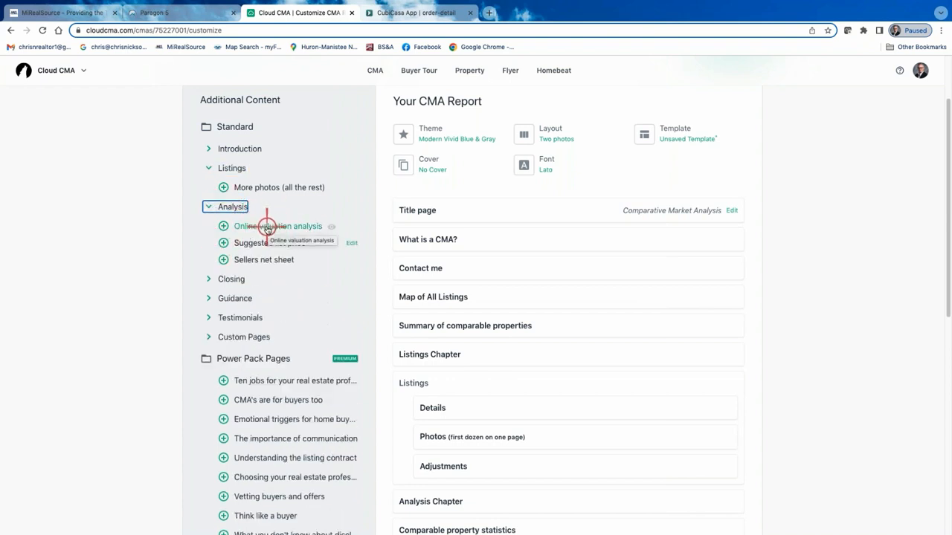
{"action": "left_click", "coordinate": [267, 227]}
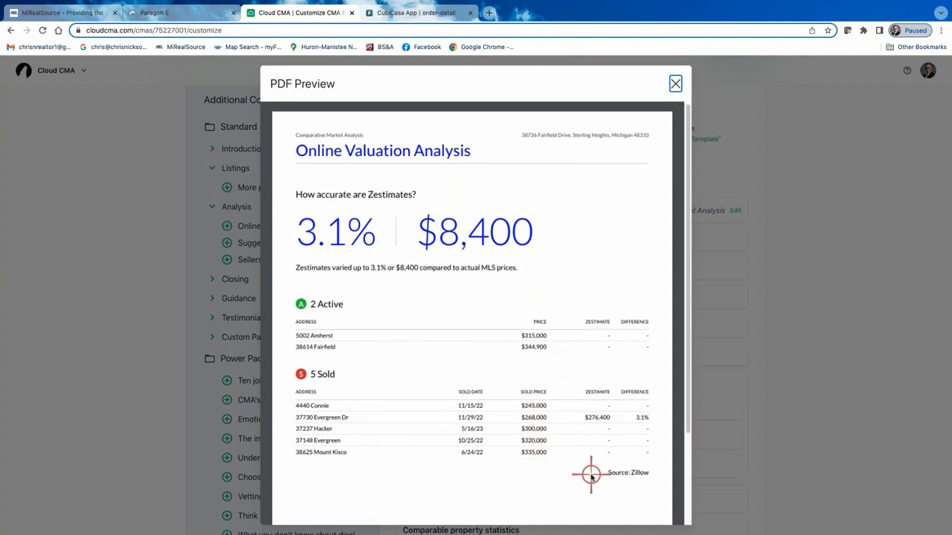
{"action": "scroll", "coordinate": [590, 471], "scroll_direction": "down", "scroll_amount": 1}
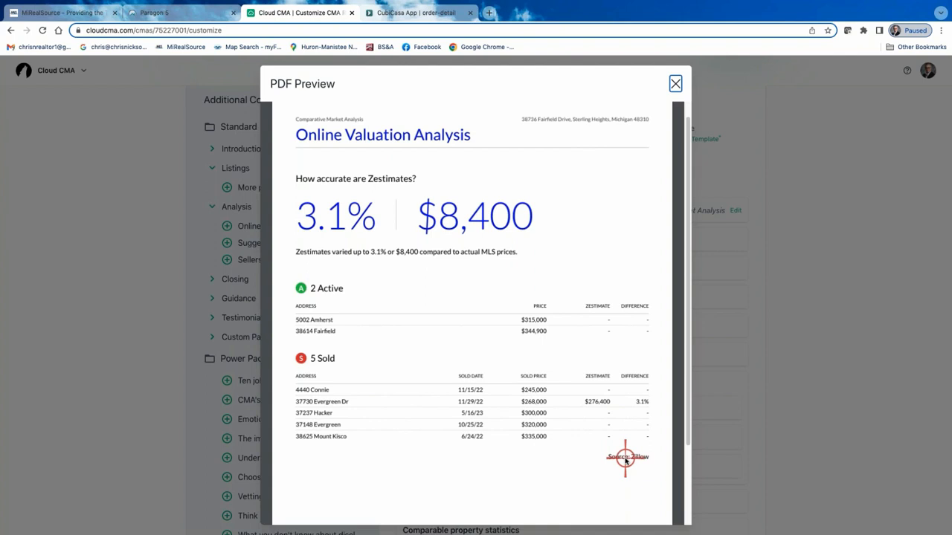
{"action": "left_click", "coordinate": [675, 82]}
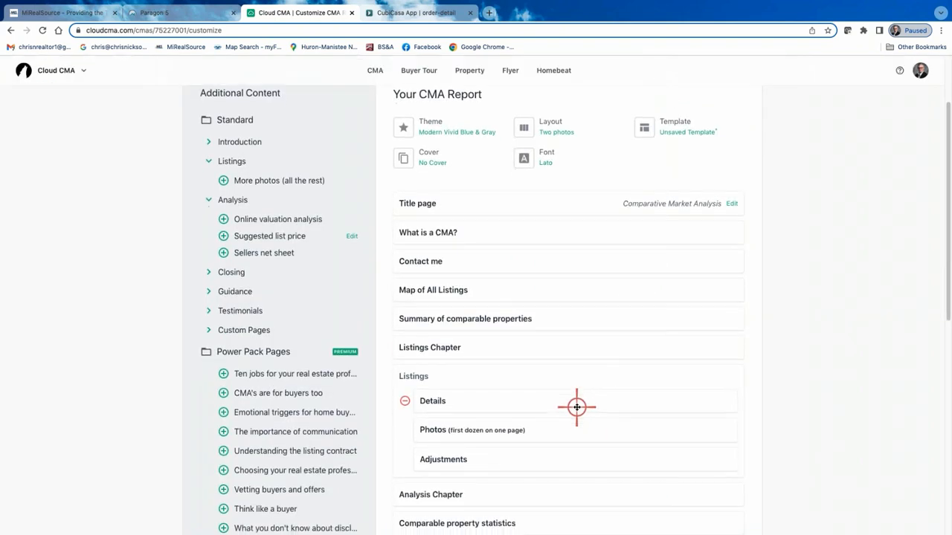
Add the Online valuation analysis page to the report from the Analysis content.
{"action": "scroll", "coordinate": [455, 432], "scroll_direction": "down", "scroll_amount": 3}
{"action": "scroll", "coordinate": [421, 402], "scroll_direction": "down", "scroll_amount": 5}
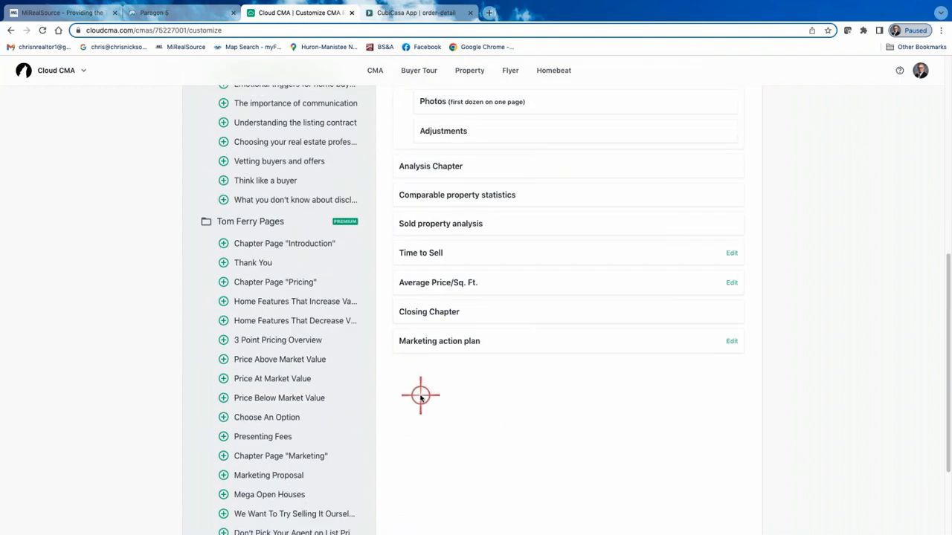
{"action": "scroll", "coordinate": [421, 396], "scroll_direction": "up", "scroll_amount": 8}
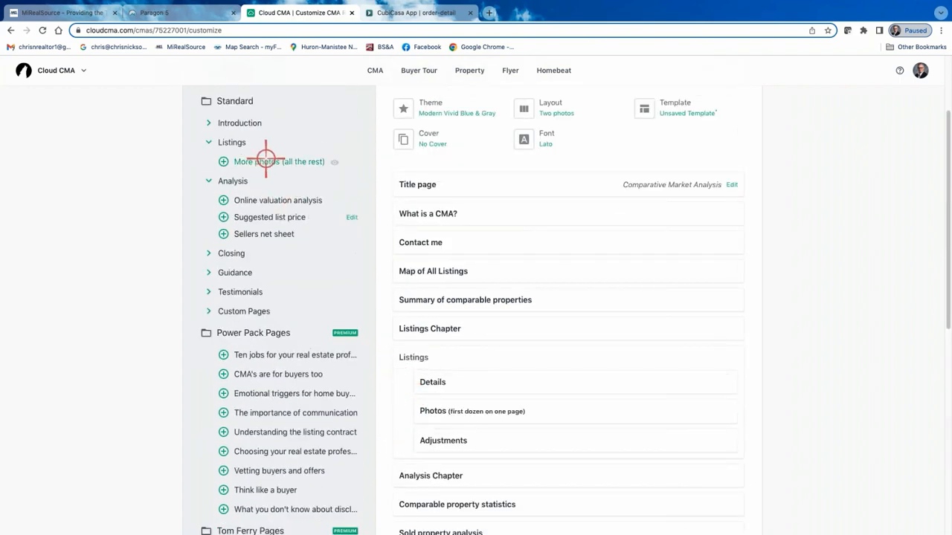
{"action": "left_click", "coordinate": [223, 200]}
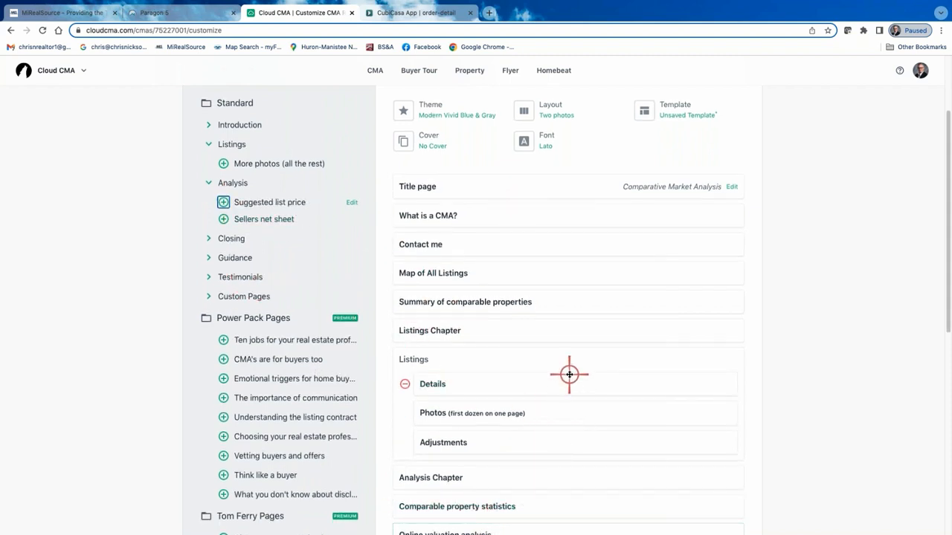
Look through the custom pages and add the Your CMA Search Criteria page for the Fairfield property to the report.
{"action": "left_click", "coordinate": [209, 297]}
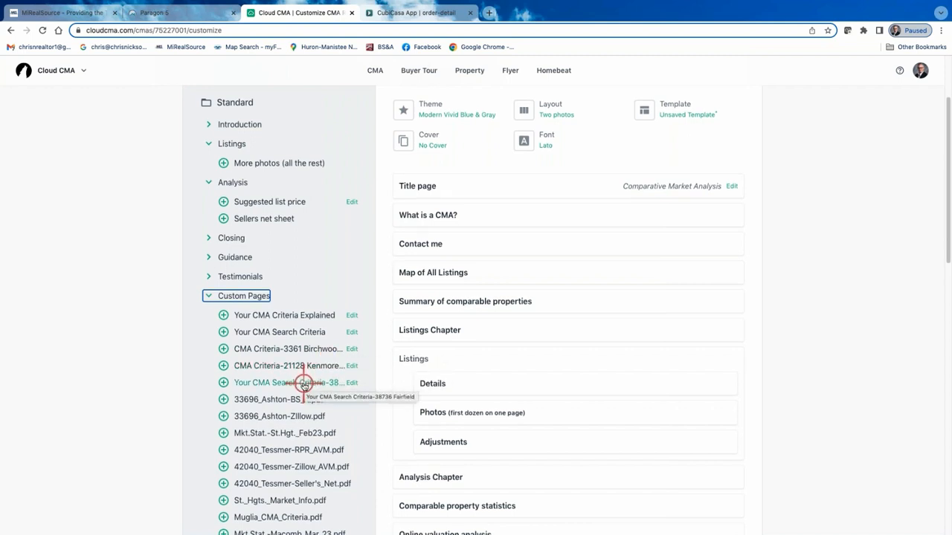
{"action": "scroll", "coordinate": [303, 384], "scroll_direction": "down", "scroll_amount": 3}
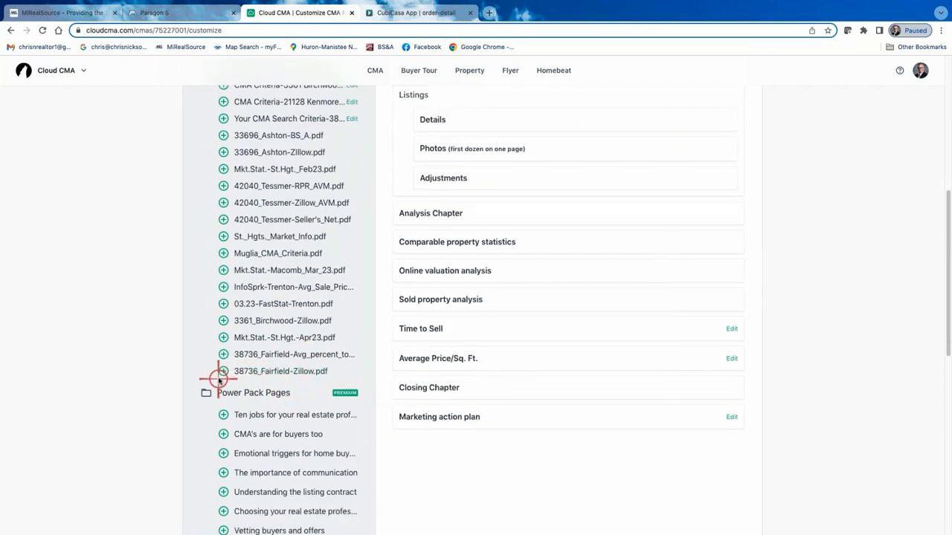
{"action": "scroll", "coordinate": [227, 364], "scroll_direction": "up", "scroll_amount": 1}
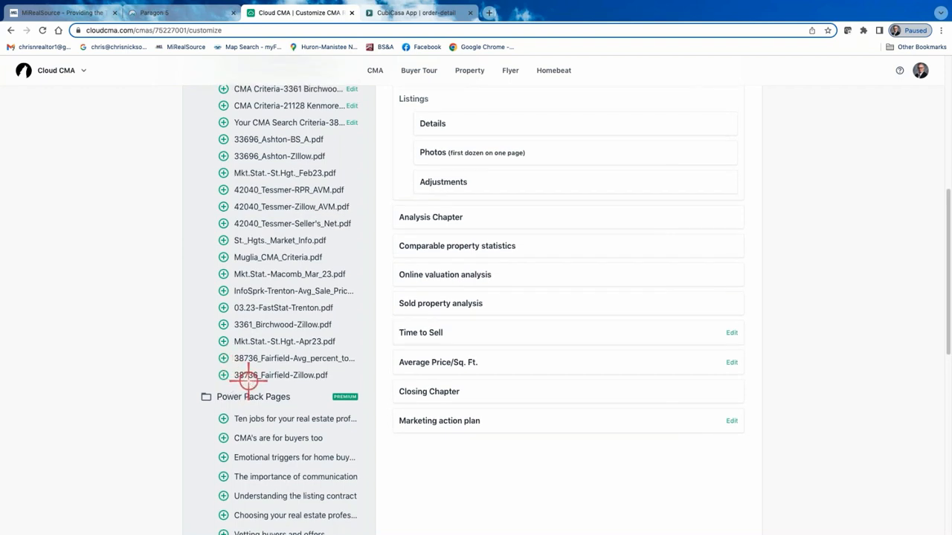
{"action": "scroll", "coordinate": [272, 372], "scroll_direction": "up", "scroll_amount": 1}
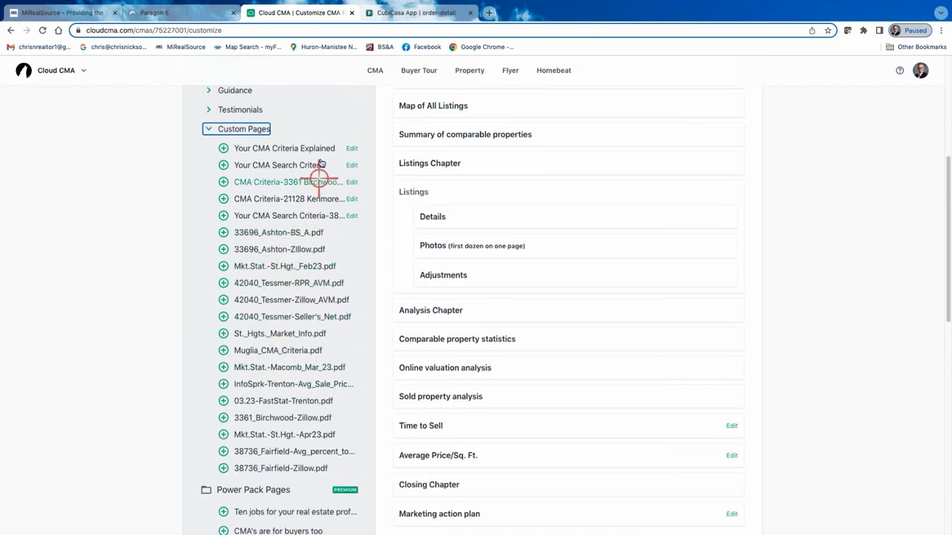
{"action": "left_click", "coordinate": [224, 215]}
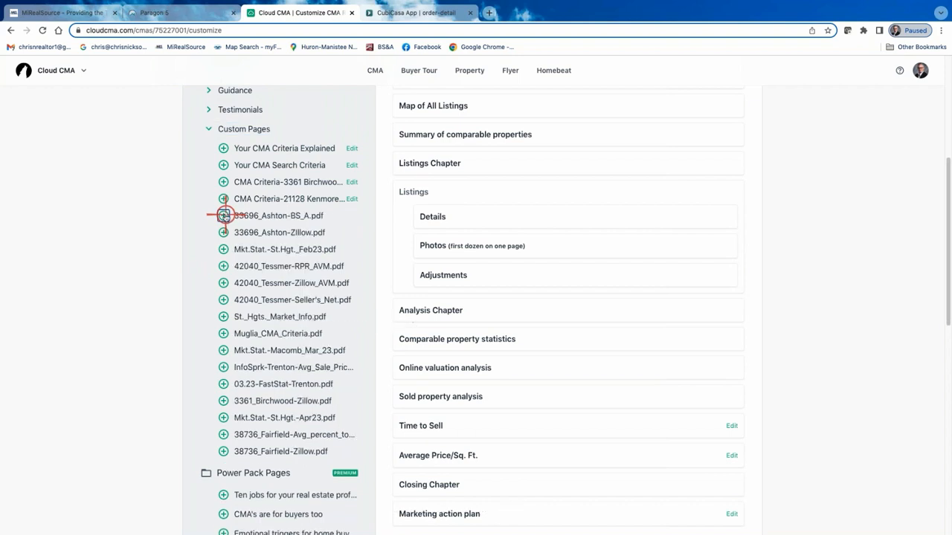
Add the Fairfield property's Zillow PDF and Avg_percent_to_list PDF to the report from the custom pages.
{"action": "scroll", "coordinate": [262, 275], "scroll_direction": "down", "scroll_amount": 1}
{"action": "scroll", "coordinate": [268, 320], "scroll_direction": "down", "scroll_amount": 1}
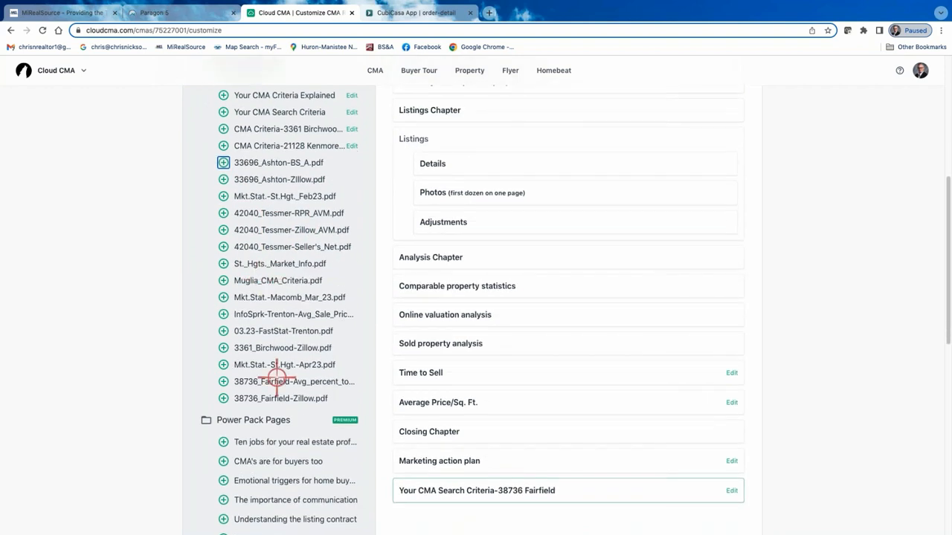
{"action": "left_click", "coordinate": [224, 399]}
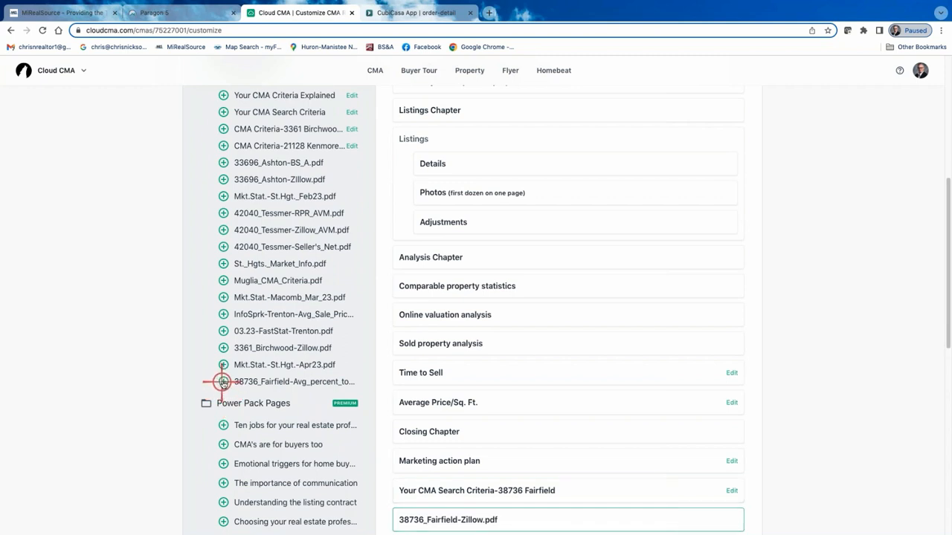
{"action": "left_click", "coordinate": [224, 382]}
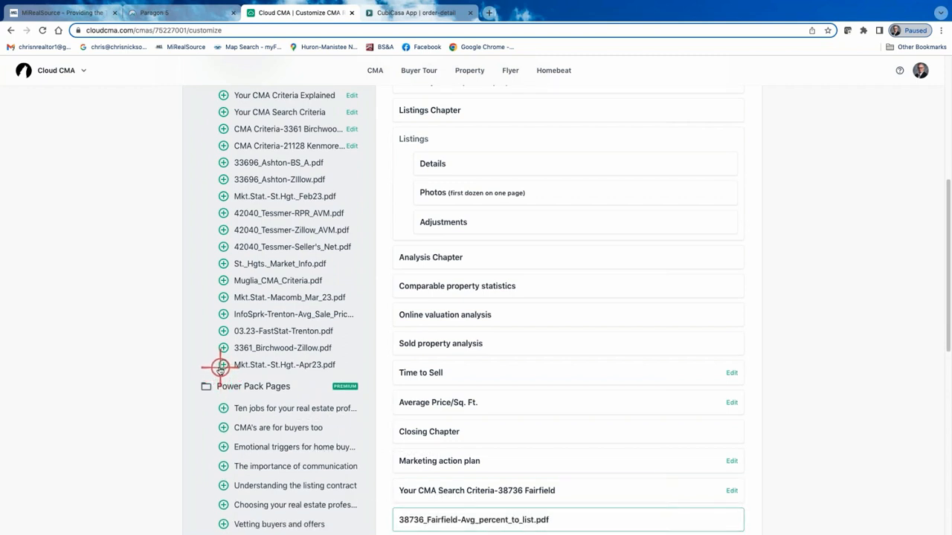
Add the Mkt.Stat.-St.Hgt.-Apr23.pdf custom page to the report and remove the Marketing action plan page.
{"action": "left_click", "coordinate": [223, 365]}
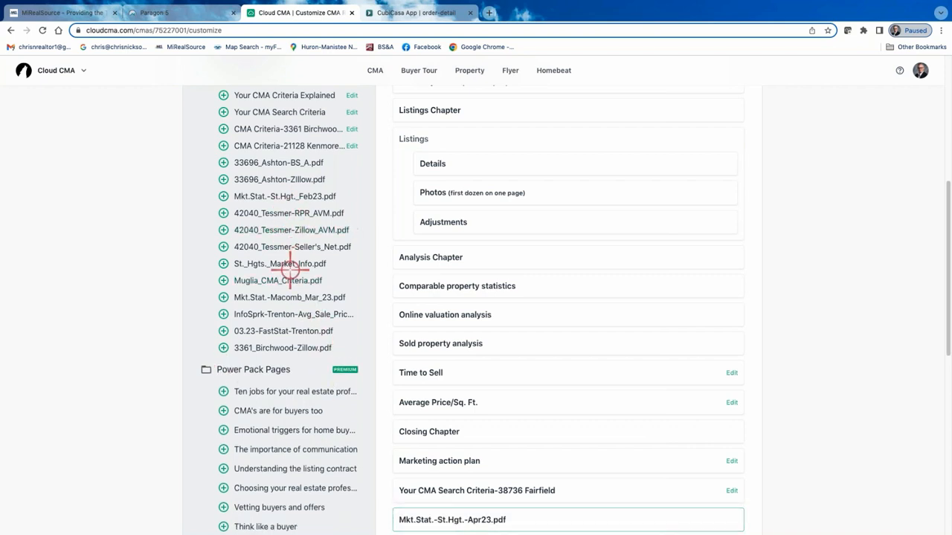
{"action": "mouse_move", "coordinate": [440, 341]}
{"action": "scroll", "coordinate": [441, 340], "scroll_direction": "down", "scroll_amount": 5}
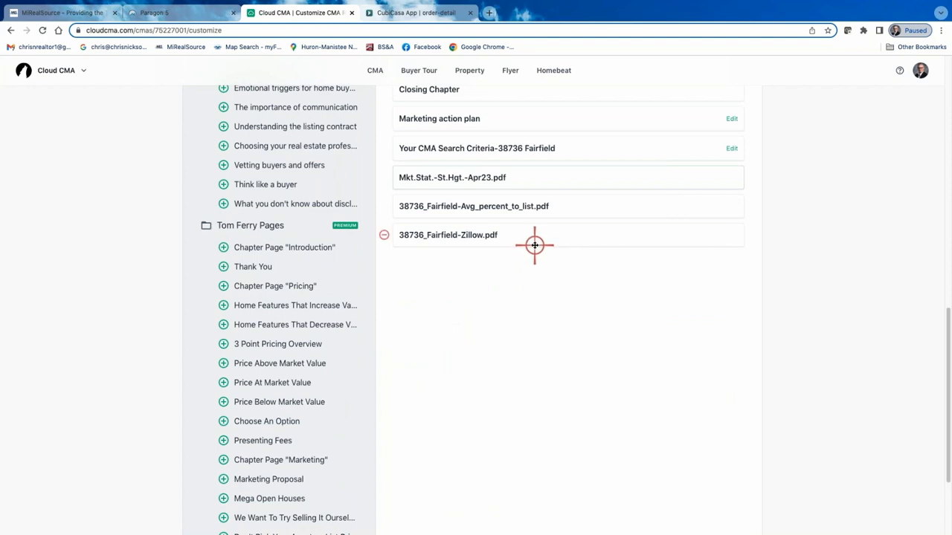
{"action": "scroll", "coordinate": [531, 237], "scroll_direction": "up", "scroll_amount": 3}
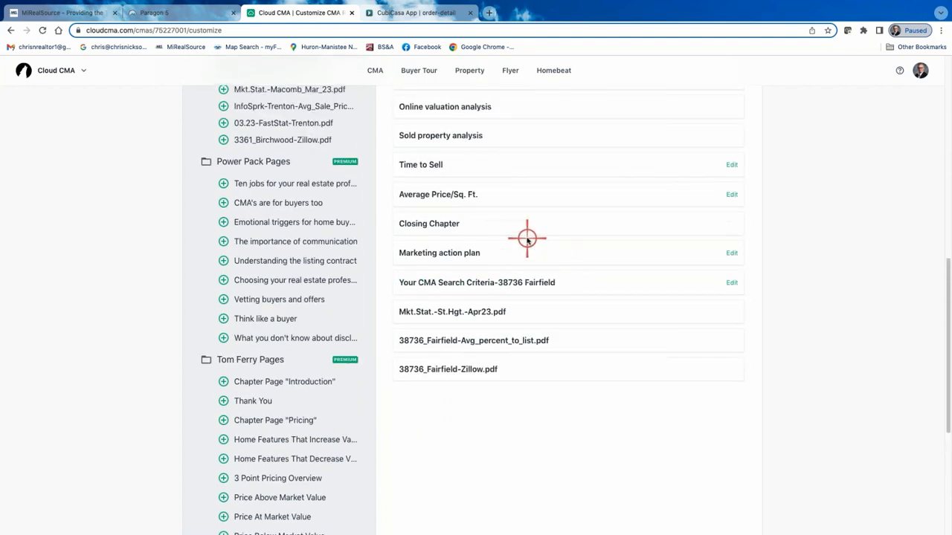
{"action": "scroll", "coordinate": [557, 356], "scroll_direction": "up", "scroll_amount": 2}
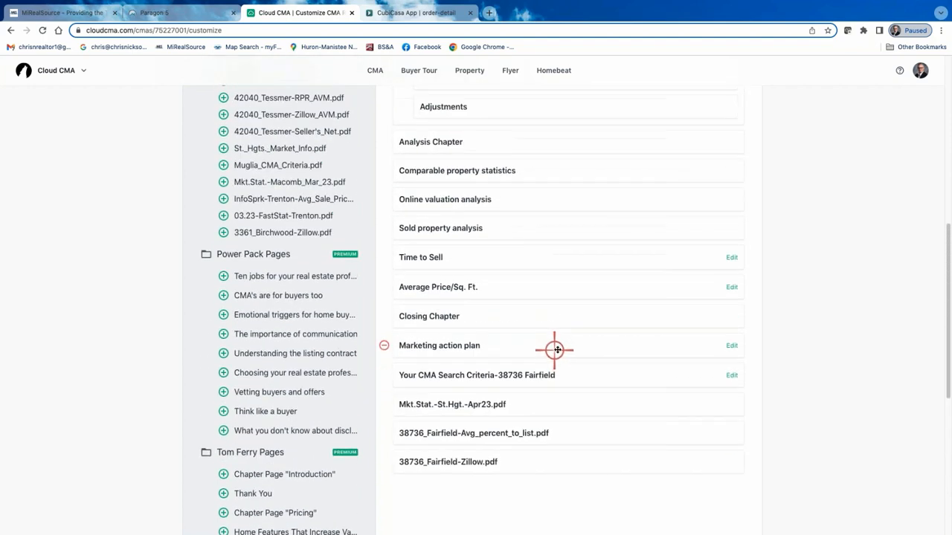
{"action": "left_click", "coordinate": [385, 347]}
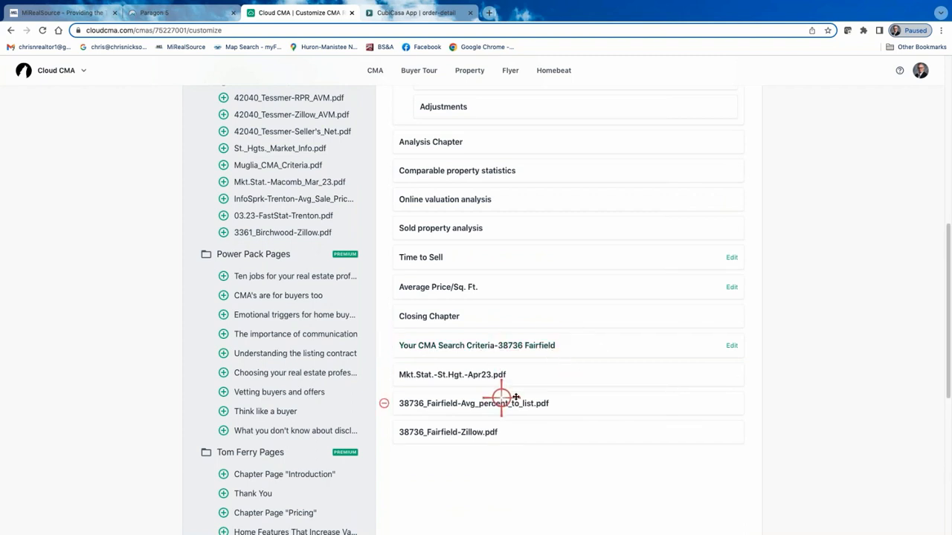
Move the Your CMA Search Criteria page for the Fairfield property directly below the What is a CMA? page.
{"action": "scroll", "coordinate": [546, 403], "scroll_direction": "up", "scroll_amount": 1}
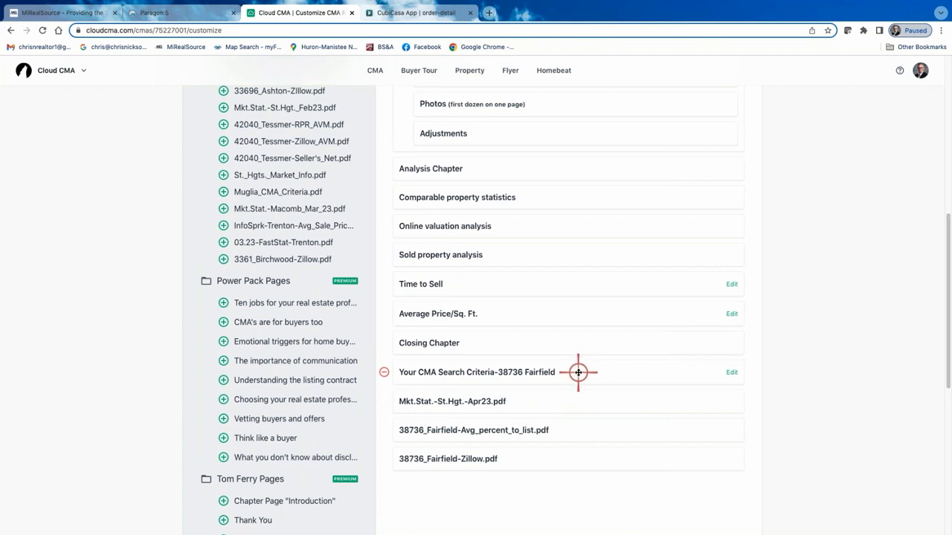
{"action": "left_click_drag", "start_coordinate": [578, 371], "coordinate": [576, 194]}
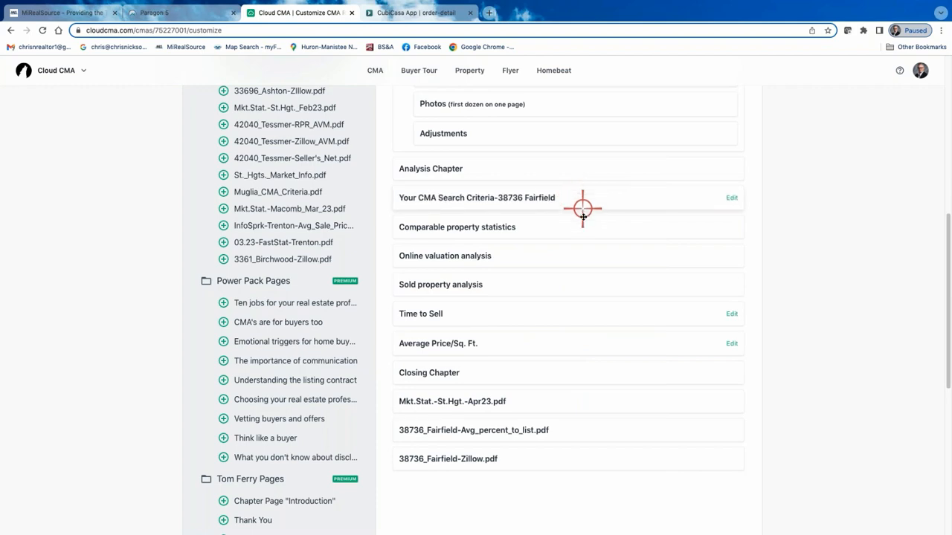
{"action": "scroll", "coordinate": [584, 220], "scroll_direction": "up", "scroll_amount": 3}
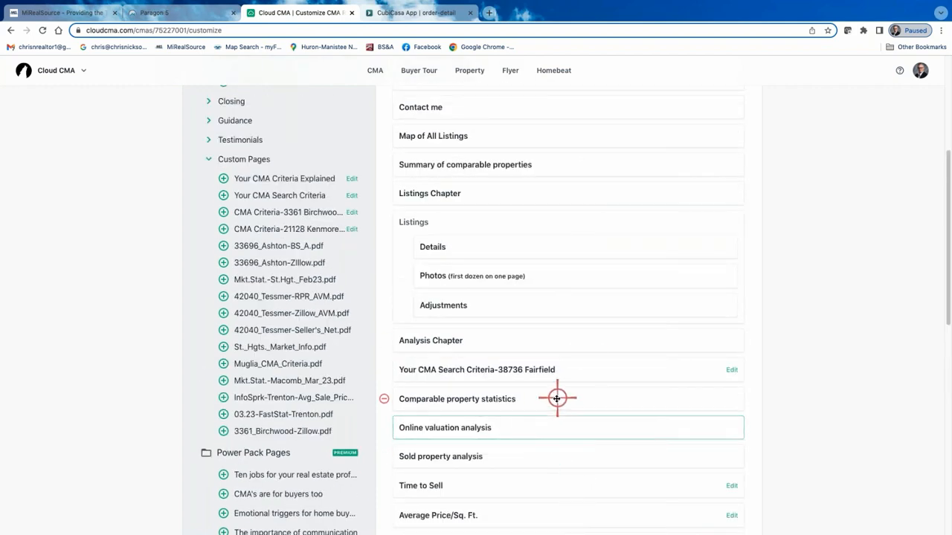
{"action": "scroll", "coordinate": [554, 407], "scroll_direction": "up", "scroll_amount": 1}
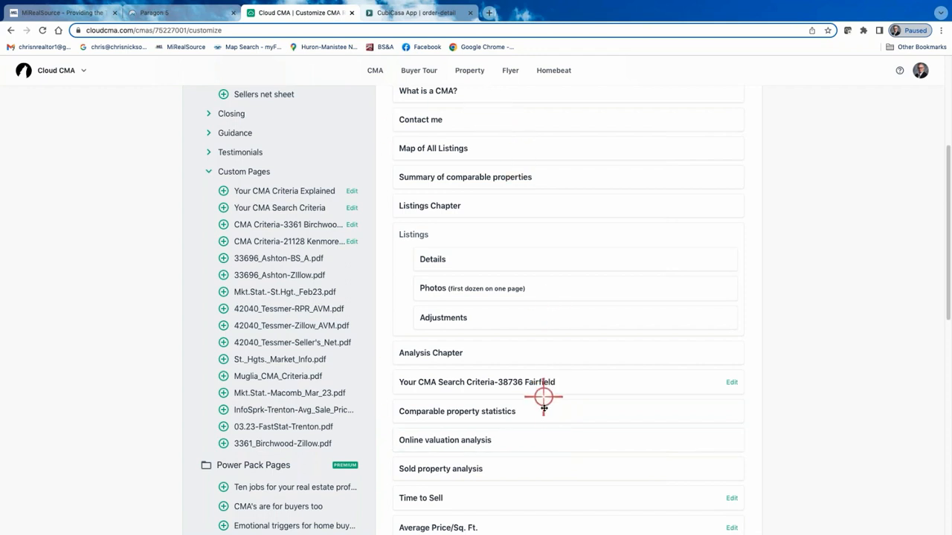
{"action": "left_click_drag", "start_coordinate": [597, 316], "coordinate": [599, 171]}
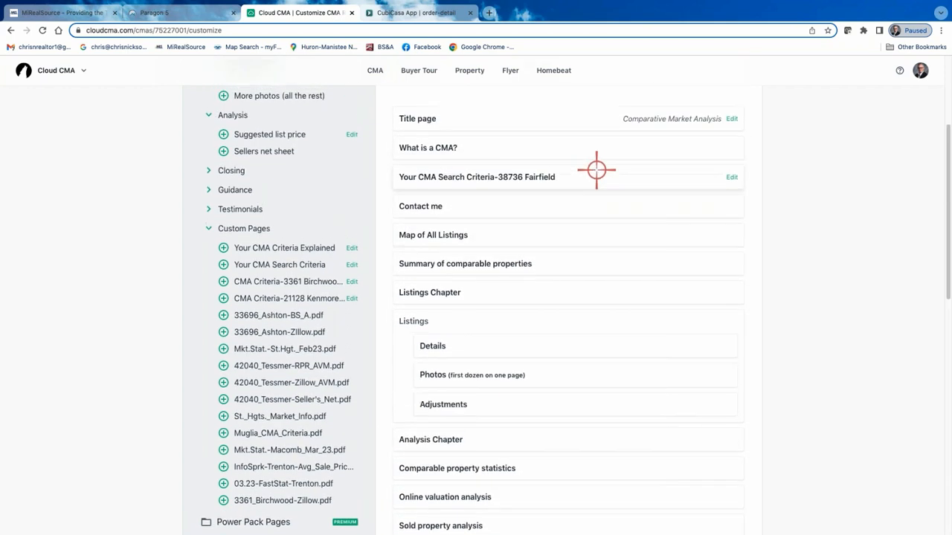
Move the Contact me page to the end of the report and the Fairfield Zillow PDF directly below Online valuation analysis.
{"action": "left_click_drag", "start_coordinate": [559, 283], "coordinate": [572, 359]}
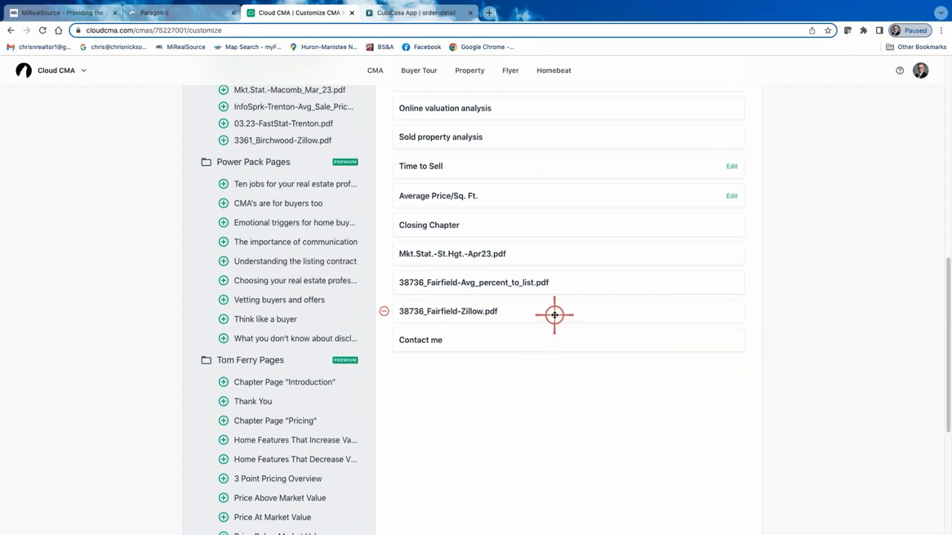
{"action": "left_click_drag", "start_coordinate": [554, 315], "coordinate": [557, 170]}
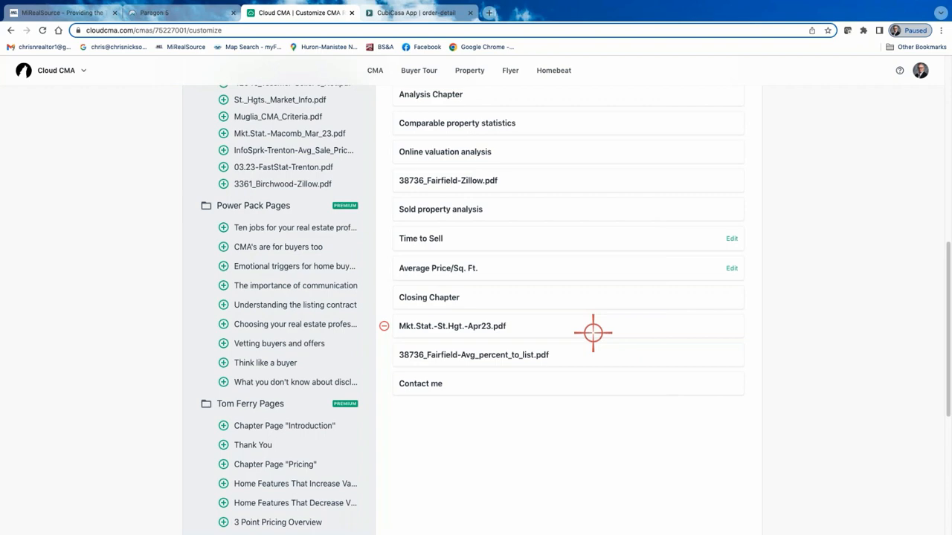
{"action": "scroll", "coordinate": [573, 340], "scroll_direction": "down", "scroll_amount": 2}
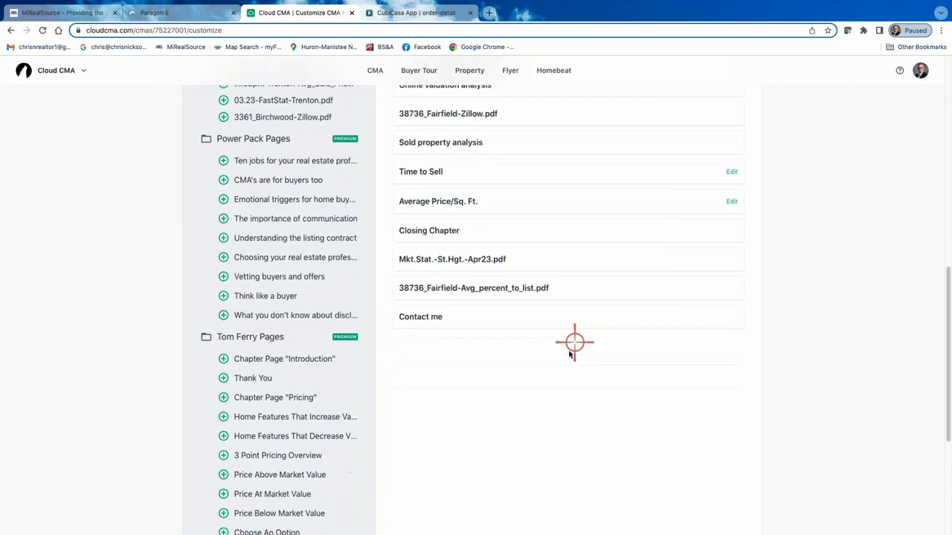
Save the current page set as a new template named with the clients' surname followed by CMA, and close the template dialog.
{"action": "scroll", "coordinate": [570, 354], "scroll_direction": "up", "scroll_amount": 10}
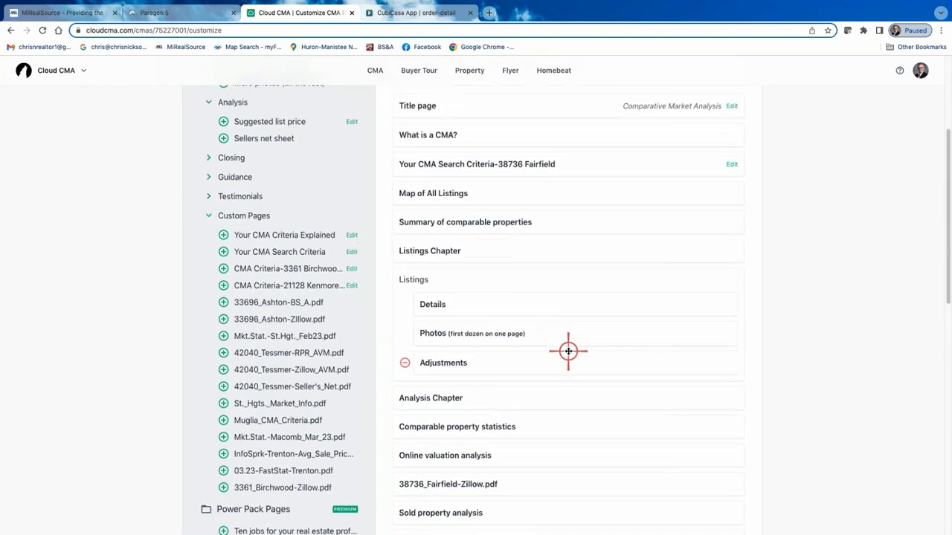
{"action": "scroll", "coordinate": [616, 315], "scroll_direction": "up", "scroll_amount": 5}
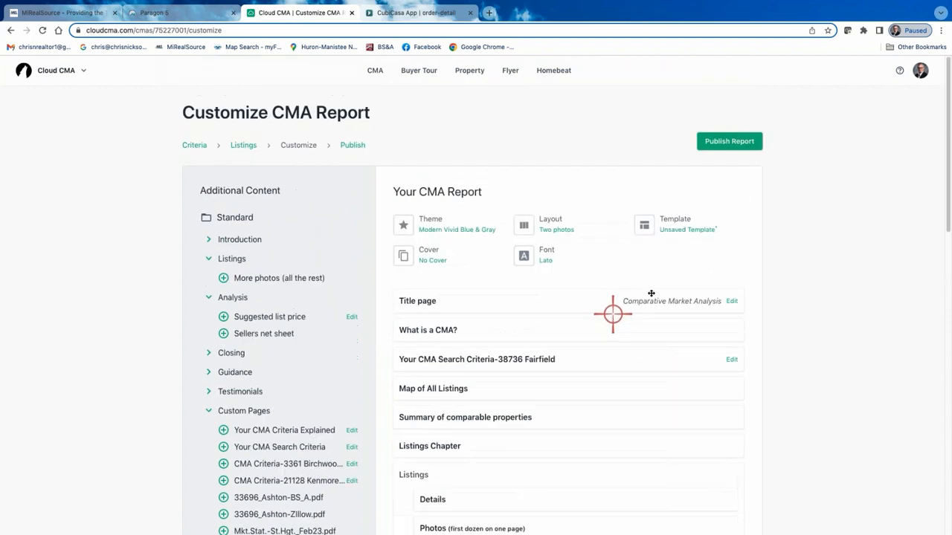
{"action": "left_click", "coordinate": [687, 225]}
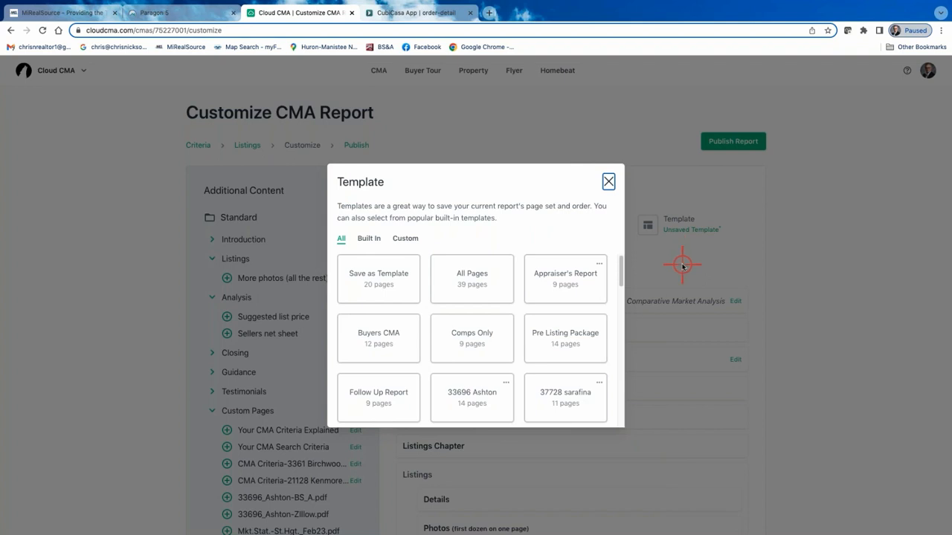
{"action": "left_click", "coordinate": [398, 269]}
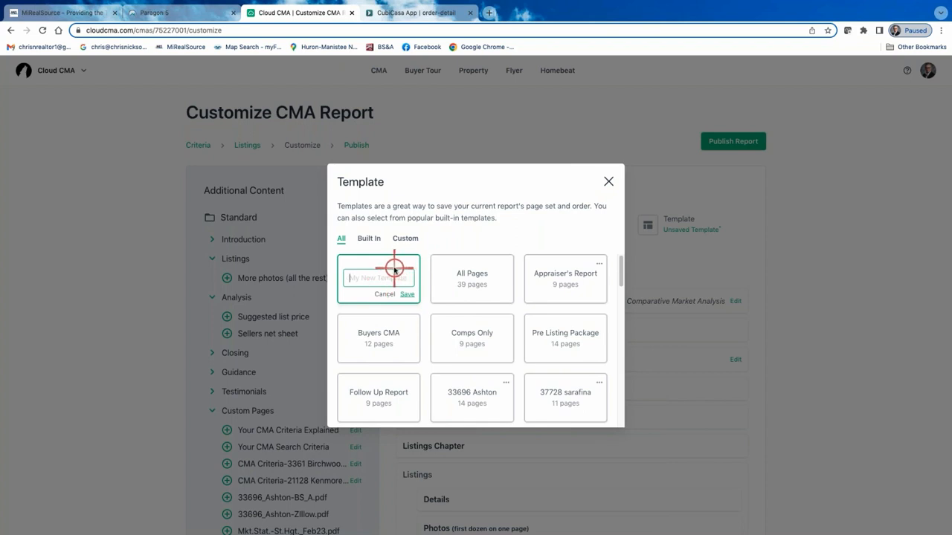
{"action": "type", "text": "Vaneste CMA"}
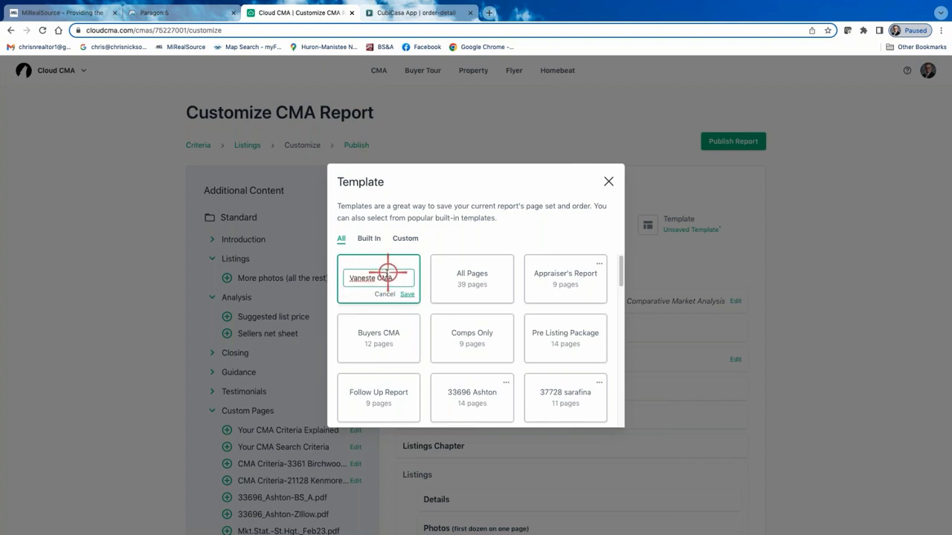
{"action": "left_click", "coordinate": [362, 277]}
{"action": "type", "text": "n"}
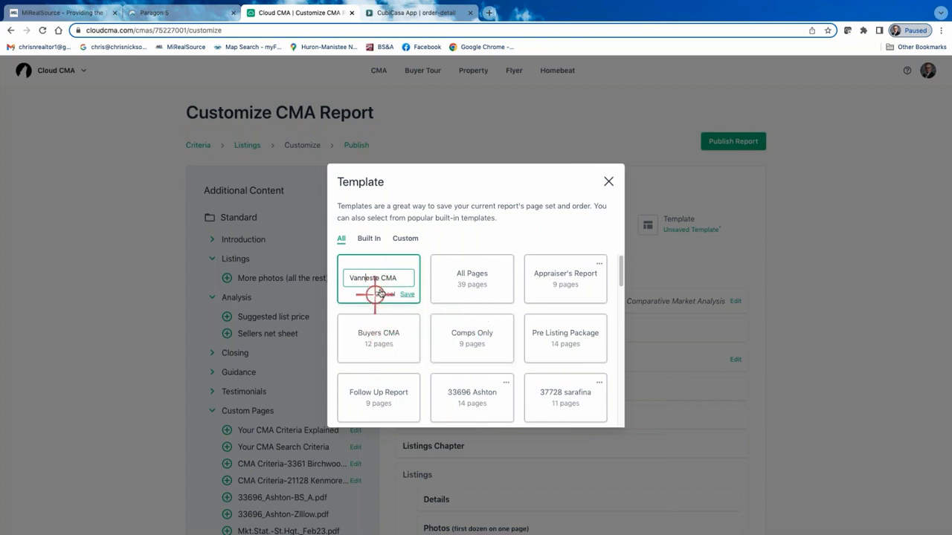
{"action": "left_click", "coordinate": [409, 294]}
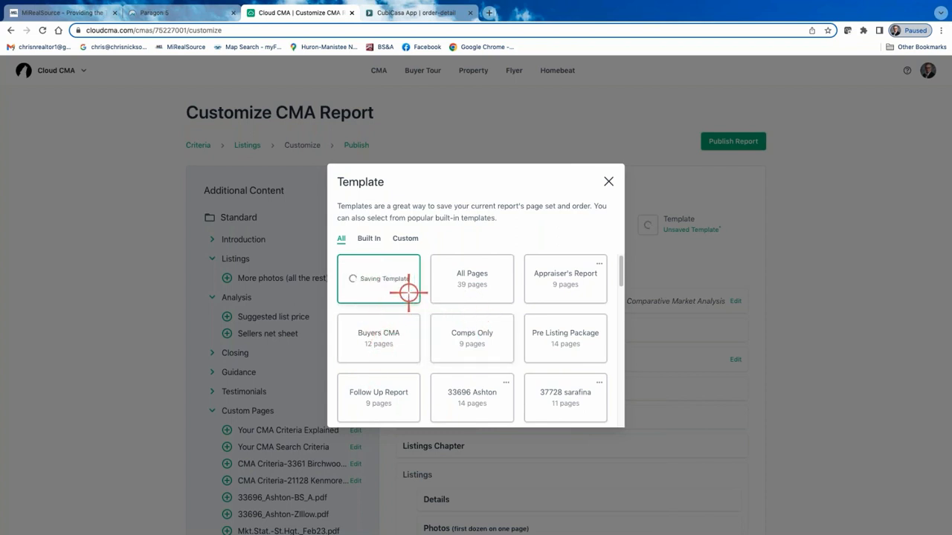
{"action": "left_click", "coordinate": [607, 183]}
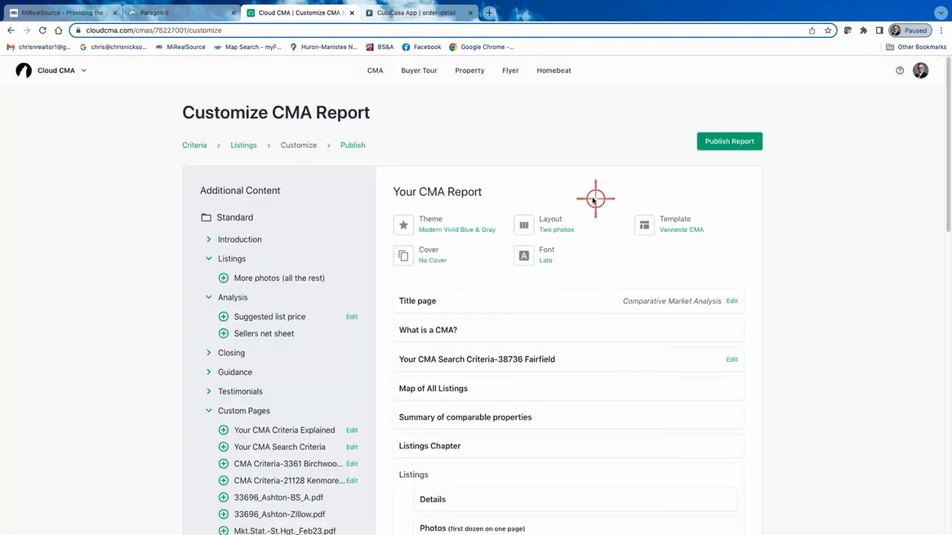
Publish the CMA report and open its PDF version.
{"action": "left_click", "coordinate": [734, 143]}
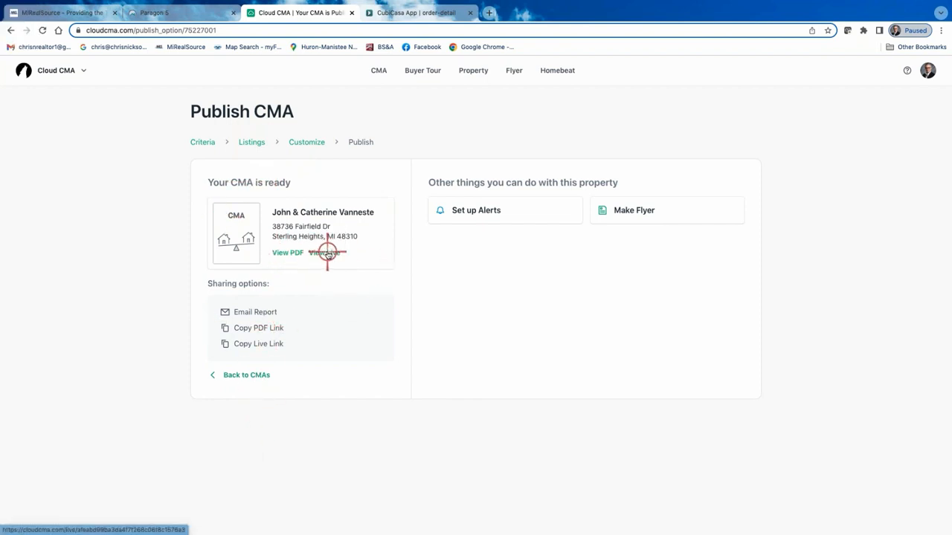
{"action": "left_click", "coordinate": [287, 253]}
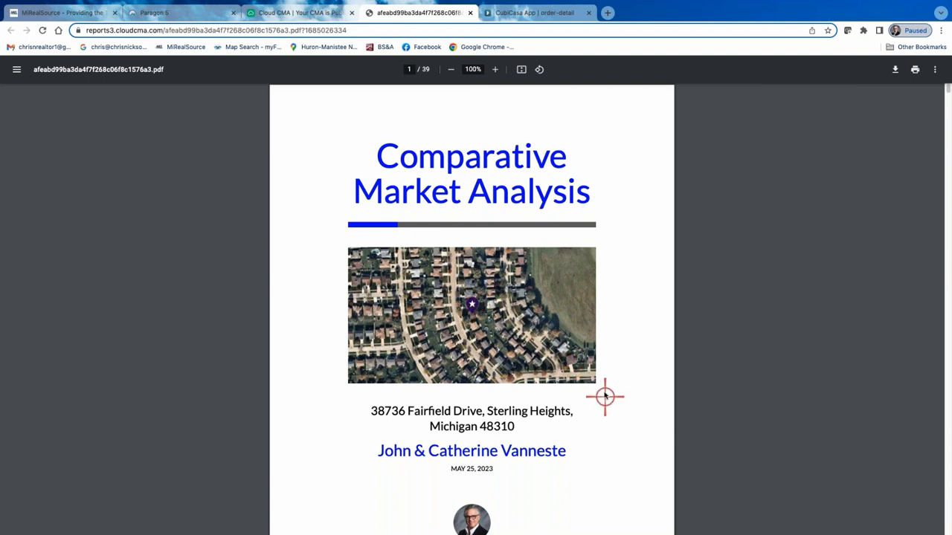
Review the title page, the What is a CMA page and the CMA search criteria page in the published PDF.
{"action": "scroll", "coordinate": [599, 384], "scroll_direction": "down", "scroll_amount": 2}
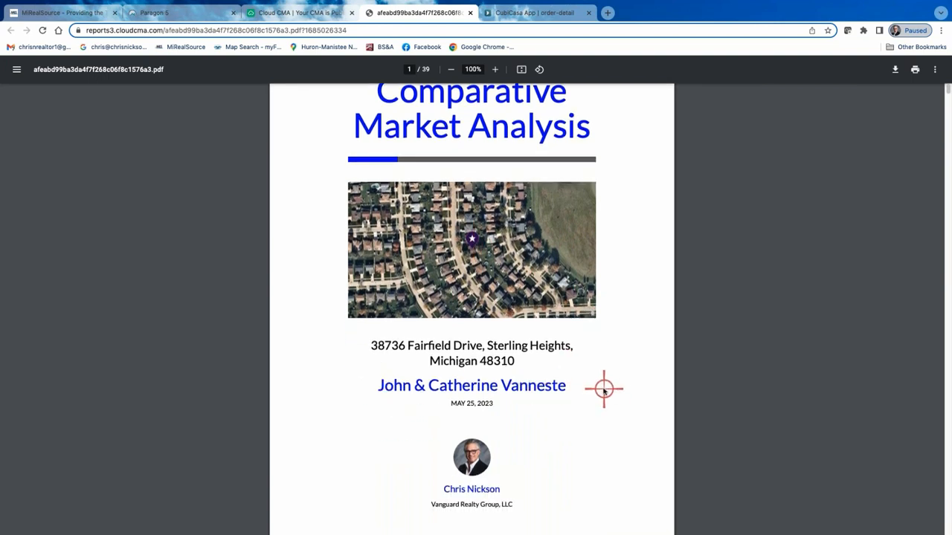
{"action": "scroll", "coordinate": [582, 385], "scroll_direction": "up", "scroll_amount": 2}
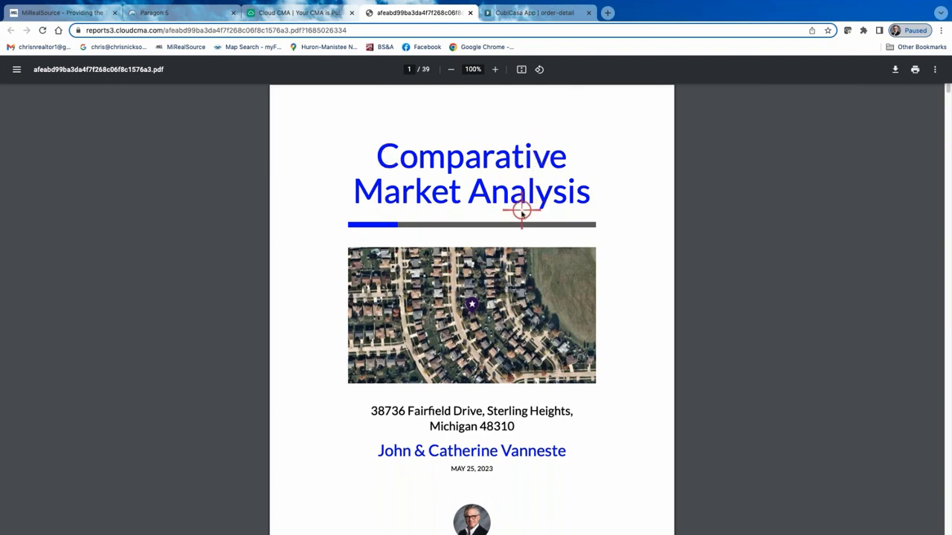
{"action": "scroll", "coordinate": [501, 442], "scroll_direction": "down", "scroll_amount": 3}
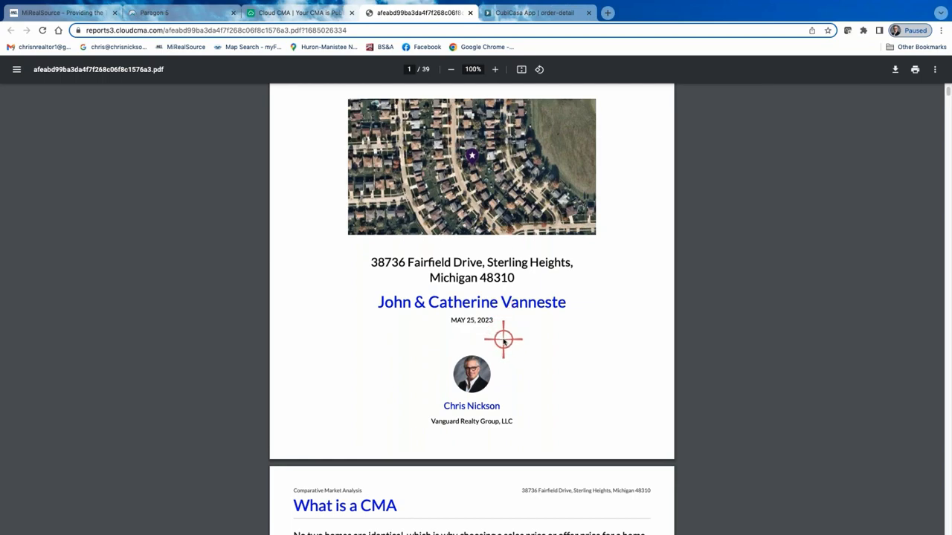
{"action": "scroll", "coordinate": [502, 350], "scroll_direction": "down", "scroll_amount": 6}
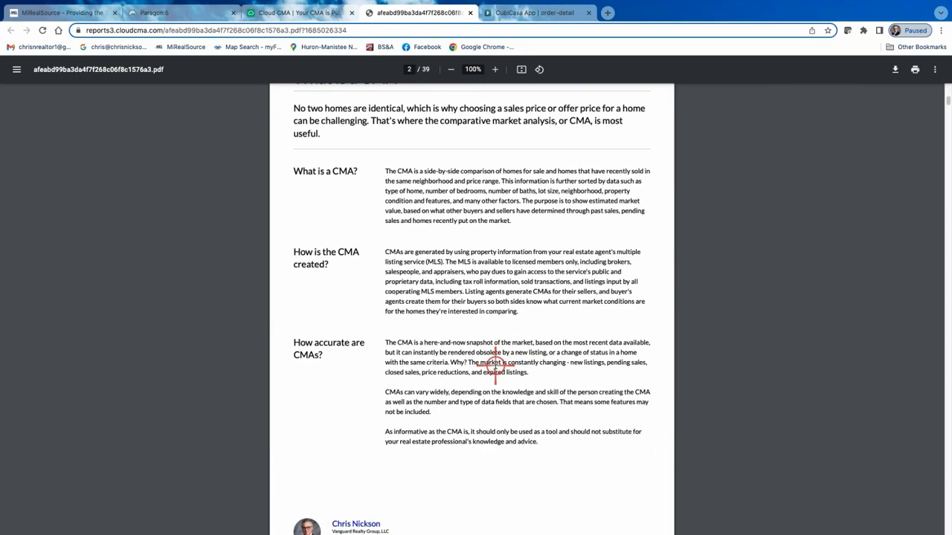
{"action": "scroll", "coordinate": [496, 365], "scroll_direction": "down", "scroll_amount": 5}
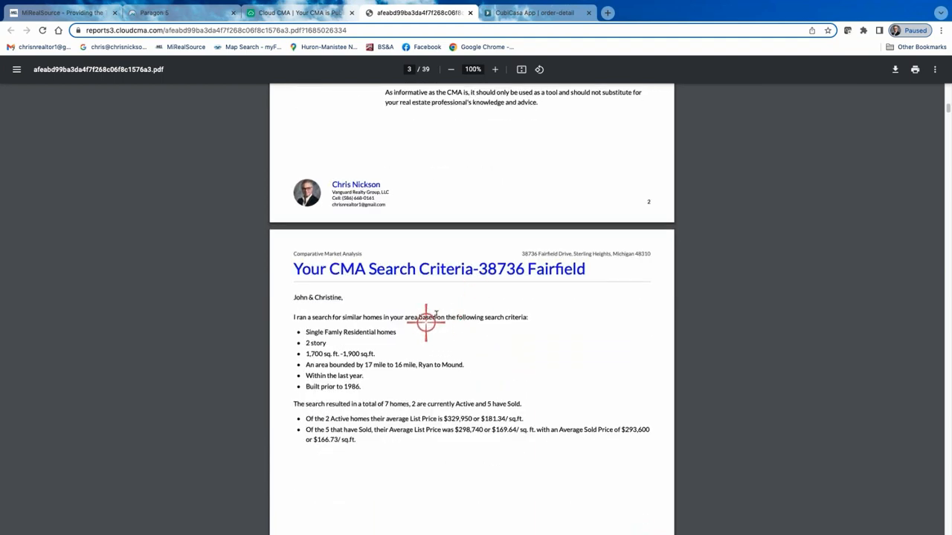
{"action": "scroll", "coordinate": [449, 331], "scroll_direction": "down", "scroll_amount": 8}
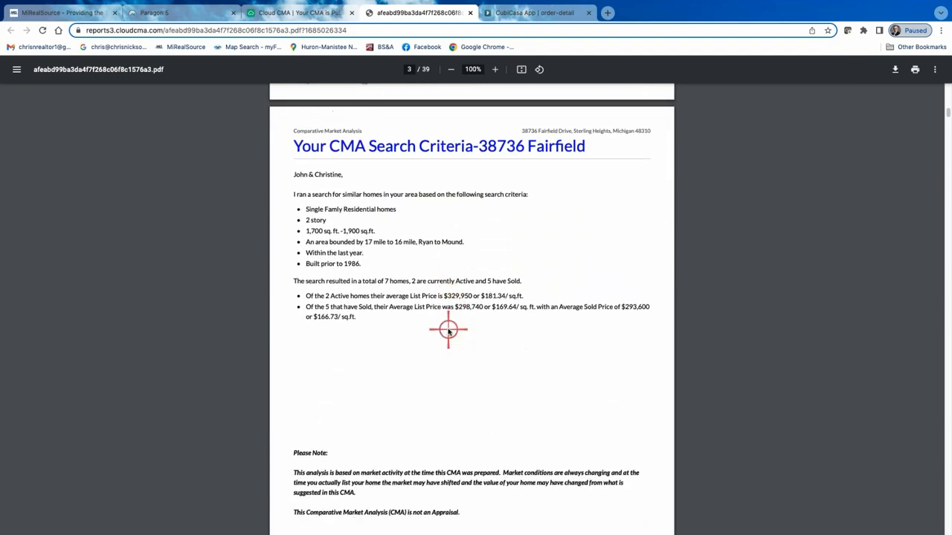
{"action": "scroll", "coordinate": [449, 331], "scroll_direction": "up", "scroll_amount": 6}
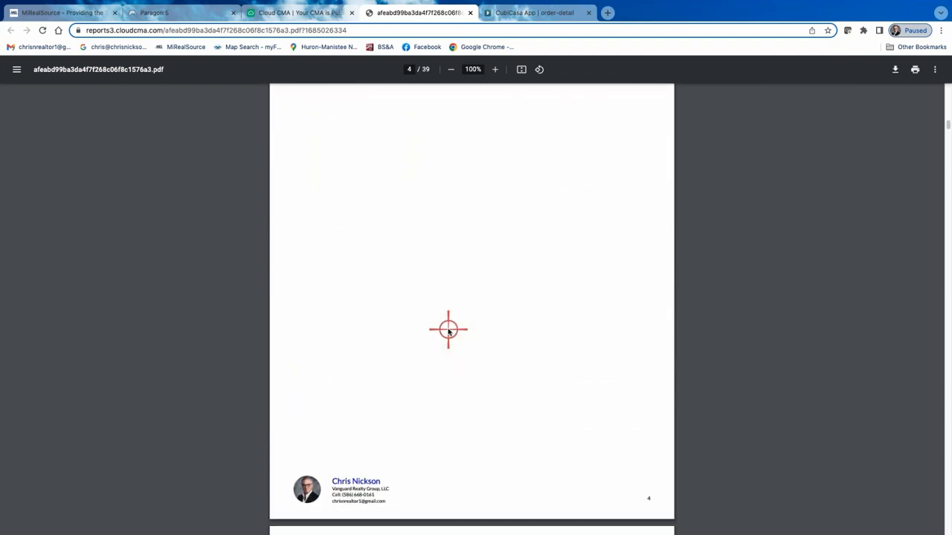
{"action": "scroll", "coordinate": [449, 330], "scroll_direction": "down", "scroll_amount": 3}
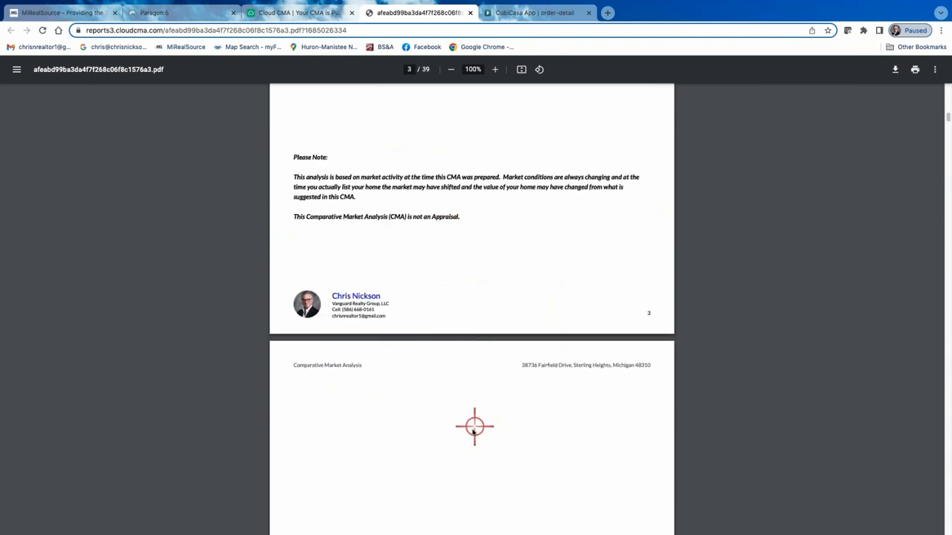
{"action": "scroll", "coordinate": [474, 421], "scroll_direction": "down", "scroll_amount": 1}
{"action": "scroll", "coordinate": [473, 420], "scroll_direction": "down", "scroll_amount": 4}
{"action": "scroll", "coordinate": [474, 420], "scroll_direction": "up", "scroll_amount": 9}
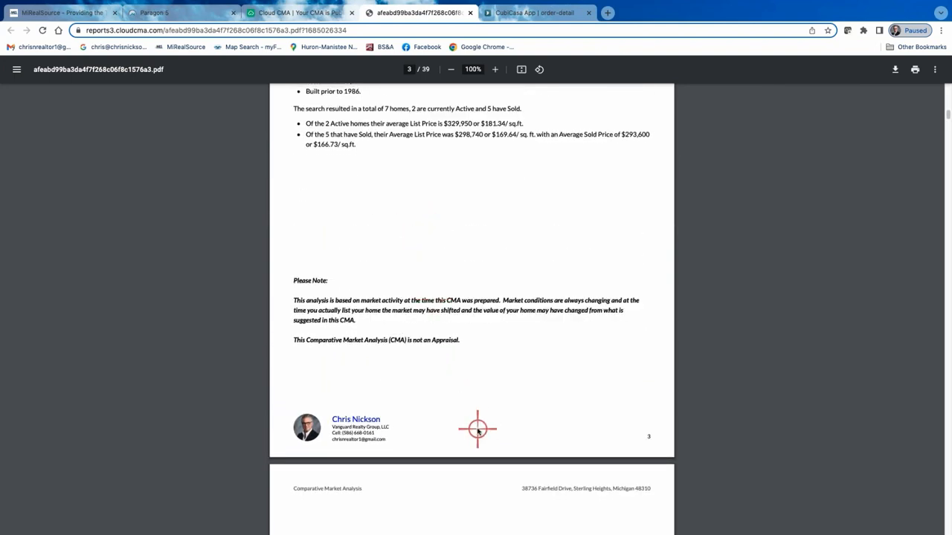
Examine the Map of Comparable Listings page and its property table in the PDF.
{"action": "scroll", "coordinate": [478, 429], "scroll_direction": "down", "scroll_amount": 12}
{"action": "scroll", "coordinate": [477, 430], "scroll_direction": "down", "scroll_amount": 12}
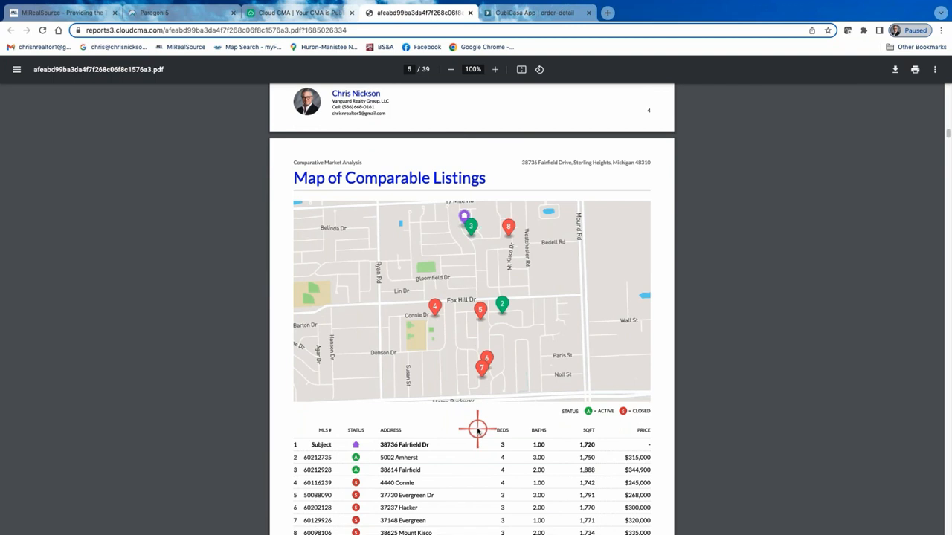
{"action": "scroll", "coordinate": [478, 430], "scroll_direction": "down", "scroll_amount": 6}
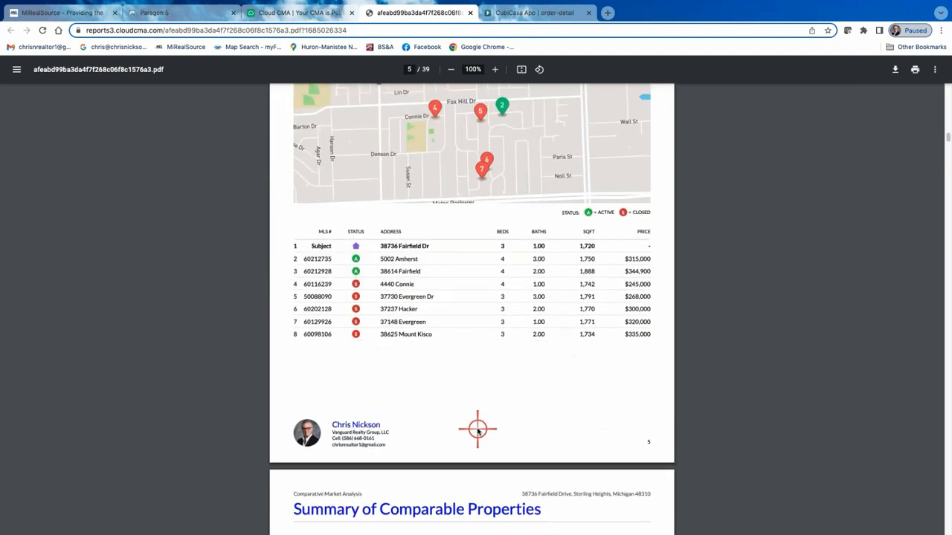
{"action": "scroll", "coordinate": [477, 430], "scroll_direction": "up", "scroll_amount": 3}
{"action": "scroll", "coordinate": [477, 430], "scroll_direction": "up", "scroll_amount": 1}
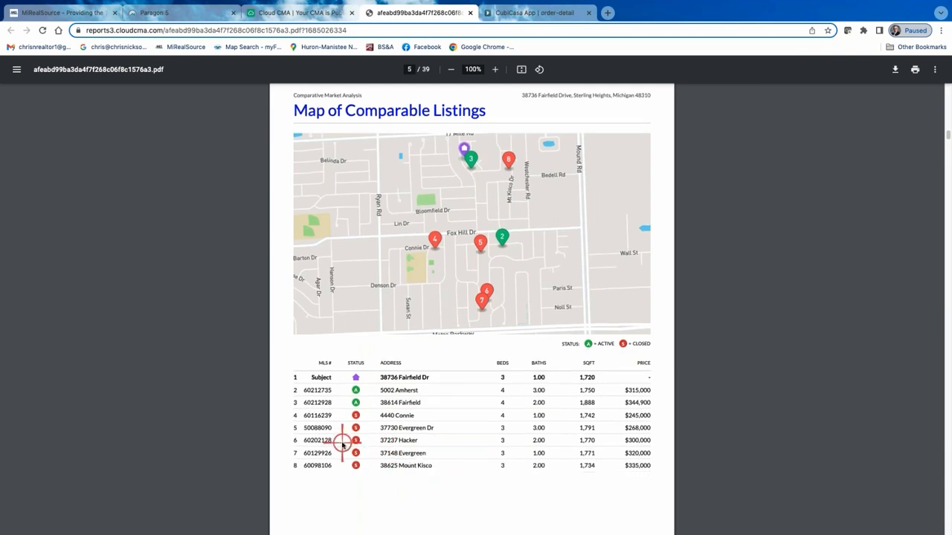
Review the Summary of Comparable Properties page and the Listings chapter page in the PDF.
{"action": "scroll", "coordinate": [343, 447], "scroll_direction": "down", "scroll_amount": 3}
{"action": "scroll", "coordinate": [344, 444], "scroll_direction": "down", "scroll_amount": 4}
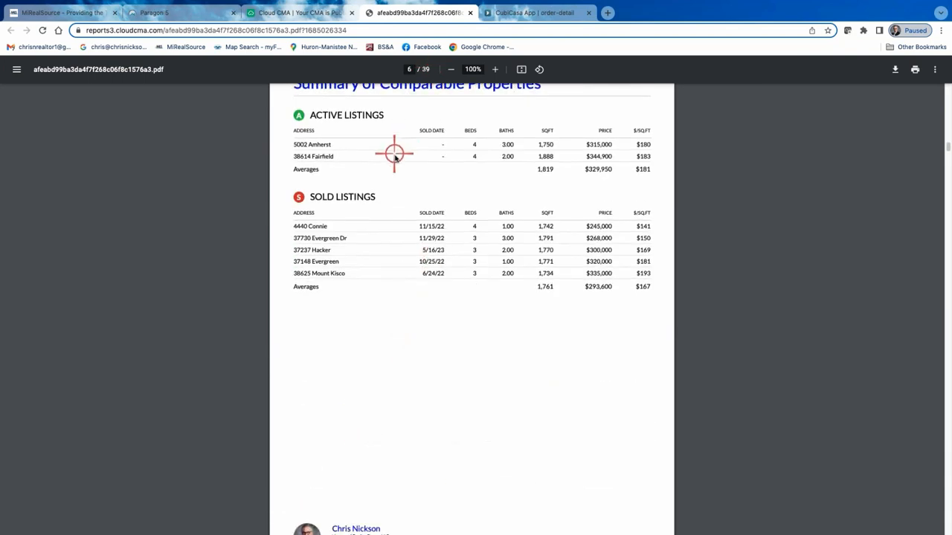
{"action": "scroll", "coordinate": [383, 178], "scroll_direction": "up", "scroll_amount": 1}
{"action": "scroll", "coordinate": [424, 320], "scroll_direction": "down", "scroll_amount": 5}
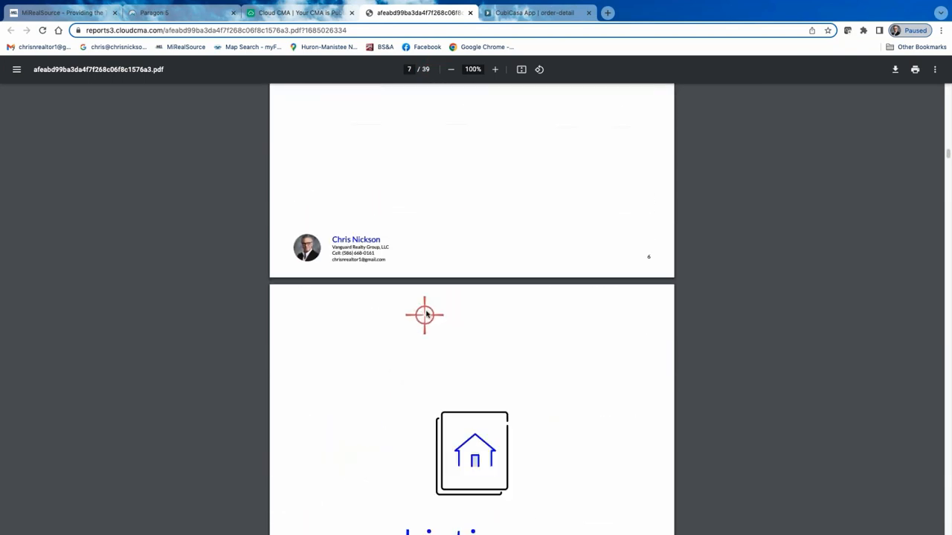
{"action": "scroll", "coordinate": [426, 313], "scroll_direction": "down", "scroll_amount": 2}
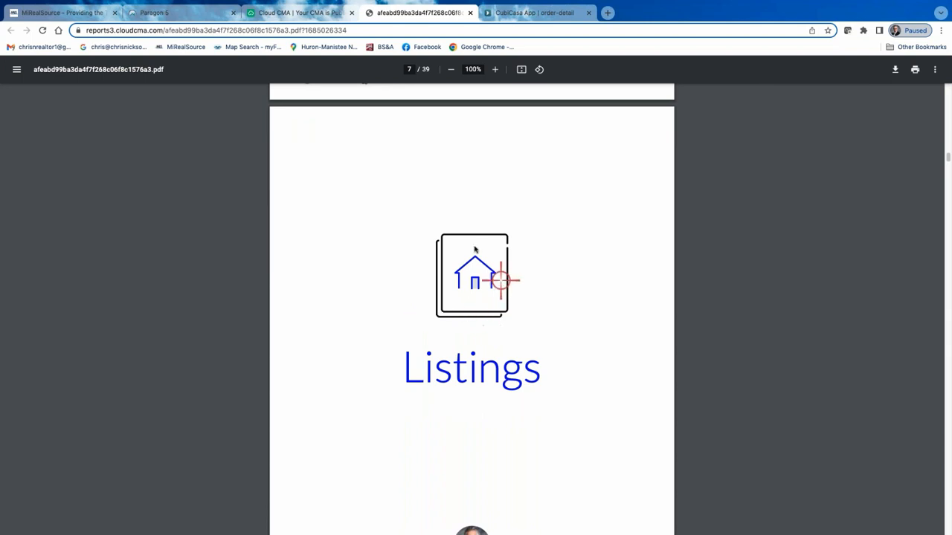
{"action": "scroll", "coordinate": [524, 368], "scroll_direction": "down", "scroll_amount": 1}
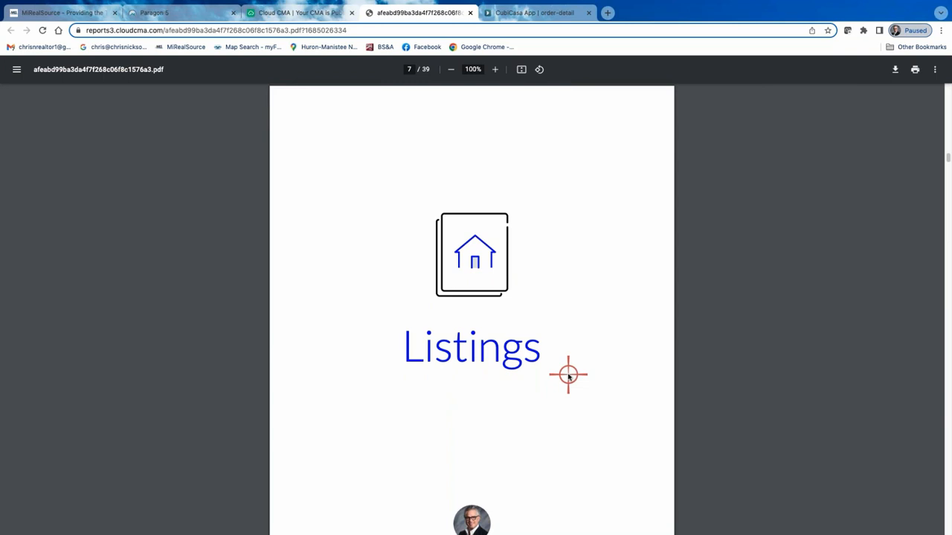
{"action": "scroll", "coordinate": [571, 364], "scroll_direction": "down", "scroll_amount": 2}
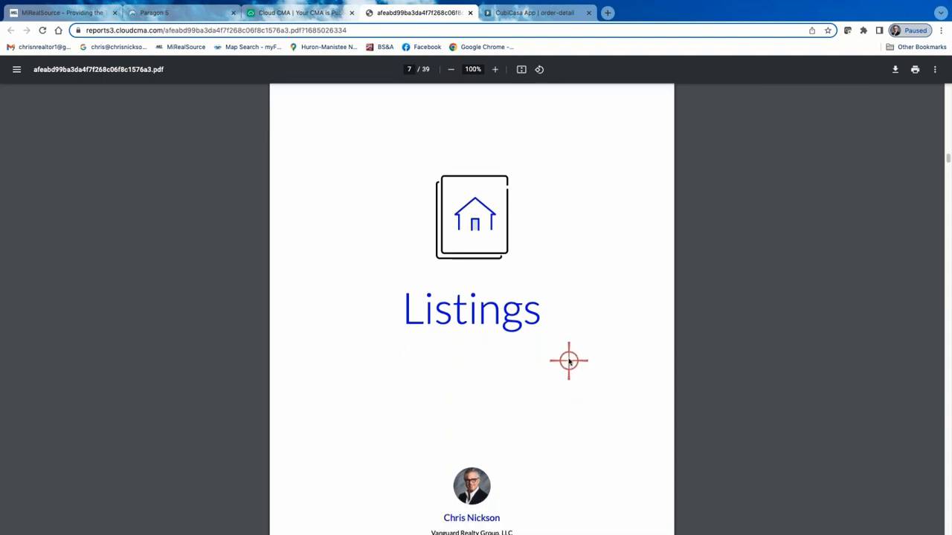
{"action": "scroll", "coordinate": [569, 361], "scroll_direction": "down", "scroll_amount": 1}
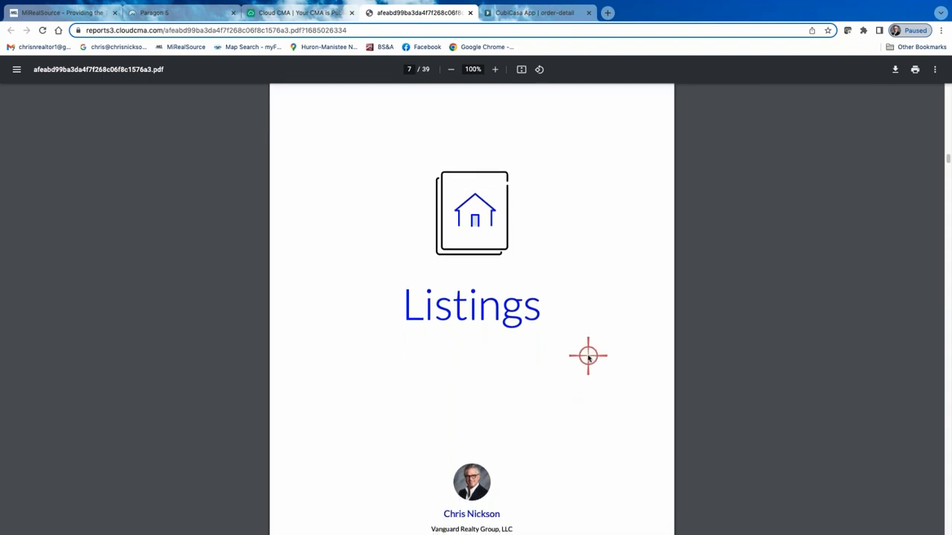
Examine the first active comparable's two-photo details page, including its features, remarks and the overflow page.
{"action": "scroll", "coordinate": [580, 363], "scroll_direction": "down", "scroll_amount": 5}
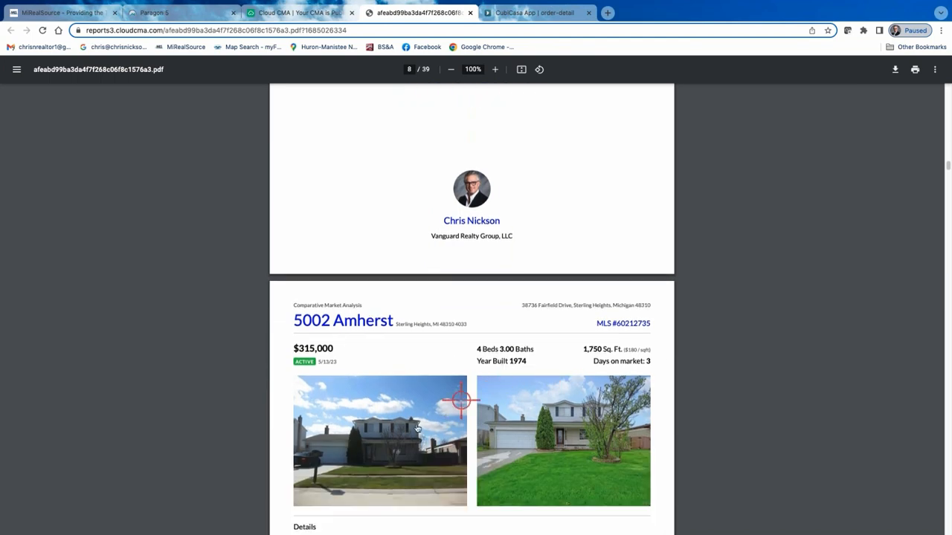
{"action": "scroll", "coordinate": [460, 400], "scroll_direction": "down", "scroll_amount": 1}
{"action": "scroll", "coordinate": [458, 375], "scroll_direction": "down", "scroll_amount": 1}
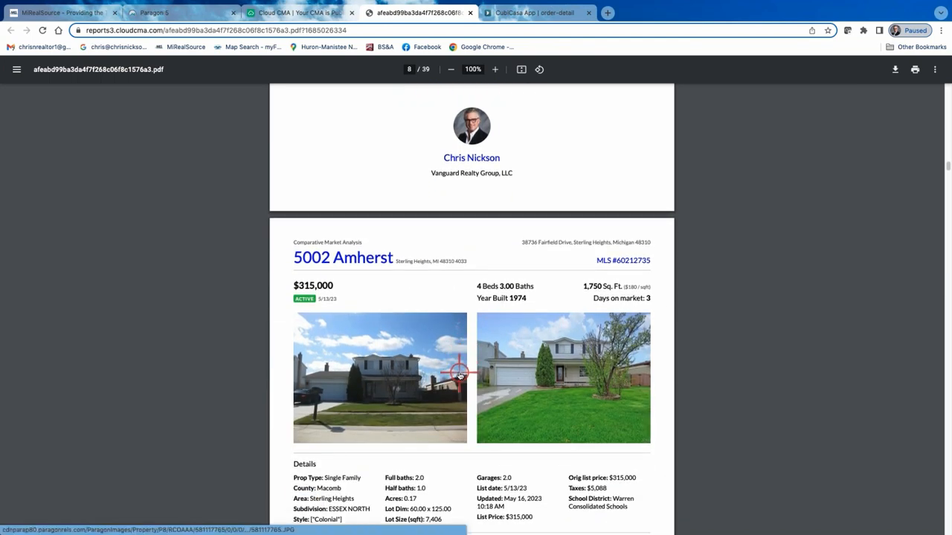
{"action": "scroll", "coordinate": [459, 375], "scroll_direction": "down", "scroll_amount": 1}
{"action": "scroll", "coordinate": [439, 327], "scroll_direction": "down", "scroll_amount": 2}
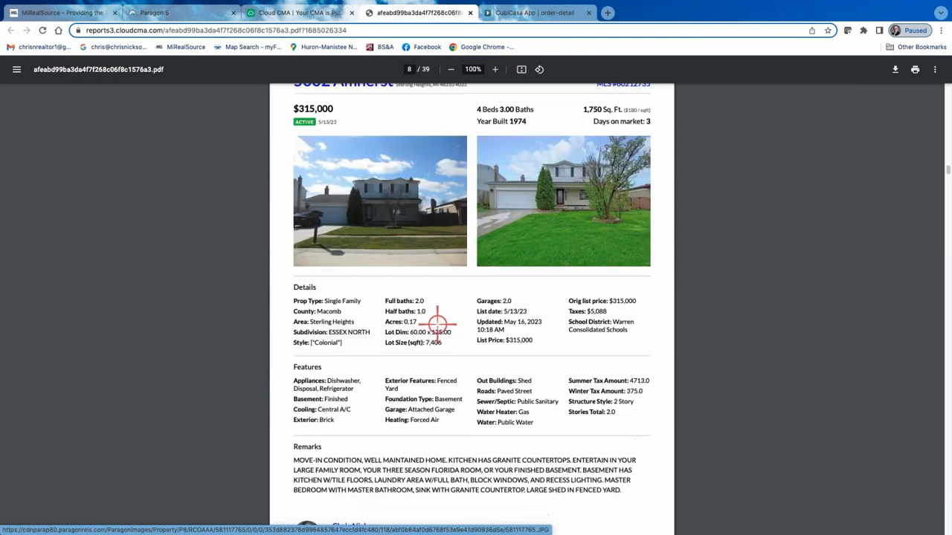
{"action": "scroll", "coordinate": [437, 324], "scroll_direction": "up", "scroll_amount": 1}
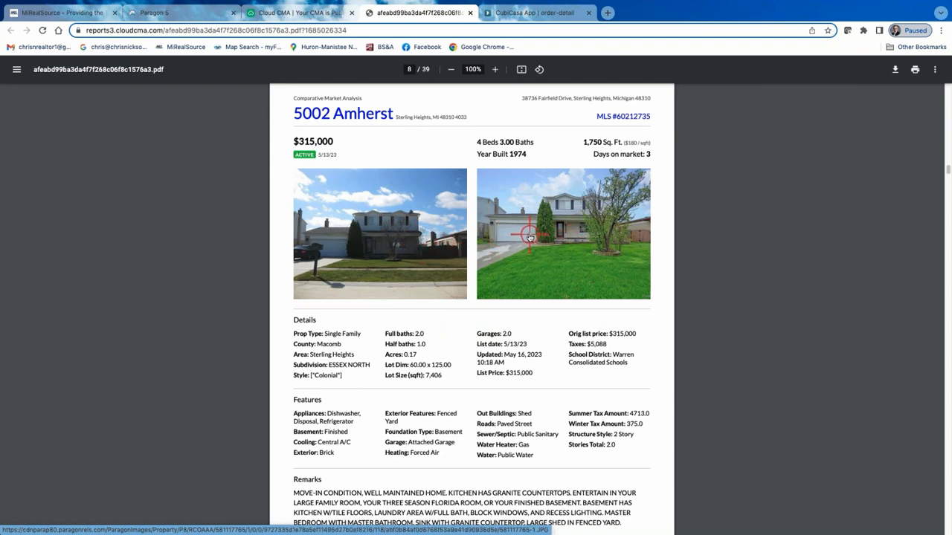
{"action": "scroll", "coordinate": [521, 240], "scroll_direction": "down", "scroll_amount": 1}
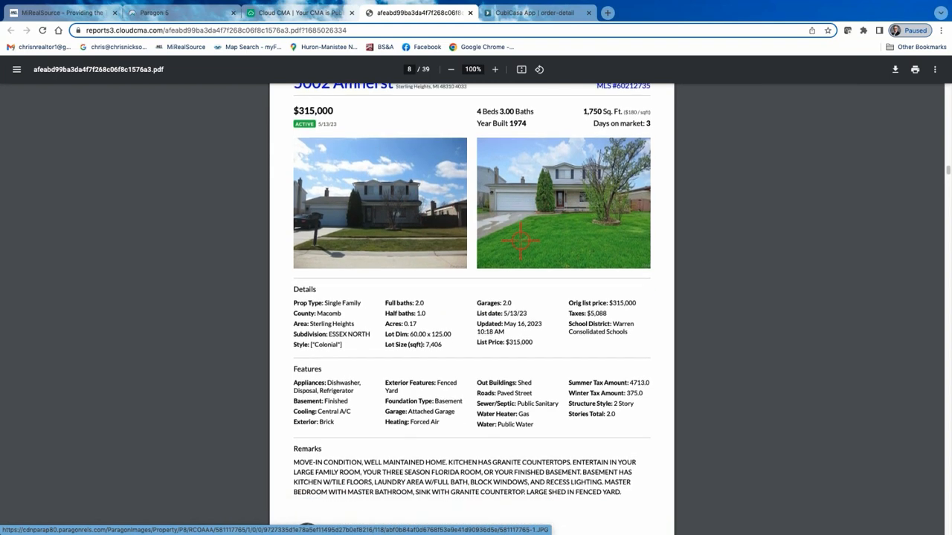
{"action": "scroll", "coordinate": [526, 399], "scroll_direction": "down", "scroll_amount": 5}
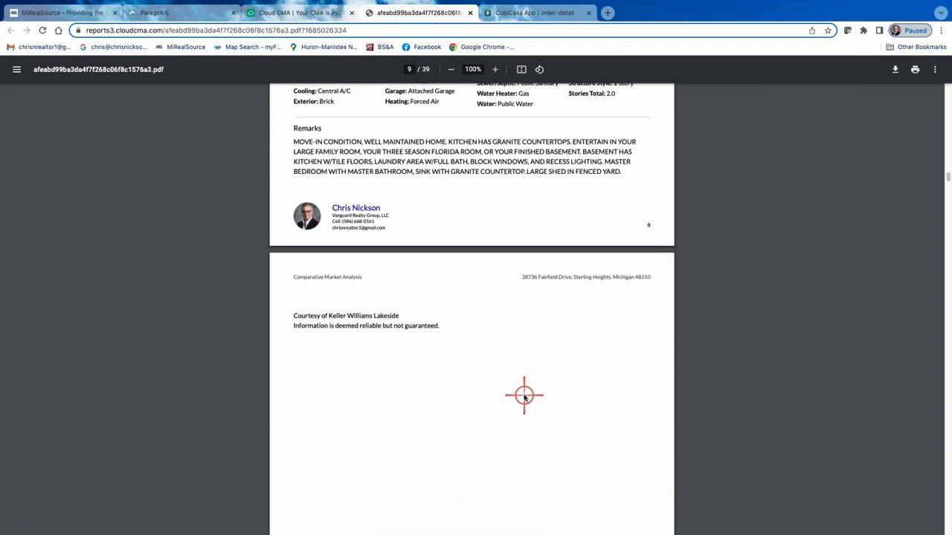
Look through the first active comparable's photo page in the PDF.
{"action": "scroll", "coordinate": [524, 396], "scroll_direction": "down", "scroll_amount": 9}
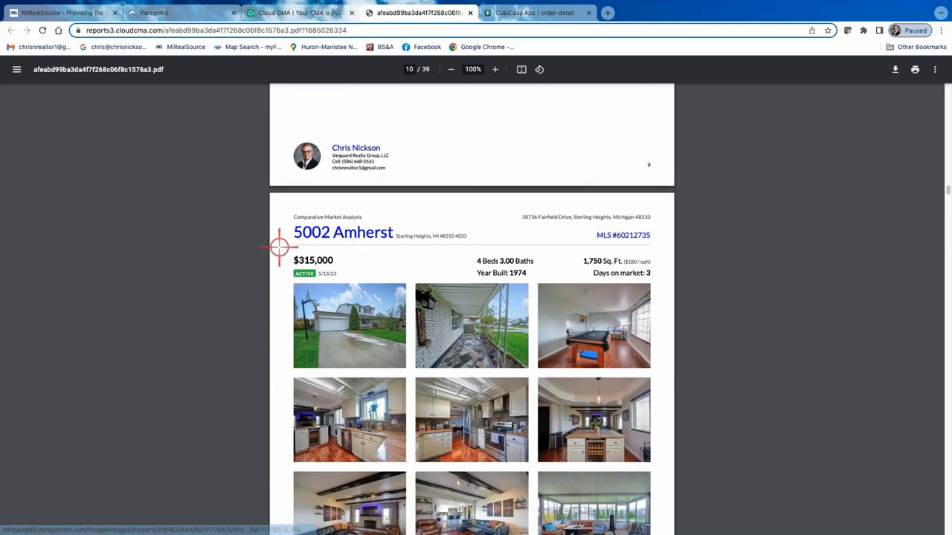
{"action": "scroll", "coordinate": [425, 308], "scroll_direction": "down", "scroll_amount": 1}
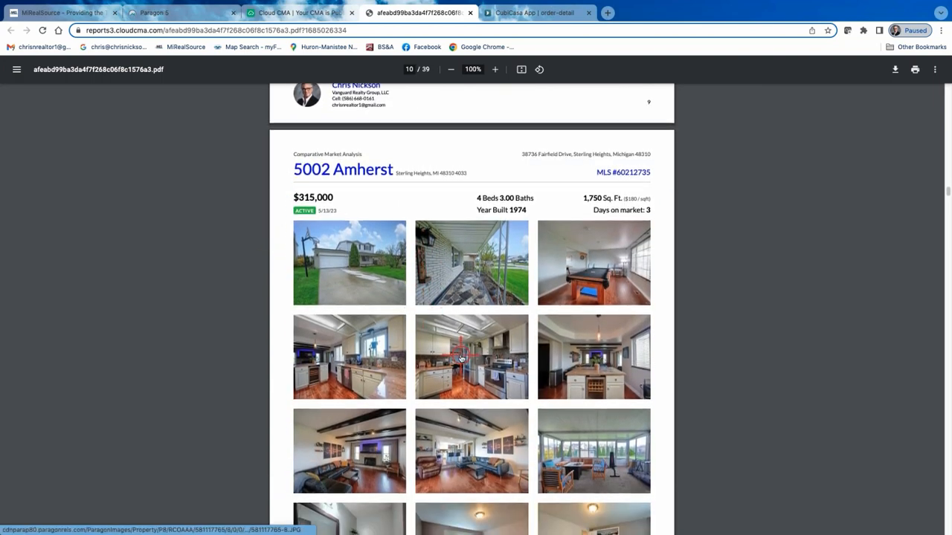
{"action": "scroll", "coordinate": [461, 359], "scroll_direction": "down", "scroll_amount": 5}
{"action": "scroll", "coordinate": [455, 352], "scroll_direction": "up", "scroll_amount": 3}
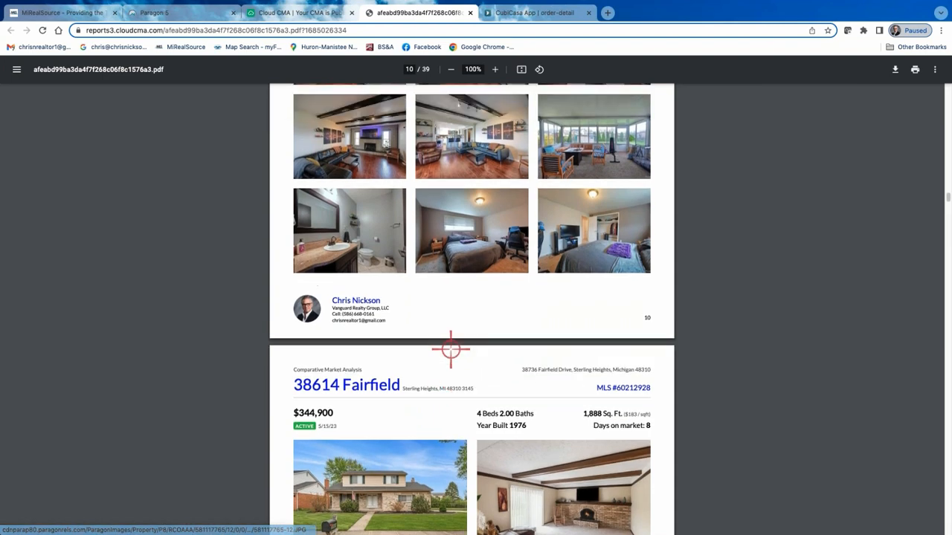
{"action": "scroll", "coordinate": [447, 346], "scroll_direction": "up", "scroll_amount": 1}
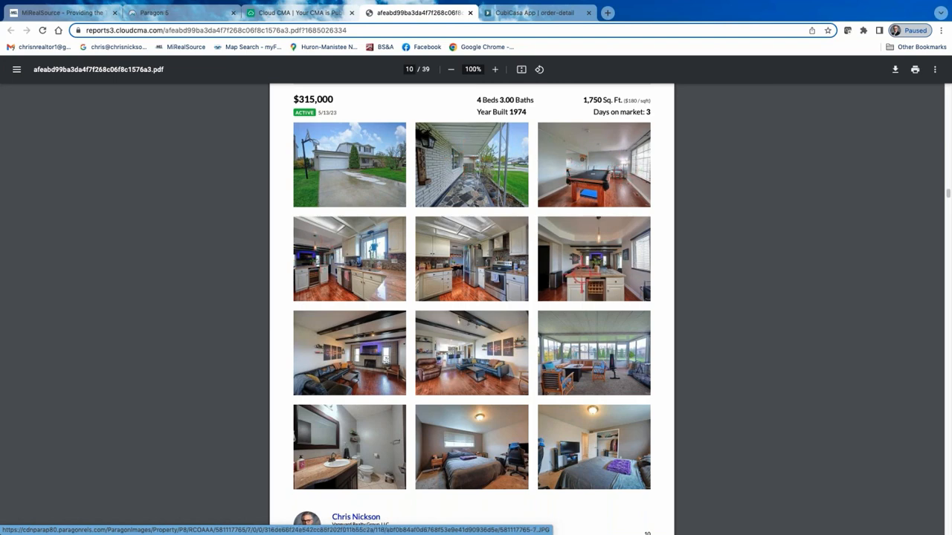
{"action": "scroll", "coordinate": [514, 372], "scroll_direction": "down", "scroll_amount": 1}
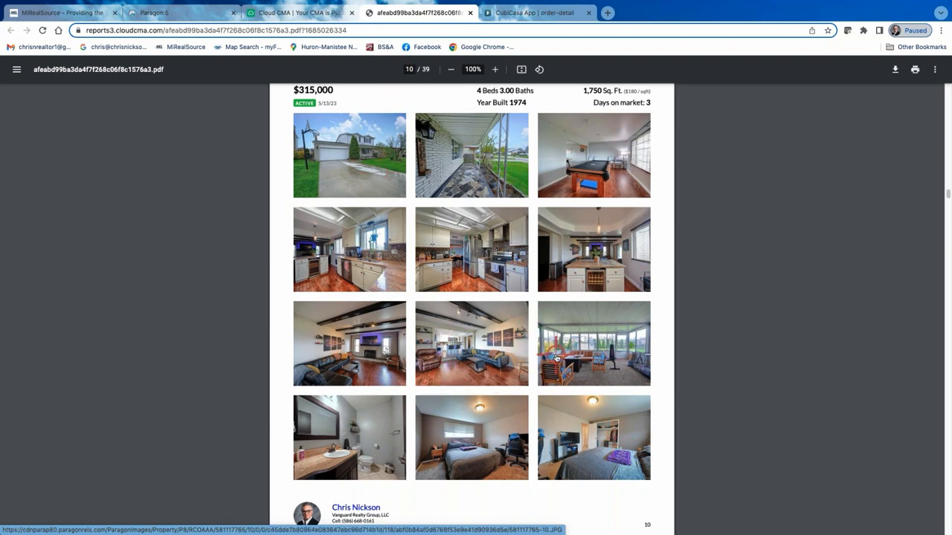
Review the second active comparable's details, overflow page and photo page in the PDF.
{"action": "scroll", "coordinate": [420, 349], "scroll_direction": "down", "scroll_amount": 5}
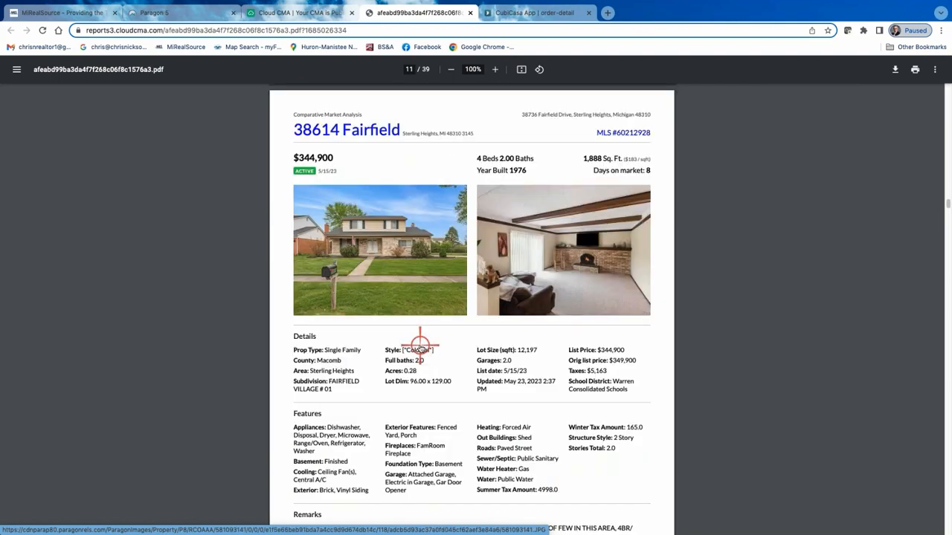
{"action": "scroll", "coordinate": [420, 346], "scroll_direction": "down", "scroll_amount": 7}
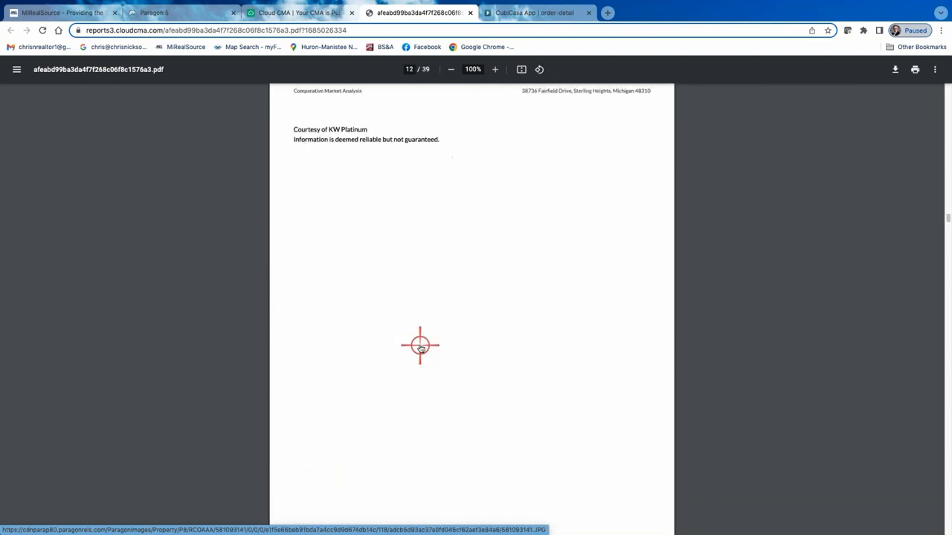
{"action": "scroll", "coordinate": [420, 346], "scroll_direction": "down", "scroll_amount": 6}
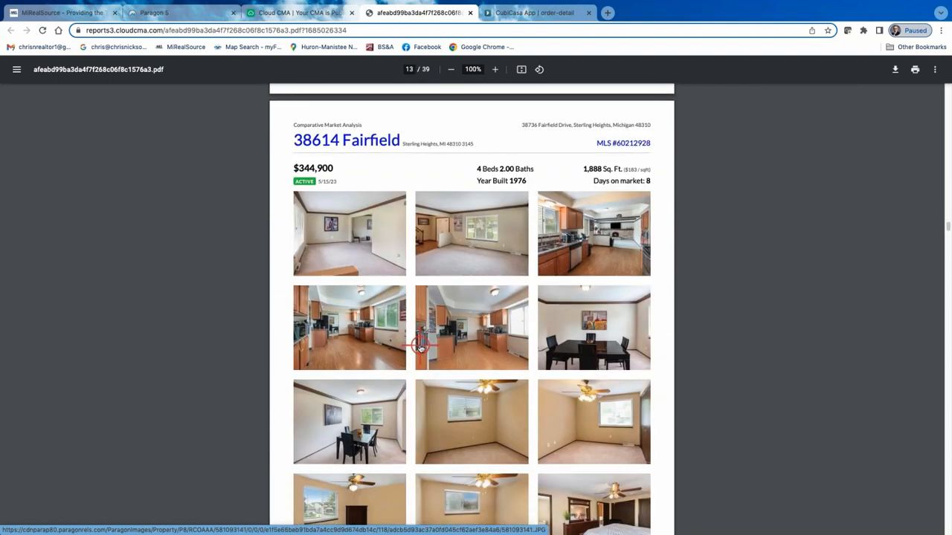
{"action": "scroll", "coordinate": [420, 348], "scroll_direction": "down", "scroll_amount": 1}
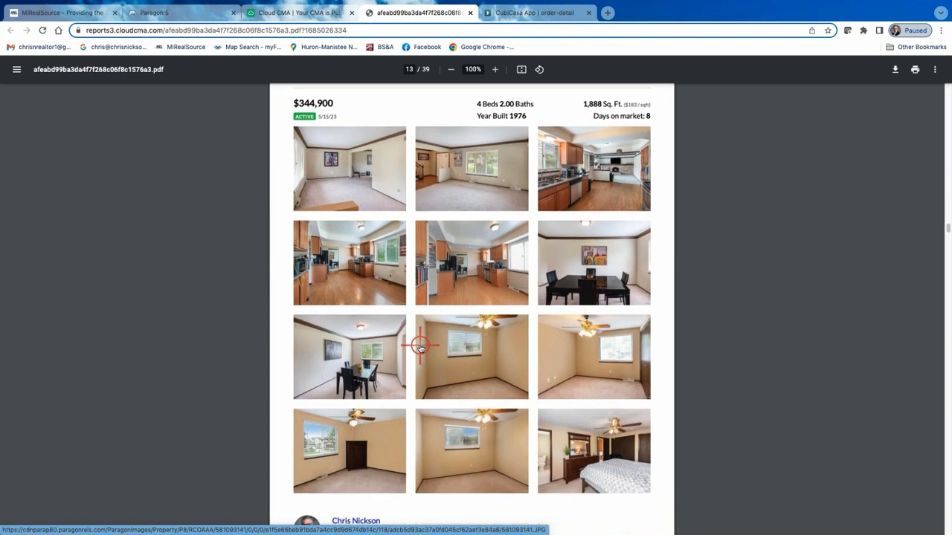
{"action": "scroll", "coordinate": [420, 348], "scroll_direction": "down", "scroll_amount": 4}
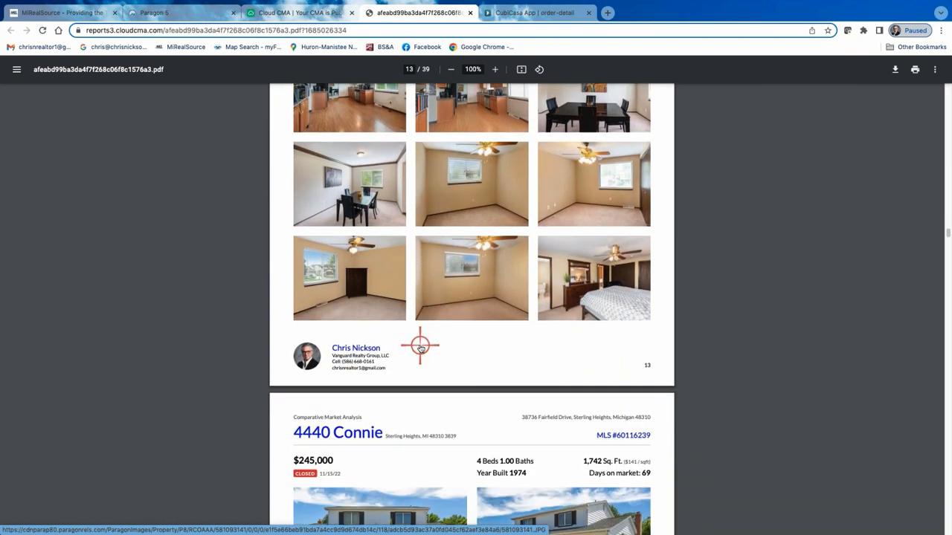
Review the first closed comparable's details and photo pages, and go back to the preceding comparable's photos.
{"action": "scroll", "coordinate": [420, 347], "scroll_direction": "down", "scroll_amount": 4}
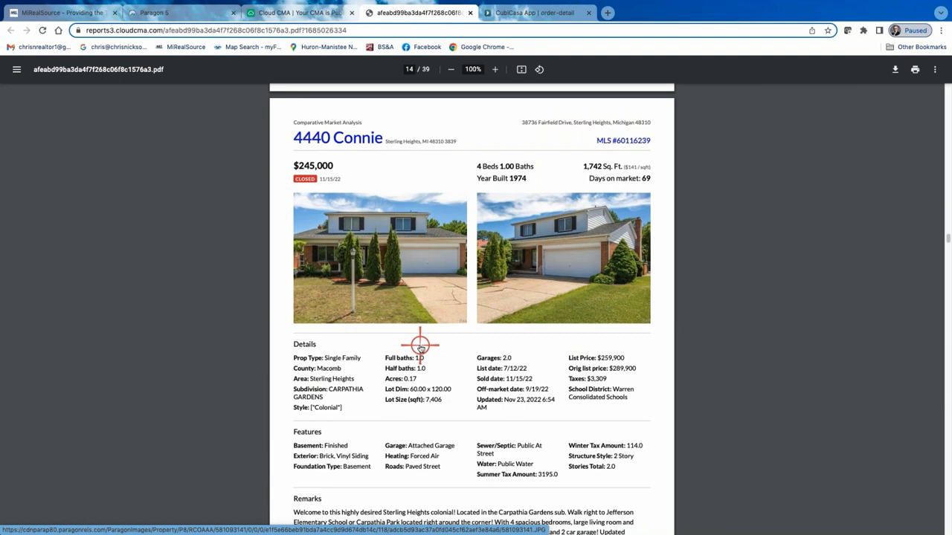
{"action": "scroll", "coordinate": [421, 346], "scroll_direction": "up", "scroll_amount": 1}
{"action": "scroll", "coordinate": [420, 347], "scroll_direction": "down", "scroll_amount": 12}
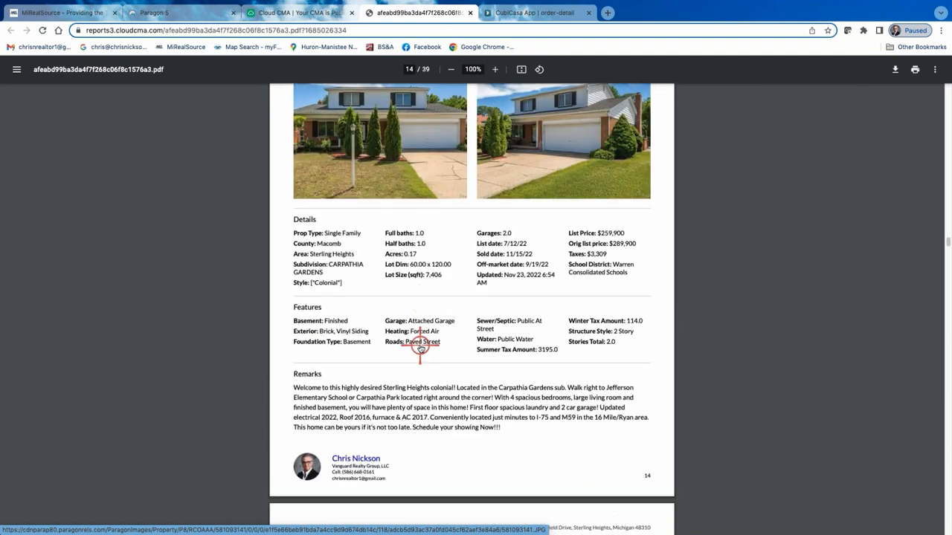
{"action": "scroll", "coordinate": [420, 346], "scroll_direction": "down", "scroll_amount": 6}
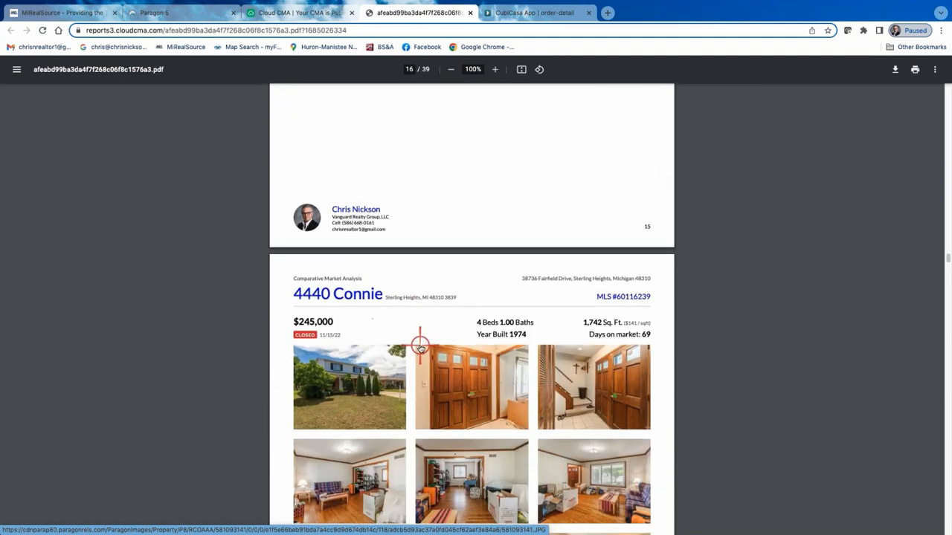
{"action": "scroll", "coordinate": [420, 348], "scroll_direction": "down", "scroll_amount": 2}
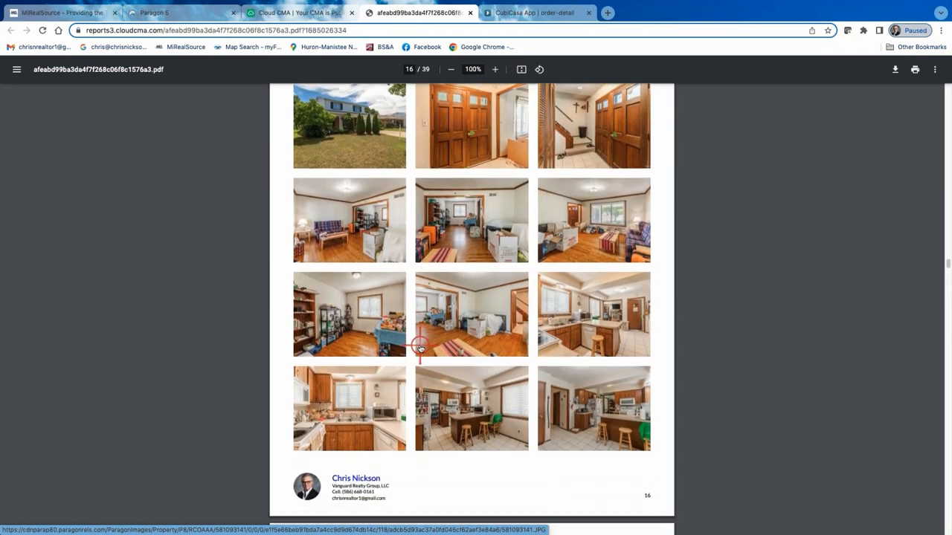
{"action": "scroll", "coordinate": [420, 346], "scroll_direction": "up", "scroll_amount": 20}
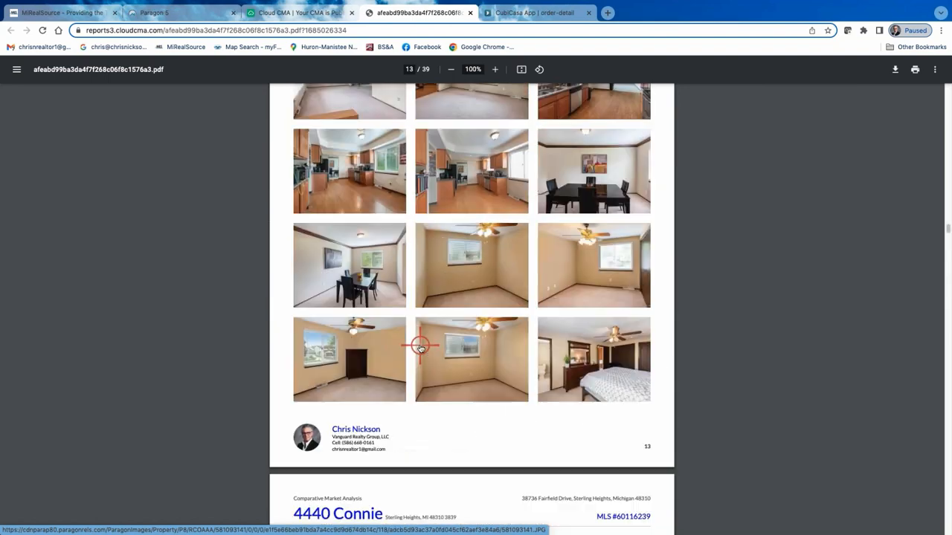
Return to the CMA reports list in Cloud CMA and reopen the Sterling Heights clients' report at its Customize stage.
{"action": "left_click", "coordinate": [306, 13]}
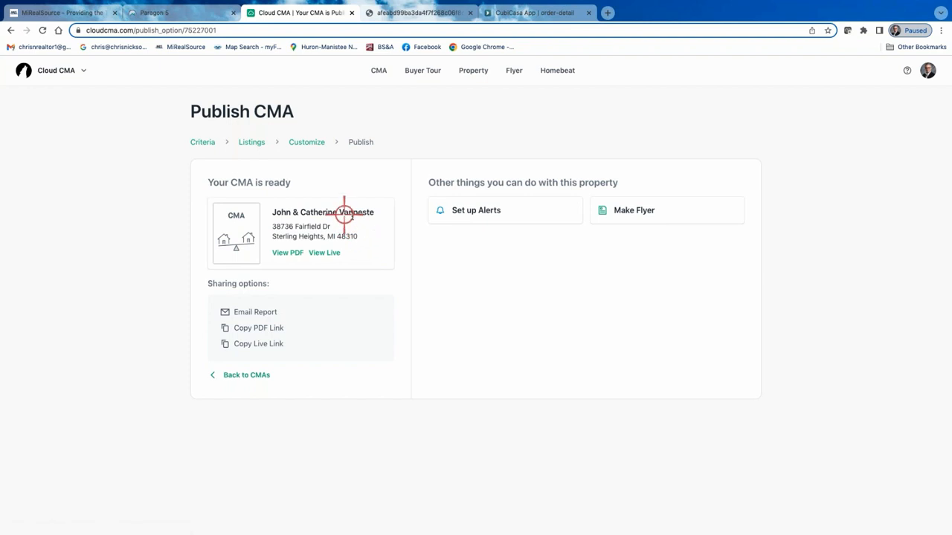
{"action": "left_click", "coordinate": [253, 376]}
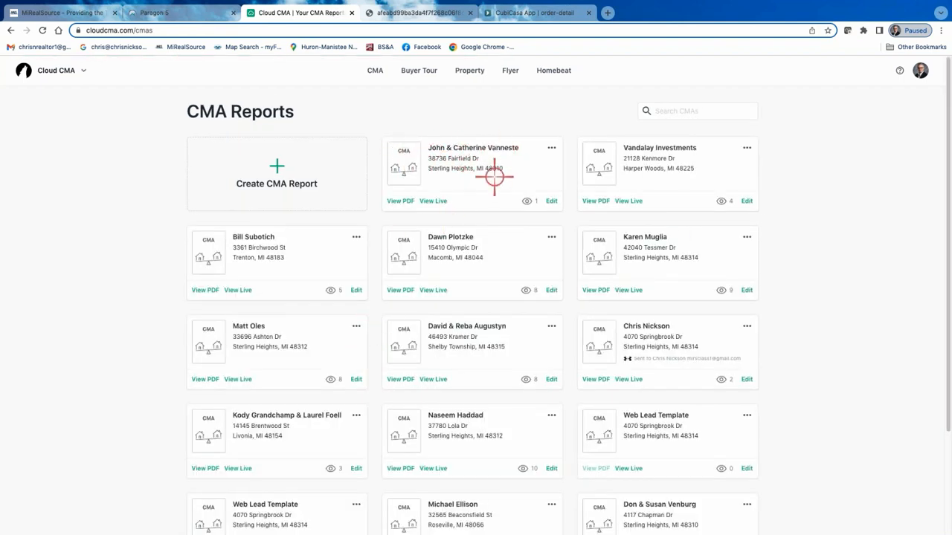
{"action": "left_click", "coordinate": [552, 200]}
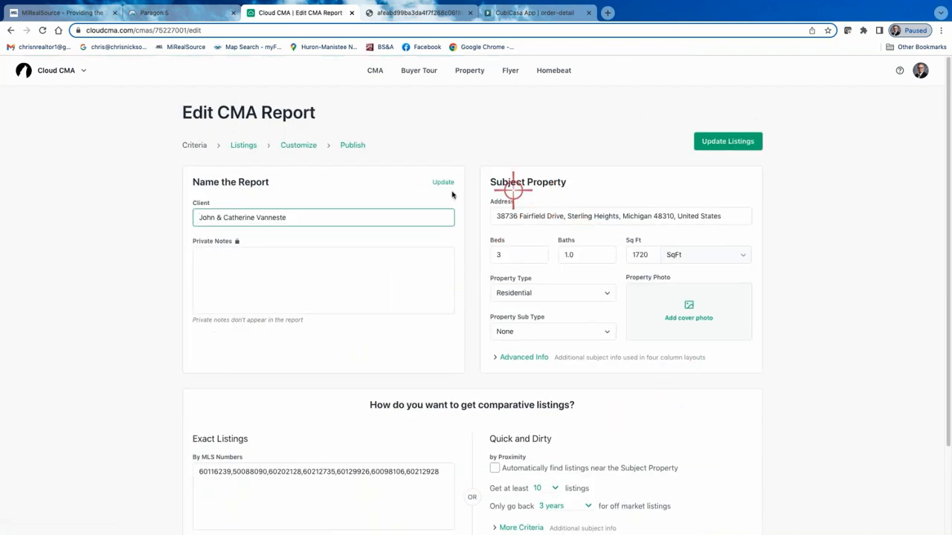
{"action": "left_click", "coordinate": [293, 146]}
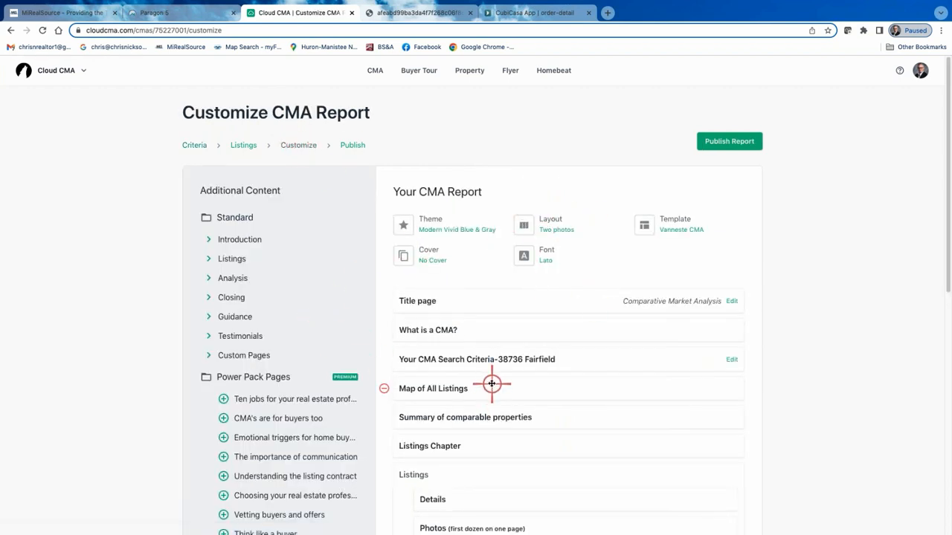
Add the More photos (all the rest) page to the report's listings and change the layout to Photo with max data.
{"action": "scroll", "coordinate": [491, 384], "scroll_direction": "down", "scroll_amount": 2}
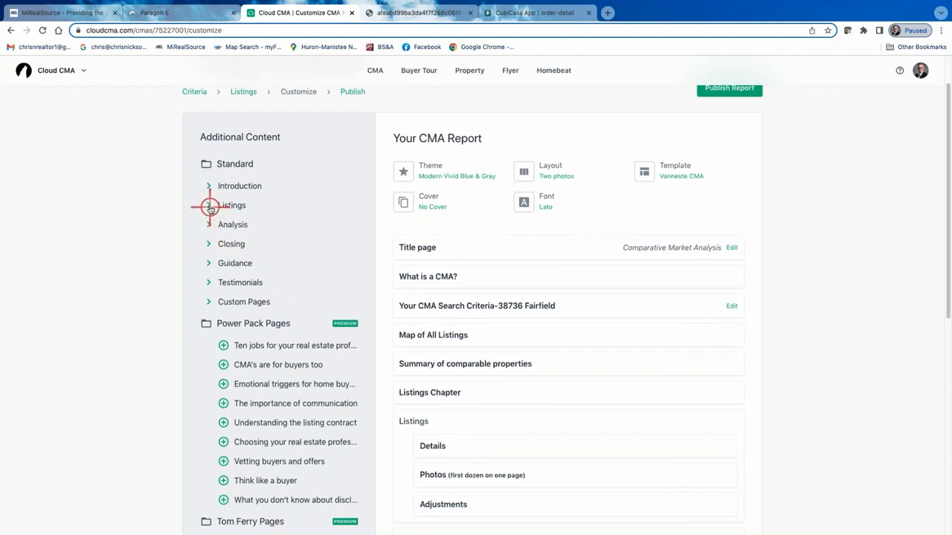
{"action": "left_click", "coordinate": [209, 207]}
{"action": "left_click", "coordinate": [225, 220]}
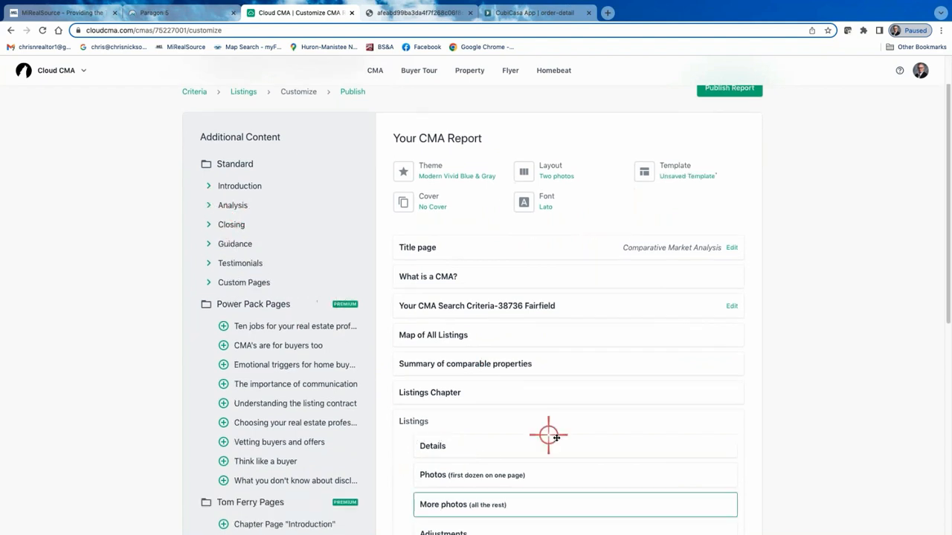
{"action": "left_click", "coordinate": [559, 173]}
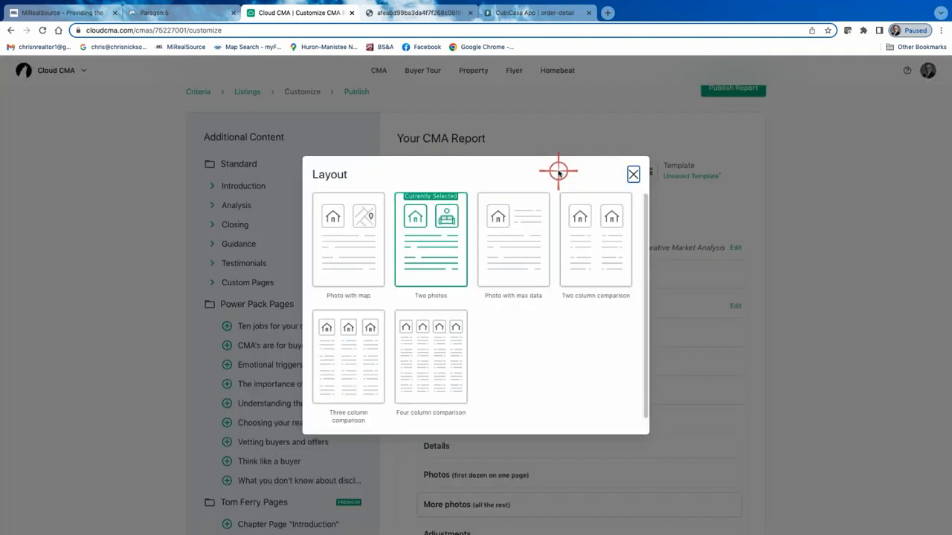
{"action": "left_click", "coordinate": [522, 250]}
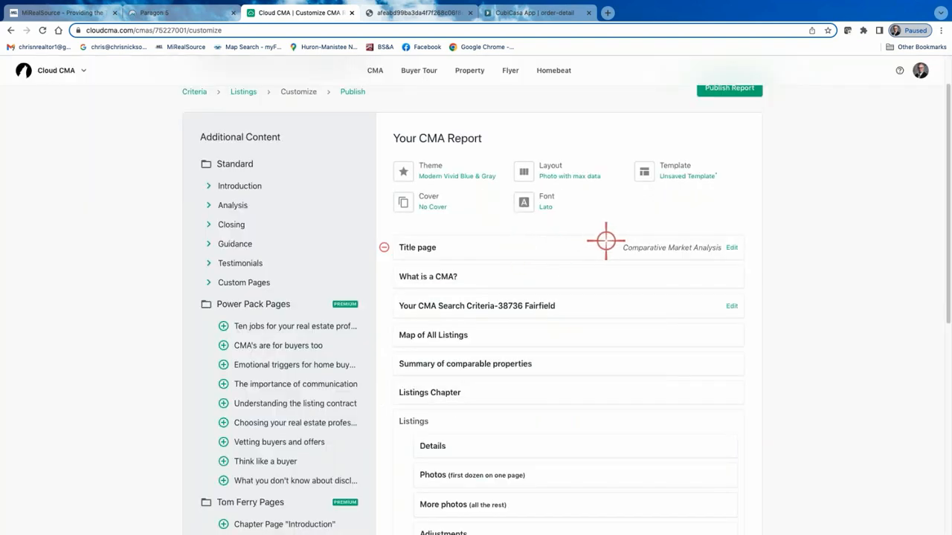
Save the report's current page set as a custom template named with the clients' surname followed by CMA.
{"action": "scroll", "coordinate": [639, 223], "scroll_direction": "up", "scroll_amount": 2}
{"action": "left_click", "coordinate": [671, 220]}
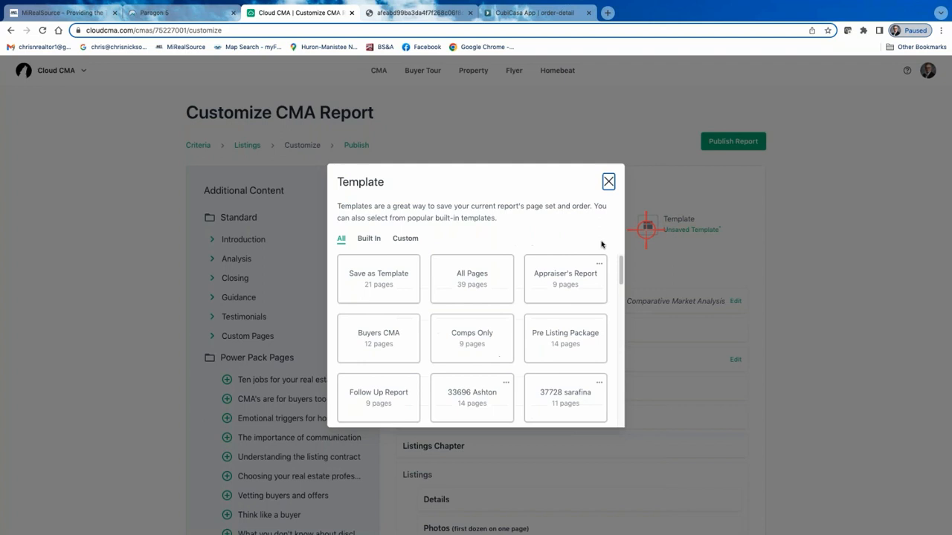
{"action": "left_click", "coordinate": [384, 286]}
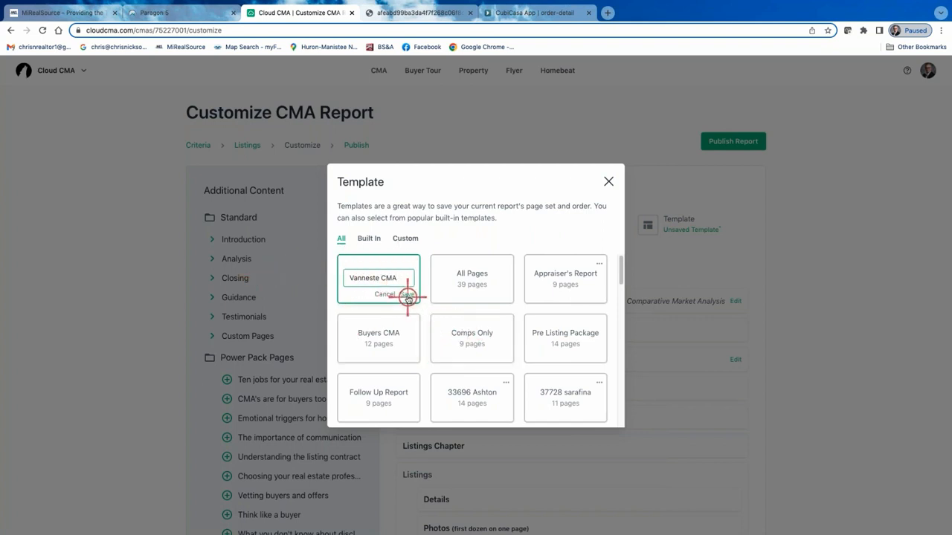
{"action": "left_click", "coordinate": [408, 294]}
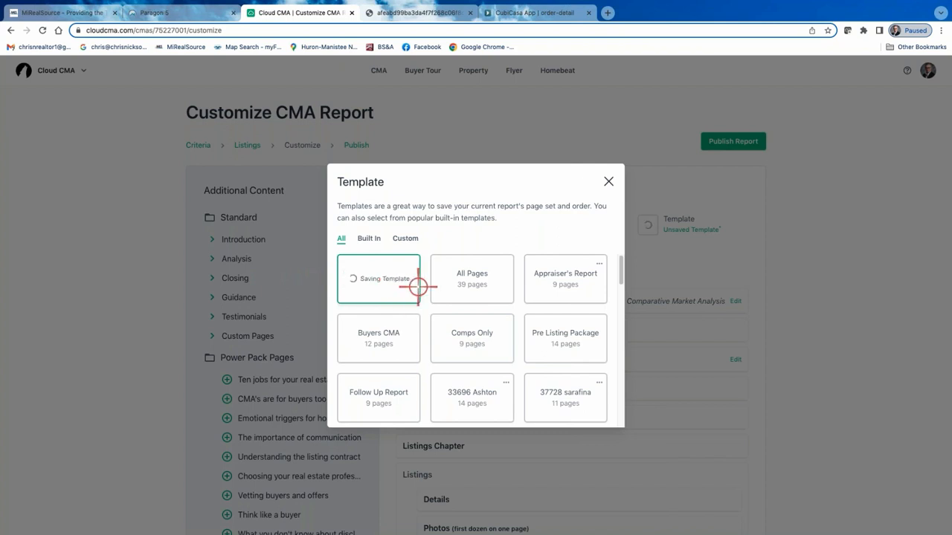
{"action": "left_click", "coordinate": [608, 181]}
Publish the customized CMA report, close the outdated PDF, and open the newly generated PDF.
{"action": "left_click", "coordinate": [731, 141]}
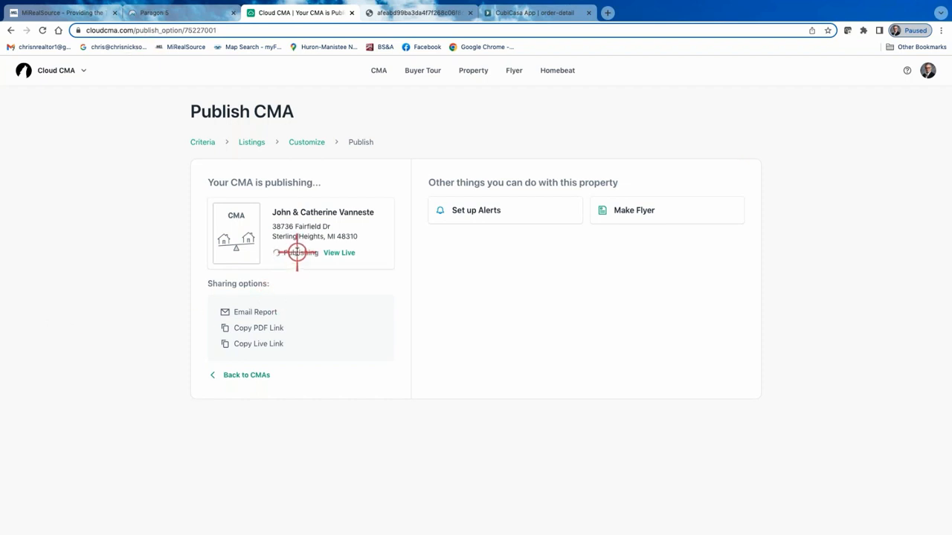
{"action": "left_click", "coordinate": [471, 13]}
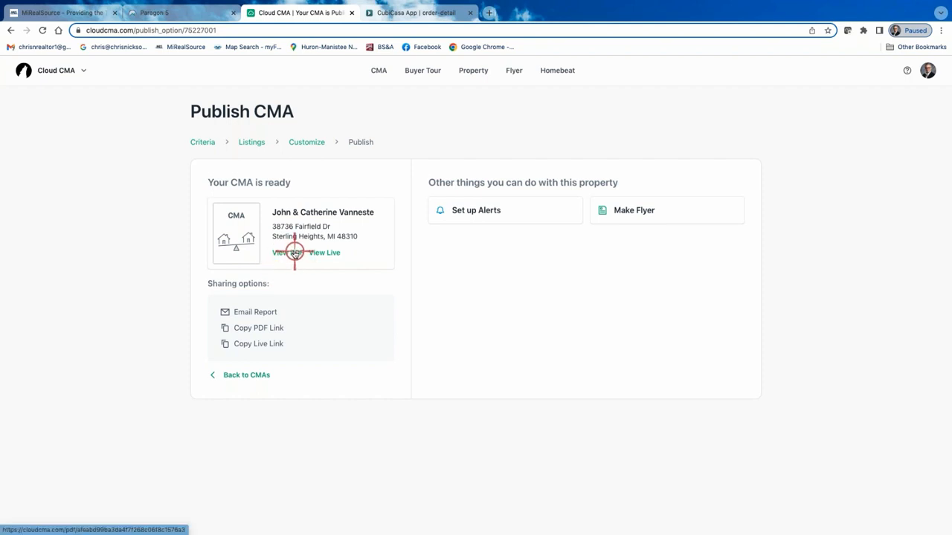
{"action": "left_click", "coordinate": [294, 253]}
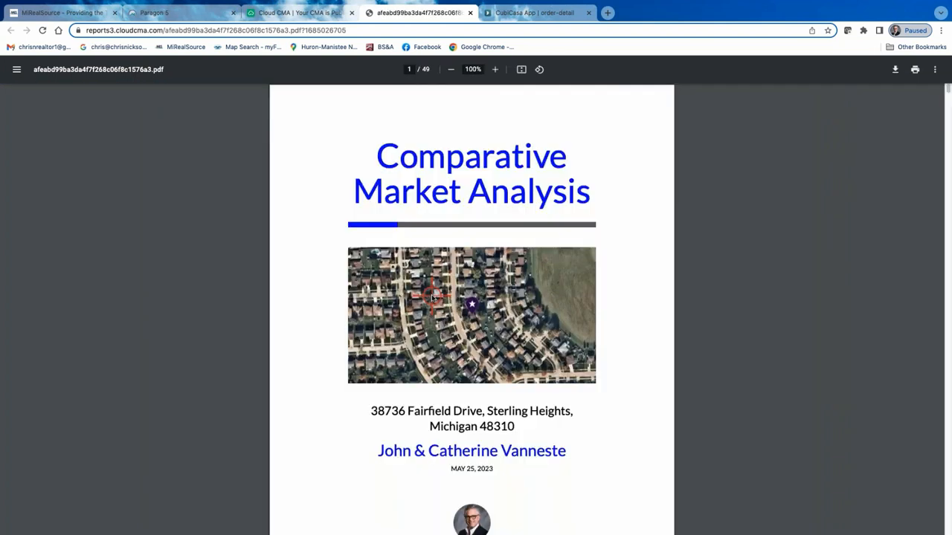
Review the new PDF's opening pages and the first active comparable's single-page details and photo pages.
{"action": "scroll", "coordinate": [432, 296], "scroll_direction": "down", "scroll_amount": 10}
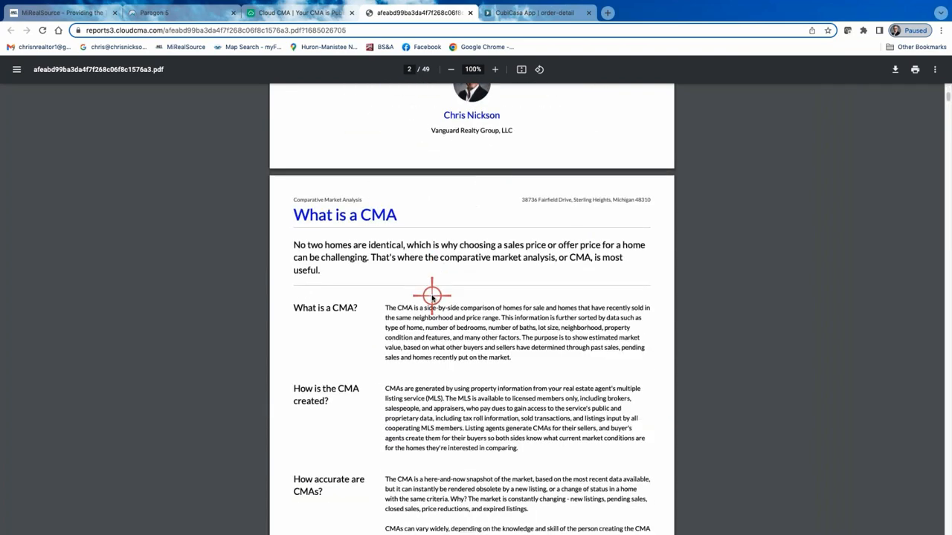
{"action": "scroll", "coordinate": [432, 296], "scroll_direction": "down", "scroll_amount": 15}
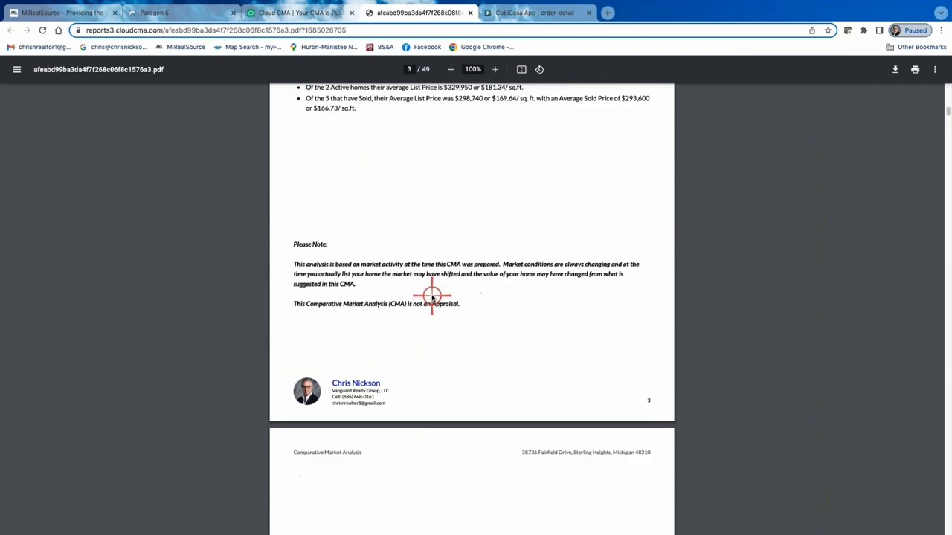
{"action": "scroll", "coordinate": [432, 296], "scroll_direction": "down", "scroll_amount": 10}
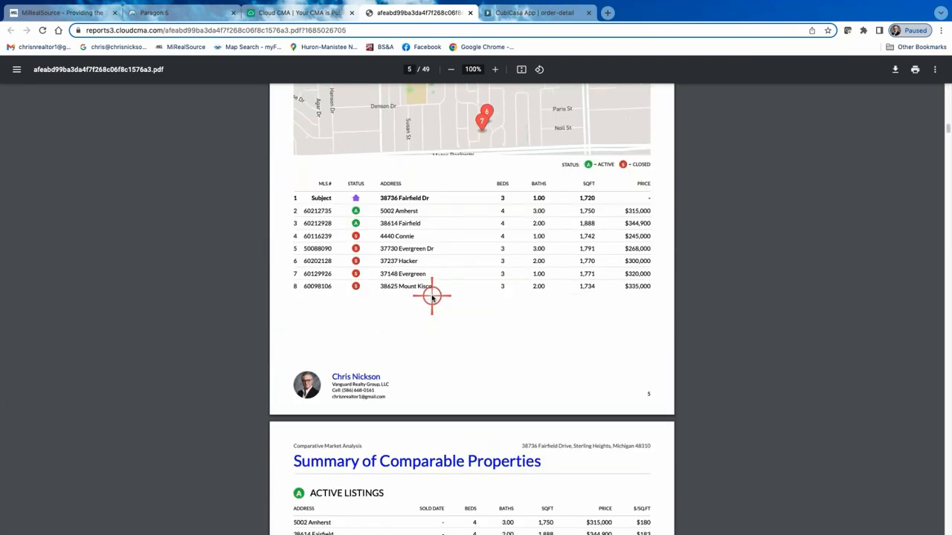
{"action": "scroll", "coordinate": [433, 296], "scroll_direction": "down", "scroll_amount": 20}
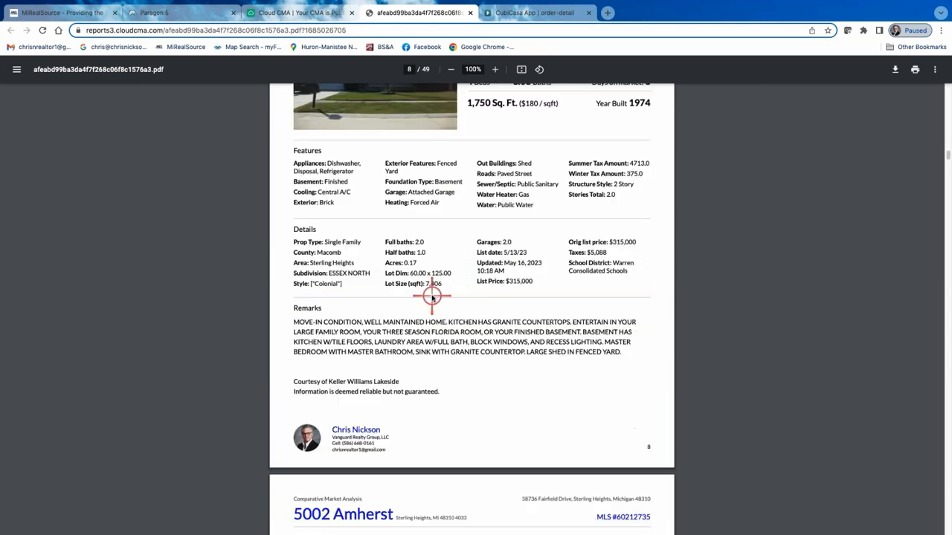
{"action": "scroll", "coordinate": [433, 296], "scroll_direction": "down", "scroll_amount": 3}
{"action": "scroll", "coordinate": [432, 296], "scroll_direction": "up", "scroll_amount": 6}
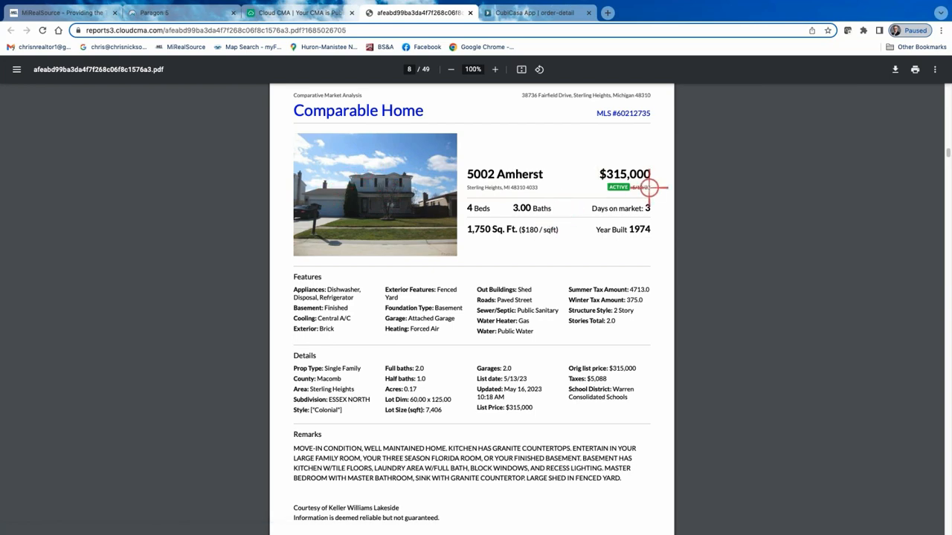
{"action": "scroll", "coordinate": [558, 230], "scroll_direction": "down", "scroll_amount": 5}
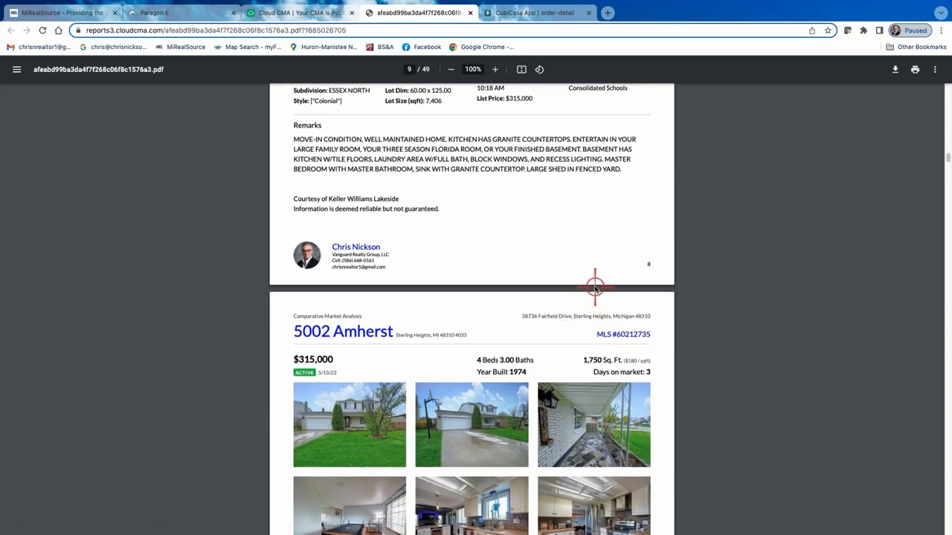
{"action": "scroll", "coordinate": [595, 288], "scroll_direction": "down", "scroll_amount": 3}
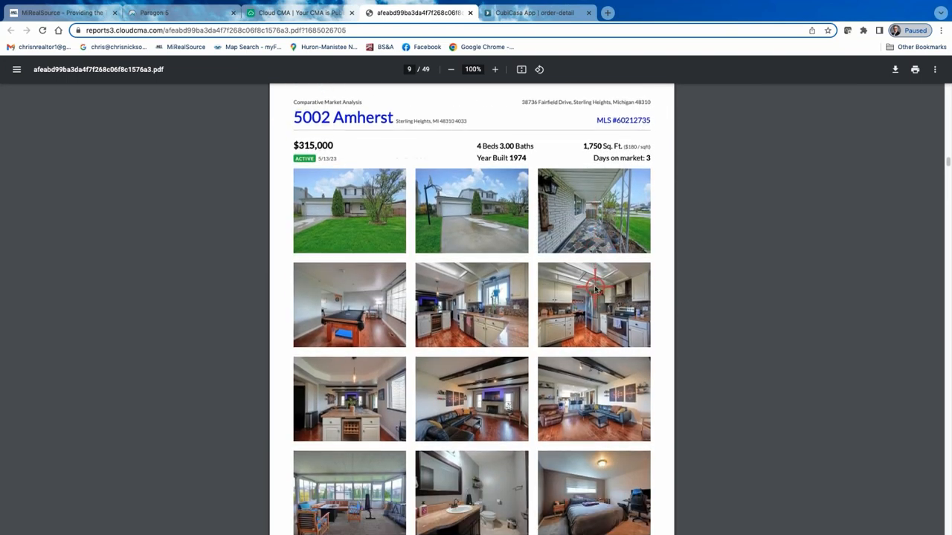
{"action": "scroll", "coordinate": [595, 288], "scroll_direction": "down", "scroll_amount": 7}
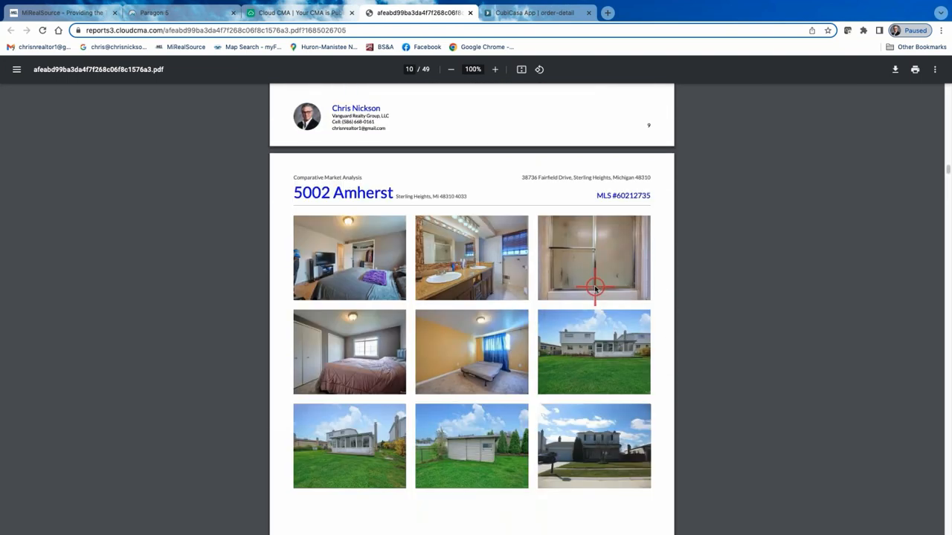
Examine the second active comparable's details, photo pages and floor plans in the new PDF.
{"action": "scroll", "coordinate": [595, 288], "scroll_direction": "down", "scroll_amount": 8}
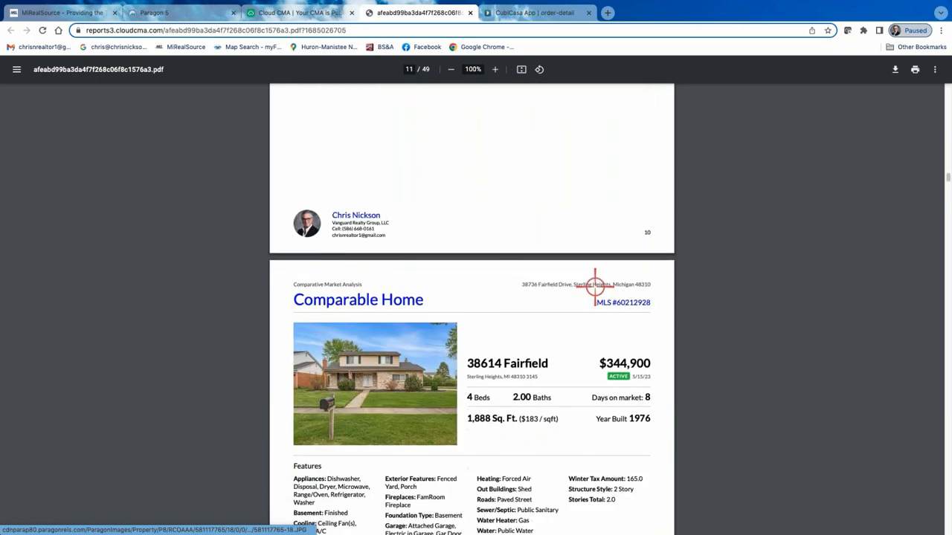
{"action": "scroll", "coordinate": [595, 288], "scroll_direction": "down", "scroll_amount": 10}
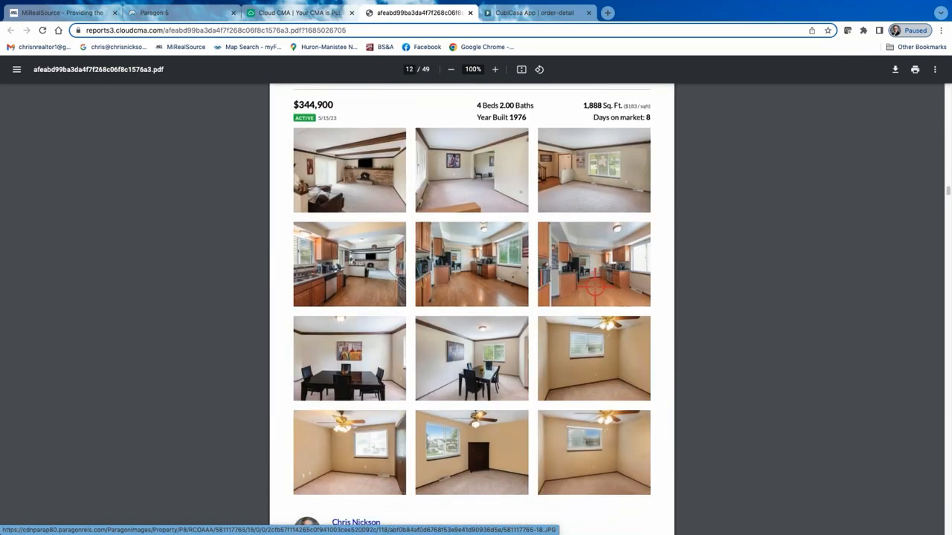
{"action": "scroll", "coordinate": [595, 288], "scroll_direction": "down", "scroll_amount": 10}
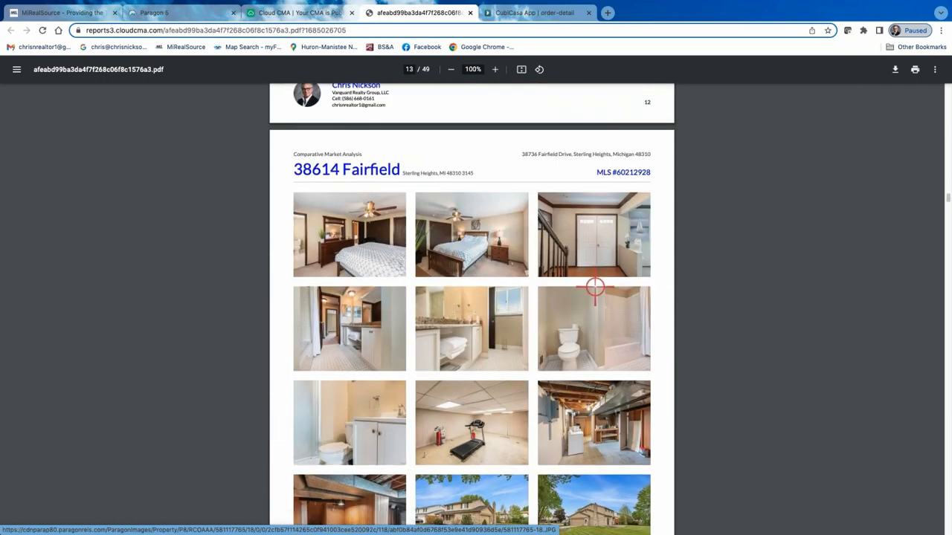
{"action": "scroll", "coordinate": [595, 288], "scroll_direction": "down", "scroll_amount": 8}
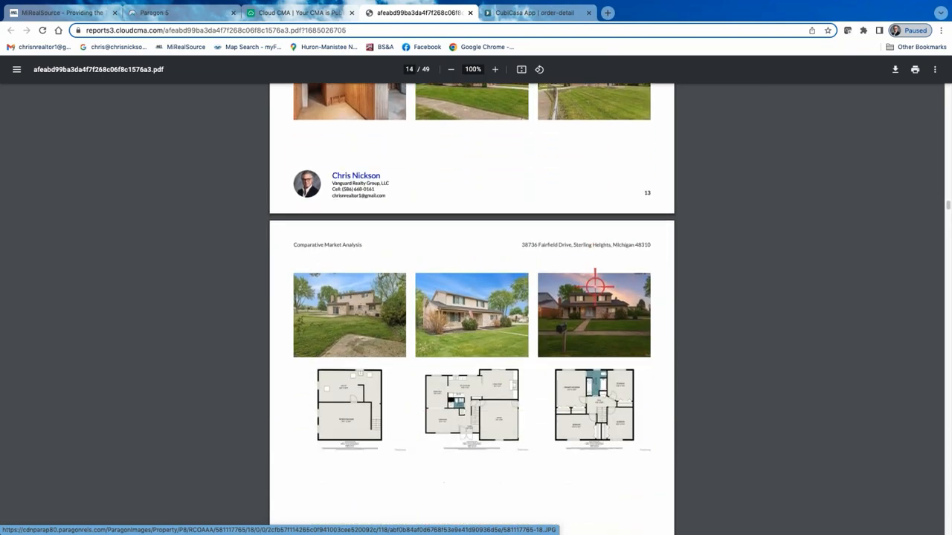
Examine all photo pages of the first closed comparable, then go back through its interior photos.
{"action": "scroll", "coordinate": [595, 288], "scroll_direction": "down", "scroll_amount": 12}
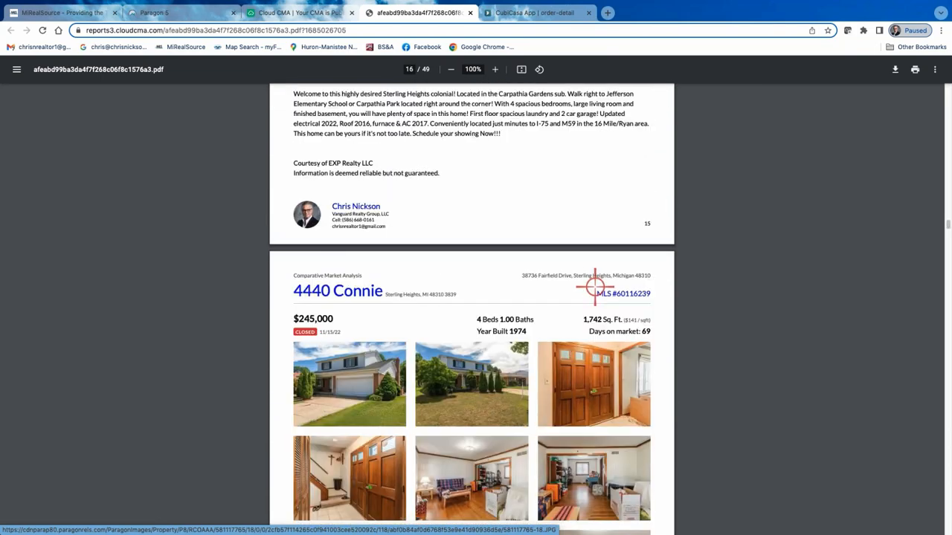
{"action": "scroll", "coordinate": [595, 288], "scroll_direction": "down", "scroll_amount": 10}
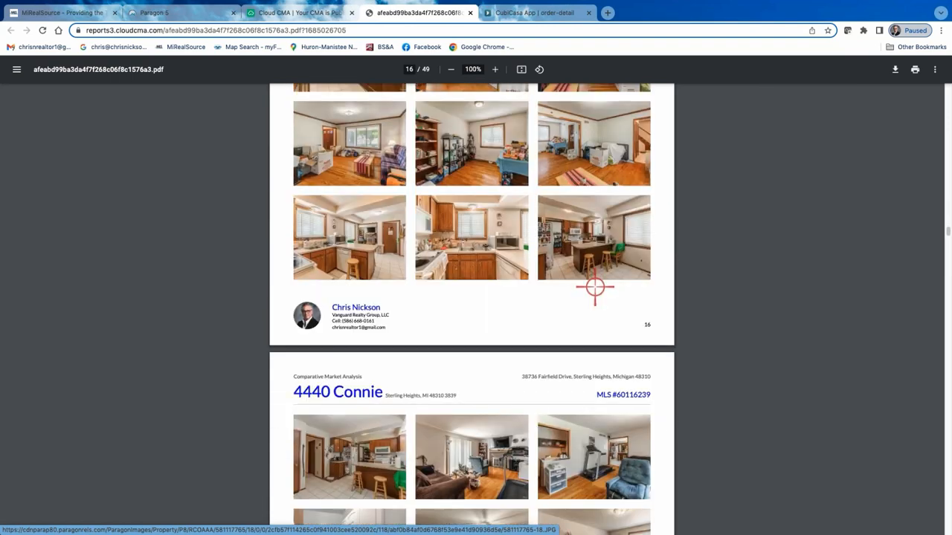
{"action": "scroll", "coordinate": [595, 287], "scroll_direction": "down", "scroll_amount": 9}
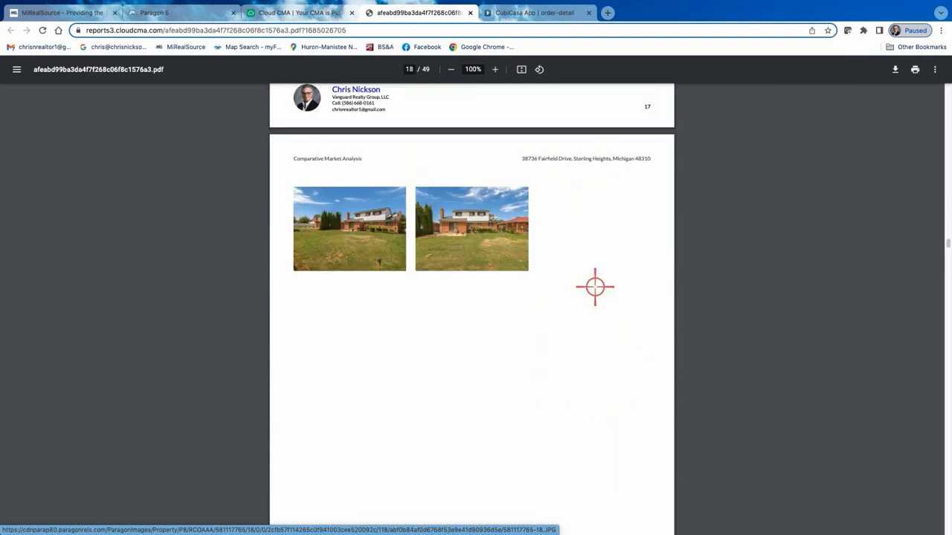
{"action": "scroll", "coordinate": [595, 287], "scroll_direction": "up", "scroll_amount": 3}
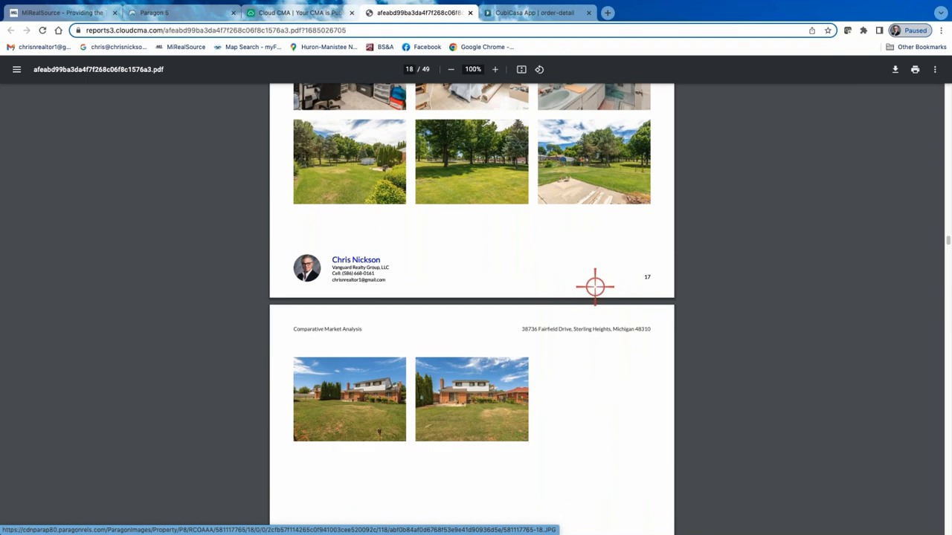
{"action": "scroll", "coordinate": [595, 287], "scroll_direction": "up", "scroll_amount": 5}
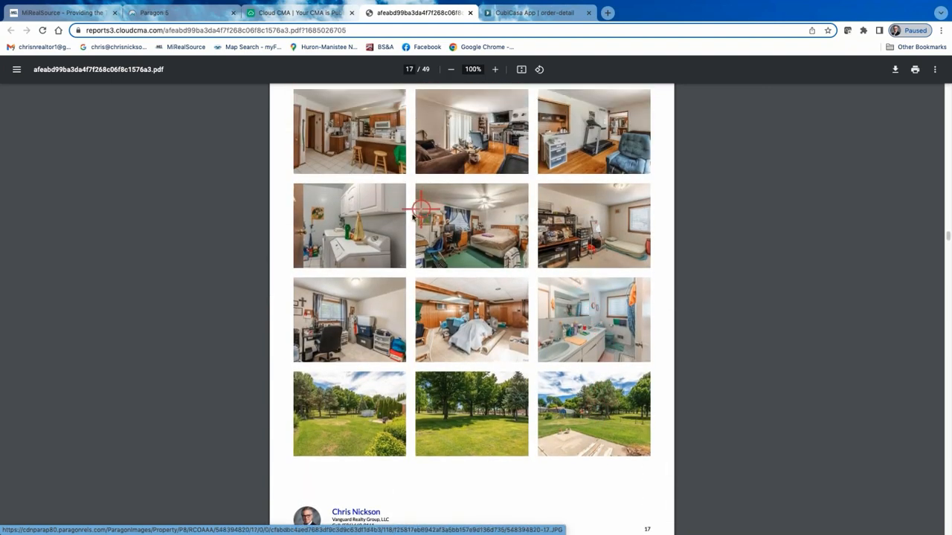
{"action": "scroll", "coordinate": [444, 224], "scroll_direction": "up", "scroll_amount": 1}
{"action": "scroll", "coordinate": [444, 224], "scroll_direction": "up", "scroll_amount": 5}
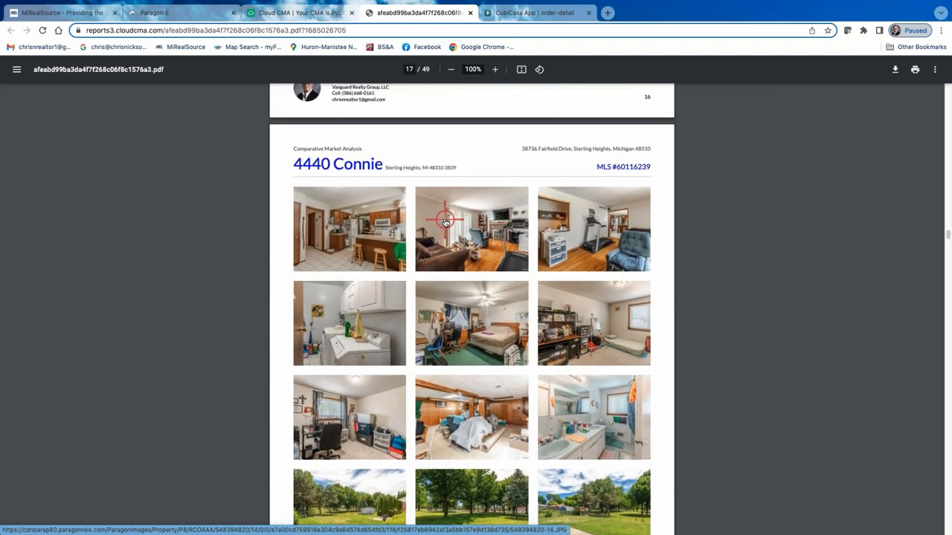
{"action": "scroll", "coordinate": [446, 211], "scroll_direction": "up", "scroll_amount": 2}
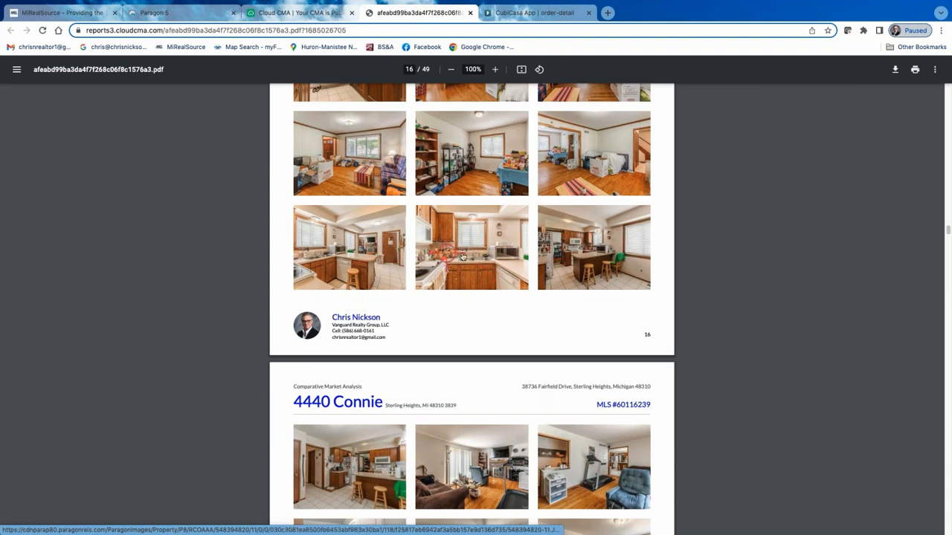
{"action": "scroll", "coordinate": [464, 257], "scroll_direction": "up", "scroll_amount": 3}
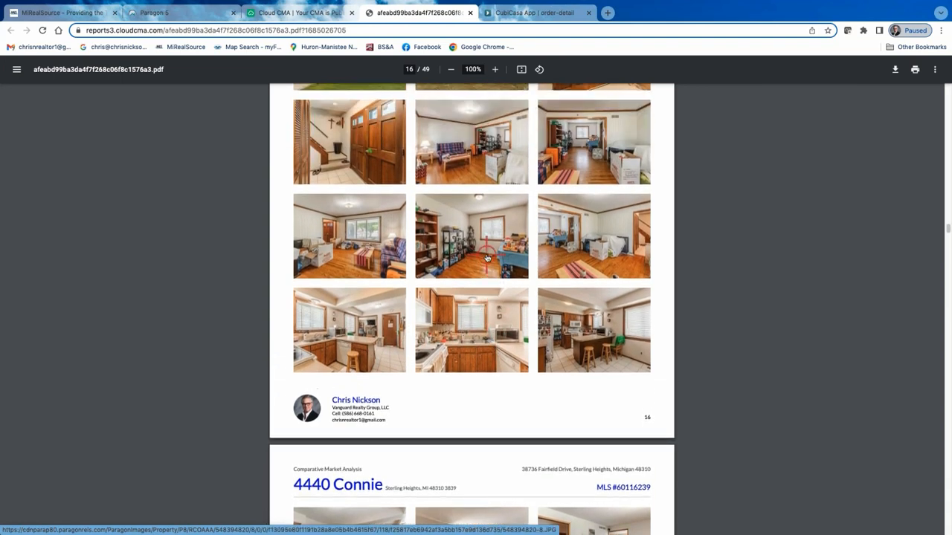
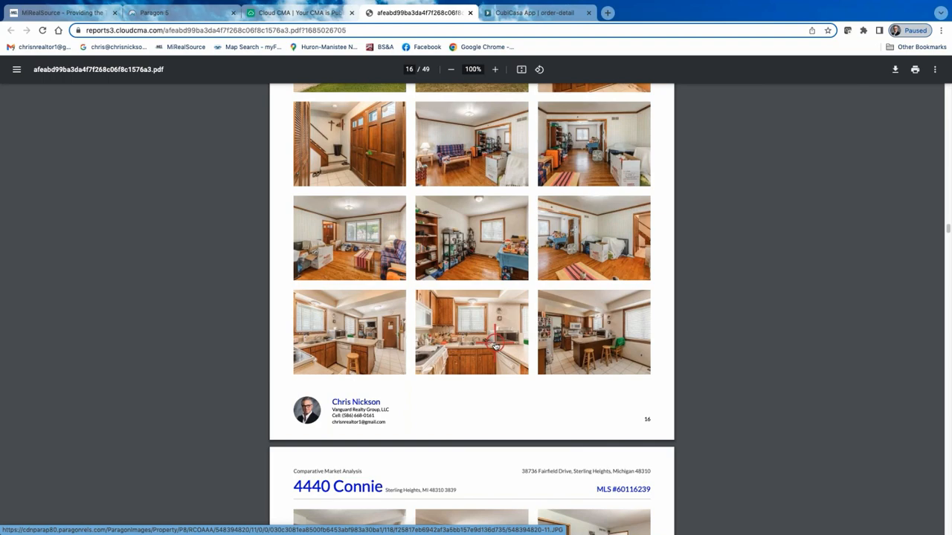
Review the remaining photo pages of the first closed comparable and the photo pages of the second closed comparable.
{"action": "scroll", "coordinate": [476, 350], "scroll_direction": "up", "scroll_amount": 3}
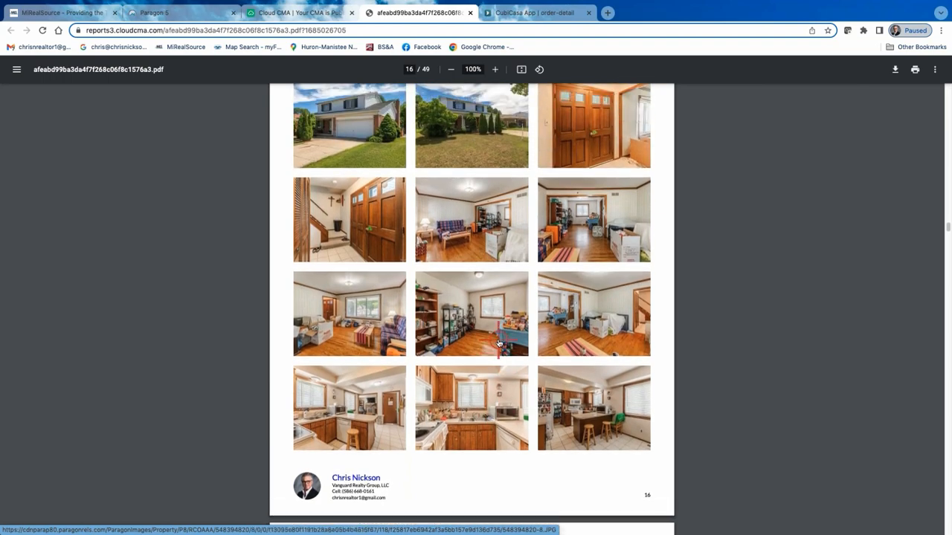
{"action": "scroll", "coordinate": [587, 272], "scroll_direction": "down", "scroll_amount": 10}
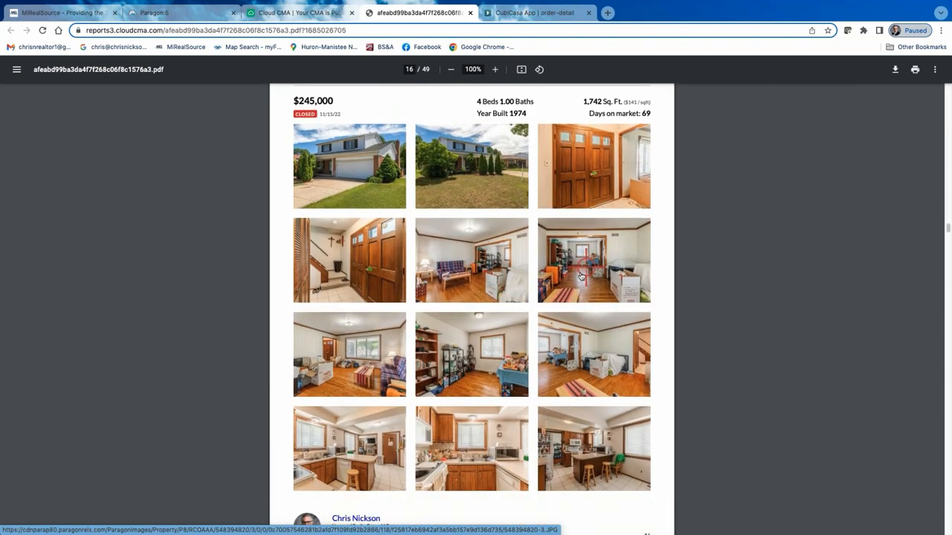
{"action": "scroll", "coordinate": [519, 360], "scroll_direction": "down", "scroll_amount": 4}
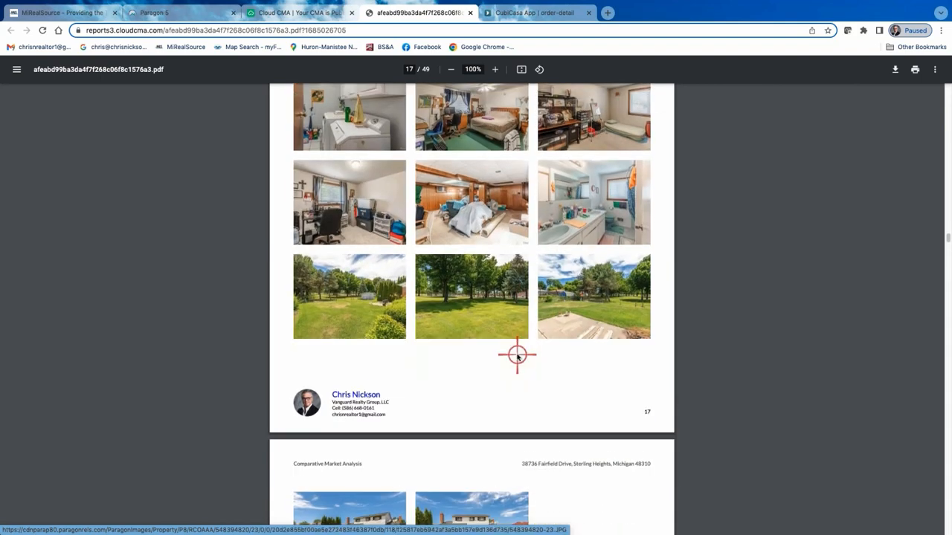
{"action": "scroll", "coordinate": [477, 360], "scroll_direction": "down", "scroll_amount": 15}
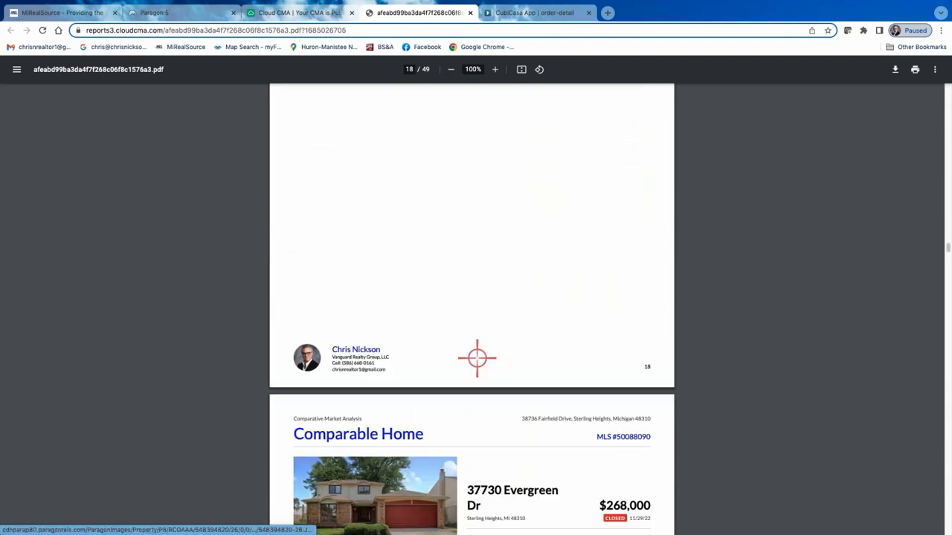
{"action": "scroll", "coordinate": [475, 363], "scroll_direction": "down", "scroll_amount": 5}
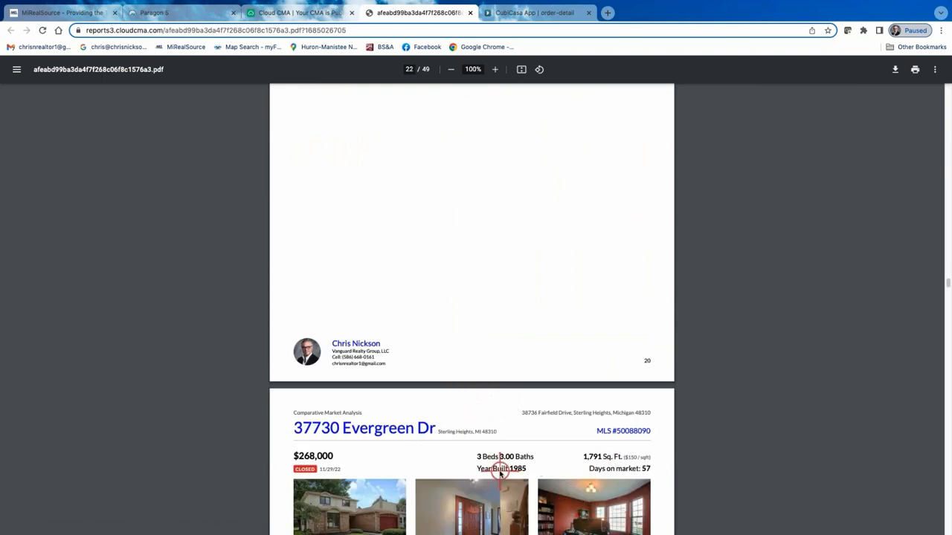
{"action": "scroll", "coordinate": [510, 452], "scroll_direction": "down", "scroll_amount": 14}
{"action": "scroll", "coordinate": [512, 460], "scroll_direction": "down", "scroll_amount": 2}
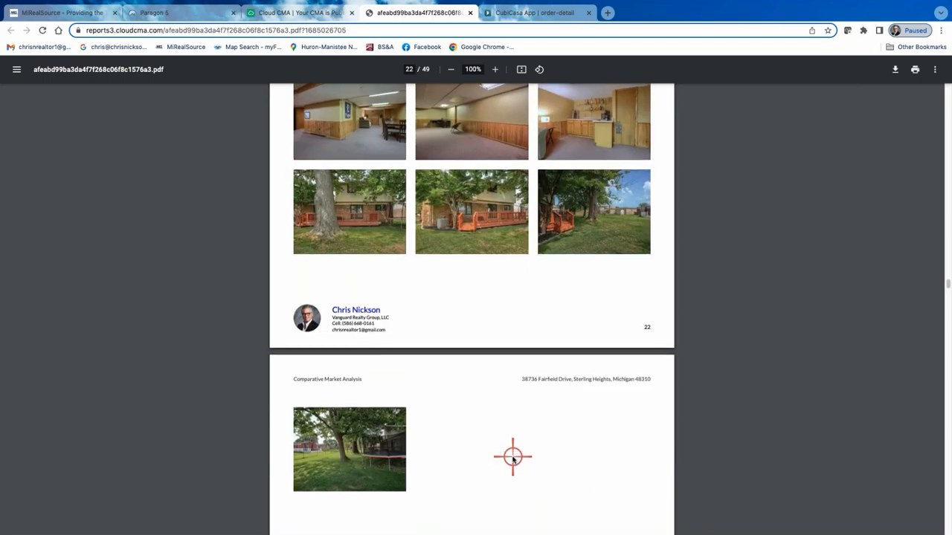
{"action": "scroll", "coordinate": [512, 460], "scroll_direction": "up", "scroll_amount": 5}
{"action": "scroll", "coordinate": [513, 459], "scroll_direction": "down", "scroll_amount": 3}
{"action": "scroll", "coordinate": [512, 459], "scroll_direction": "down", "scroll_amount": 15}
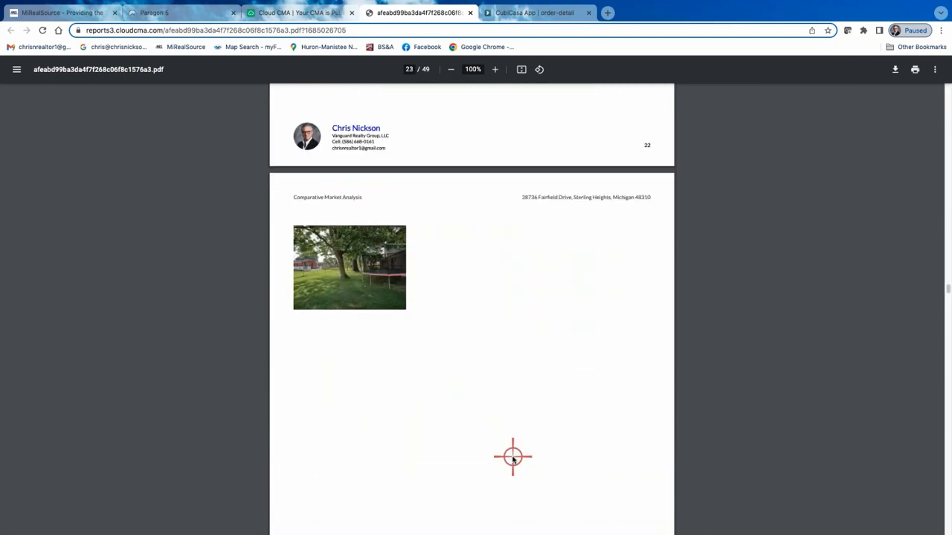
Examine the third closed comparable's photo pages, then go back to the first closed comparable's photos.
{"action": "scroll", "coordinate": [512, 460], "scroll_direction": "down", "scroll_amount": 12}
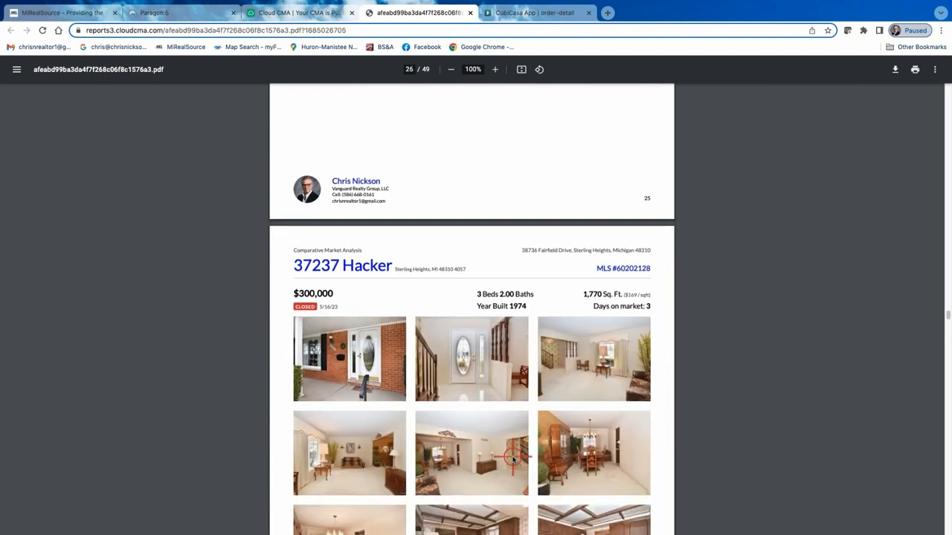
{"action": "scroll", "coordinate": [512, 460], "scroll_direction": "down", "scroll_amount": 1}
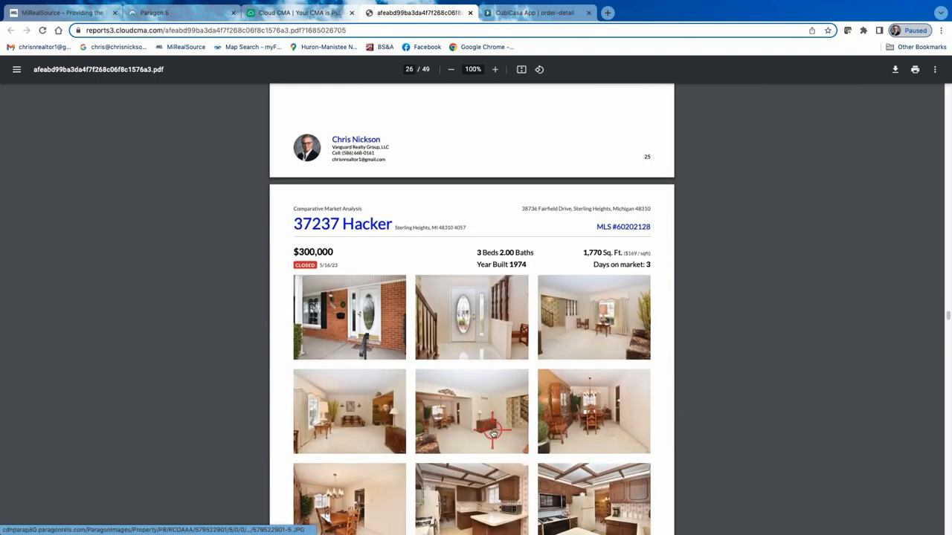
{"action": "scroll", "coordinate": [493, 433], "scroll_direction": "down", "scroll_amount": 3}
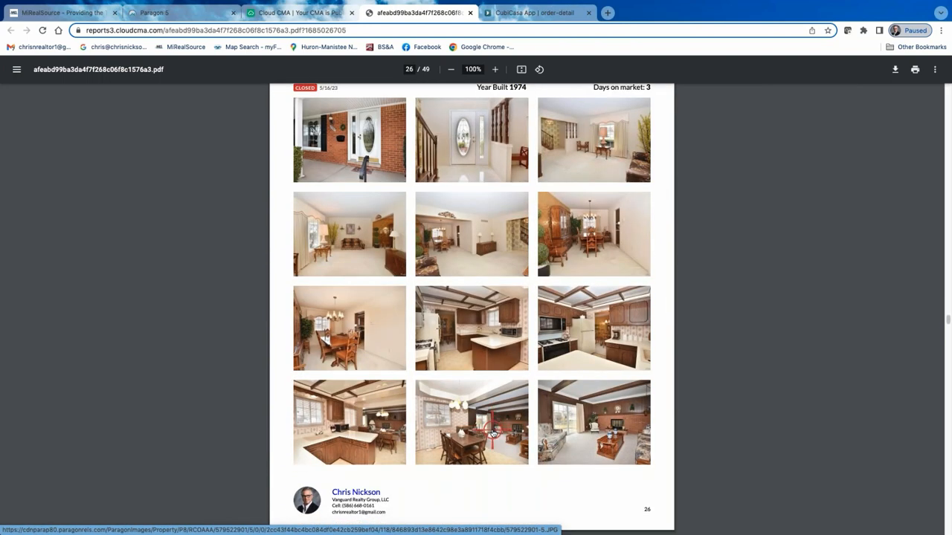
{"action": "scroll", "coordinate": [493, 433], "scroll_direction": "down", "scroll_amount": 3}
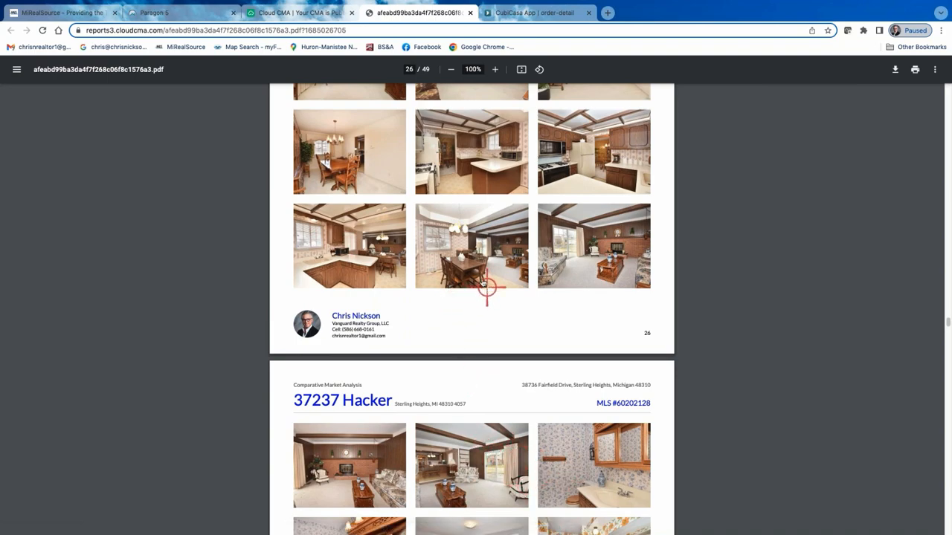
{"action": "scroll", "coordinate": [485, 280], "scroll_direction": "up", "scroll_amount": 20}
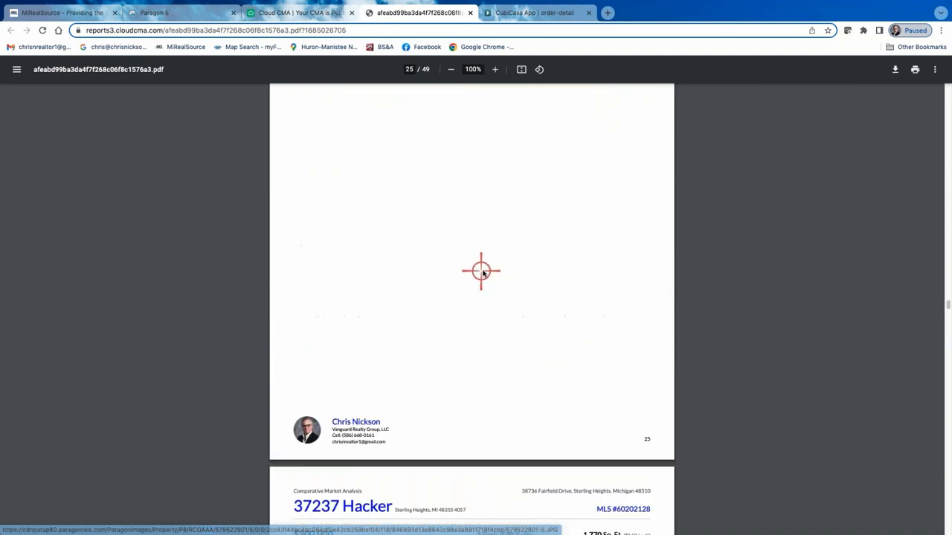
{"action": "scroll", "coordinate": [481, 281], "scroll_direction": "up", "scroll_amount": 20}
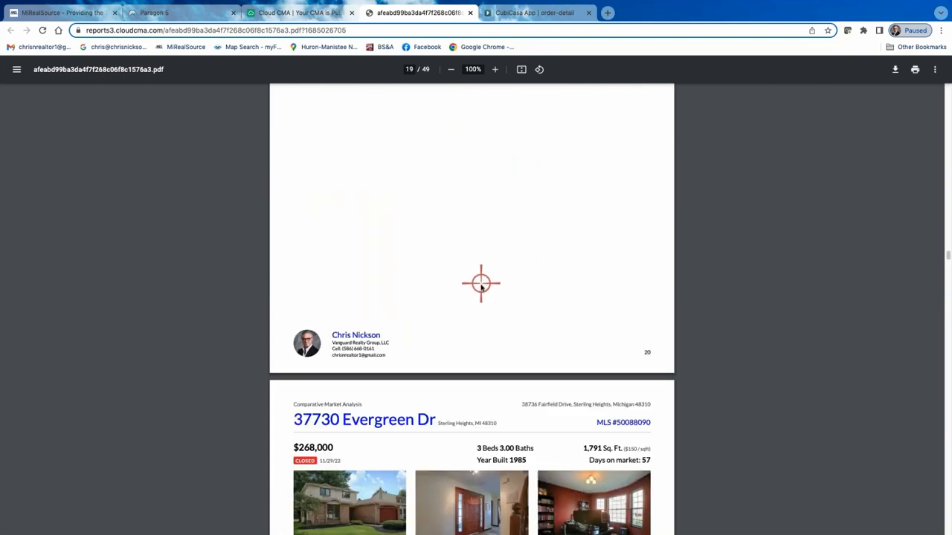
{"action": "scroll", "coordinate": [489, 296], "scroll_direction": "up", "scroll_amount": 20}
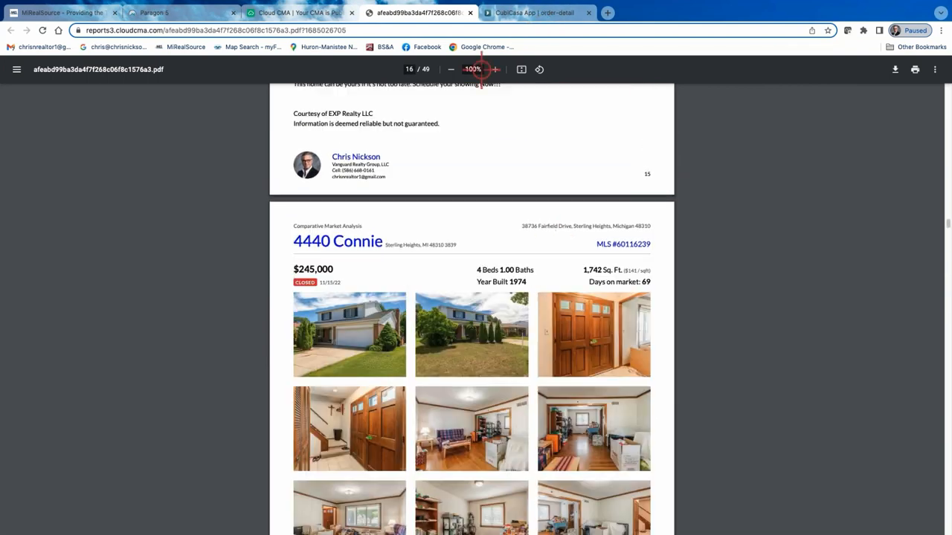
Close the report PDF and reopen the Sterling Heights CMA report at its customization stage.
{"action": "left_click", "coordinate": [471, 13]}
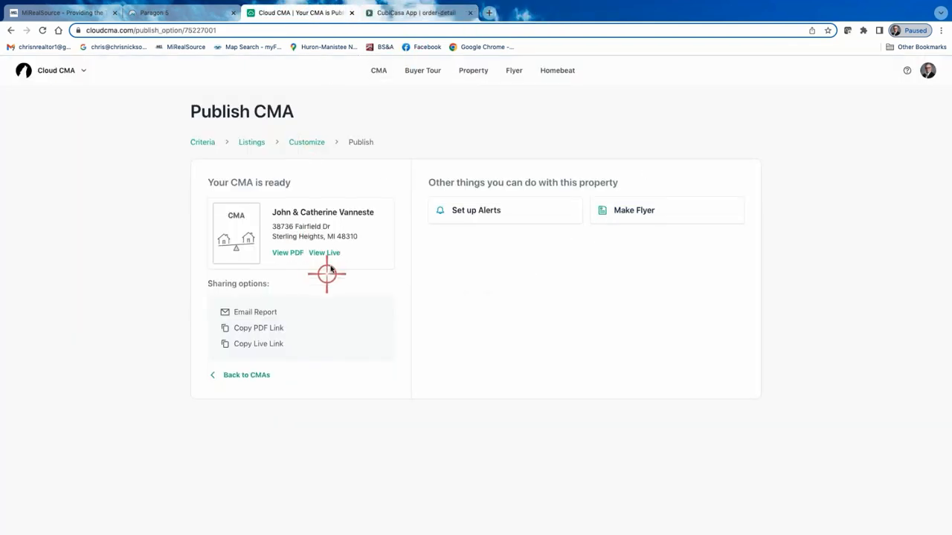
{"action": "left_click", "coordinate": [253, 376]}
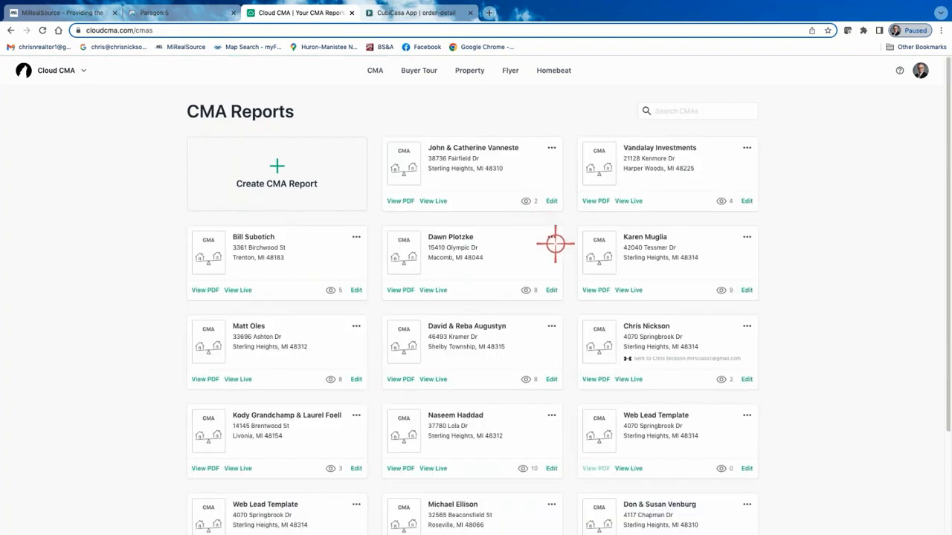
{"action": "left_click", "coordinate": [551, 201]}
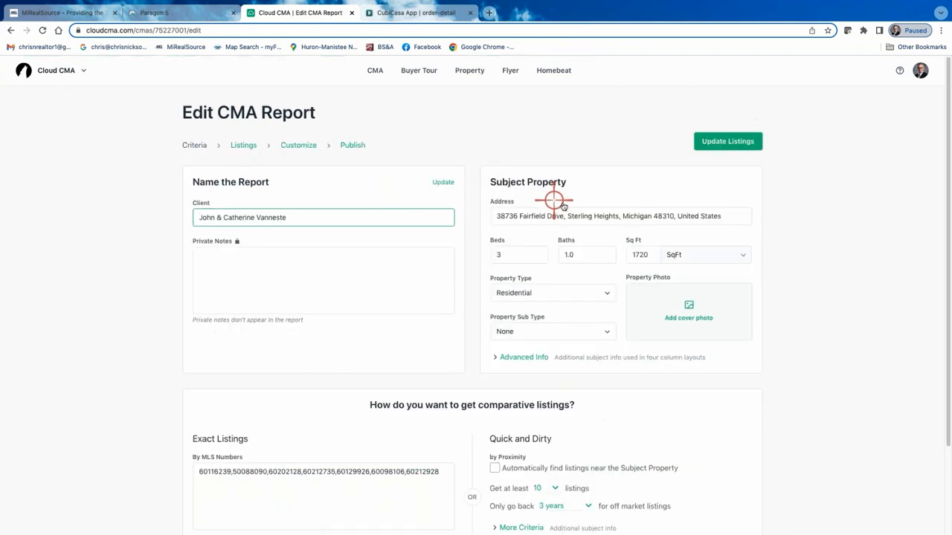
{"action": "left_click", "coordinate": [299, 145]}
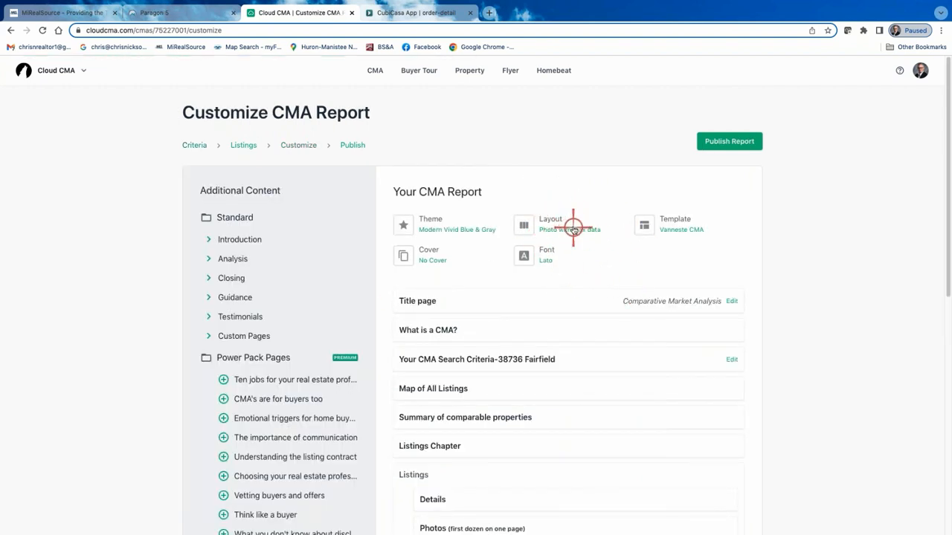
Switch the report layout to Four column comparison after trying Three column comparison, and publish the report.
{"action": "left_click", "coordinate": [569, 229]}
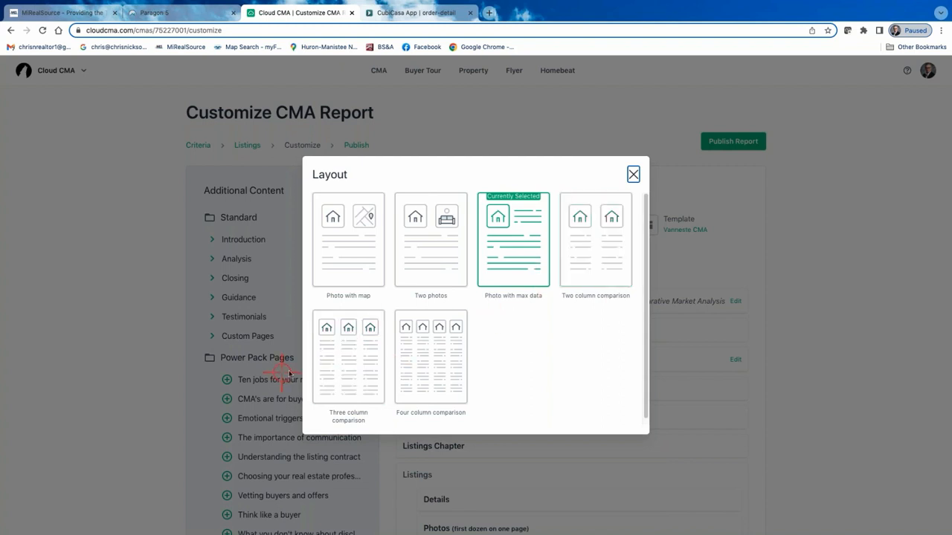
{"action": "left_click", "coordinate": [356, 366]}
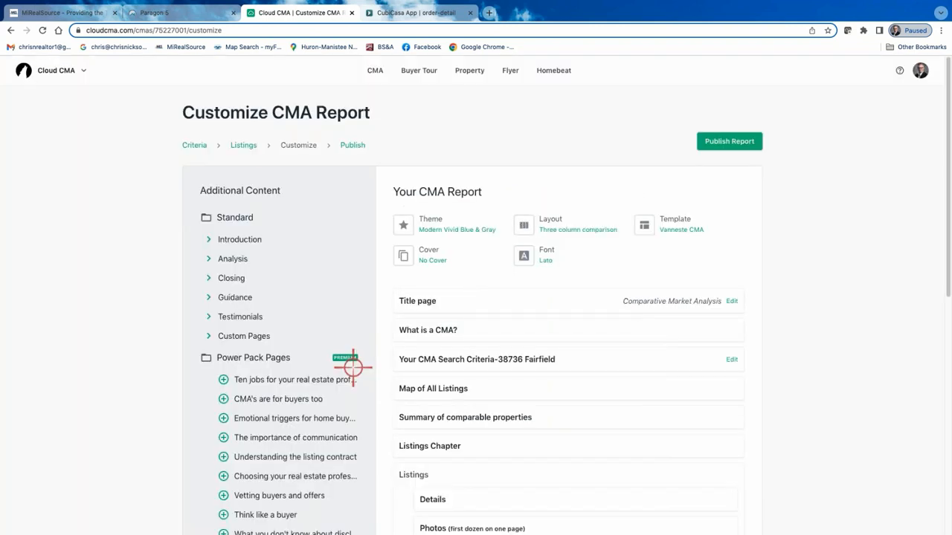
{"action": "left_click", "coordinate": [577, 230]}
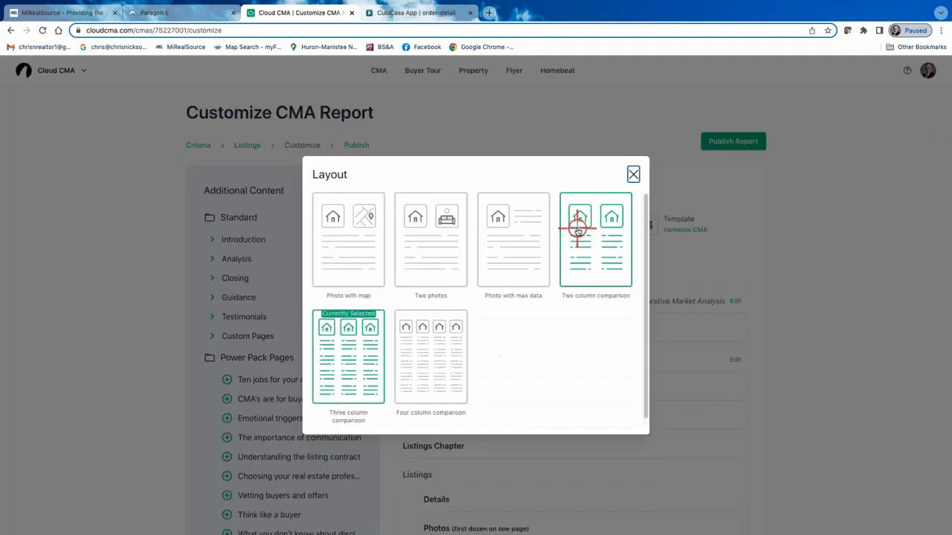
{"action": "left_click", "coordinate": [446, 375]}
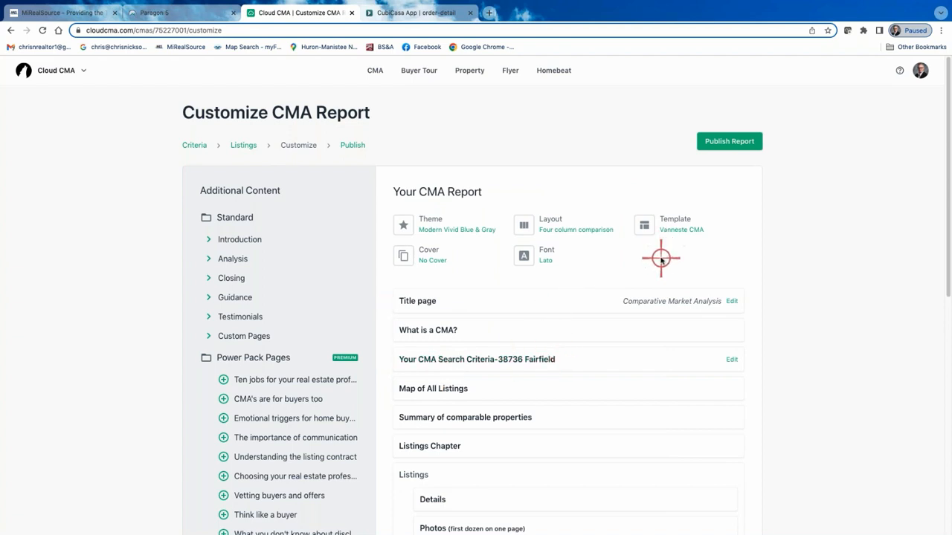
{"action": "left_click", "coordinate": [722, 140]}
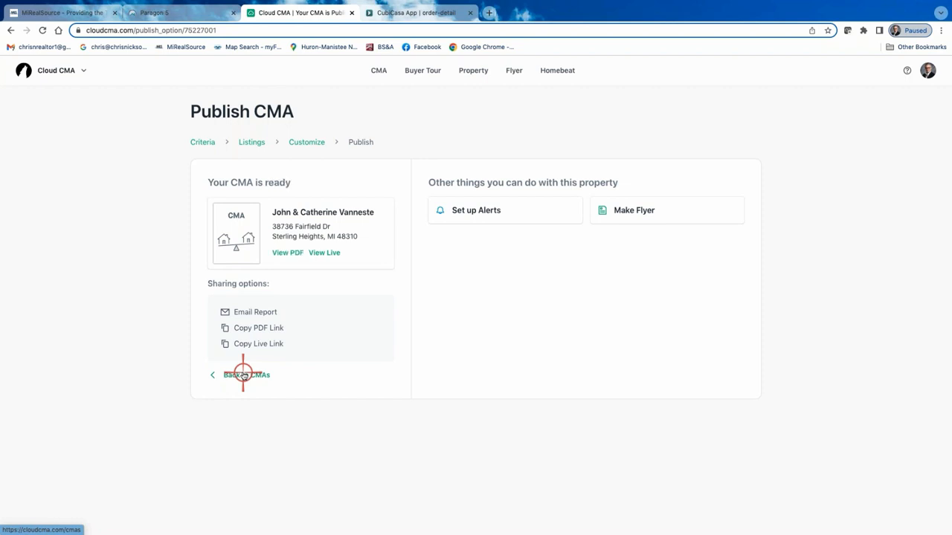
Reopen the Sterling Heights report's criteria, add the uncropped Fairfield-Photo image as the property's cover photo, and update the listings.
{"action": "left_click", "coordinate": [243, 375]}
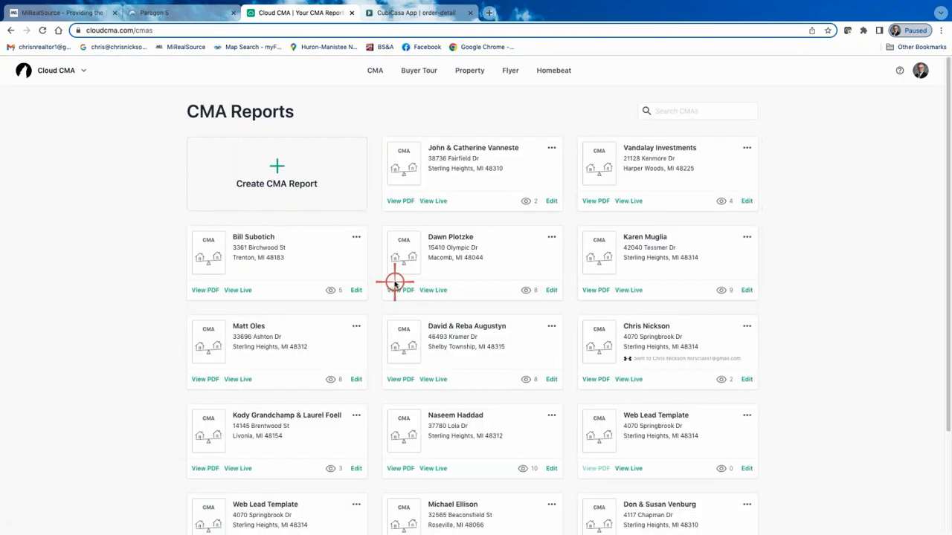
{"action": "left_click", "coordinate": [552, 202]}
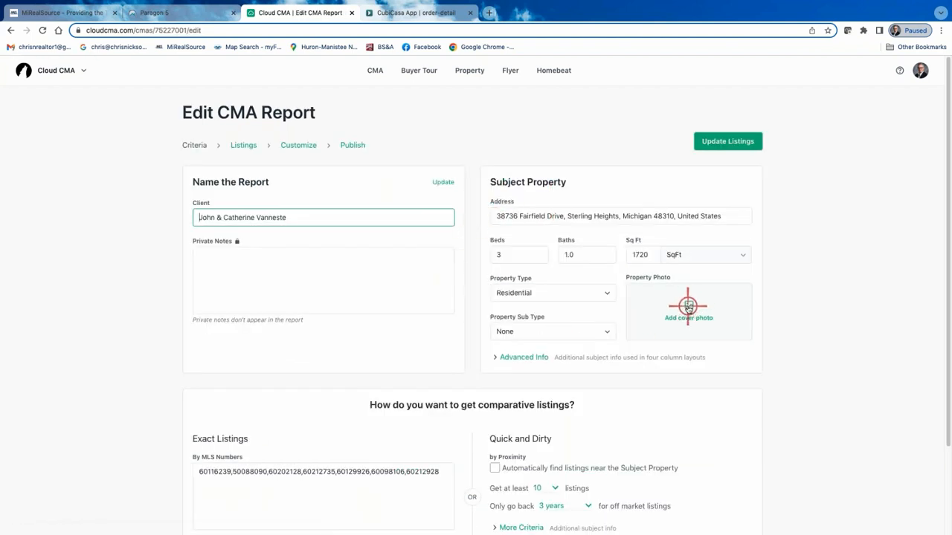
{"action": "left_click", "coordinate": [688, 305]}
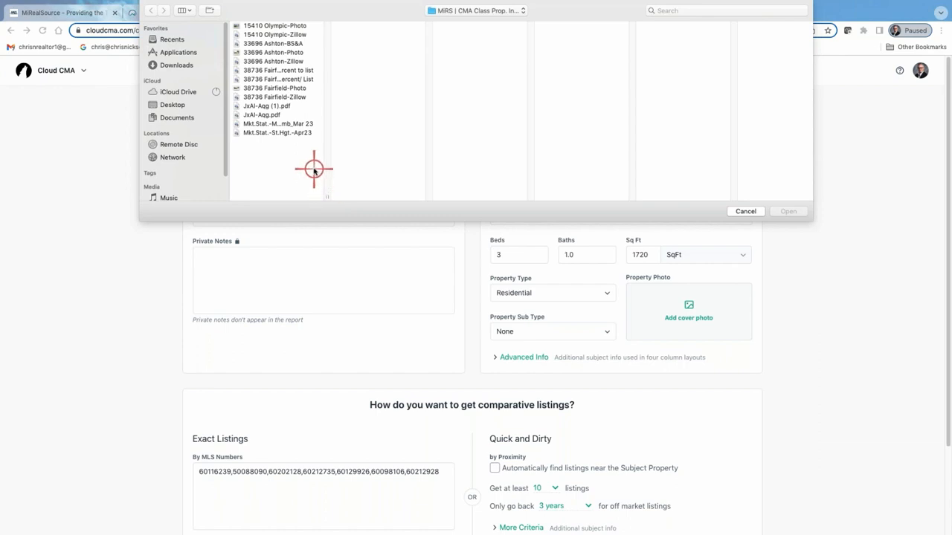
{"action": "left_click", "coordinate": [291, 88]}
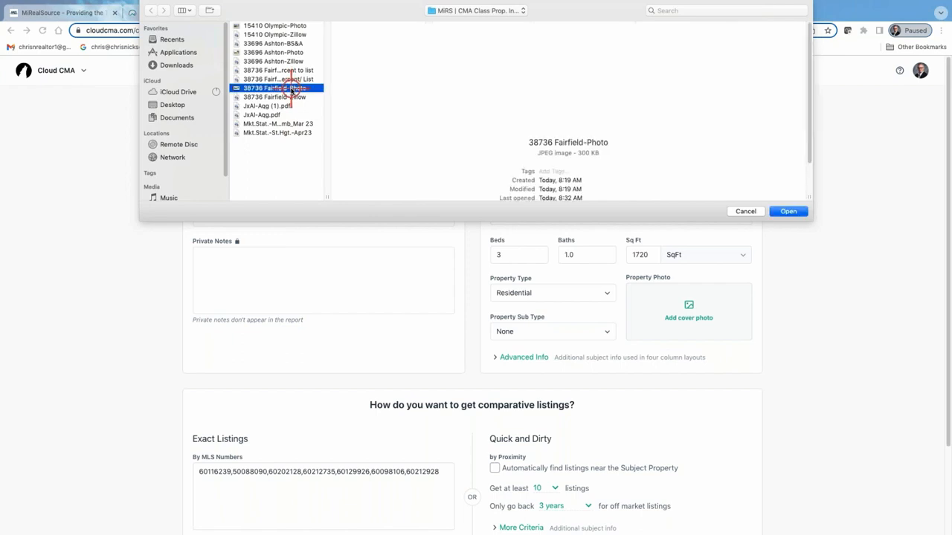
{"action": "left_click", "coordinate": [789, 211]}
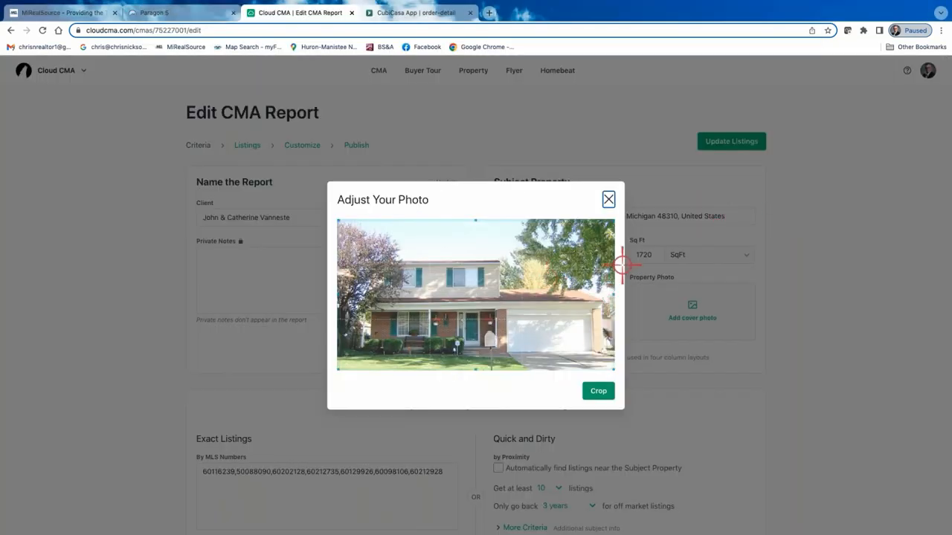
{"action": "left_click", "coordinate": [601, 391]}
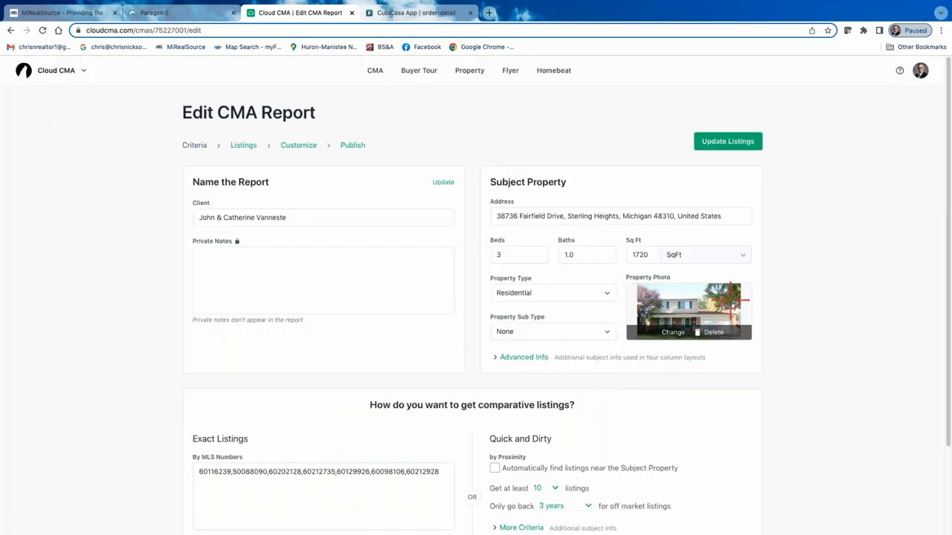
{"action": "left_click", "coordinate": [734, 140]}
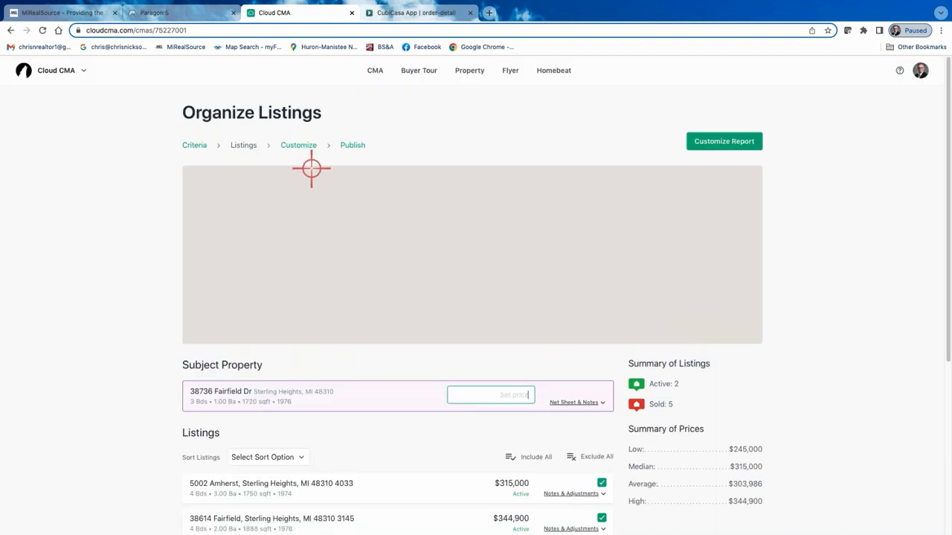
Republish the report with the new cover photo and view the title page of its PDF.
{"action": "left_click", "coordinate": [305, 145]}
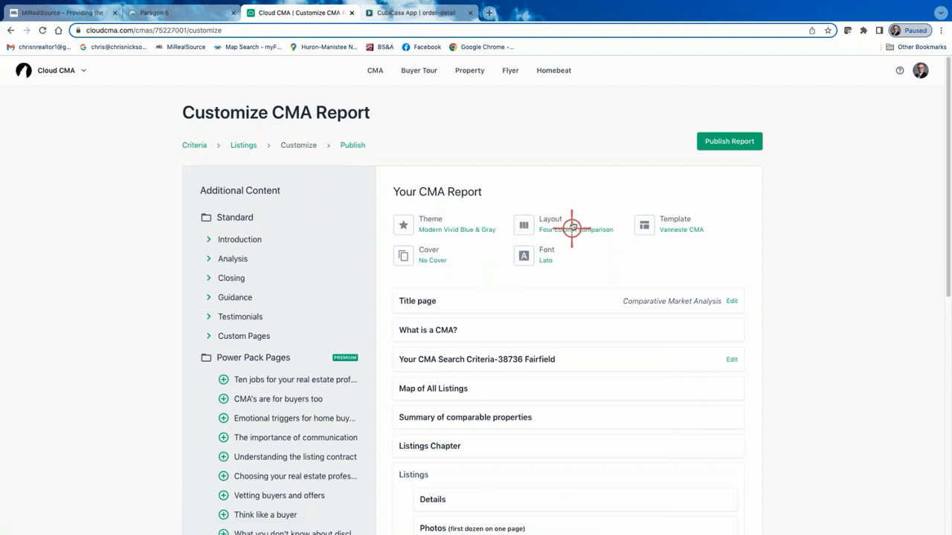
{"action": "left_click", "coordinate": [727, 142]}
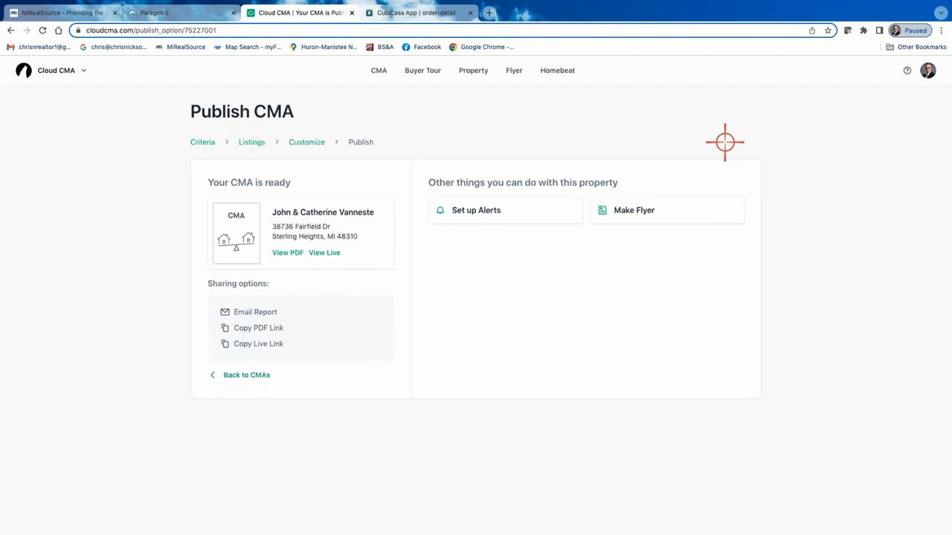
{"action": "left_click", "coordinate": [298, 252]}
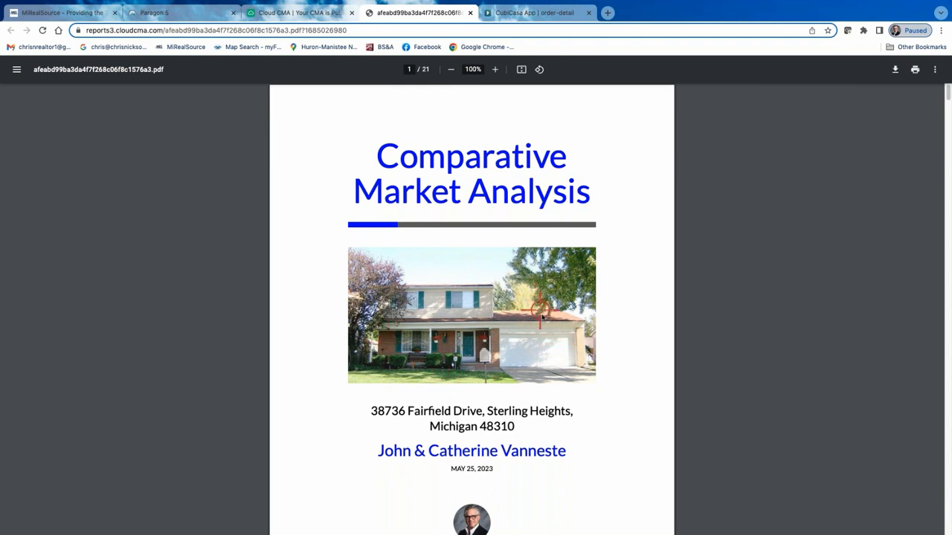
{"action": "scroll", "coordinate": [537, 350], "scroll_direction": "down", "scroll_amount": 1}
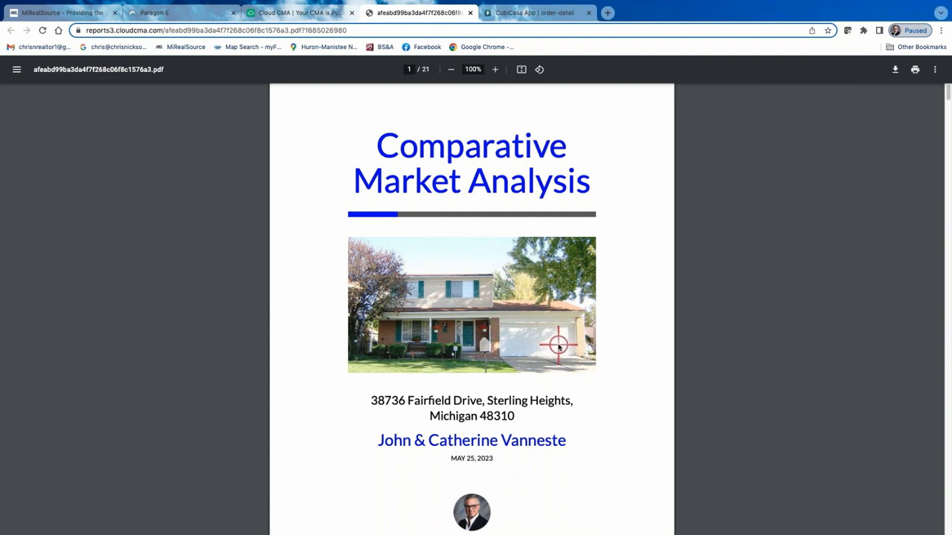
{"action": "scroll", "coordinate": [525, 340], "scroll_direction": "down", "scroll_amount": 2}
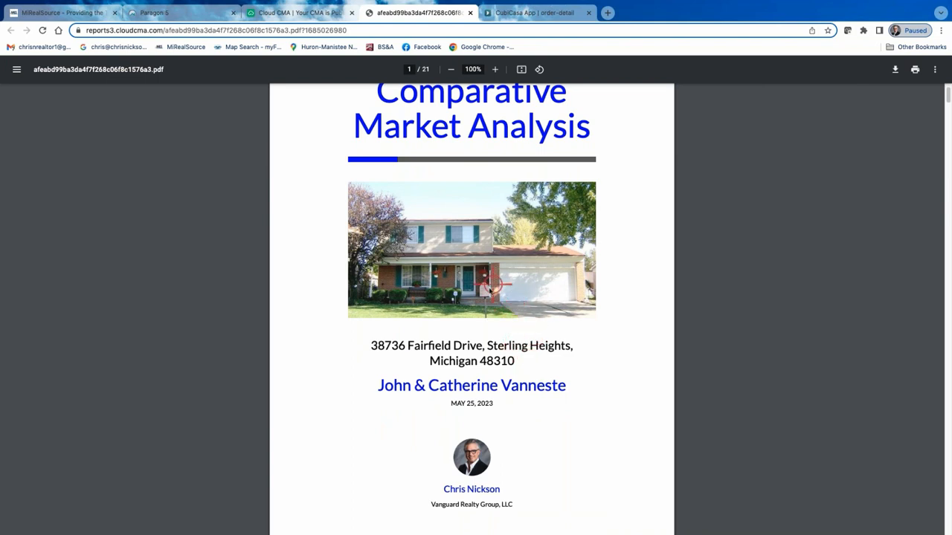
Review the report's opening pages, from the title page through the CMA explanation and comparable listings map to the Listings section.
{"action": "scroll", "coordinate": [491, 288], "scroll_direction": "down", "scroll_amount": 5}
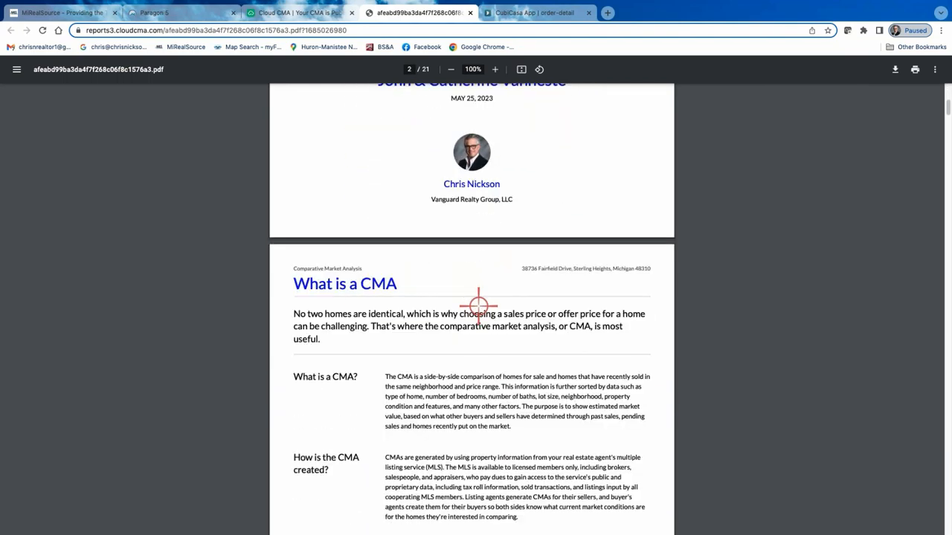
{"action": "scroll", "coordinate": [478, 305], "scroll_direction": "down", "scroll_amount": 20}
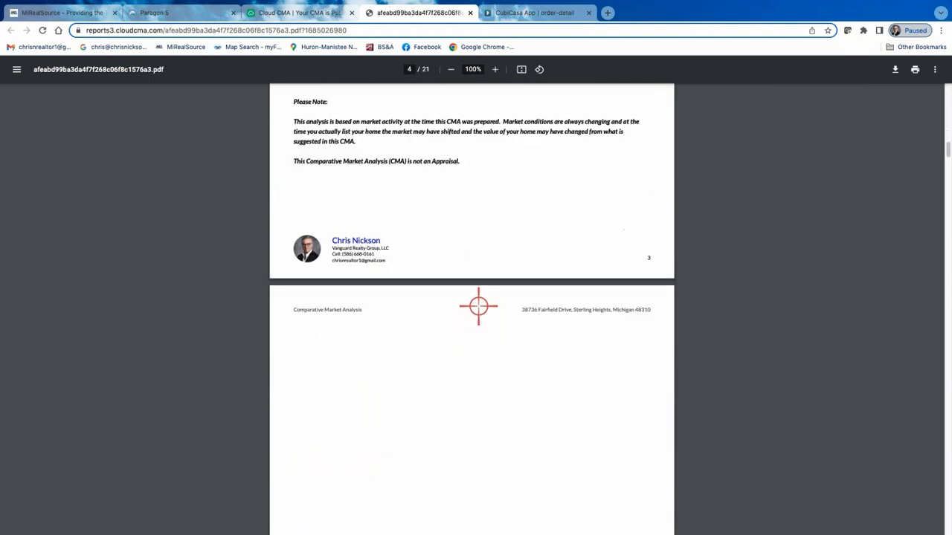
{"action": "scroll", "coordinate": [478, 305], "scroll_direction": "down", "scroll_amount": 15}
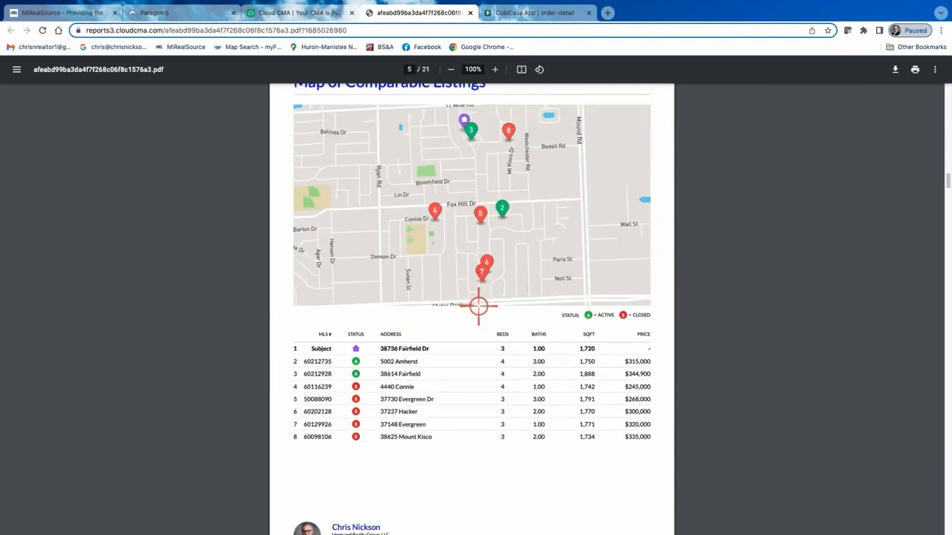
{"action": "scroll", "coordinate": [478, 305], "scroll_direction": "down", "scroll_amount": 15}
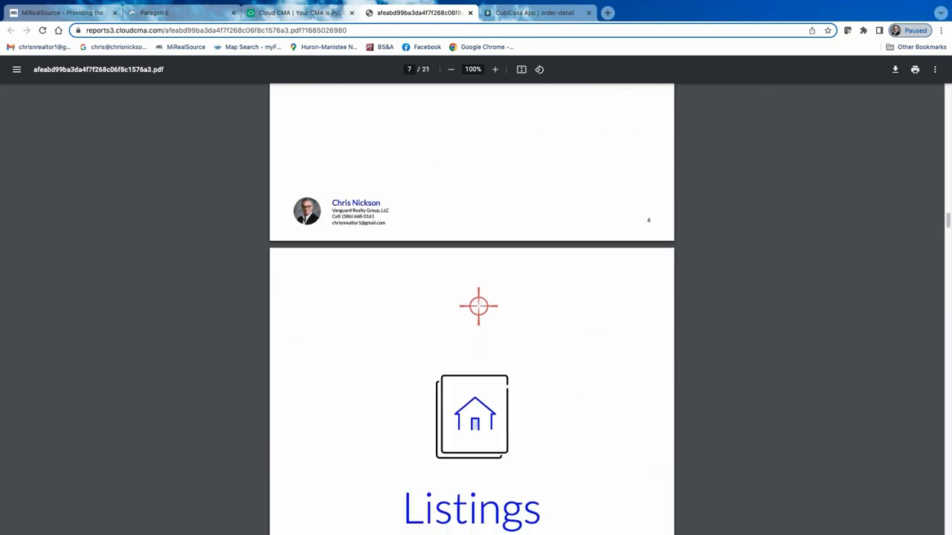
{"action": "scroll", "coordinate": [479, 306], "scroll_direction": "down", "scroll_amount": 8}
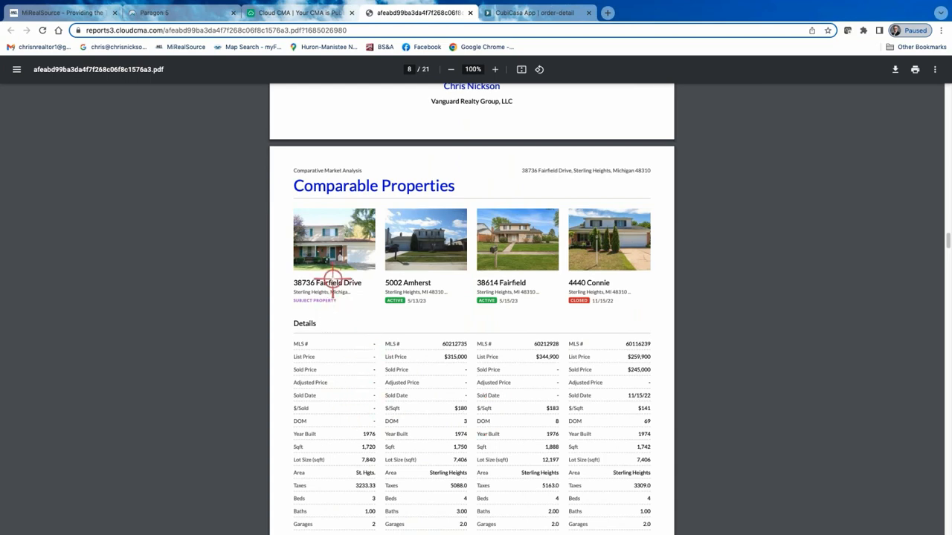
Examine the four-column Comparable Properties pages, comparing the subject property with each active and closed listing.
{"action": "scroll", "coordinate": [329, 268], "scroll_direction": "down", "scroll_amount": 2}
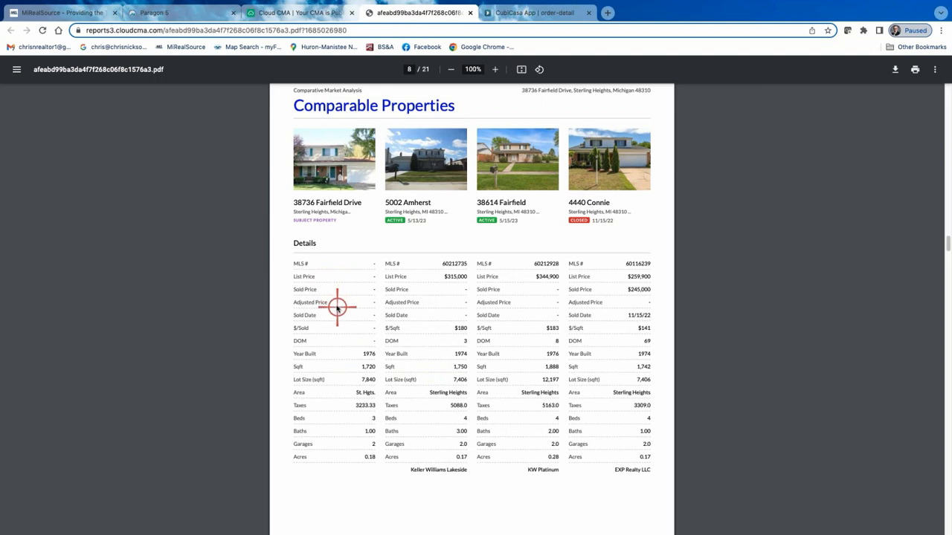
{"action": "scroll", "coordinate": [339, 307], "scroll_direction": "up", "scroll_amount": 1}
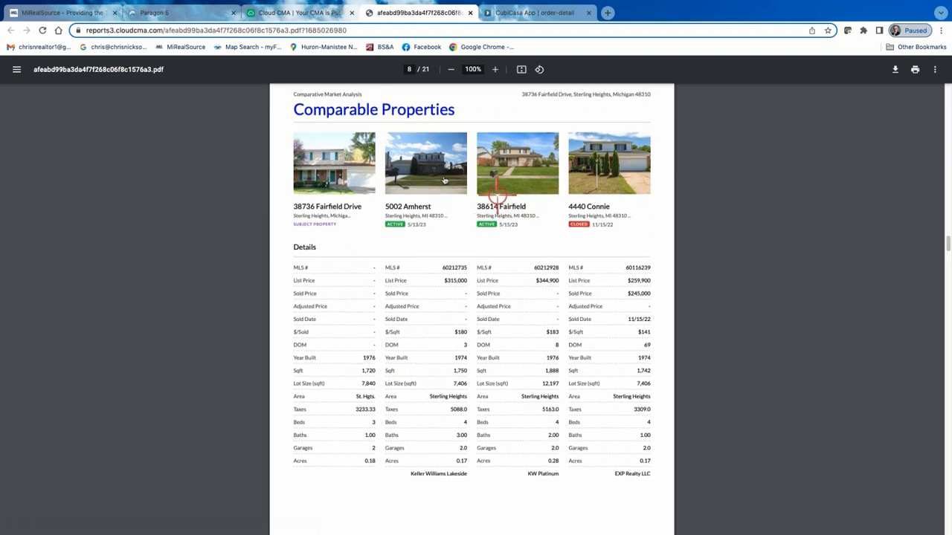
{"action": "scroll", "coordinate": [503, 256], "scroll_direction": "down", "scroll_amount": 3}
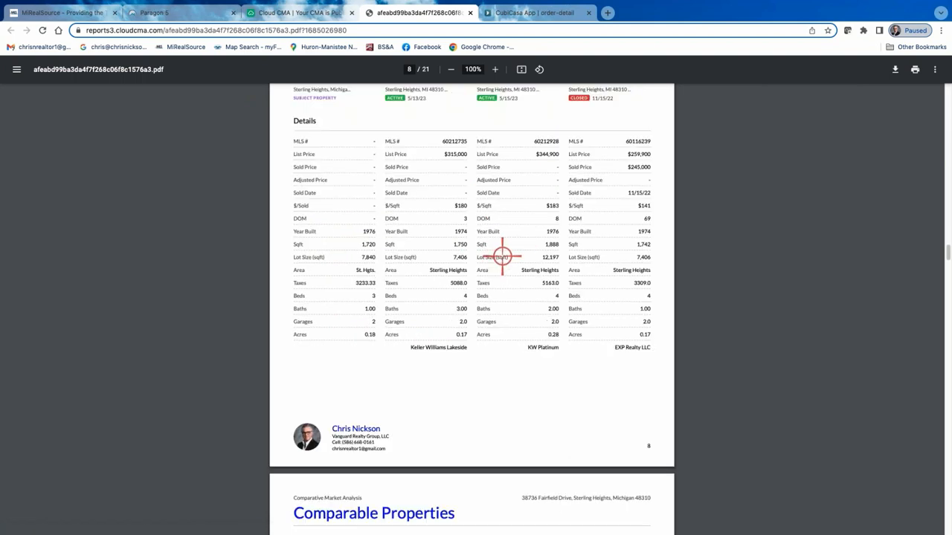
{"action": "scroll", "coordinate": [481, 248], "scroll_direction": "down", "scroll_amount": 3}
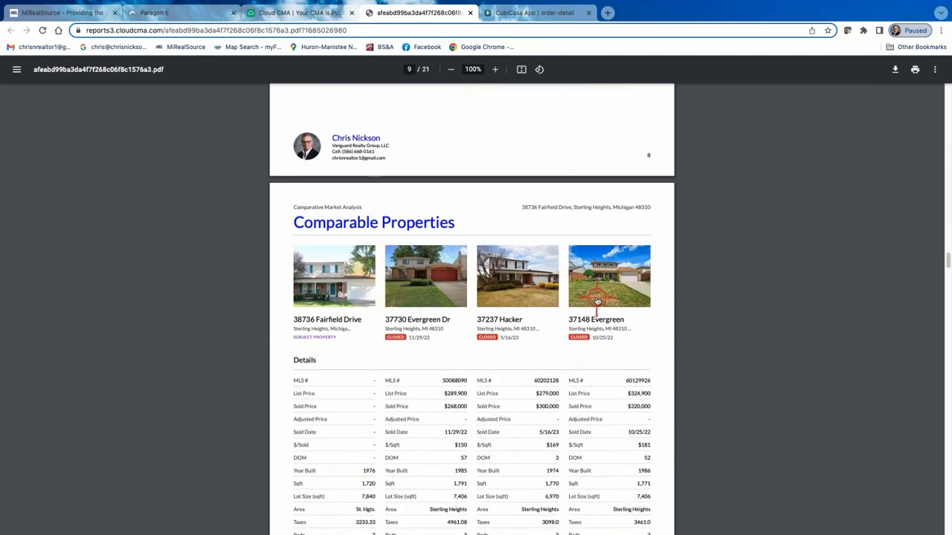
{"action": "scroll", "coordinate": [506, 291], "scroll_direction": "down", "scroll_amount": 5}
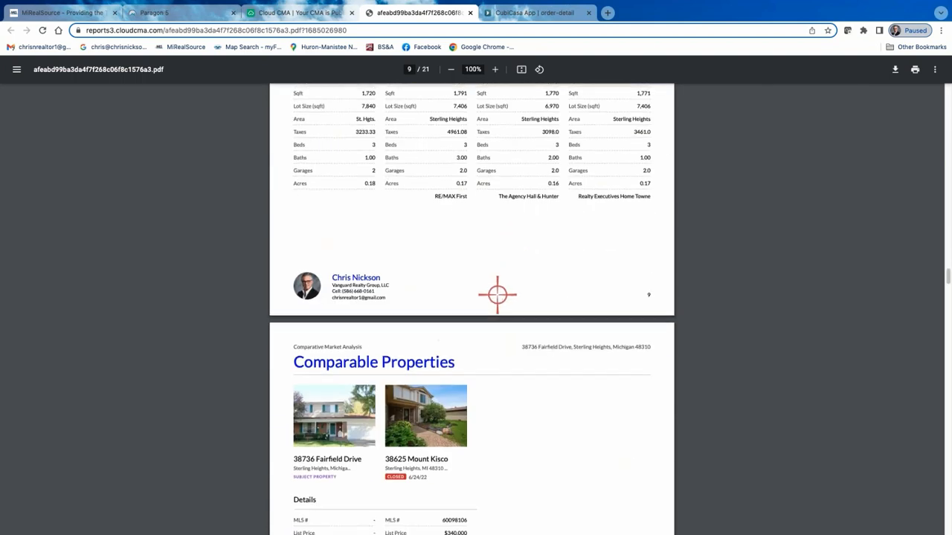
{"action": "scroll", "coordinate": [453, 287], "scroll_direction": "up", "scroll_amount": 1}
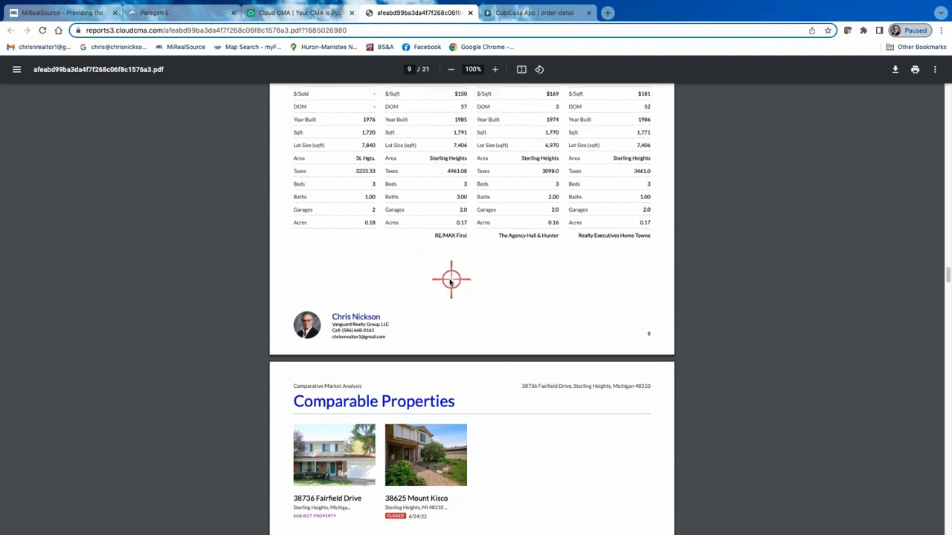
{"action": "scroll", "coordinate": [447, 283], "scroll_direction": "down", "scroll_amount": 6}
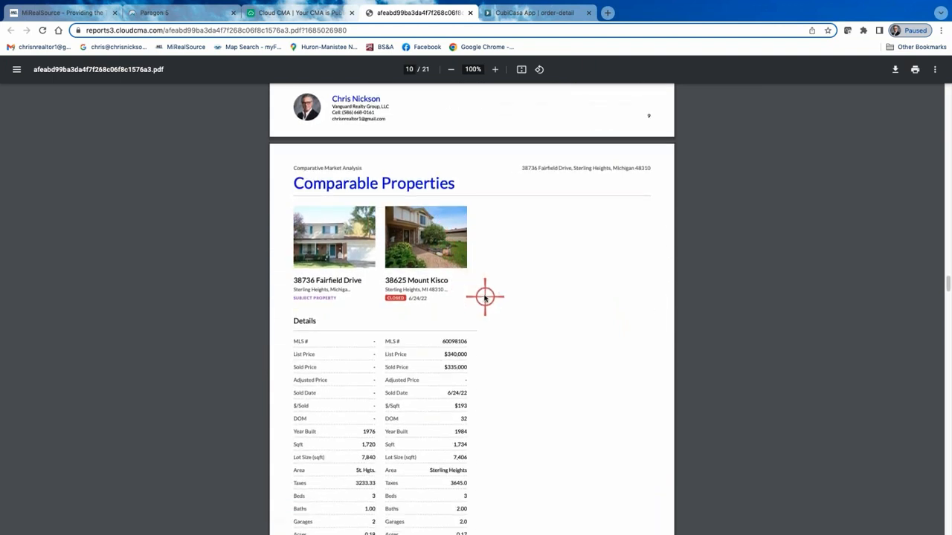
{"action": "scroll", "coordinate": [505, 297], "scroll_direction": "down", "scroll_amount": 3}
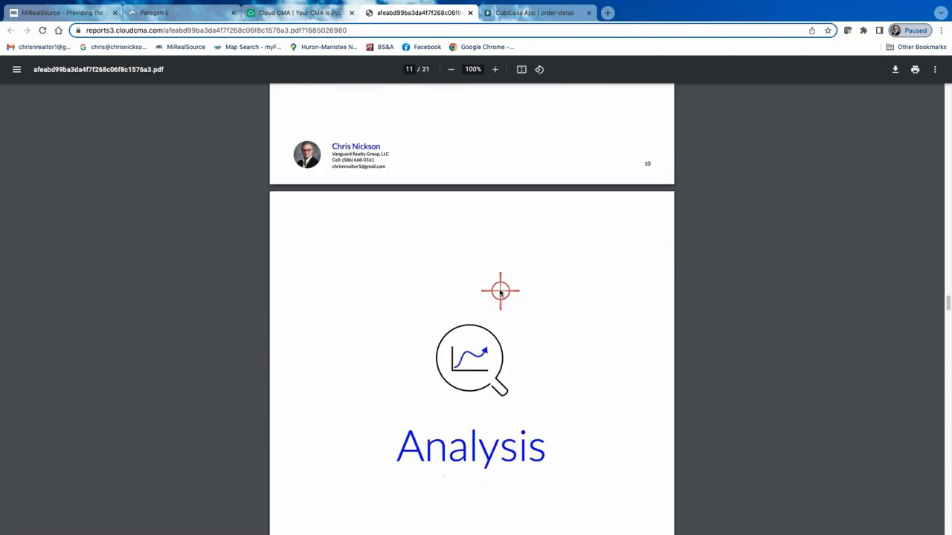
Return to the first two Comparable Properties pages and recheck their photos, prices, sold dates and property details.
{"action": "scroll", "coordinate": [496, 287], "scroll_direction": "up", "scroll_amount": 13}
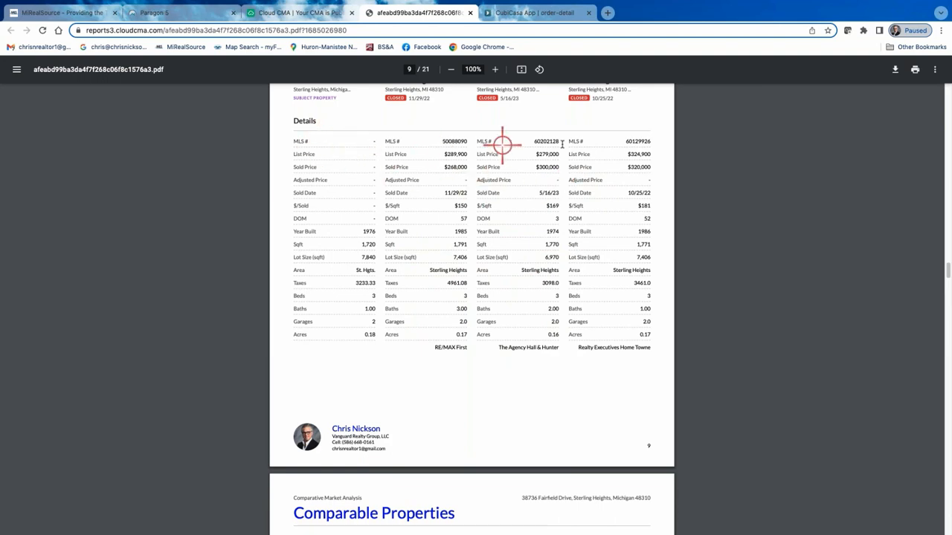
{"action": "scroll", "coordinate": [561, 278], "scroll_direction": "up", "scroll_amount": 4}
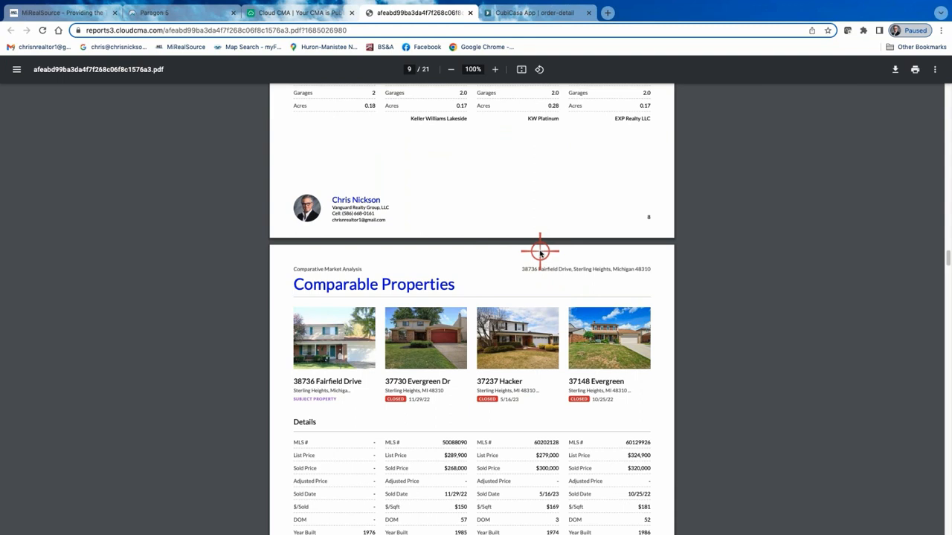
{"action": "scroll", "coordinate": [590, 297], "scroll_direction": "down", "scroll_amount": 1}
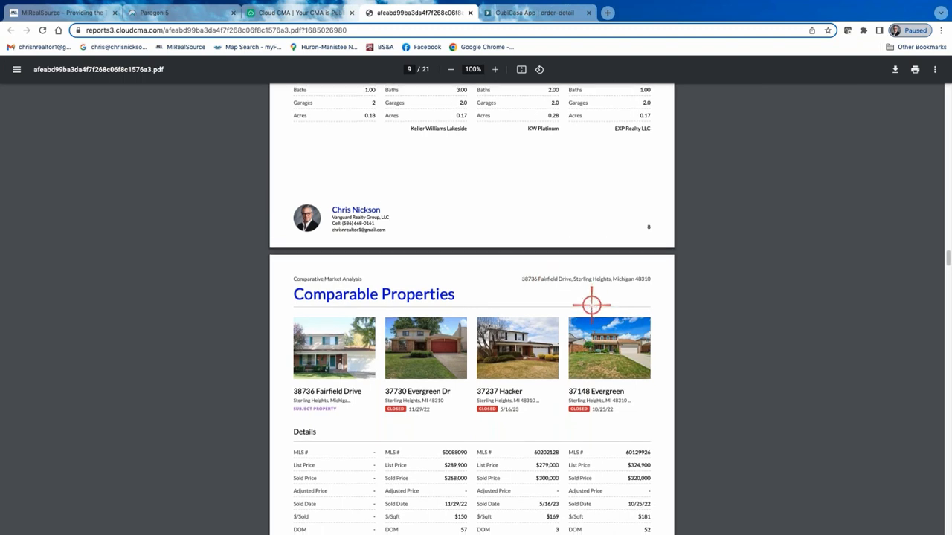
{"action": "scroll", "coordinate": [578, 287], "scroll_direction": "up", "scroll_amount": 5}
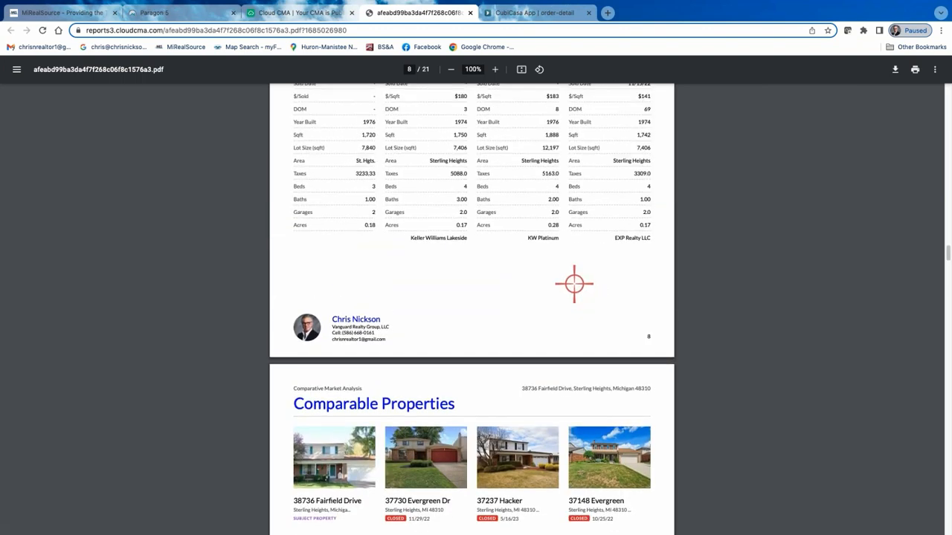
{"action": "scroll", "coordinate": [569, 275], "scroll_direction": "up", "scroll_amount": 4}
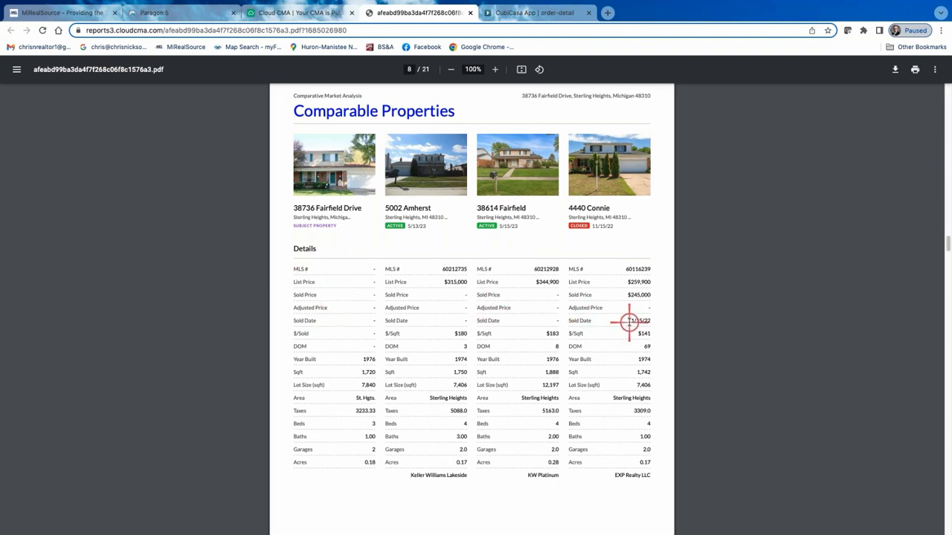
{"action": "scroll", "coordinate": [625, 321], "scroll_direction": "up", "scroll_amount": 3}
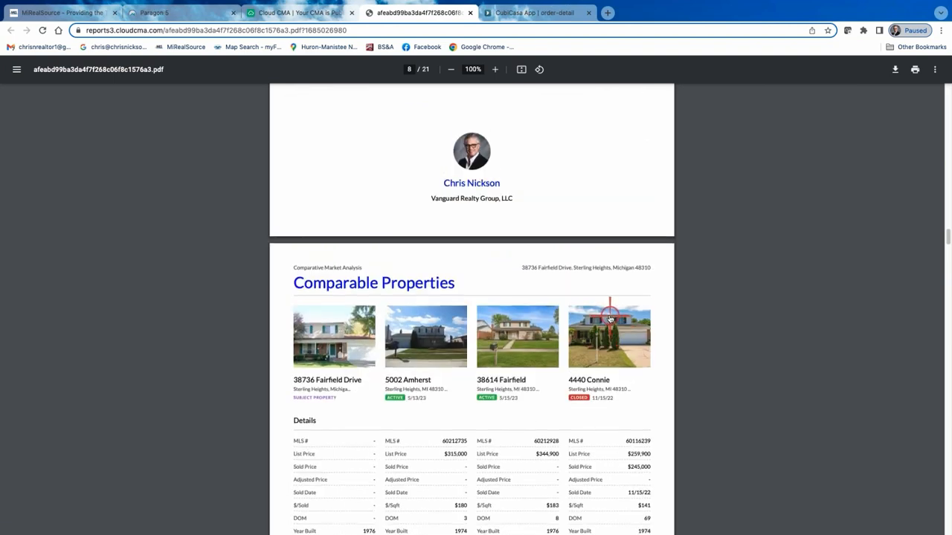
{"action": "scroll", "coordinate": [606, 322], "scroll_direction": "down", "scroll_amount": 2}
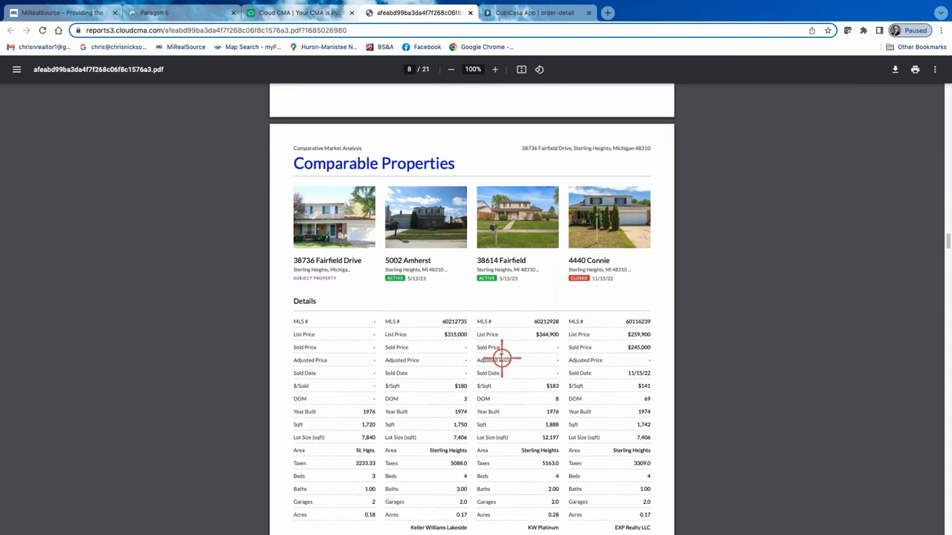
{"action": "scroll", "coordinate": [501, 357], "scroll_direction": "down", "scroll_amount": 1}
{"action": "scroll", "coordinate": [500, 357], "scroll_direction": "down", "scroll_amount": 4}
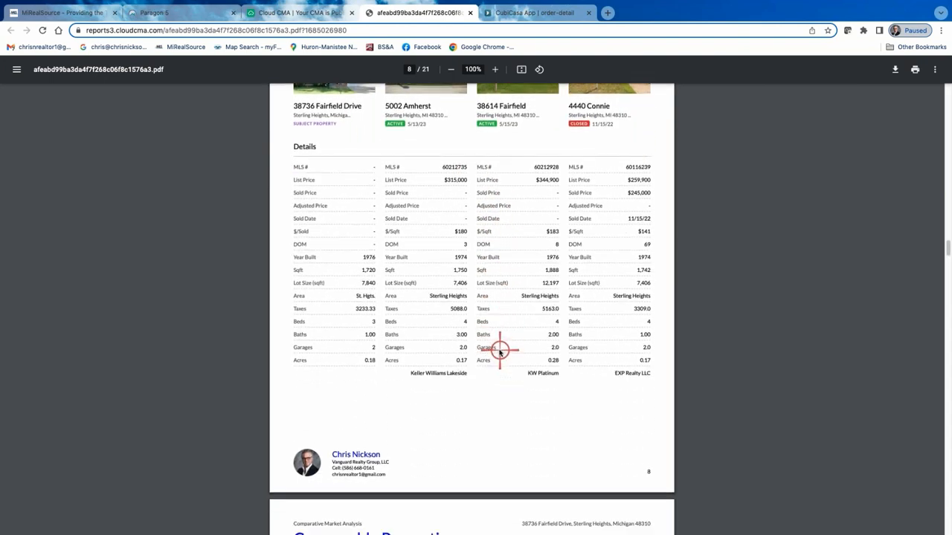
{"action": "scroll", "coordinate": [491, 345], "scroll_direction": "down", "scroll_amount": 15}
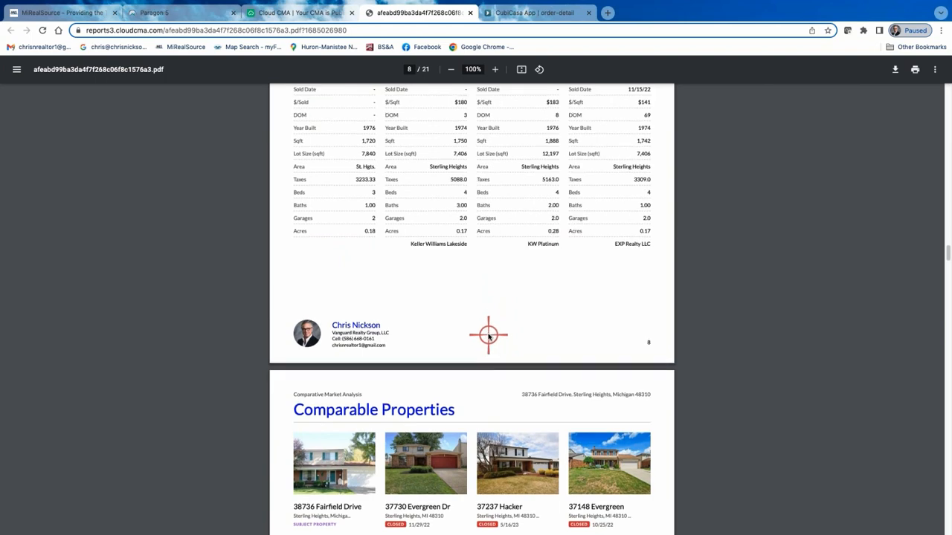
Review the Comparable Property Statistics, Online Valuation Analysis and the subject property's Zillow page in the Analysis section.
{"action": "scroll", "coordinate": [485, 340], "scroll_direction": "down", "scroll_amount": 20}
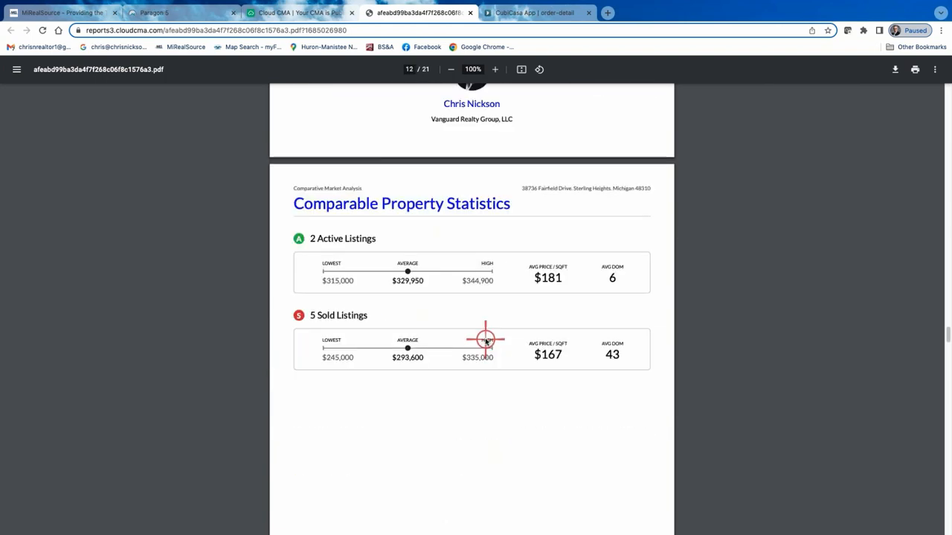
{"action": "scroll", "coordinate": [485, 341], "scroll_direction": "up", "scroll_amount": 1}
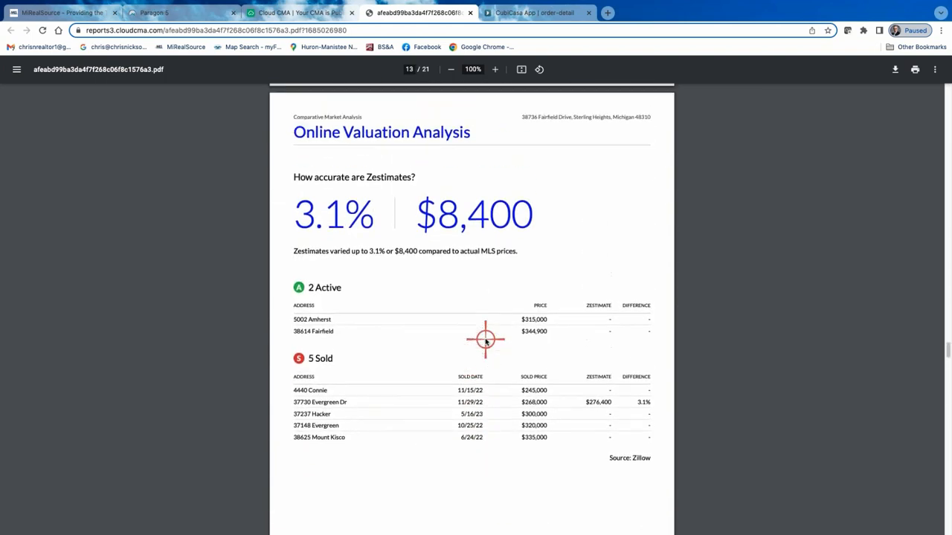
{"action": "scroll", "coordinate": [485, 341], "scroll_direction": "down", "scroll_amount": 12}
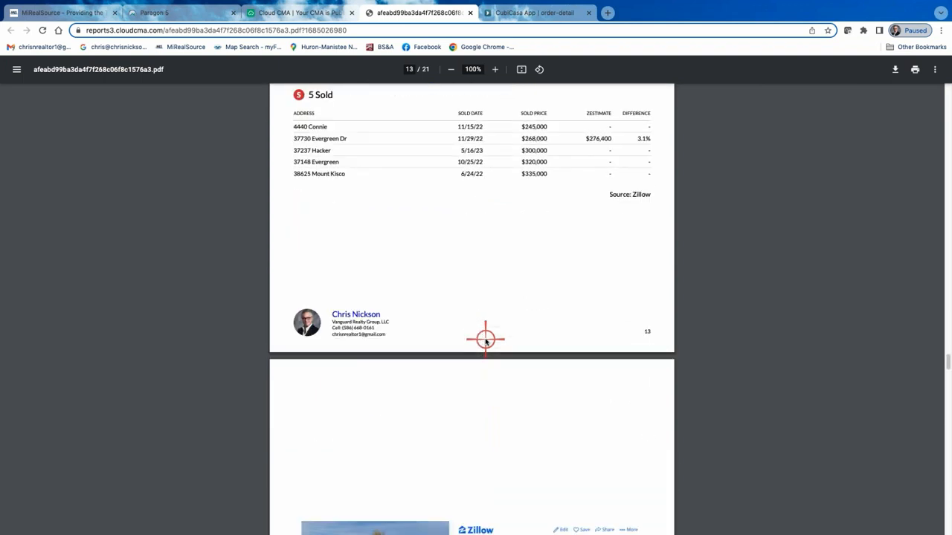
{"action": "scroll", "coordinate": [485, 341], "scroll_direction": "down", "scroll_amount": 1}
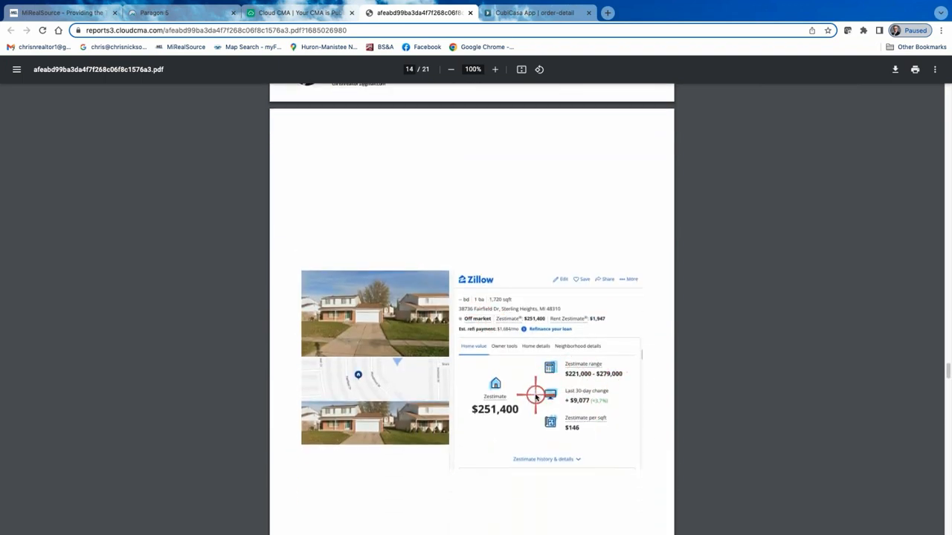
Examine the Sold Property Analysis, Time To Sell and Average Price Per Sqft pages of the report.
{"action": "scroll", "coordinate": [535, 394], "scroll_direction": "down", "scroll_amount": 13}
{"action": "scroll", "coordinate": [536, 396], "scroll_direction": "down", "scroll_amount": 1}
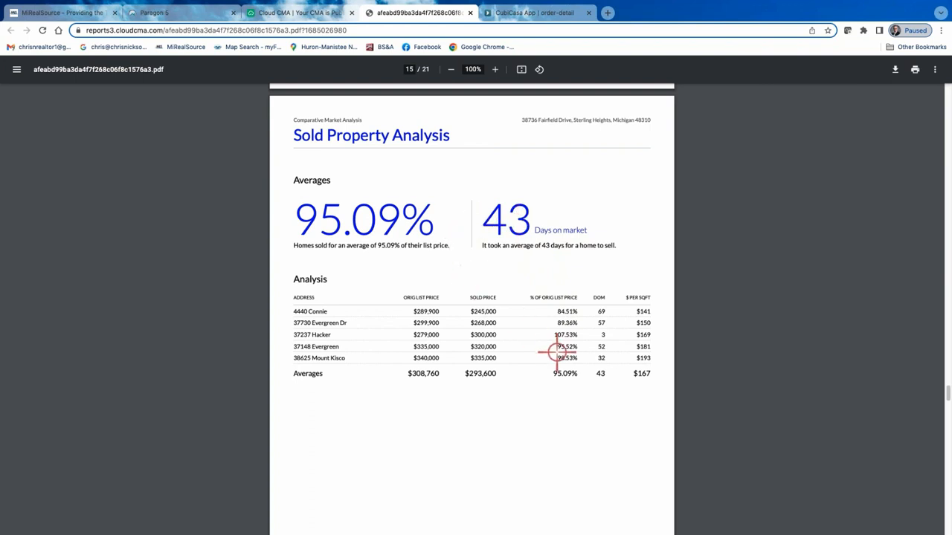
{"action": "scroll", "coordinate": [556, 351], "scroll_direction": "down", "scroll_amount": 1}
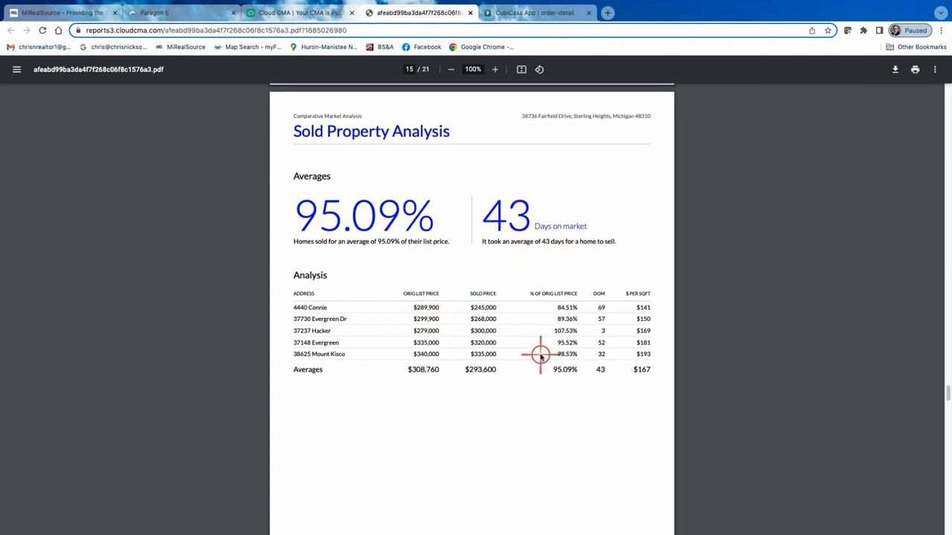
{"action": "scroll", "coordinate": [547, 344], "scroll_direction": "down", "scroll_amount": 1}
{"action": "scroll", "coordinate": [547, 338], "scroll_direction": "down", "scroll_amount": 6}
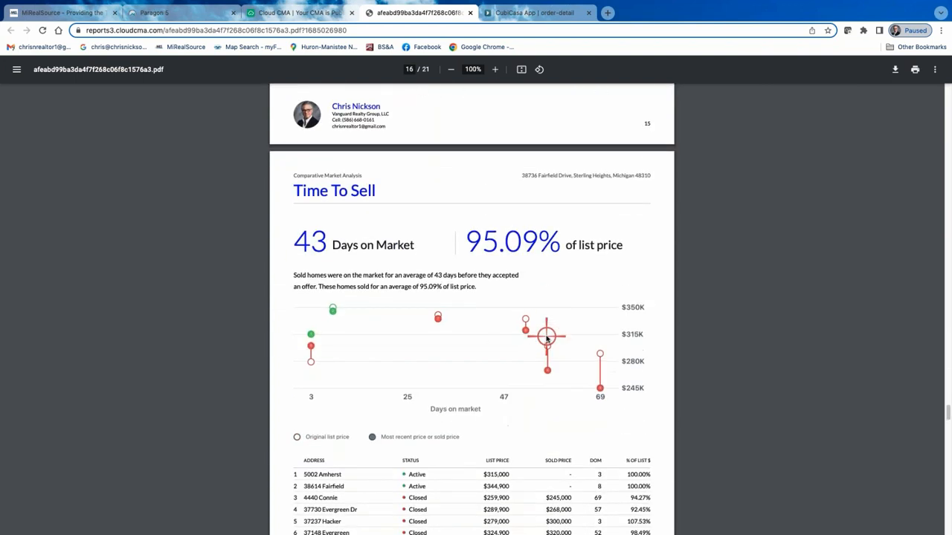
{"action": "scroll", "coordinate": [547, 338], "scroll_direction": "down", "scroll_amount": 5}
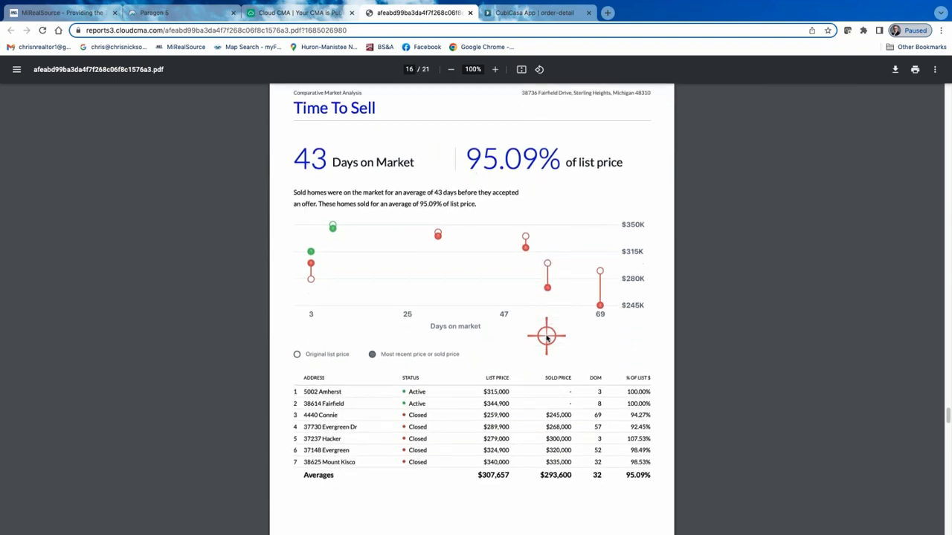
{"action": "scroll", "coordinate": [547, 338], "scroll_direction": "down", "scroll_amount": 20}
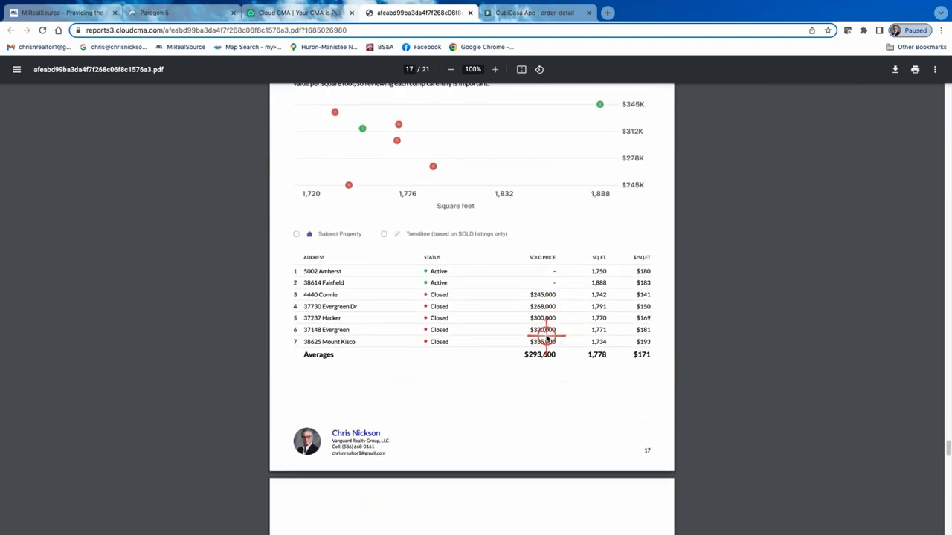
Check the Sterling Heights market statistics and the list price percentage chart, ending at the report's Contact Me page.
{"action": "scroll", "coordinate": [546, 338], "scroll_direction": "down", "scroll_amount": 10}
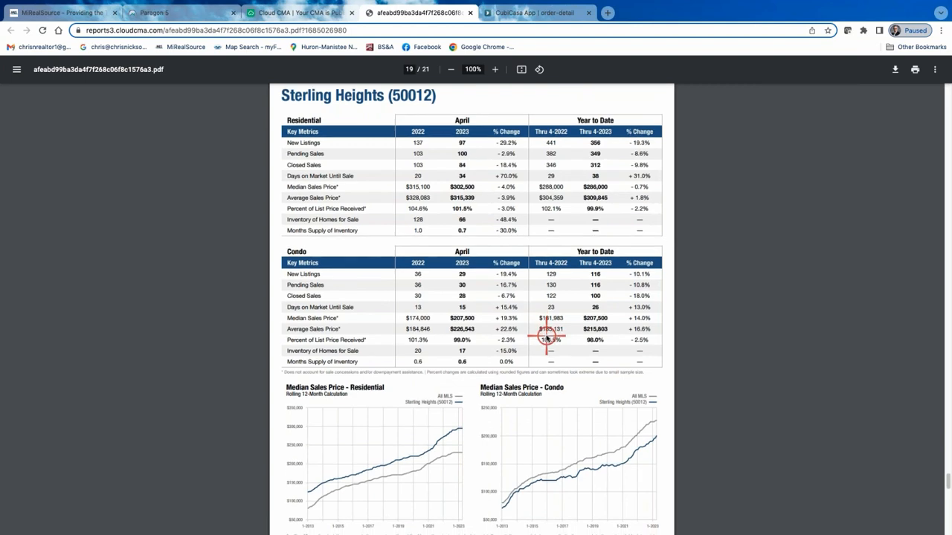
{"action": "scroll", "coordinate": [547, 337], "scroll_direction": "down", "scroll_amount": 11}
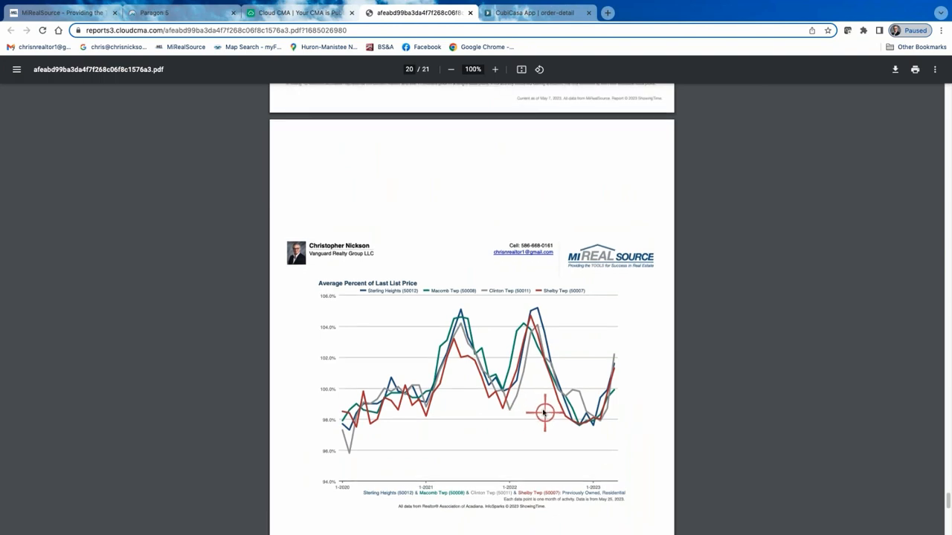
{"action": "scroll", "coordinate": [544, 416], "scroll_direction": "up", "scroll_amount": 20}
{"action": "scroll", "coordinate": [544, 411], "scroll_direction": "up", "scroll_amount": 15}
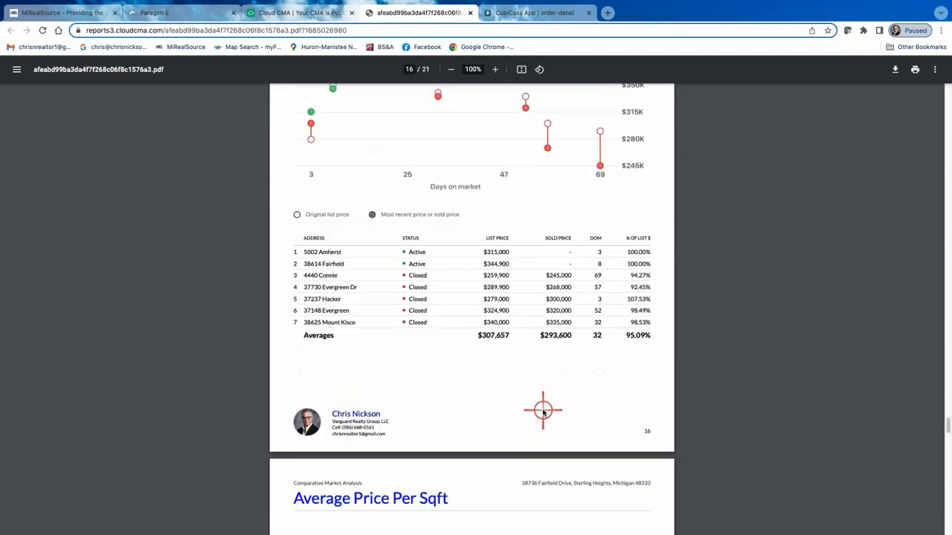
{"action": "scroll", "coordinate": [544, 411], "scroll_direction": "down", "scroll_amount": 20}
{"action": "scroll", "coordinate": [544, 411], "scroll_direction": "down", "scroll_amount": 20}
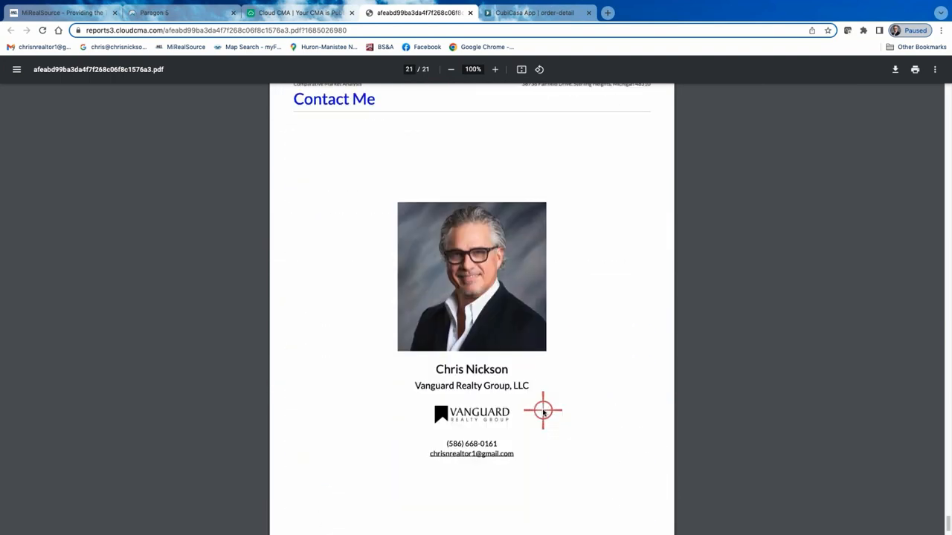
Skim back through the PDF report from Contact Me to the first Comparable Properties page, then close it and return to Publish CMA.
{"action": "scroll", "coordinate": [544, 411], "scroll_direction": "up", "scroll_amount": 20}
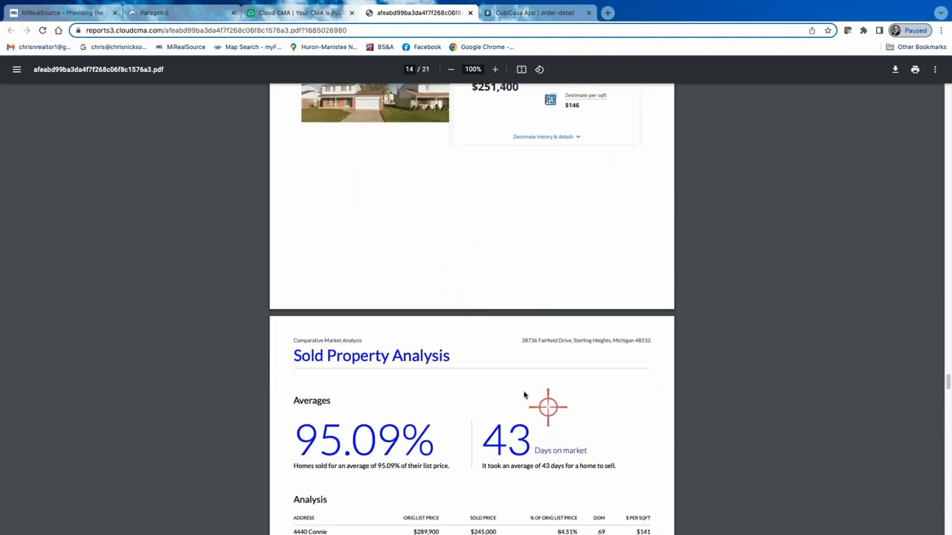
{"action": "scroll", "coordinate": [524, 326], "scroll_direction": "up", "scroll_amount": 10}
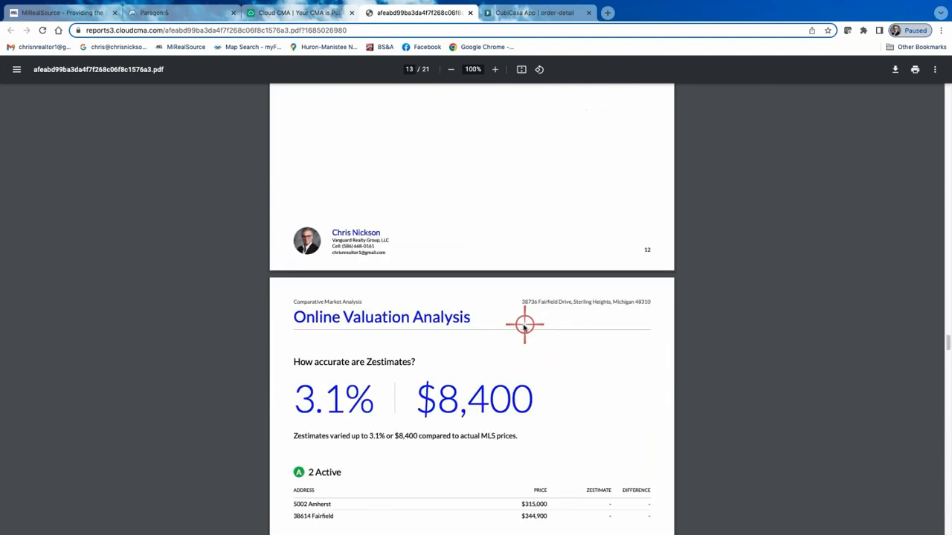
{"action": "scroll", "coordinate": [524, 326], "scroll_direction": "up", "scroll_amount": 14}
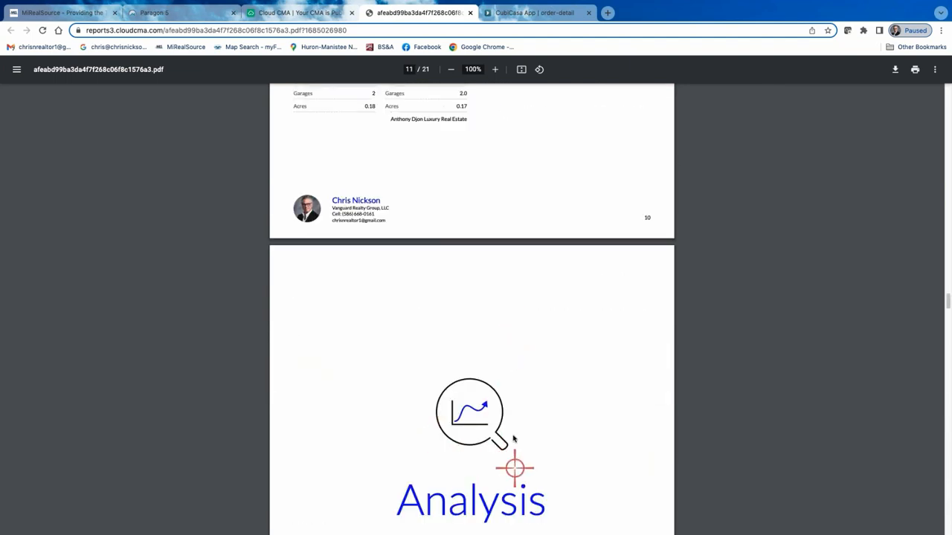
{"action": "scroll", "coordinate": [513, 440], "scroll_direction": "up", "scroll_amount": 18}
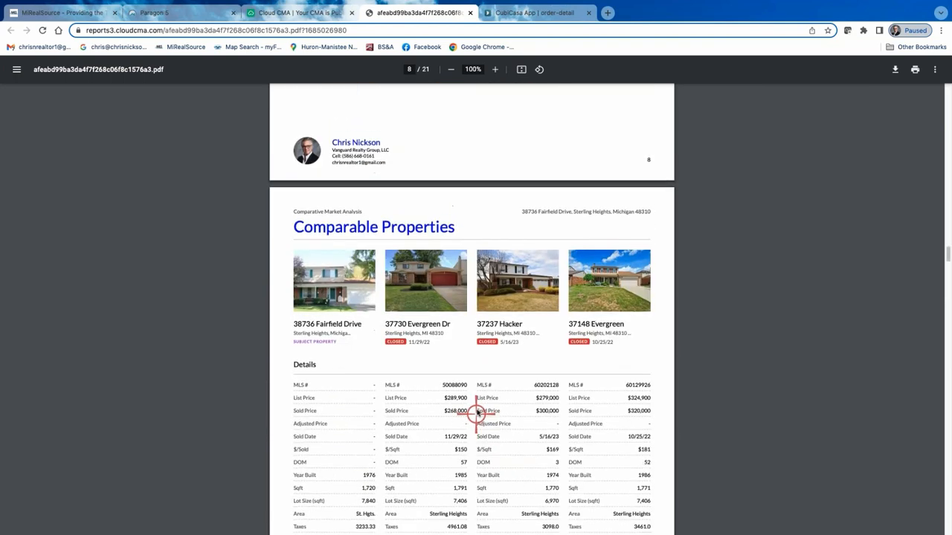
{"action": "scroll", "coordinate": [477, 415], "scroll_direction": "up", "scroll_amount": 9}
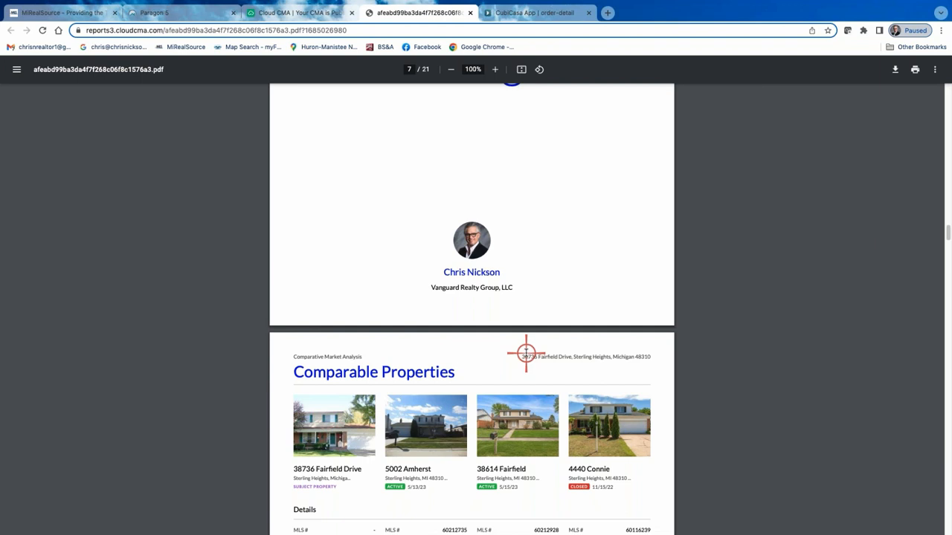
{"action": "left_click", "coordinate": [309, 13]}
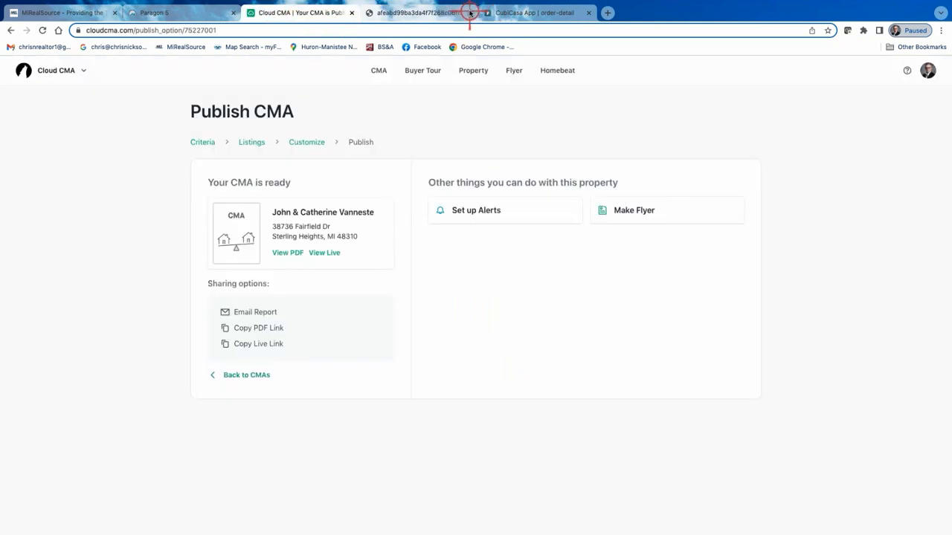
{"action": "left_click", "coordinate": [470, 13]}
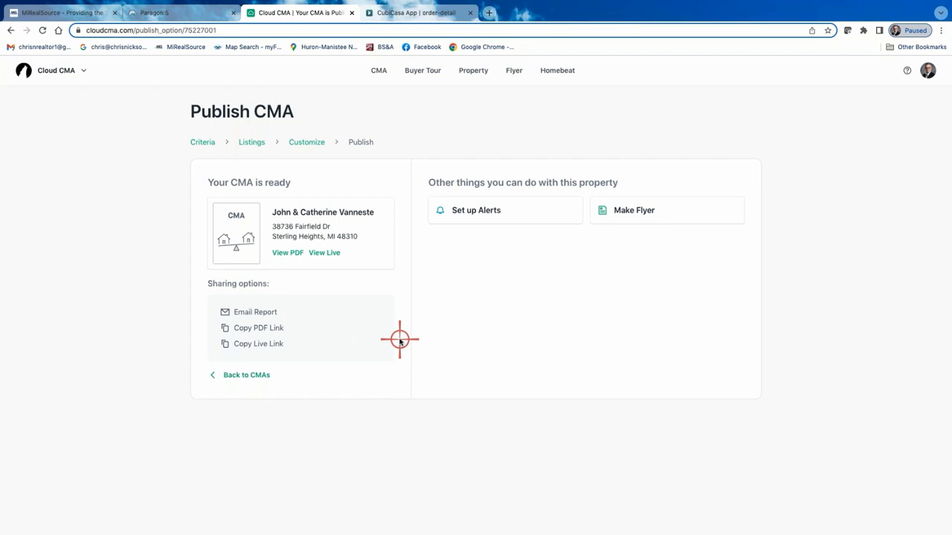
View the live report's Our Company, What is a CMA? and Sellers: What is the MLS? pages, then close it.
{"action": "left_click", "coordinate": [330, 254]}
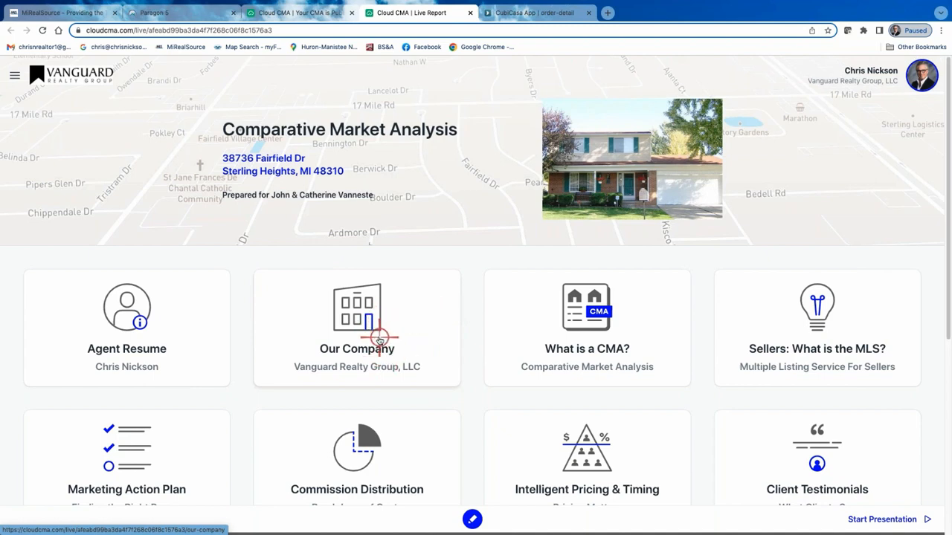
{"action": "left_click", "coordinate": [340, 336]}
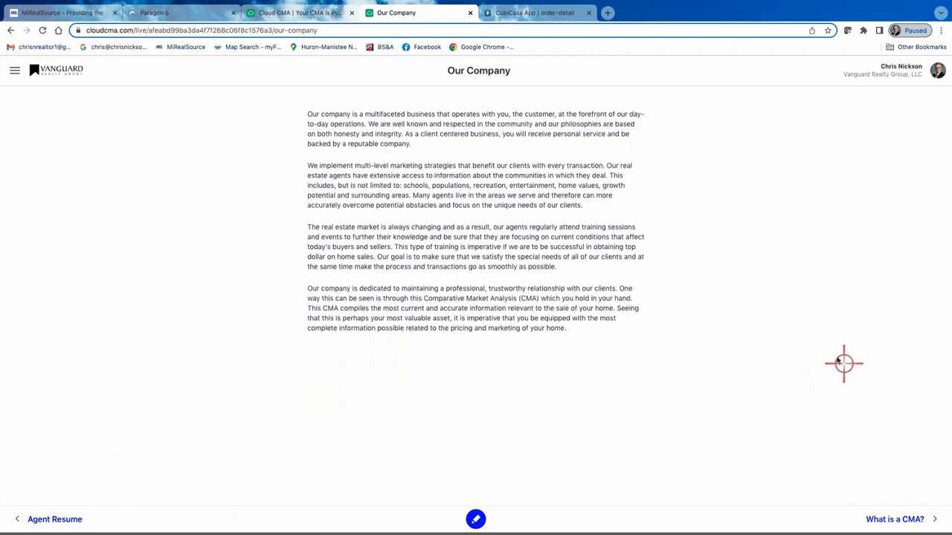
{"action": "left_click", "coordinate": [907, 519]}
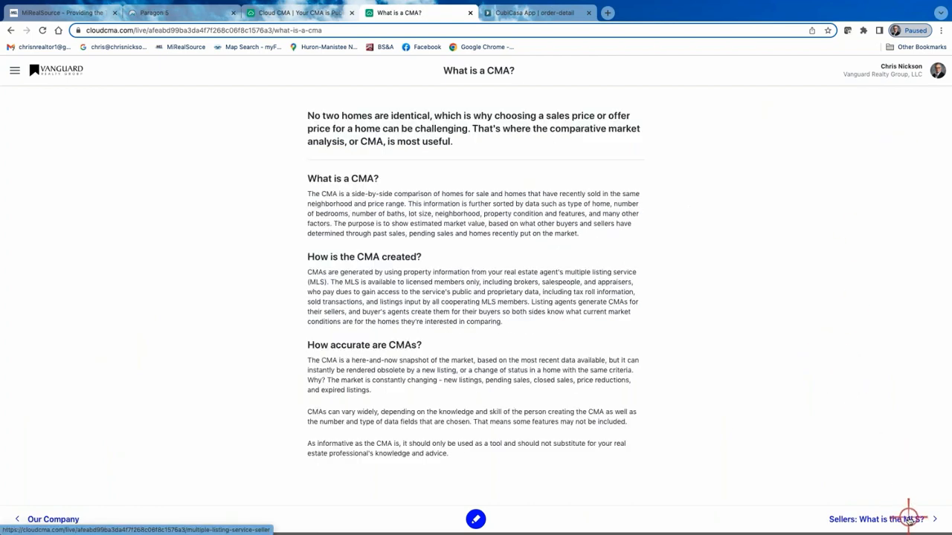
{"action": "left_click", "coordinate": [903, 520]}
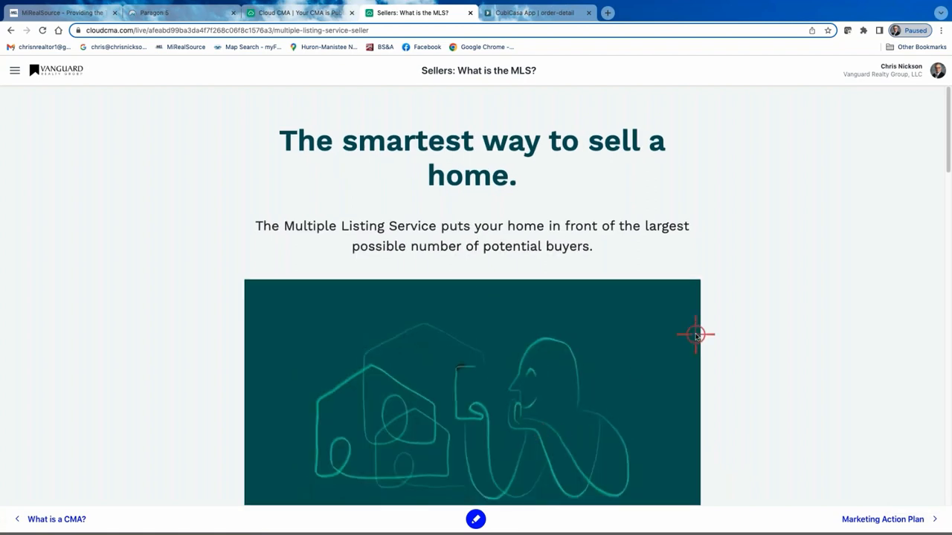
{"action": "scroll", "coordinate": [608, 354], "scroll_direction": "down", "scroll_amount": 15}
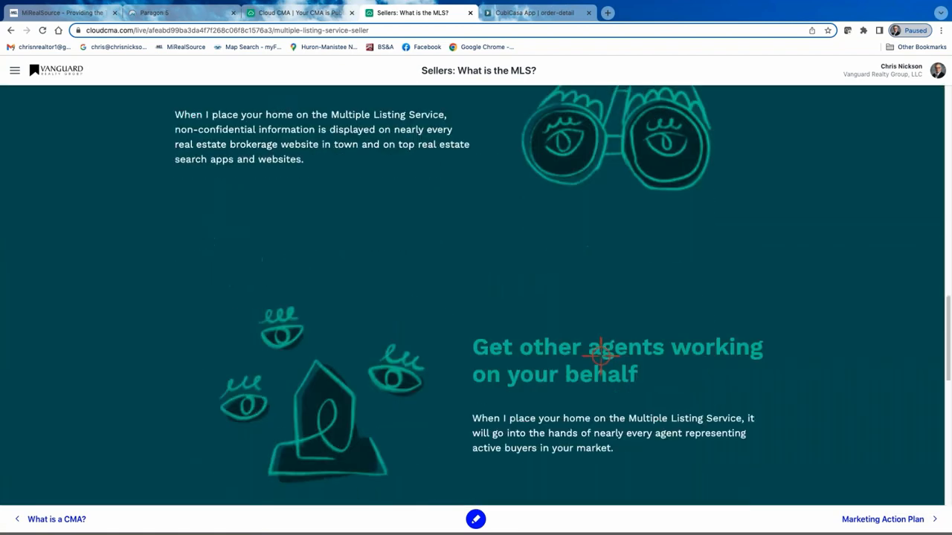
{"action": "scroll", "coordinate": [601, 355], "scroll_direction": "down", "scroll_amount": 4}
{"action": "scroll", "coordinate": [601, 285], "scroll_direction": "up", "scroll_amount": 20}
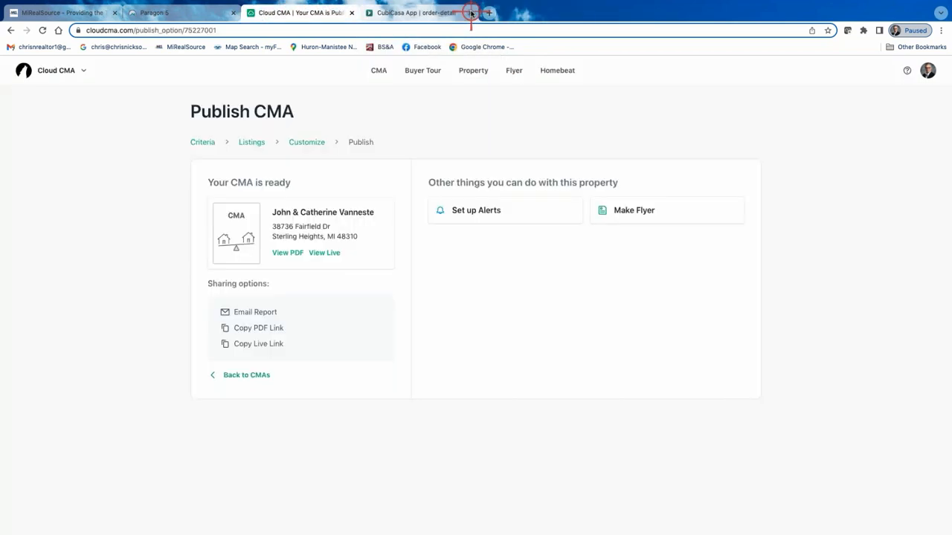
{"action": "left_click", "coordinate": [471, 12]}
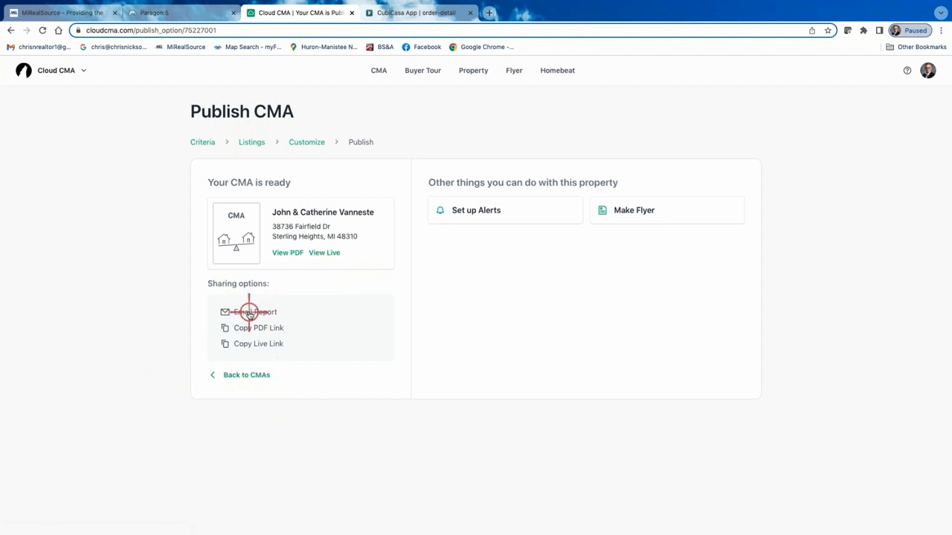
Copy the report's live link and return to the list of CMA reports.
{"action": "left_click", "coordinate": [270, 345]}
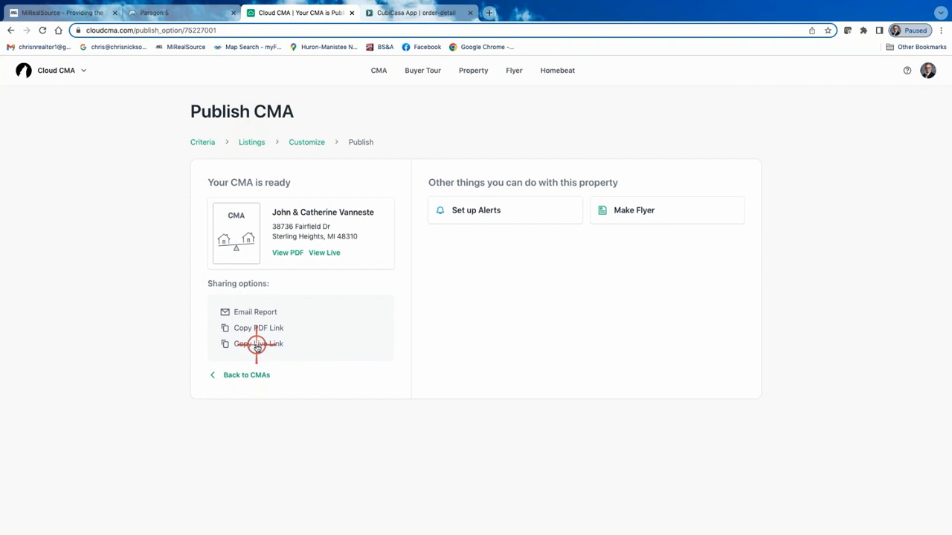
{"action": "left_click", "coordinate": [255, 344]}
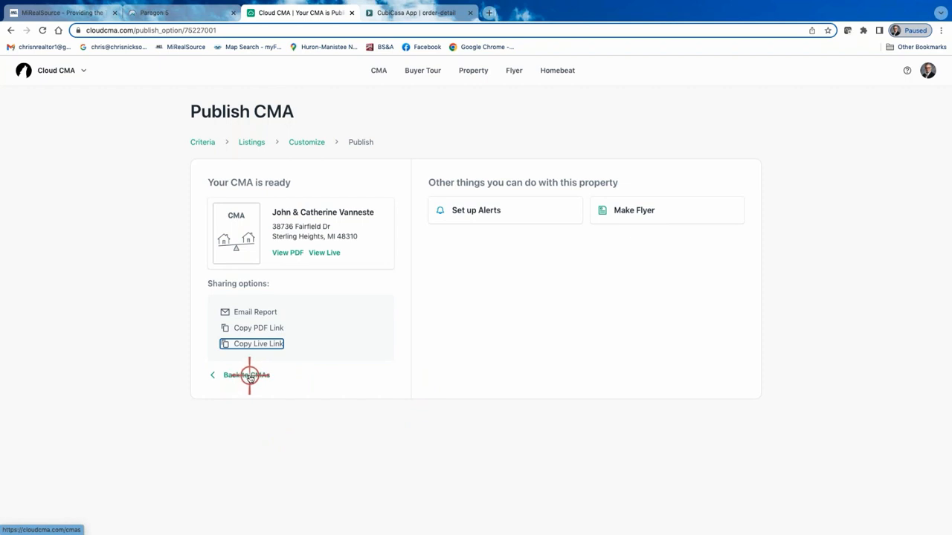
{"action": "left_click", "coordinate": [250, 377]}
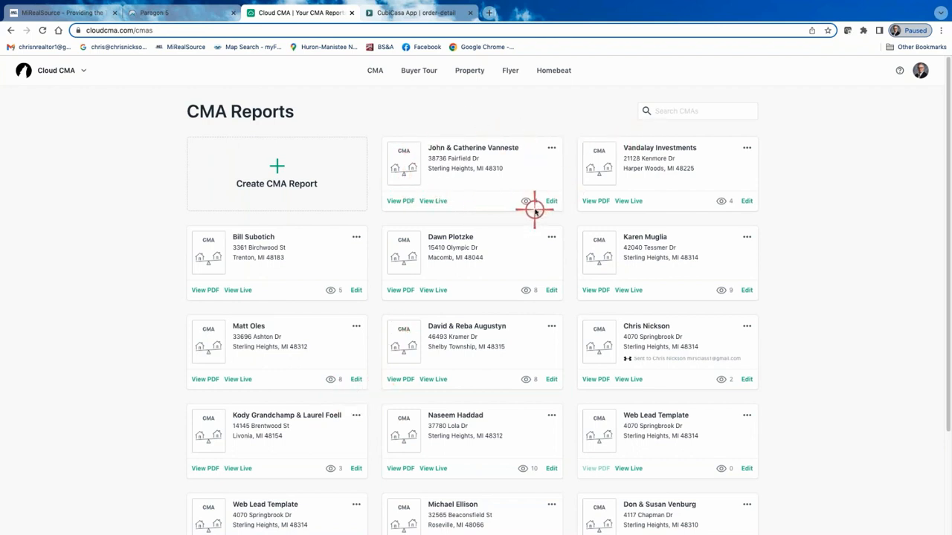
Open the new Sterling Heights report as a slideshow and view its cover, agent, Sold Homes and sold listing slides.
{"action": "left_click", "coordinate": [551, 148]}
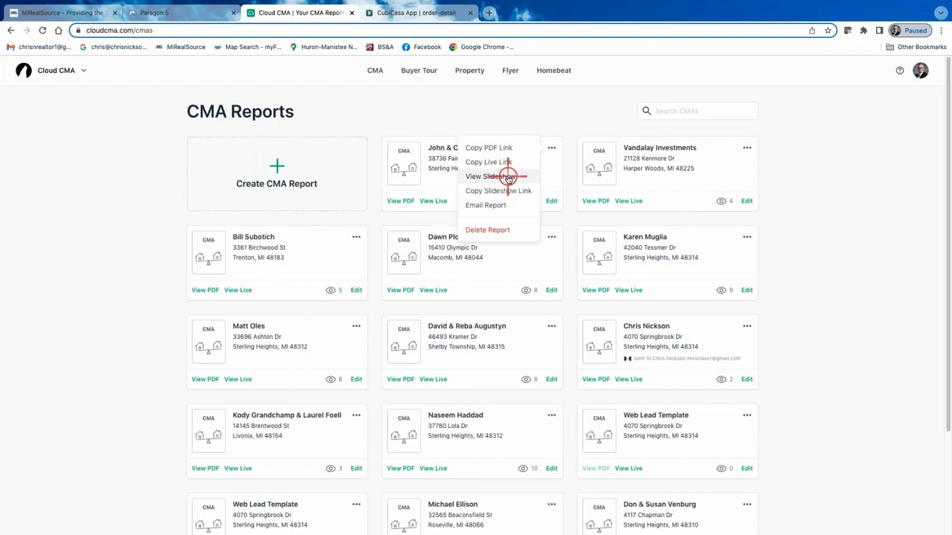
{"action": "left_click", "coordinate": [508, 176]}
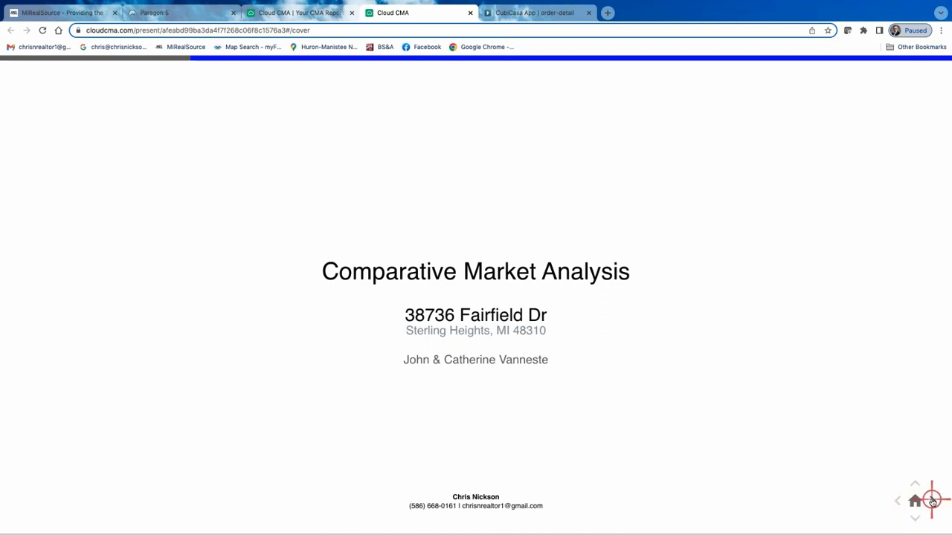
{"action": "left_click", "coordinate": [932, 500]}
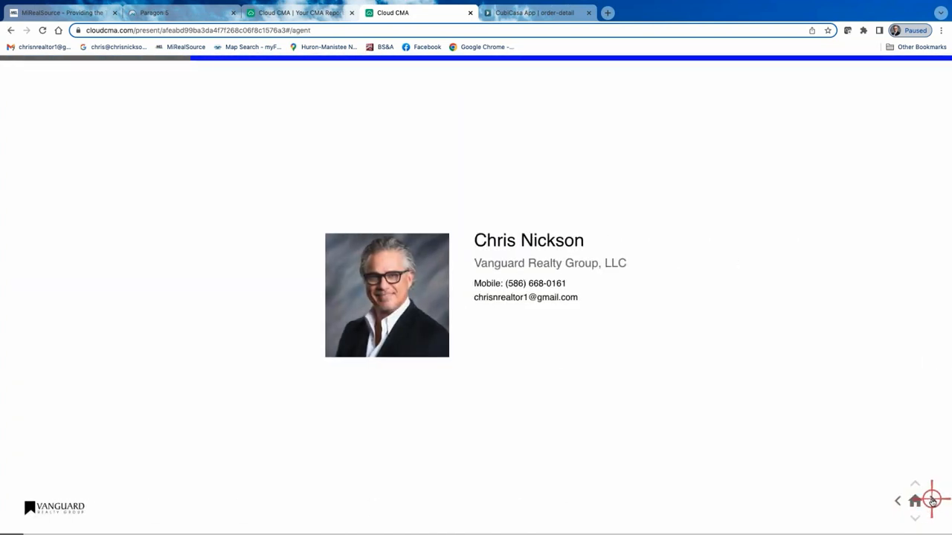
{"action": "left_click", "coordinate": [931, 500]}
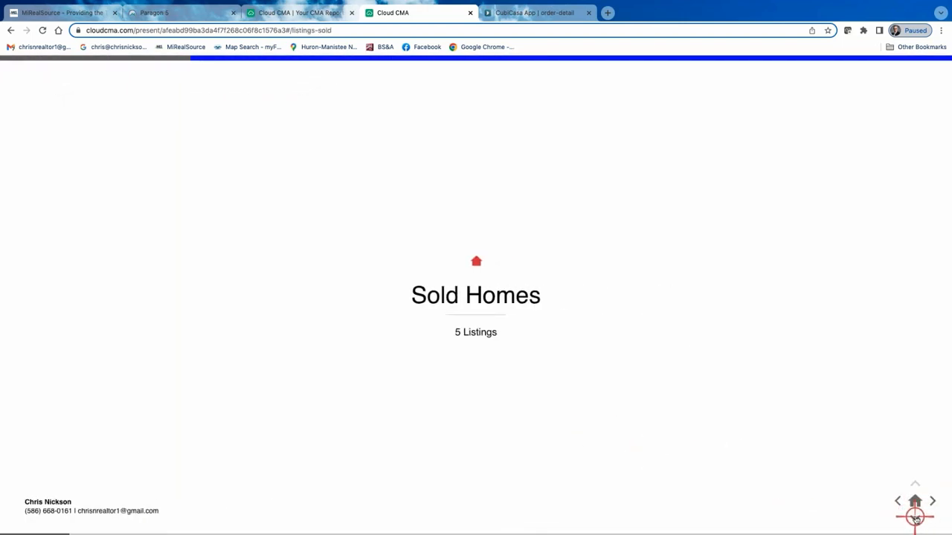
{"action": "left_click", "coordinate": [916, 517]}
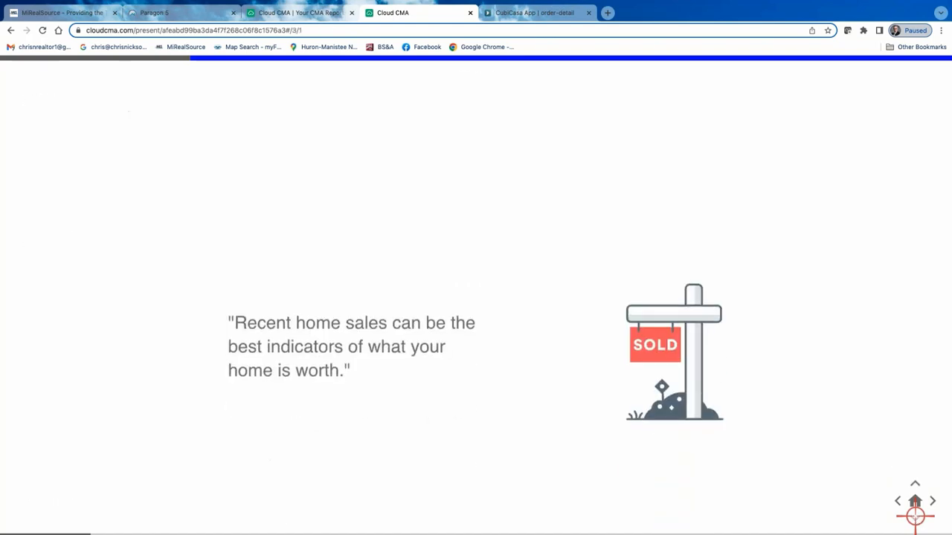
{"action": "left_click", "coordinate": [932, 502]}
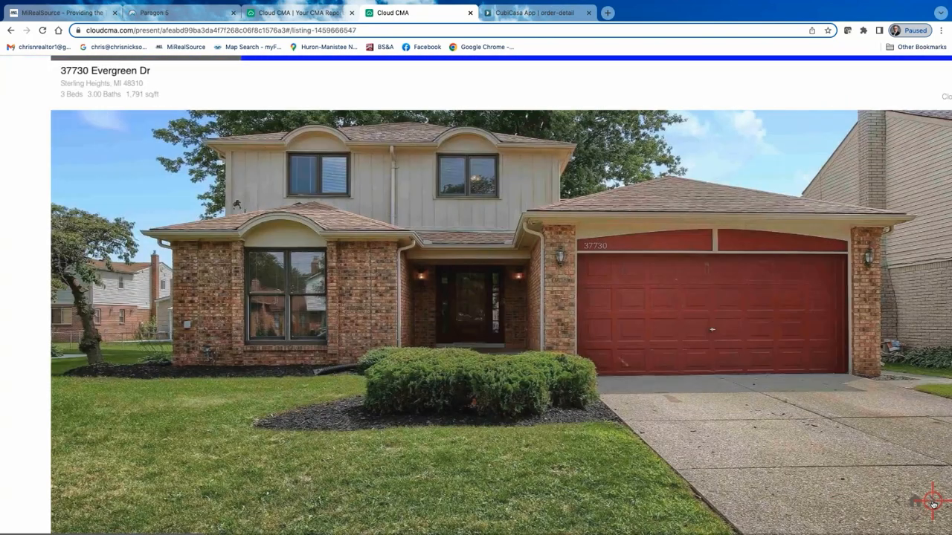
{"action": "left_click", "coordinate": [932, 502]}
{"action": "left_click", "coordinate": [933, 502]}
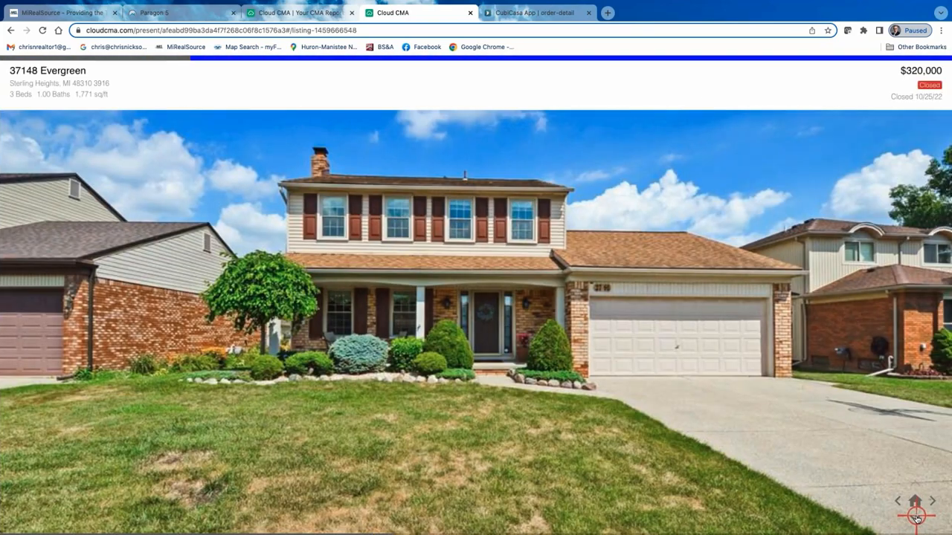
View the photo gallery of the $320,000 sold home, the Active Homes slide and the Comparable Homes map.
{"action": "left_click", "coordinate": [916, 519]}
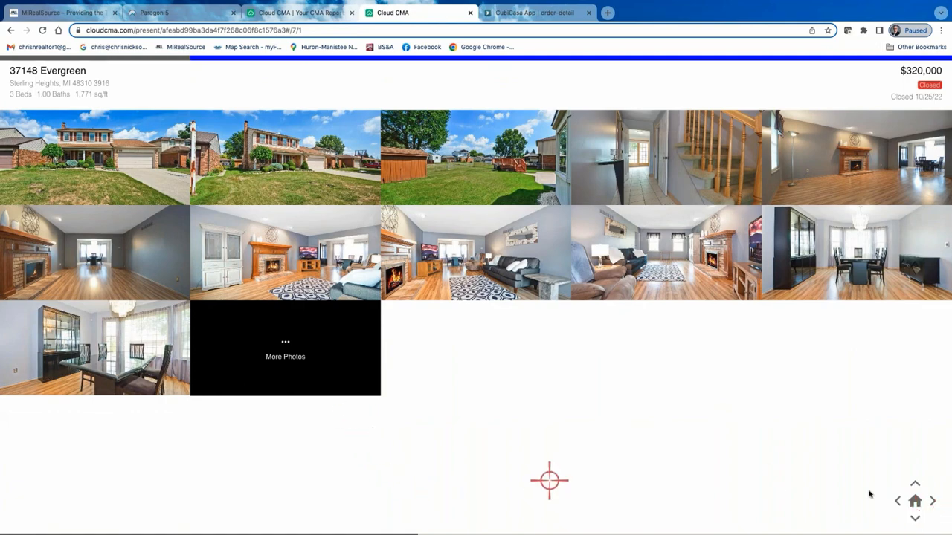
{"action": "left_click", "coordinate": [932, 502]}
{"action": "left_click", "coordinate": [933, 501]}
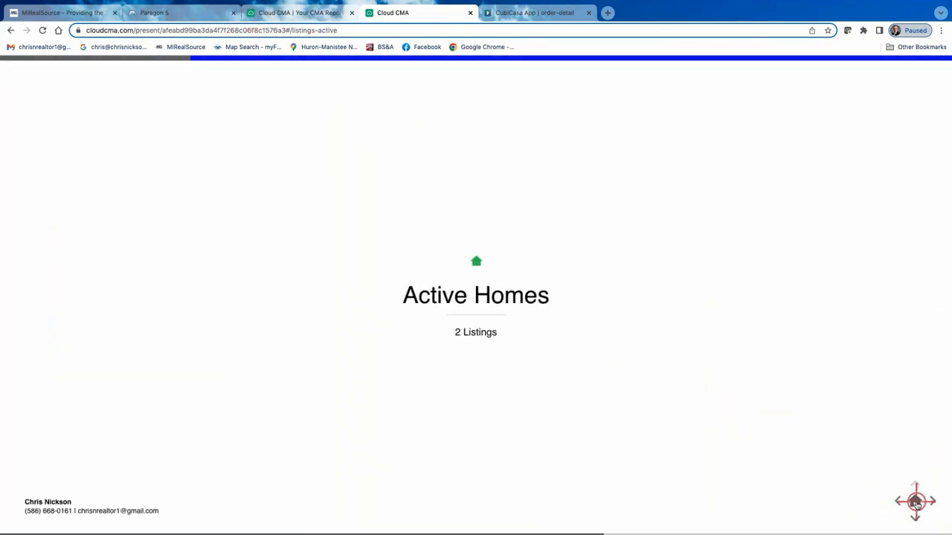
{"action": "left_click", "coordinate": [916, 503]}
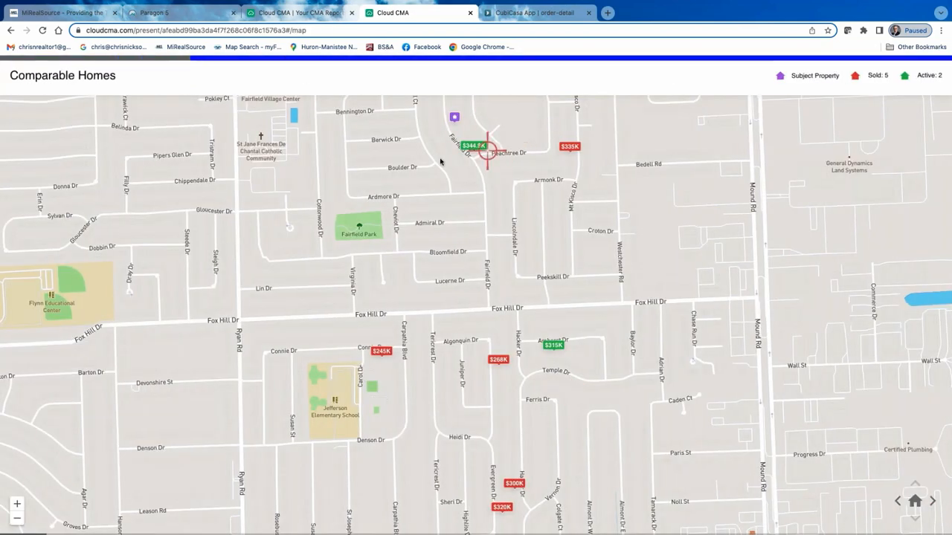
Close the slideshow and check the link, slideshow, email and delete options for the new Sterling Heights report.
{"action": "left_click", "coordinate": [470, 12]}
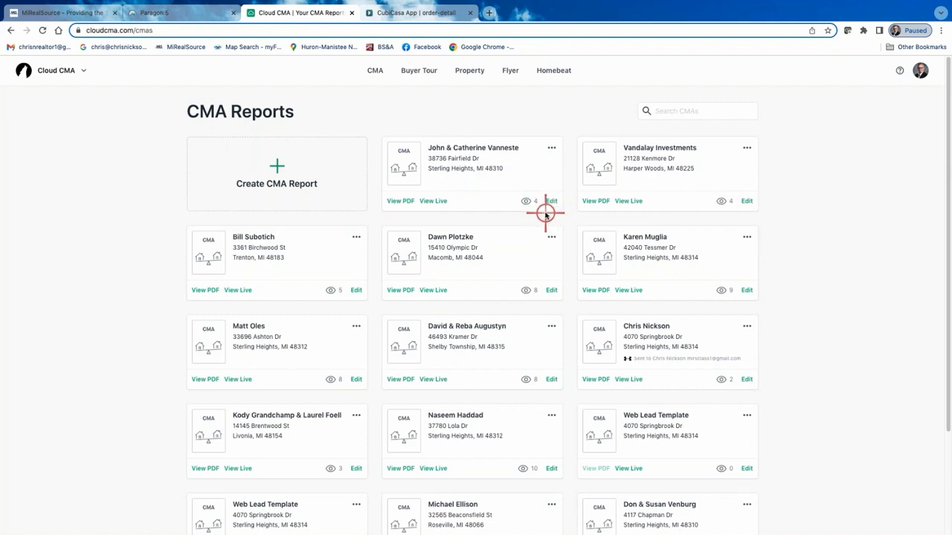
{"action": "left_click", "coordinate": [551, 148]}
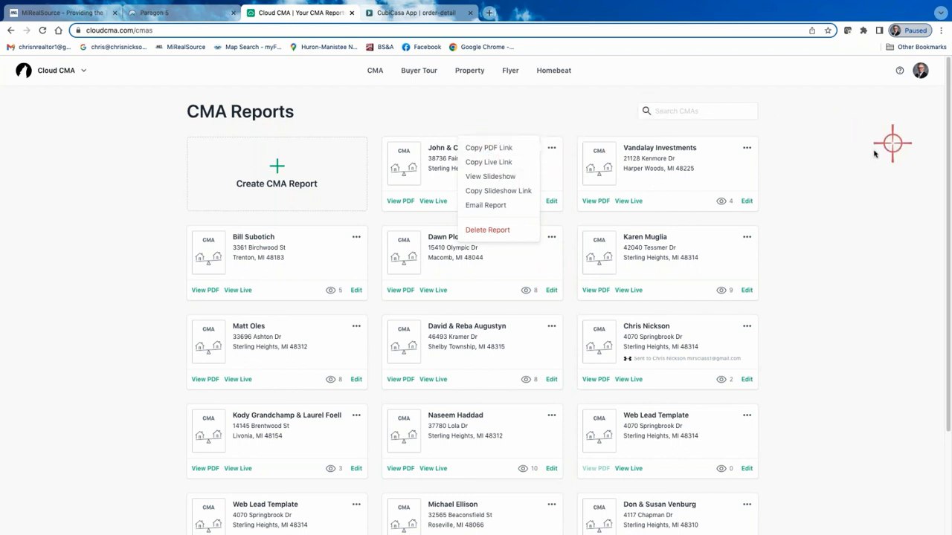
{"action": "left_click", "coordinate": [854, 175]}
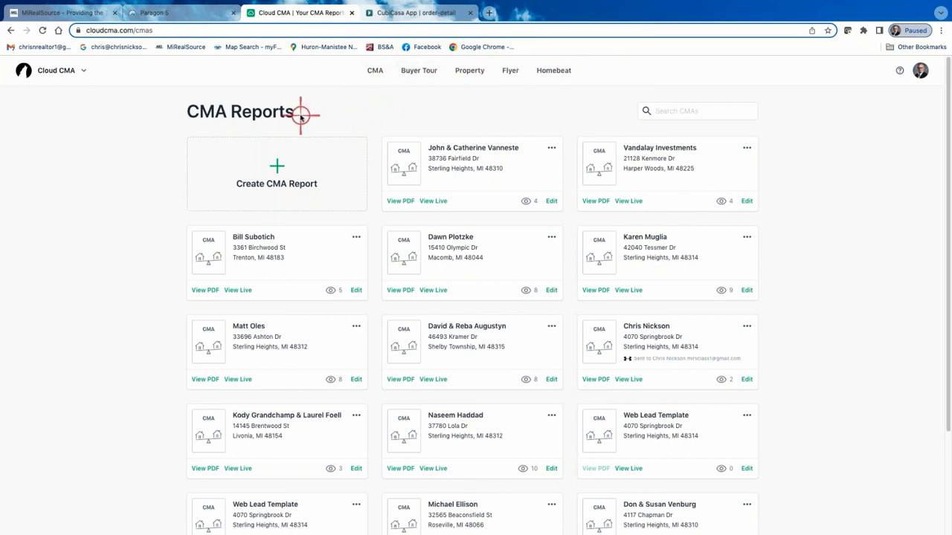
Open the Buyer Tours list, view the last tour's live version and return to the list.
{"action": "left_click", "coordinate": [419, 74]}
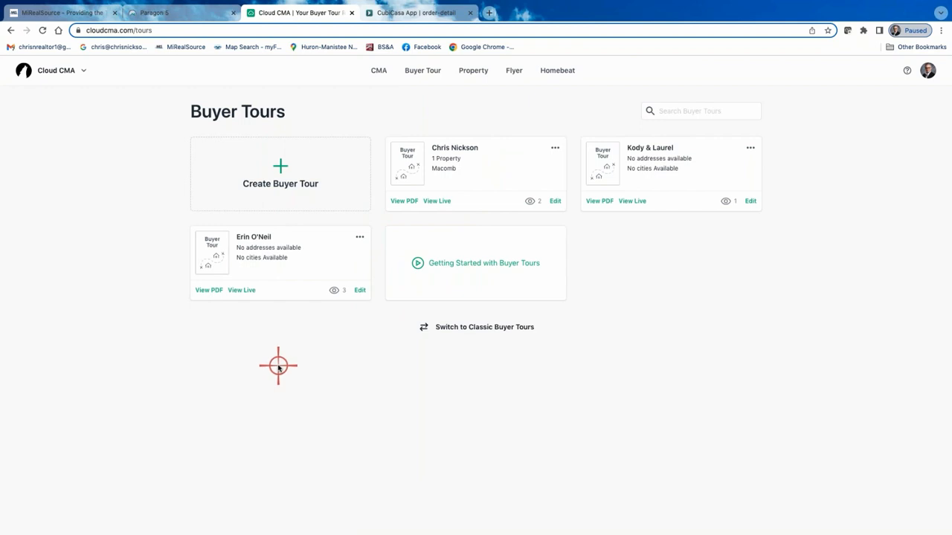
{"action": "left_click", "coordinate": [242, 290]}
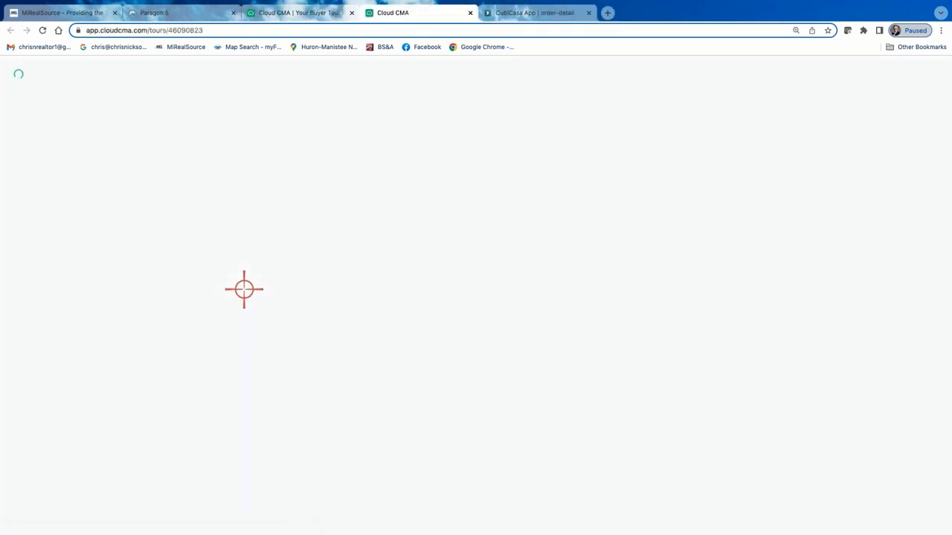
{"action": "left_click", "coordinate": [331, 13]}
Open the same buyer tour's PDF and review its cover, Map of All Listings and listing table.
{"action": "left_click", "coordinate": [209, 290]}
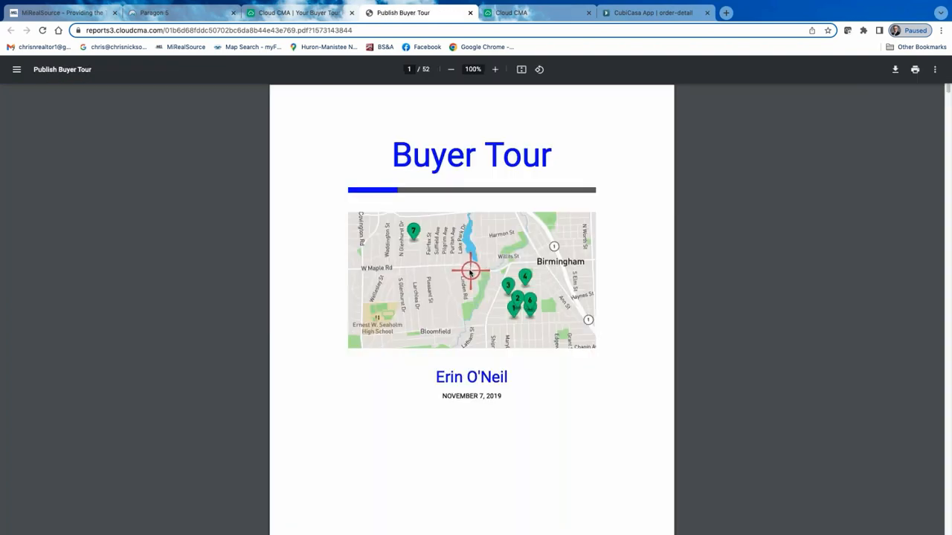
{"action": "scroll", "coordinate": [391, 259], "scroll_direction": "down", "scroll_amount": 3}
{"action": "scroll", "coordinate": [525, 280], "scroll_direction": "down", "scroll_amount": 1}
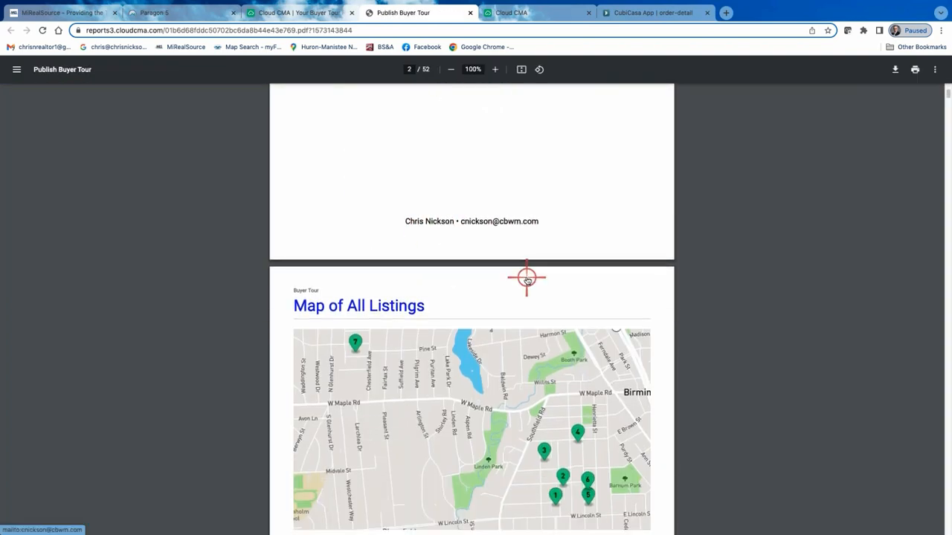
{"action": "scroll", "coordinate": [527, 279], "scroll_direction": "down", "scroll_amount": 8}
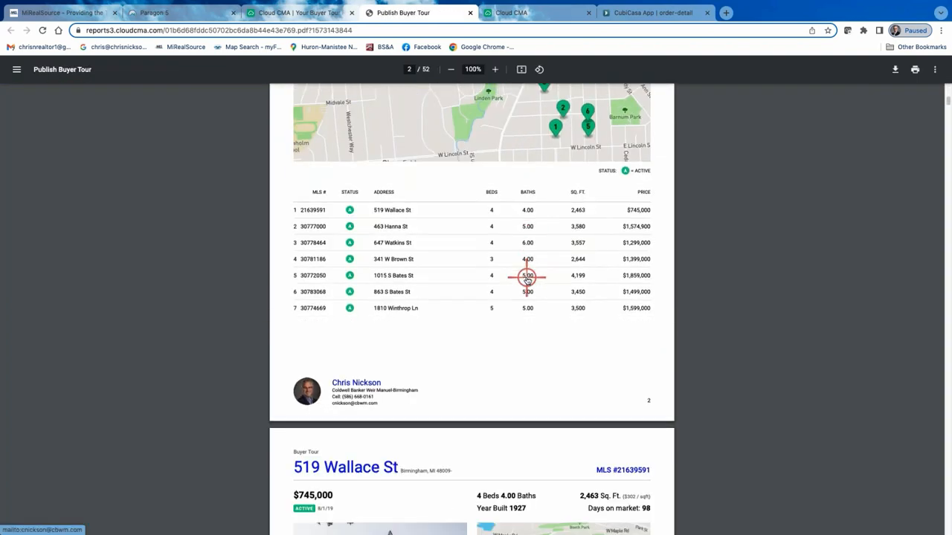
Review the first two homes' detail pages, photo galleries and Buyer Comments pages in the buyer tour PDF.
{"action": "scroll", "coordinate": [526, 279], "scroll_direction": "down", "scroll_amount": 2}
{"action": "scroll", "coordinate": [526, 278], "scroll_direction": "down", "scroll_amount": 10}
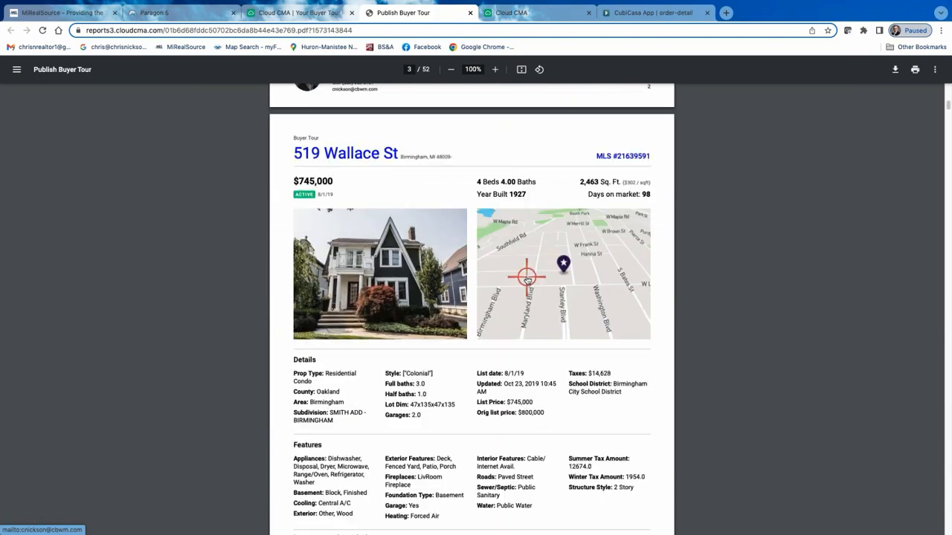
{"action": "scroll", "coordinate": [527, 279], "scroll_direction": "down", "scroll_amount": 15}
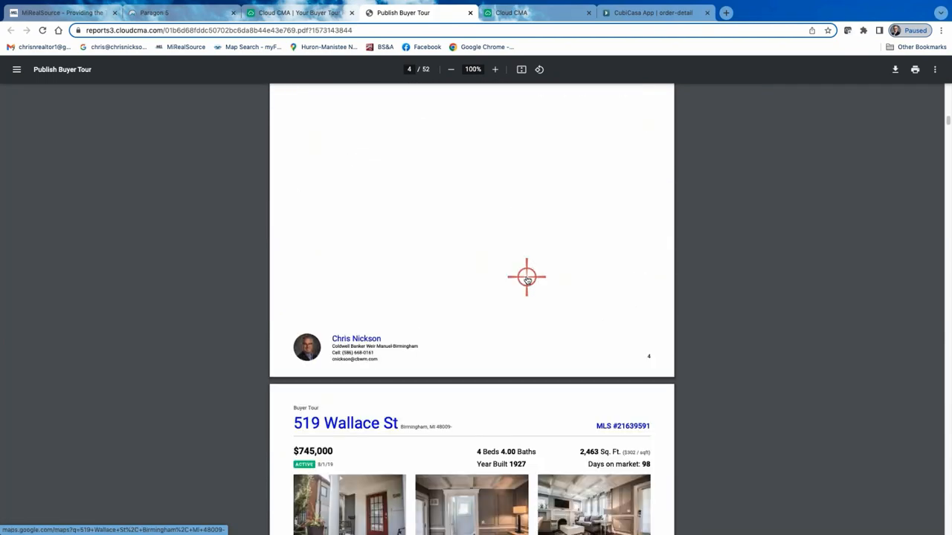
{"action": "scroll", "coordinate": [526, 279], "scroll_direction": "down", "scroll_amount": 8}
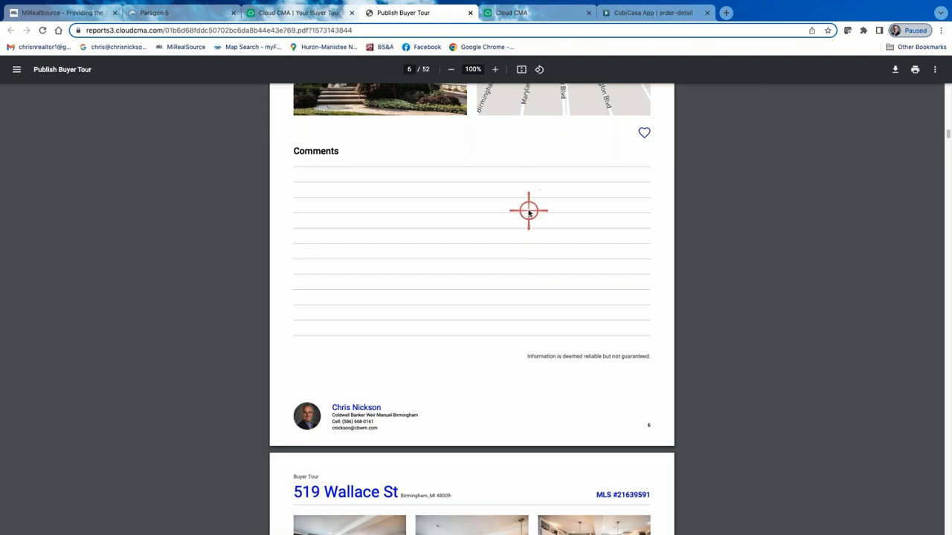
{"action": "scroll", "coordinate": [528, 210], "scroll_direction": "down", "scroll_amount": 10}
{"action": "scroll", "coordinate": [528, 212], "scroll_direction": "down", "scroll_amount": 10}
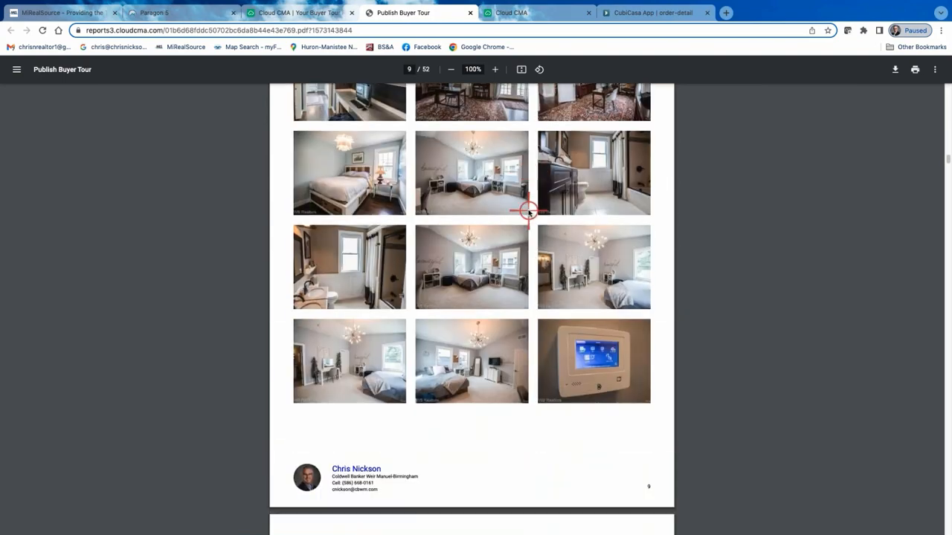
{"action": "scroll", "coordinate": [528, 212], "scroll_direction": "down", "scroll_amount": 10}
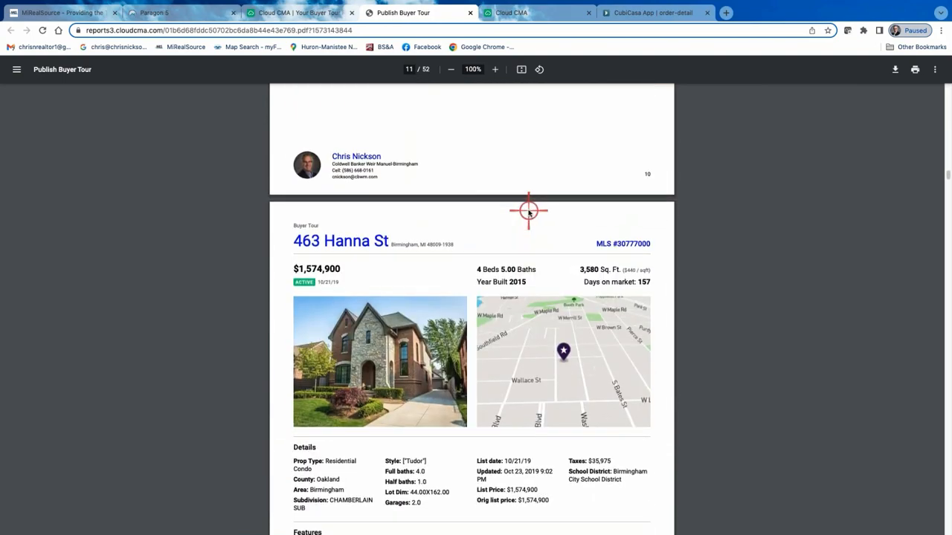
{"action": "scroll", "coordinate": [528, 212], "scroll_direction": "down", "scroll_amount": 10}
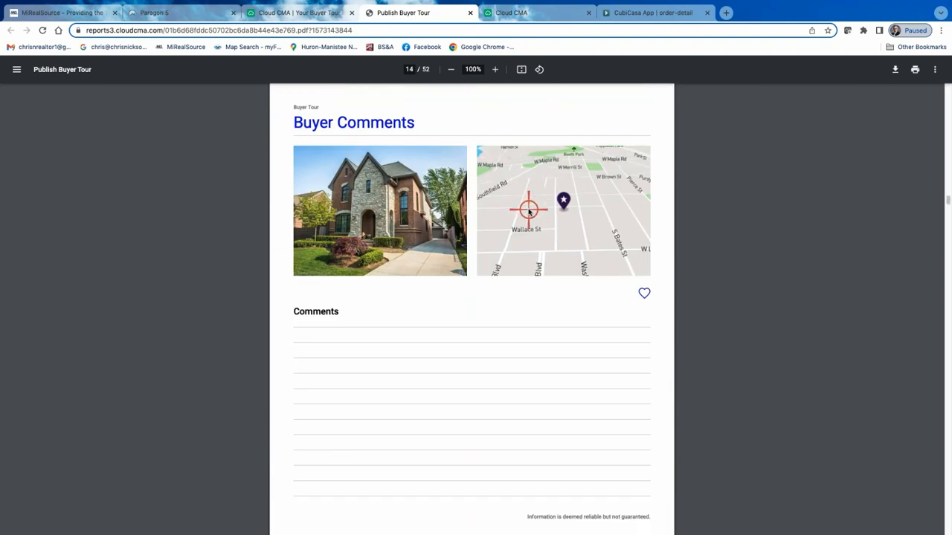
{"action": "scroll", "coordinate": [528, 212], "scroll_direction": "down", "scroll_amount": 5}
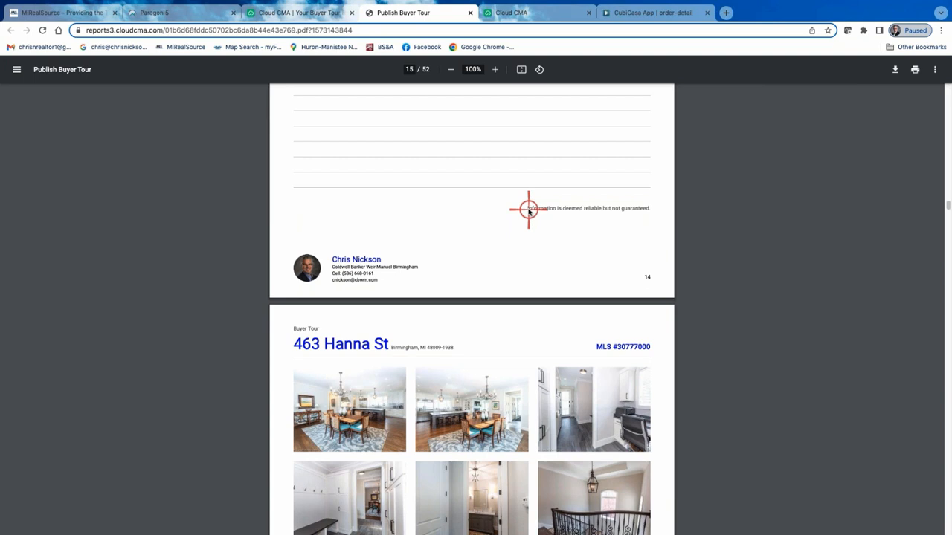
Return to Cloud CMA, open the Flyers list and review the first open house flyer's one-page PDF.
{"action": "left_click", "coordinate": [318, 14]}
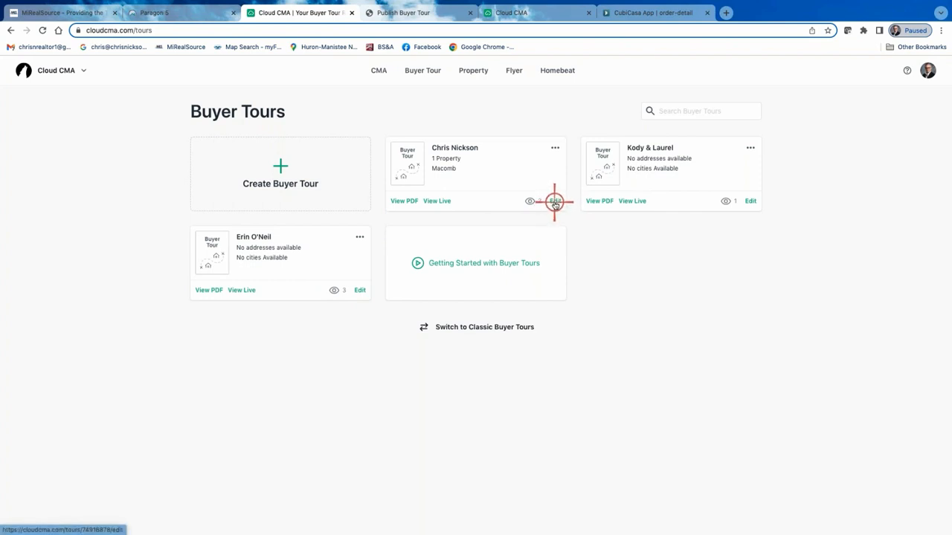
{"action": "left_click", "coordinate": [516, 72]}
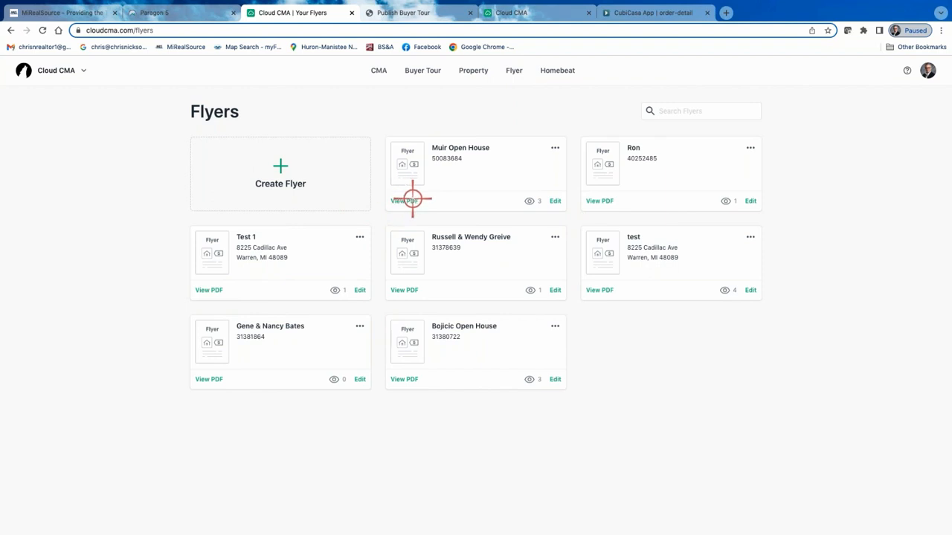
{"action": "left_click", "coordinate": [408, 202]}
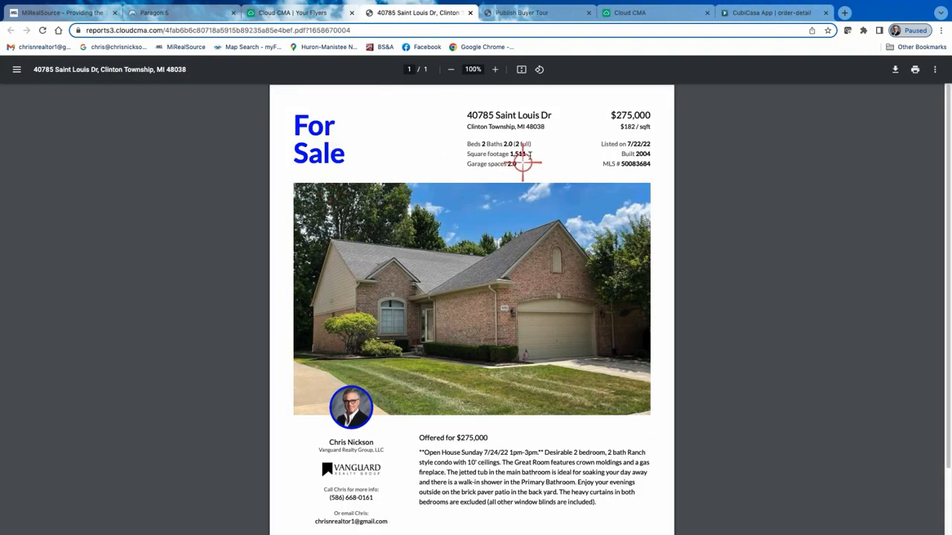
{"action": "scroll", "coordinate": [549, 201], "scroll_direction": "down", "scroll_amount": 2}
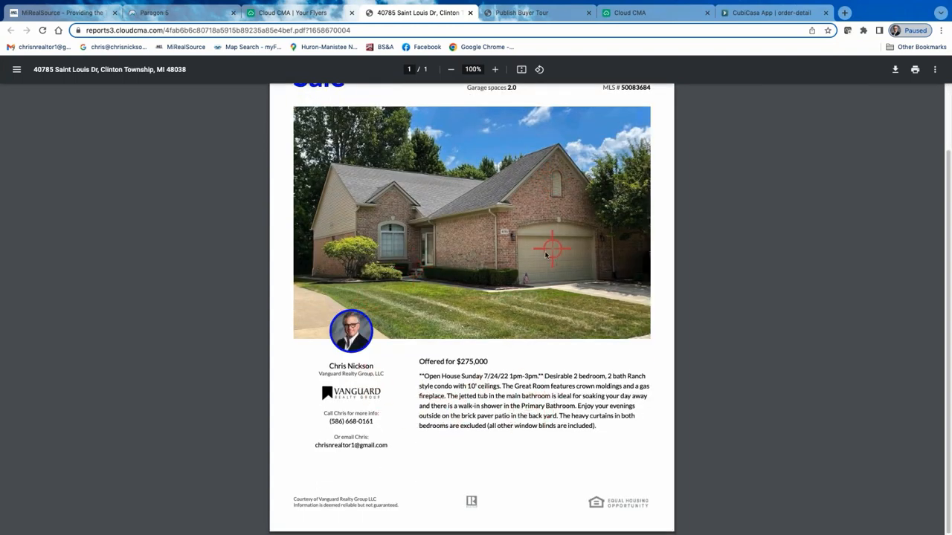
{"action": "scroll", "coordinate": [647, 255], "scroll_direction": "up", "scroll_amount": 2}
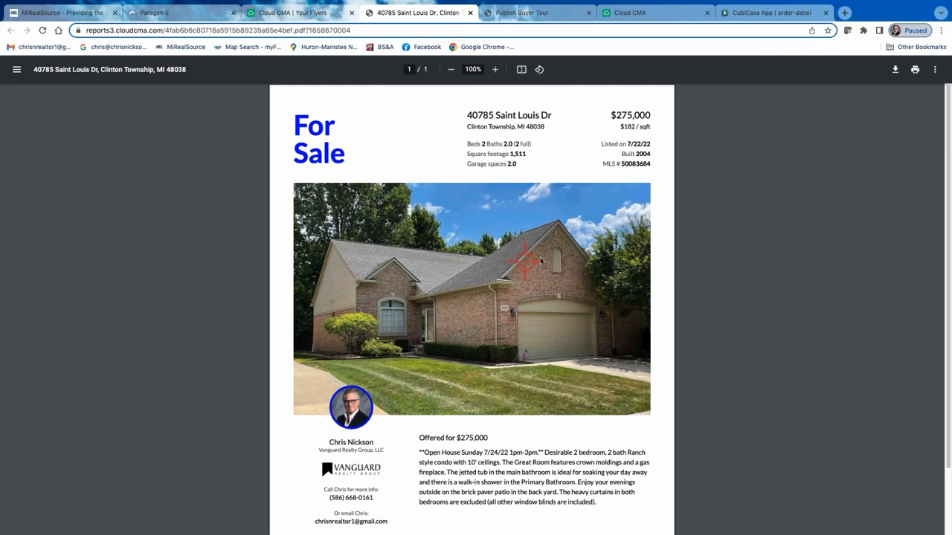
{"action": "scroll", "coordinate": [647, 212], "scroll_direction": "down", "scroll_amount": 1}
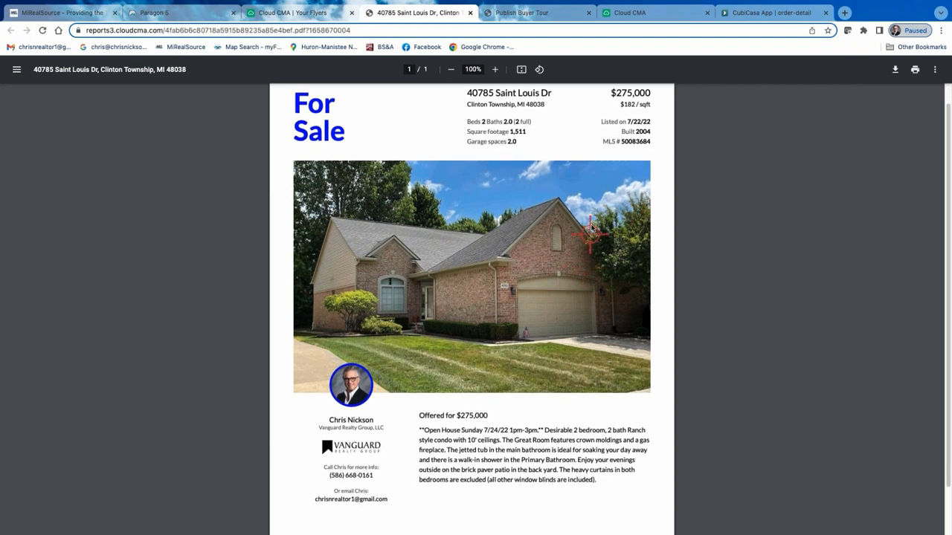
{"action": "scroll", "coordinate": [592, 227], "scroll_direction": "up", "scroll_amount": 1}
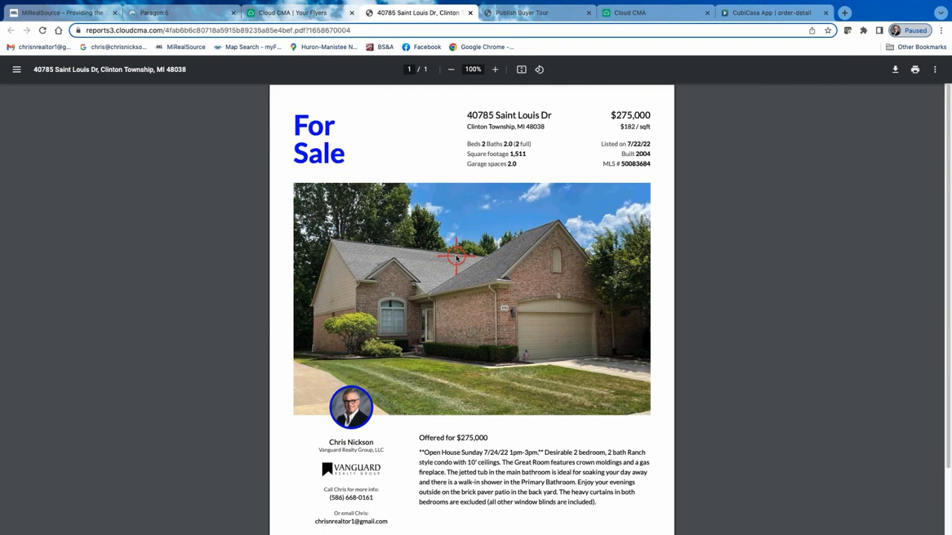
{"action": "scroll", "coordinate": [491, 277], "scroll_direction": "down", "scroll_amount": 3}
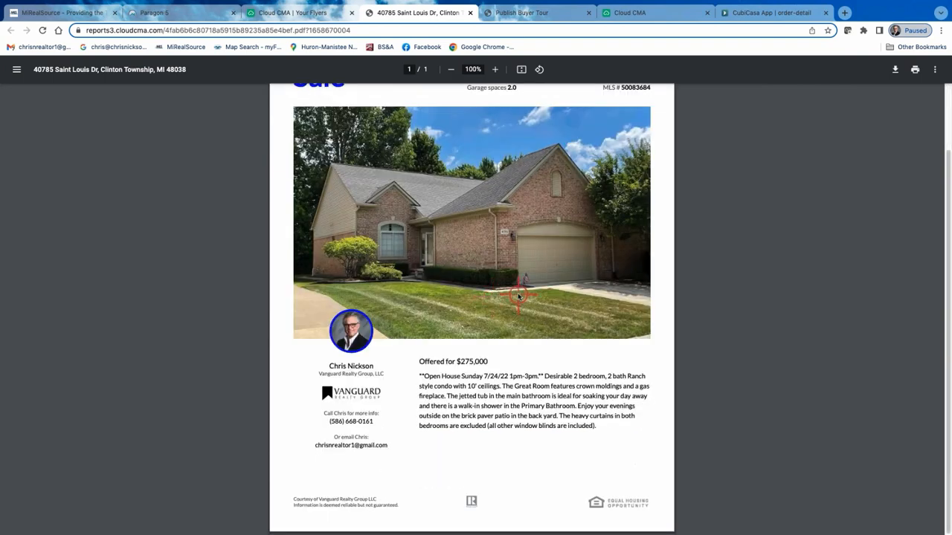
{"action": "scroll", "coordinate": [494, 271], "scroll_direction": "up", "scroll_amount": 3}
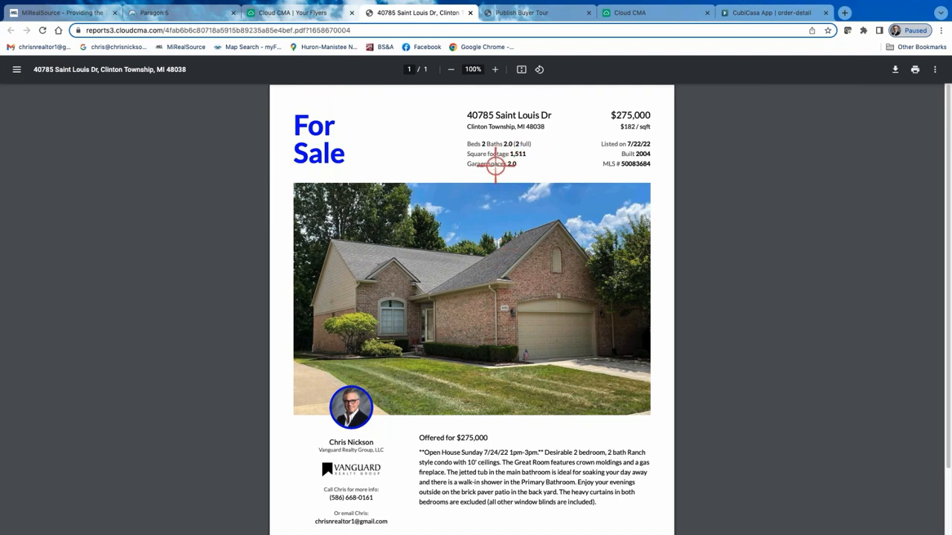
Open the same flyer for editing, go to its Customize stage and view the available layouts without changing the selection.
{"action": "left_click", "coordinate": [298, 15]}
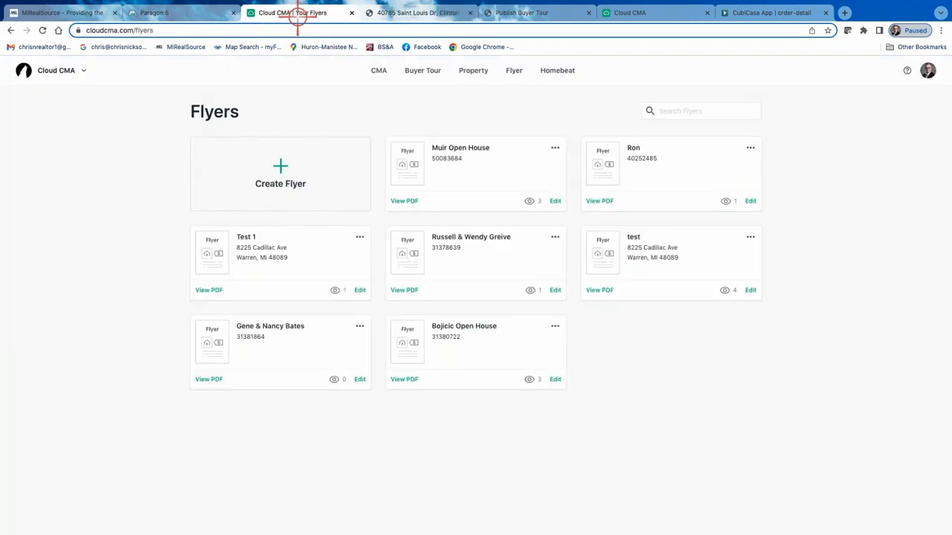
{"action": "left_click", "coordinate": [558, 201]}
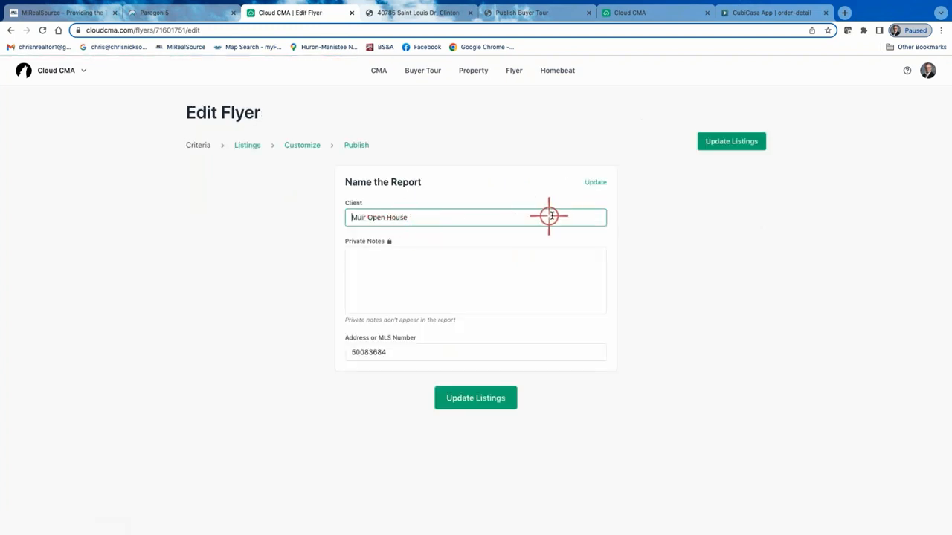
{"action": "left_click", "coordinate": [311, 146]}
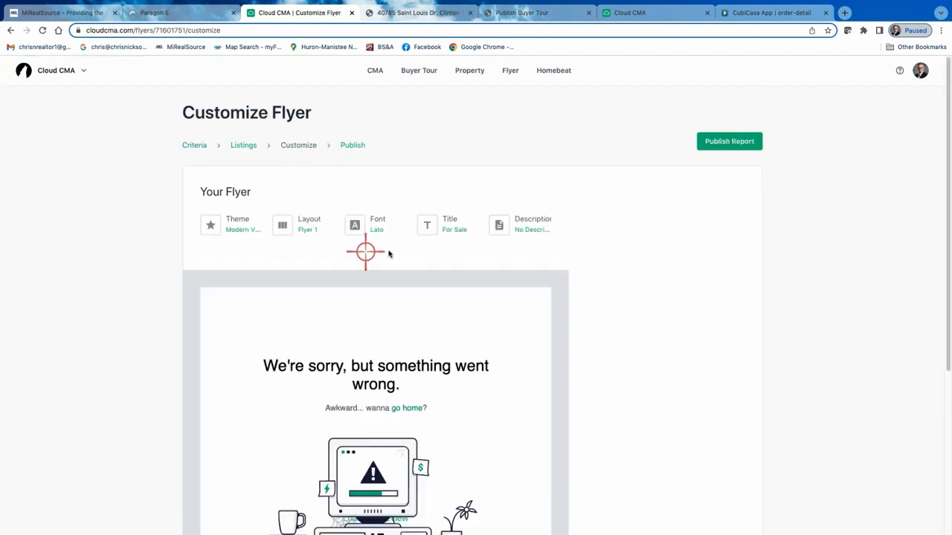
{"action": "scroll", "coordinate": [320, 223], "scroll_direction": "down", "scroll_amount": 1}
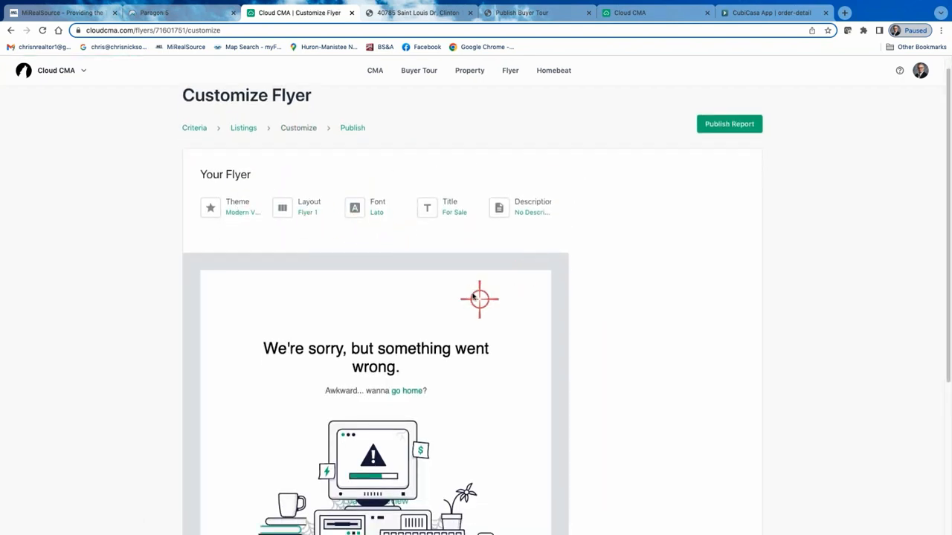
{"action": "scroll", "coordinate": [459, 246], "scroll_direction": "down", "scroll_amount": 5}
{"action": "scroll", "coordinate": [457, 246], "scroll_direction": "up", "scroll_amount": 5}
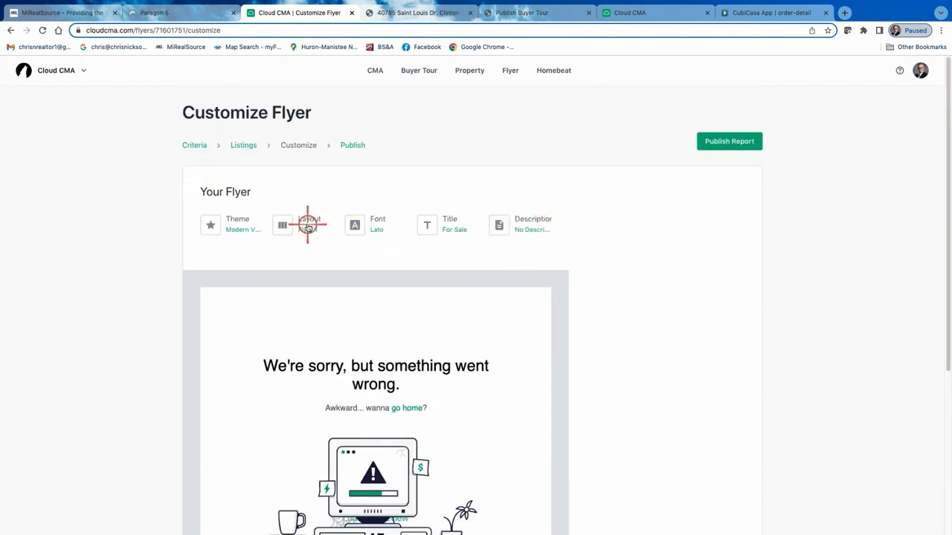
{"action": "left_click", "coordinate": [307, 226]}
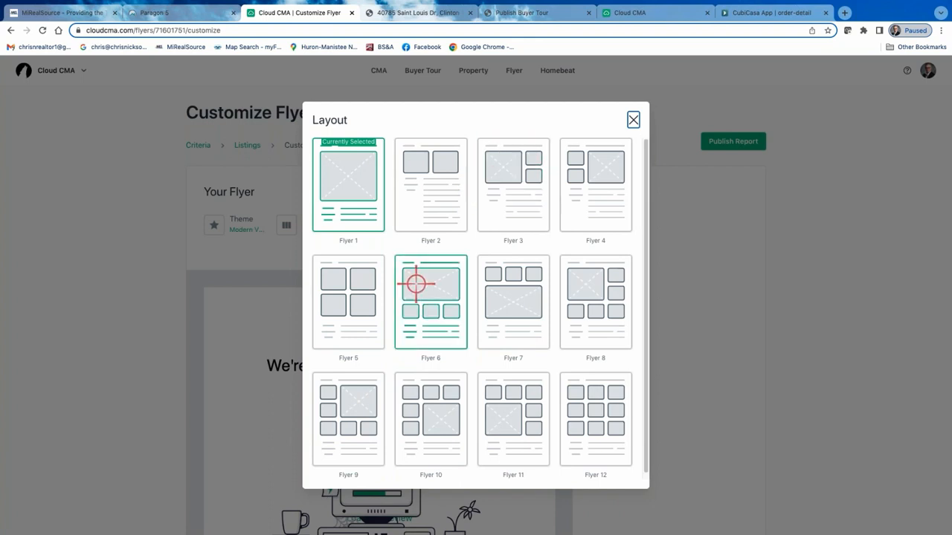
{"action": "left_click", "coordinate": [634, 119]}
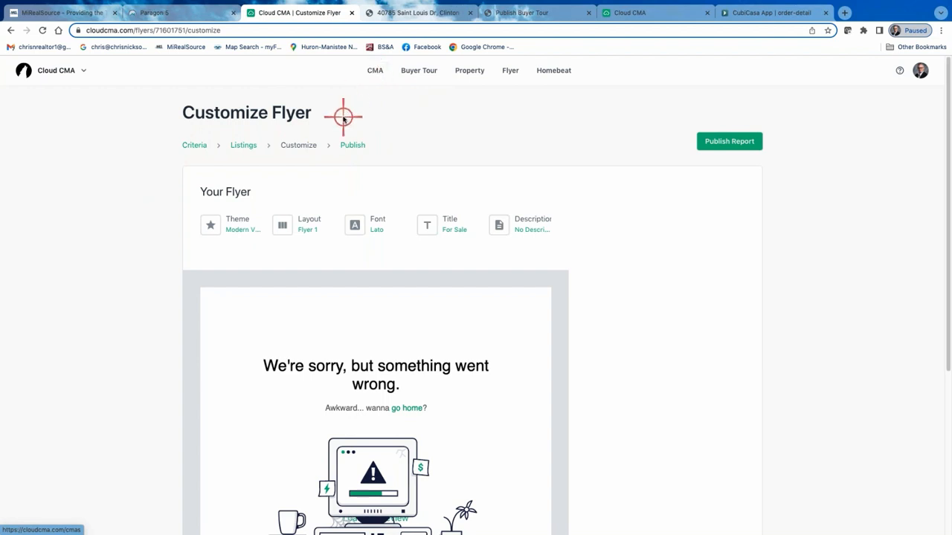
Go back to the CMA Reports list, switch to Paragon 5 and close its Actions dialog.
{"action": "left_click", "coordinate": [377, 72]}
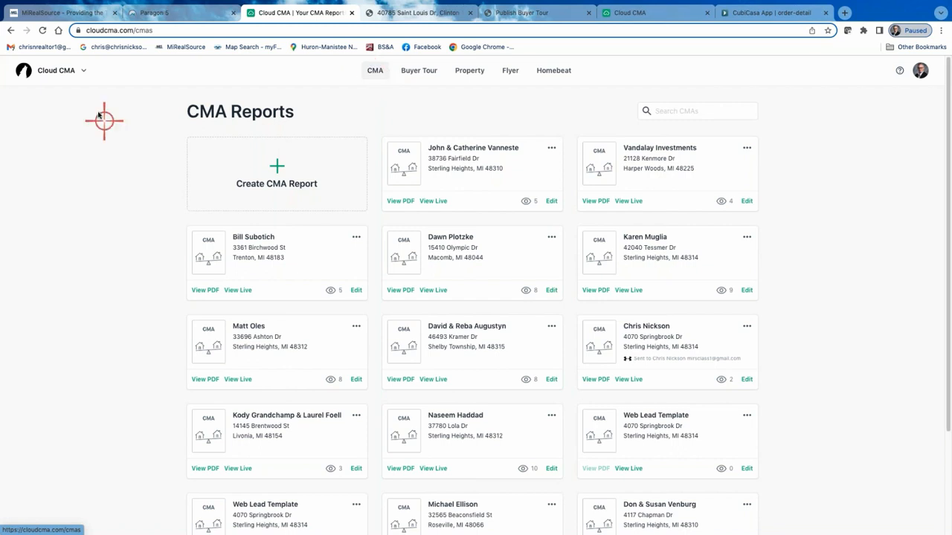
{"action": "left_click", "coordinate": [186, 14]}
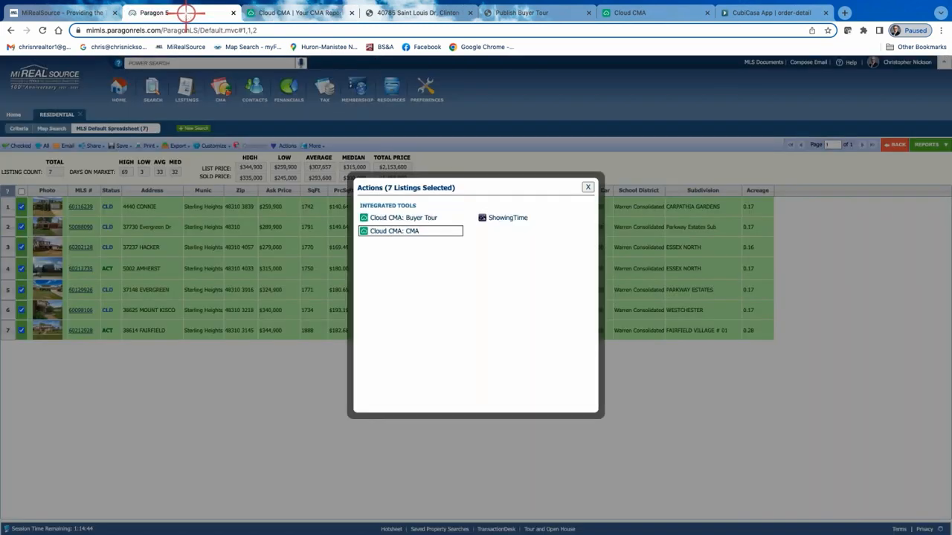
{"action": "left_click", "coordinate": [591, 189]}
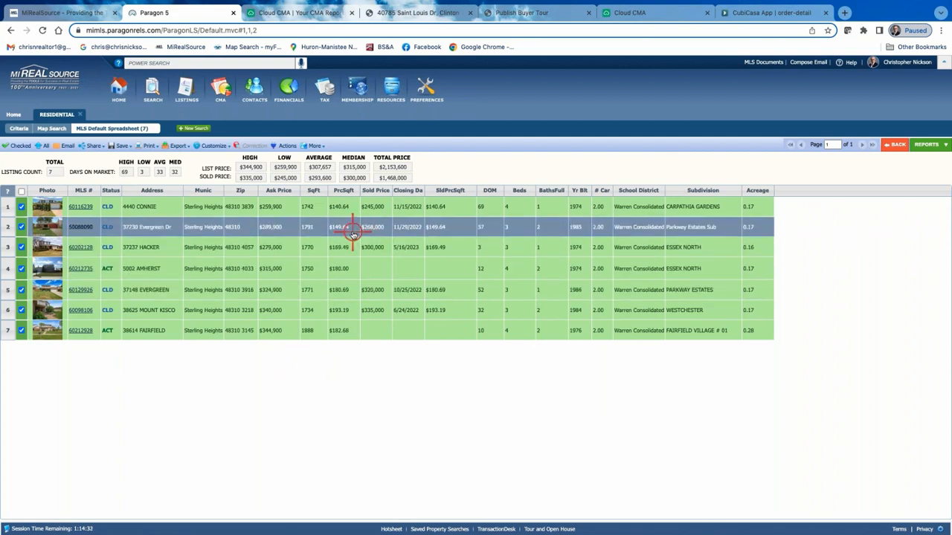
View the CMA Summary report for the seven selected listings, return to the spreadsheet and check the available integrated tools.
{"action": "mouse_move", "coordinate": [321, 90]}
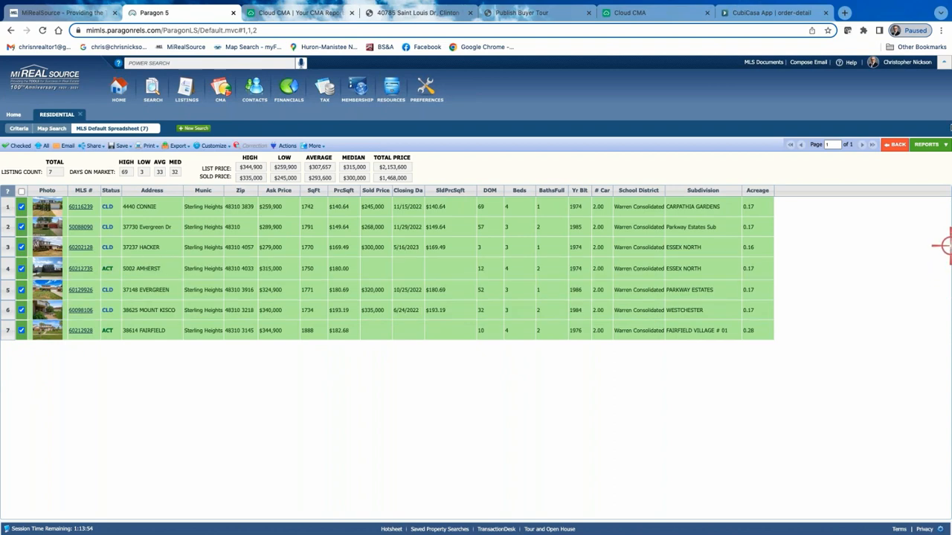
{"action": "left_click", "coordinate": [929, 146]}
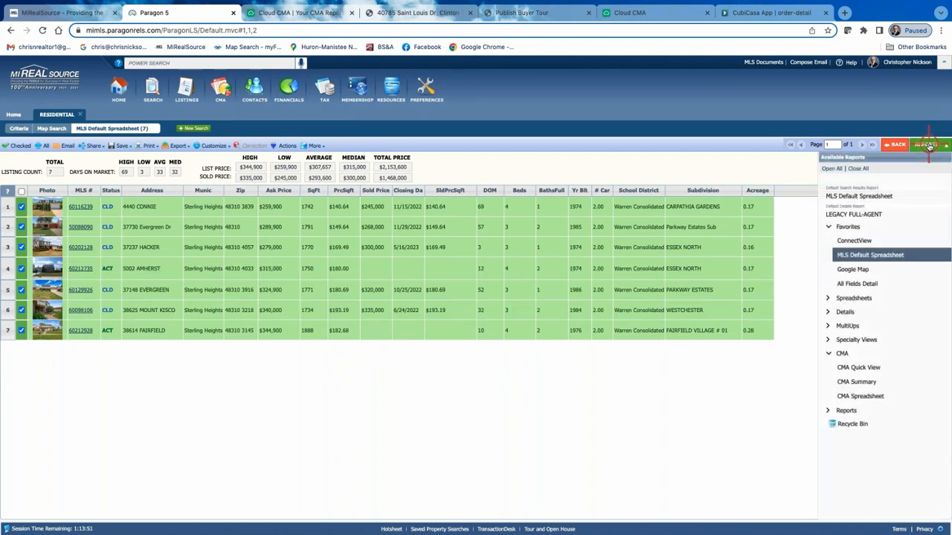
{"action": "left_click", "coordinate": [862, 383]}
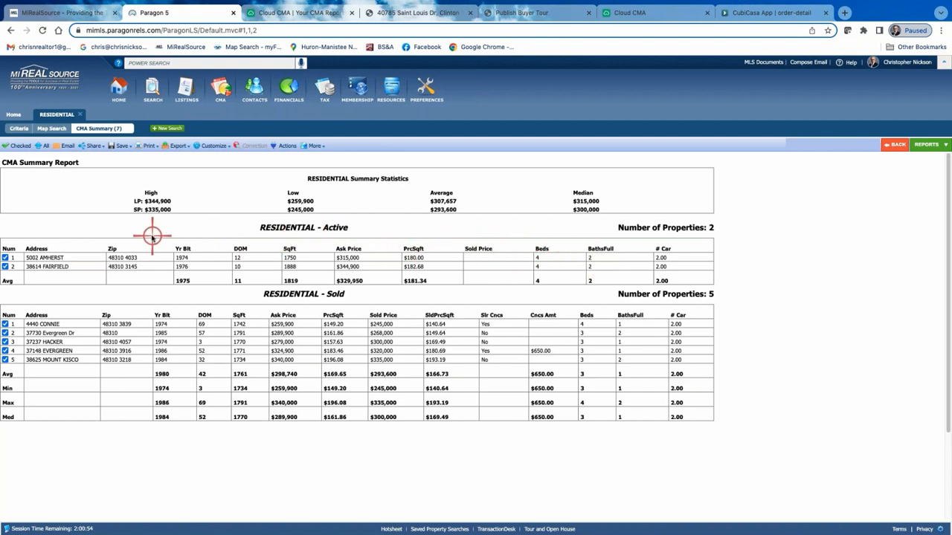
{"action": "left_click", "coordinate": [213, 146]}
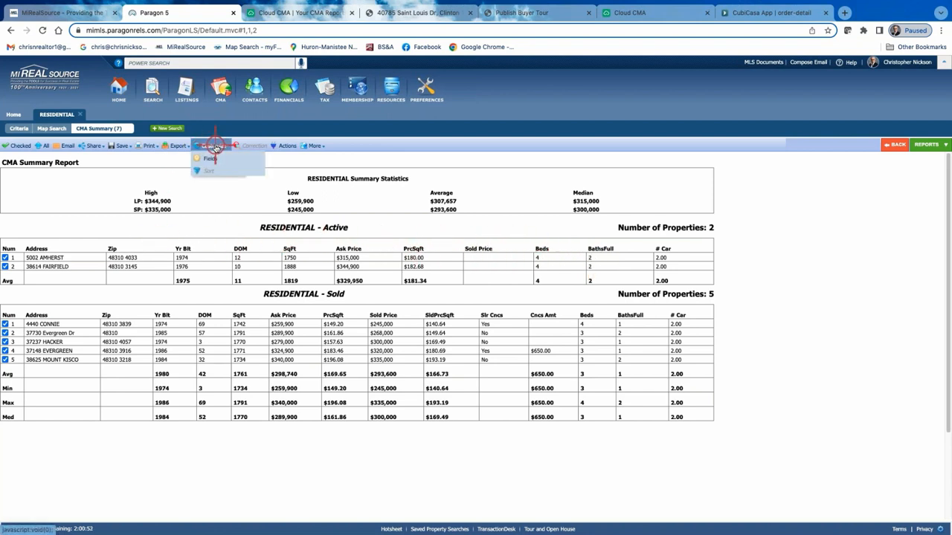
{"action": "left_click", "coordinate": [895, 145]}
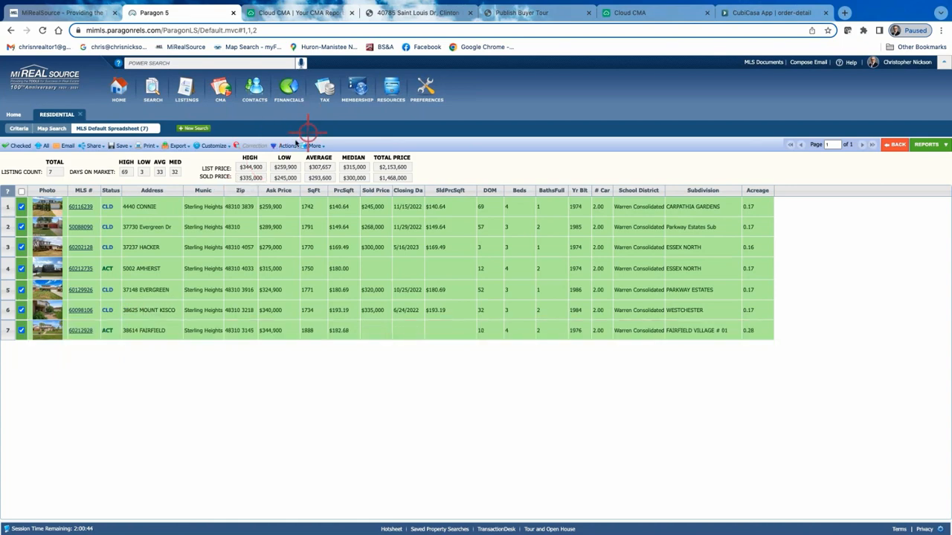
{"action": "left_click", "coordinate": [286, 146]}
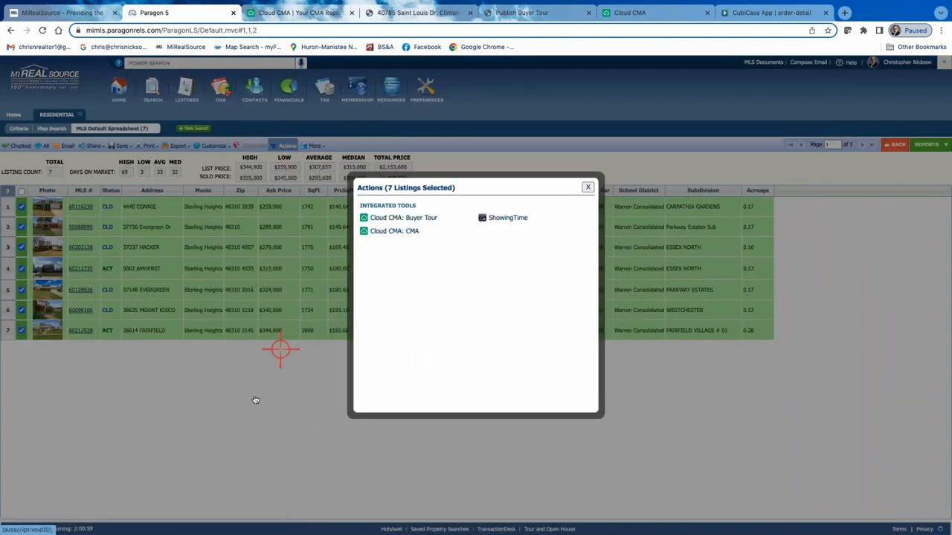
{"action": "left_click", "coordinate": [588, 188]}
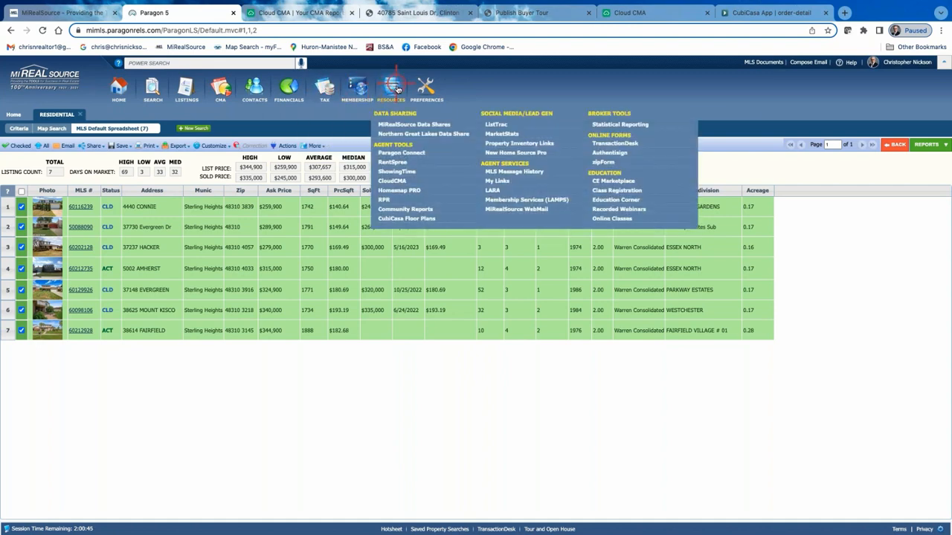
Open RPR from the agent tools, view the most recently searched Sterling Heights property's information page, then close RPR.
{"action": "left_click", "coordinate": [387, 201]}
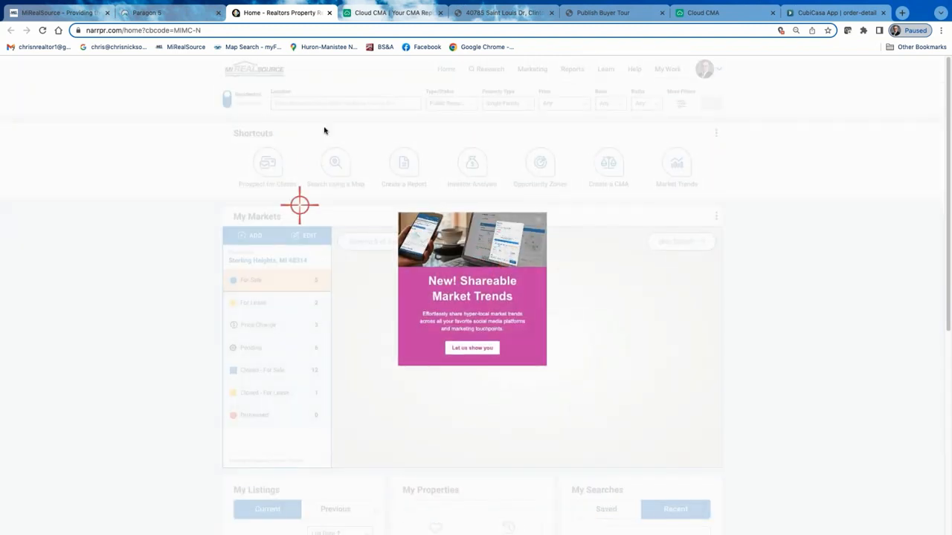
{"action": "left_click", "coordinate": [303, 103]}
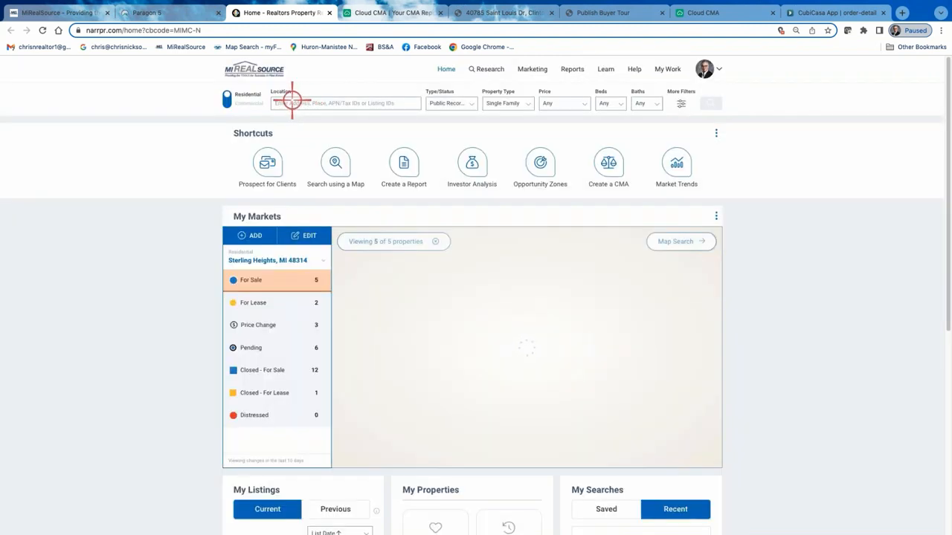
{"action": "left_click", "coordinate": [306, 103]}
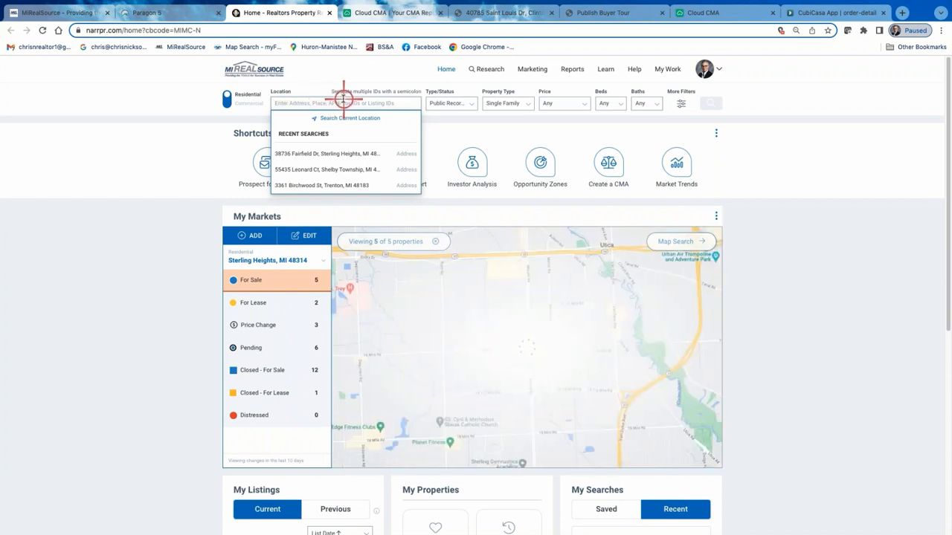
{"action": "left_click", "coordinate": [327, 154]}
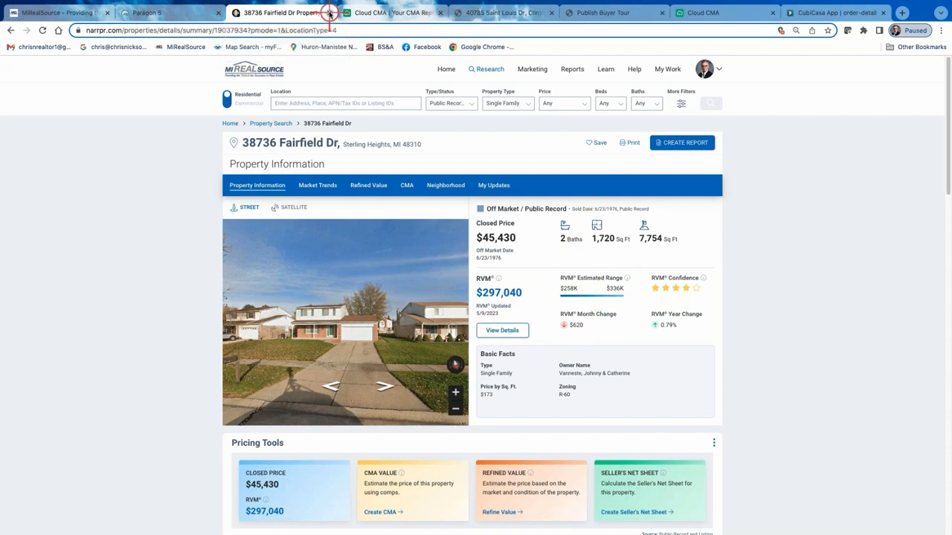
{"action": "left_click", "coordinate": [329, 12]}
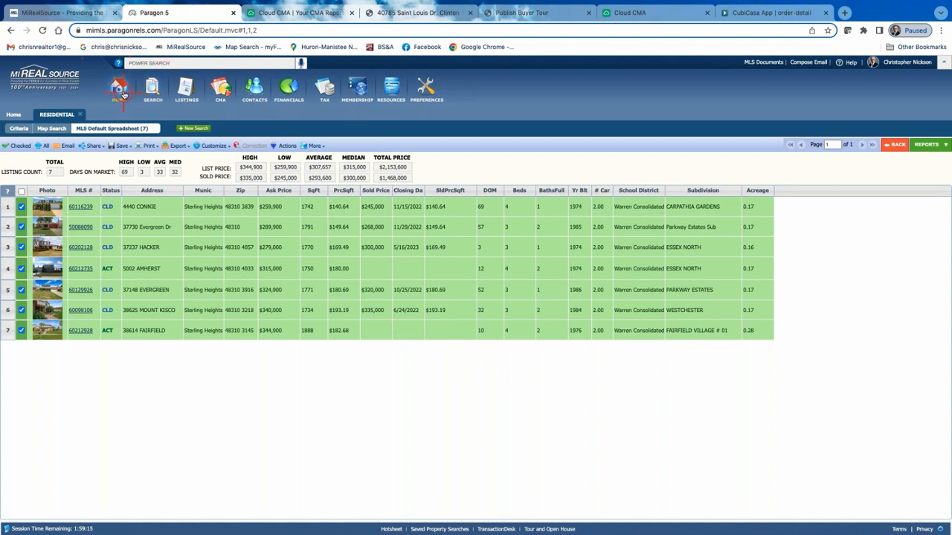
Return to Paragon's home page, open MiRealSource's YouTube channel, pause the featured video and look over the channel's home page.
{"action": "left_click", "coordinate": [120, 97]}
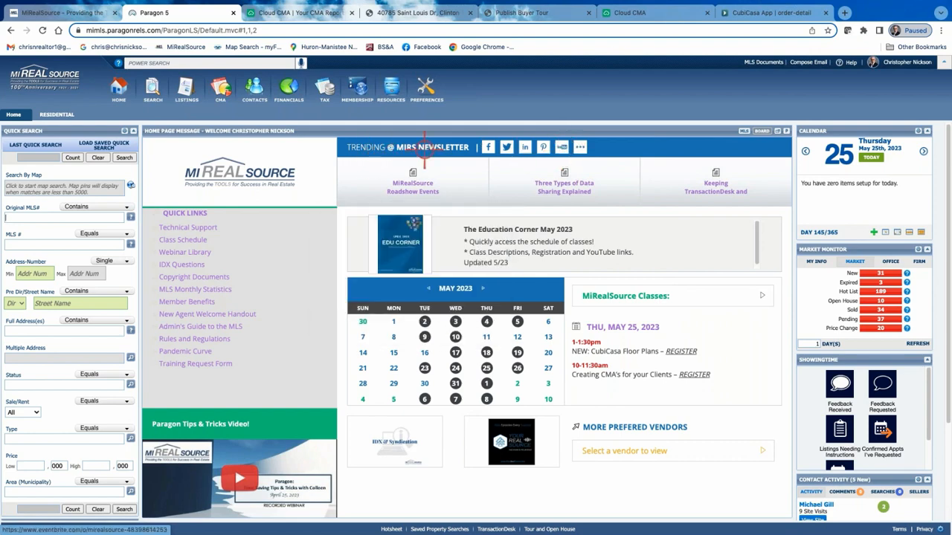
{"action": "left_click", "coordinate": [563, 148]}
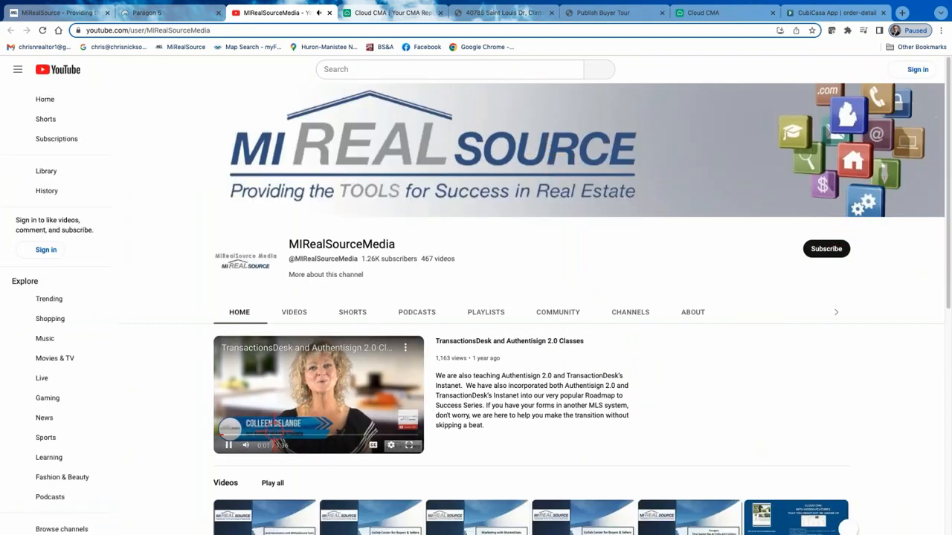
{"action": "left_click", "coordinate": [227, 445]}
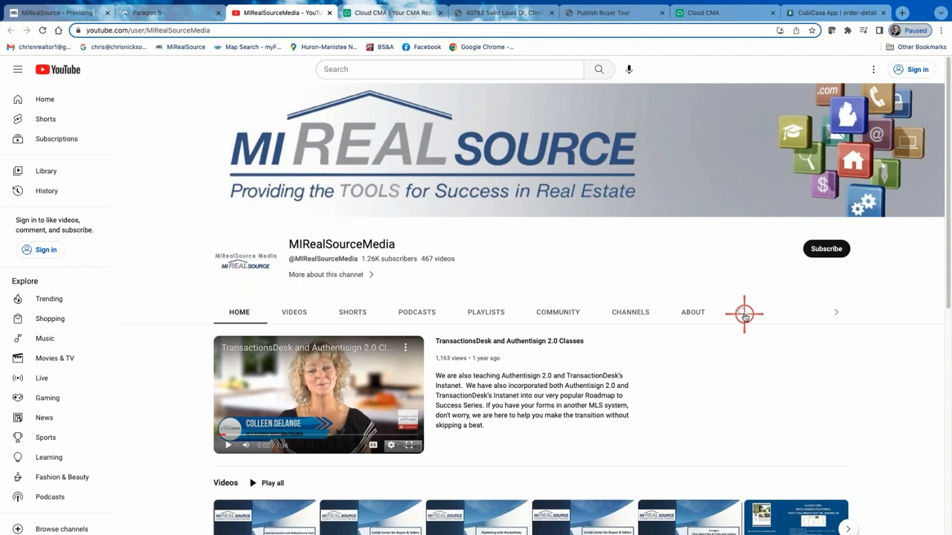
{"action": "scroll", "coordinate": [720, 331], "scroll_direction": "down", "scroll_amount": 3}
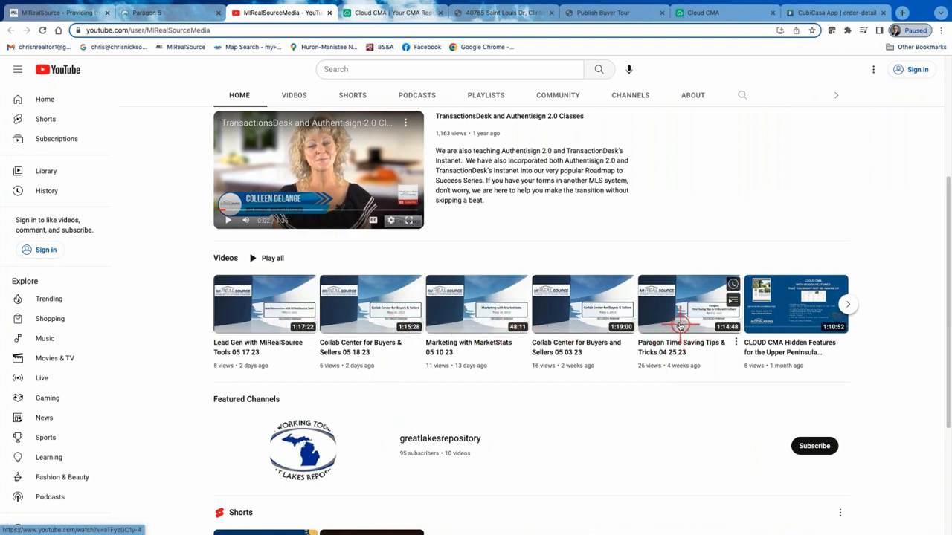
{"action": "scroll", "coordinate": [520, 350], "scroll_direction": "up", "scroll_amount": 3}
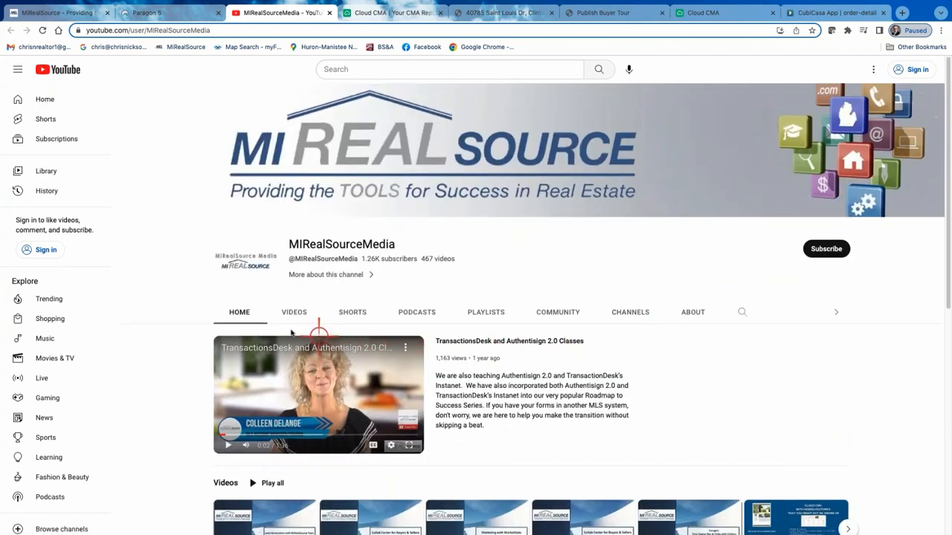
Examine the MIRealSourceMedia channel's created playlists for training topics such as Paragon, MarketStats and creating CMAs.
{"action": "left_click", "coordinate": [494, 314]}
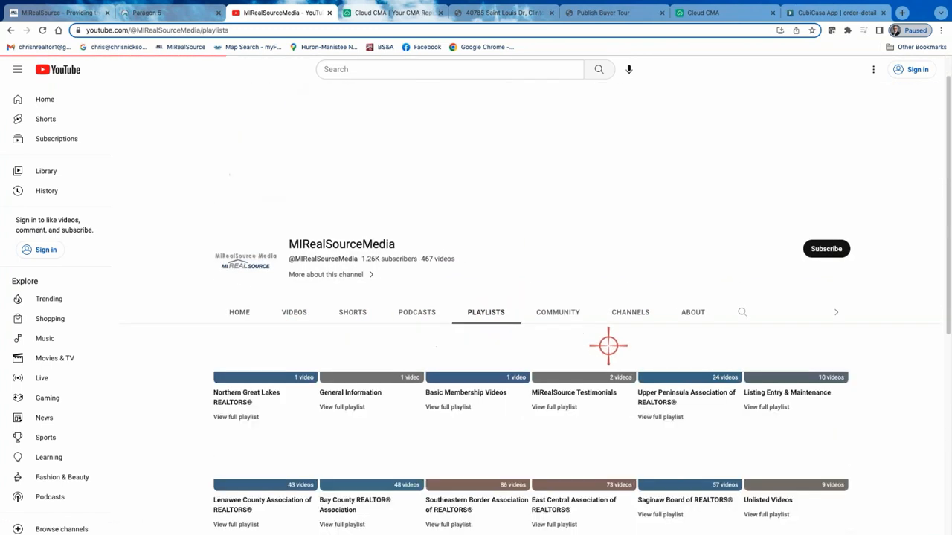
{"action": "scroll", "coordinate": [609, 348], "scroll_direction": "down", "scroll_amount": 1}
{"action": "scroll", "coordinate": [491, 343], "scroll_direction": "down", "scroll_amount": 1}
{"action": "scroll", "coordinate": [492, 343], "scroll_direction": "down", "scroll_amount": 3}
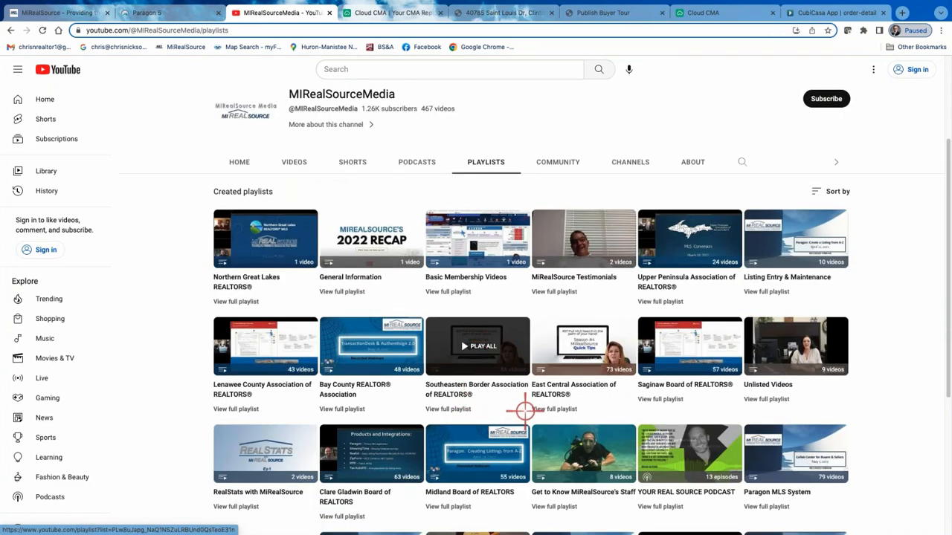
{"action": "scroll", "coordinate": [444, 376], "scroll_direction": "down", "scroll_amount": 1}
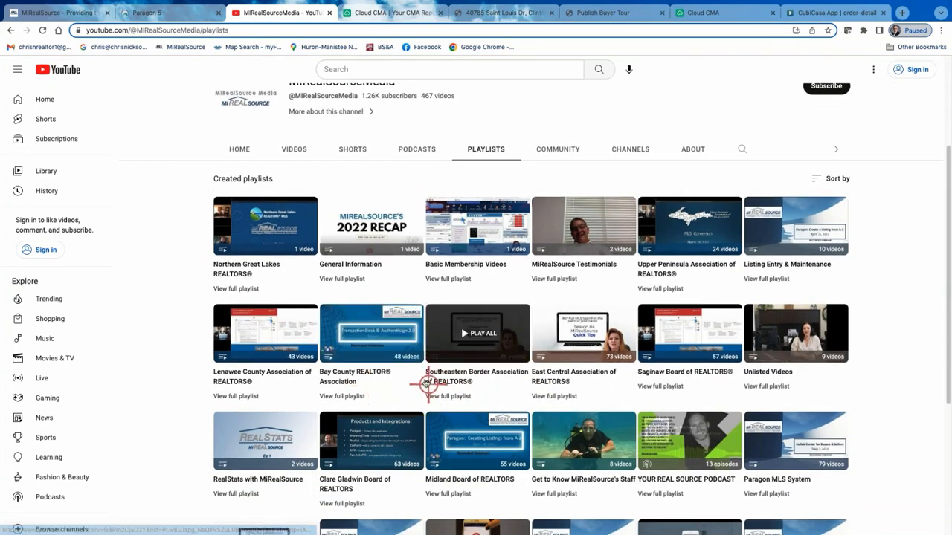
{"action": "scroll", "coordinate": [443, 376], "scroll_direction": "down", "scroll_amount": 4}
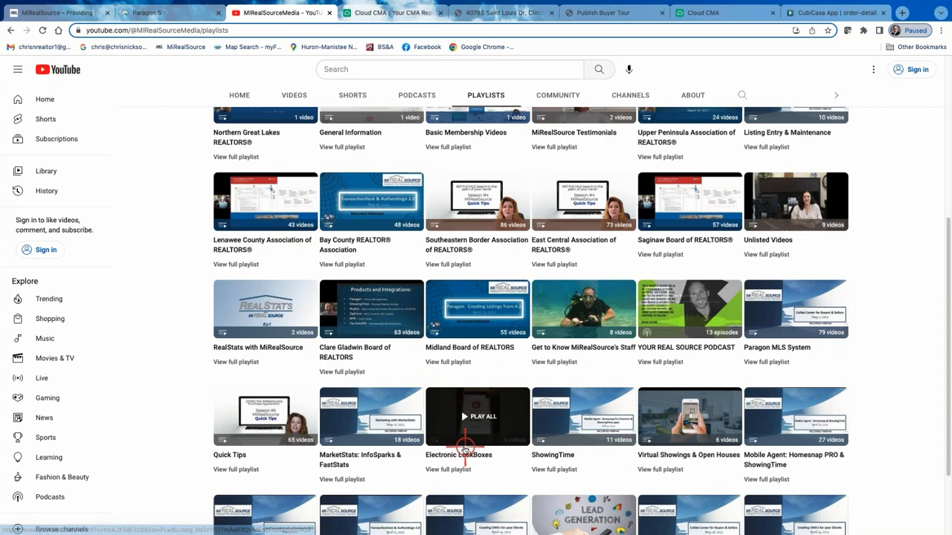
{"action": "scroll", "coordinate": [446, 446], "scroll_direction": "down", "scroll_amount": 1}
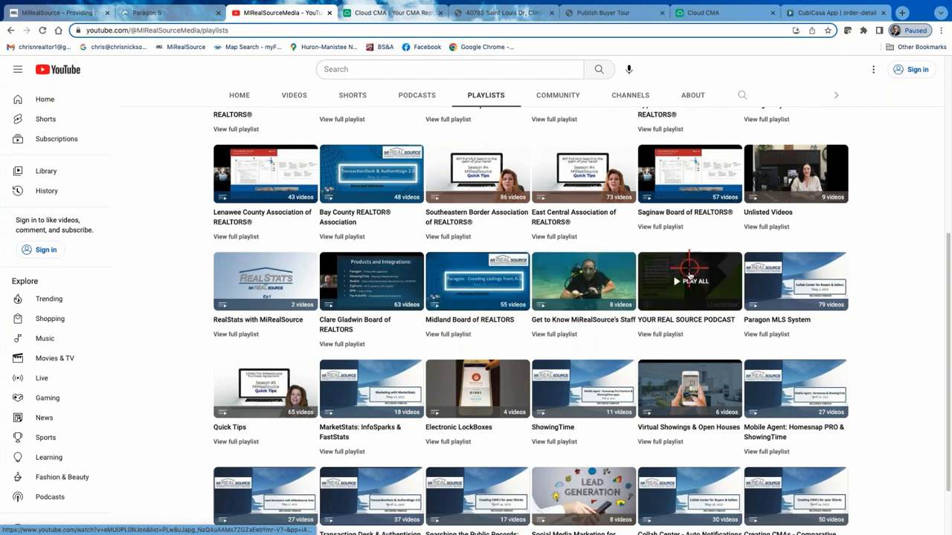
{"action": "scroll", "coordinate": [680, 267], "scroll_direction": "down", "scroll_amount": 1}
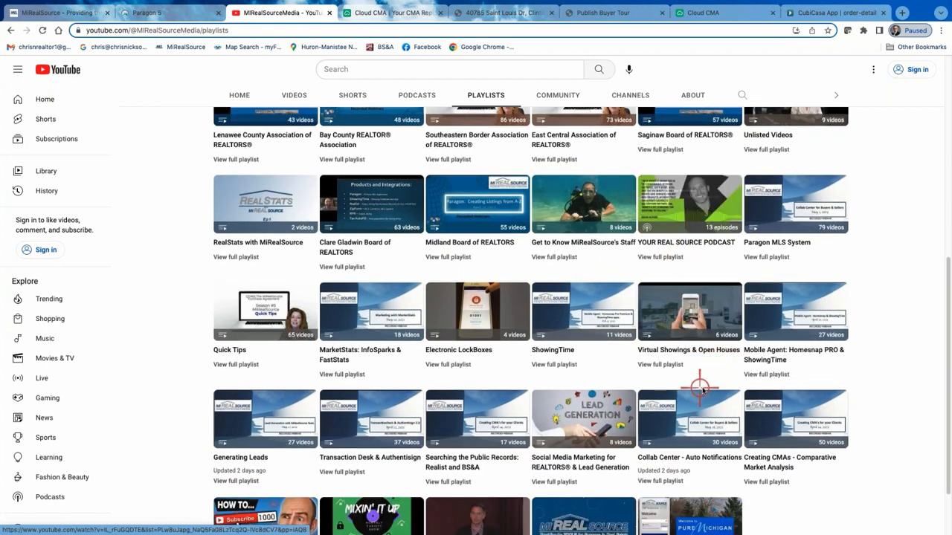
{"action": "scroll", "coordinate": [861, 372], "scroll_direction": "down", "scroll_amount": 1}
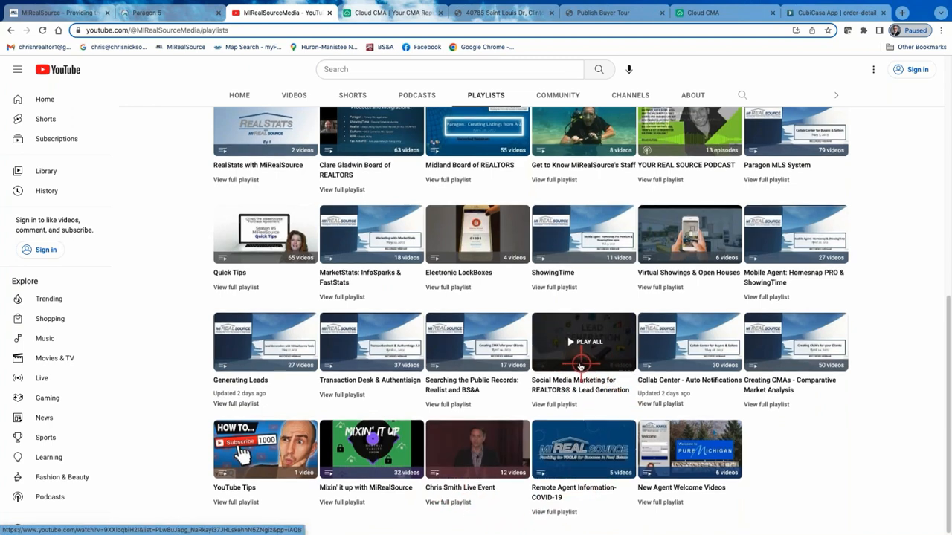
{"action": "scroll", "coordinate": [582, 368], "scroll_direction": "up", "scroll_amount": 10}
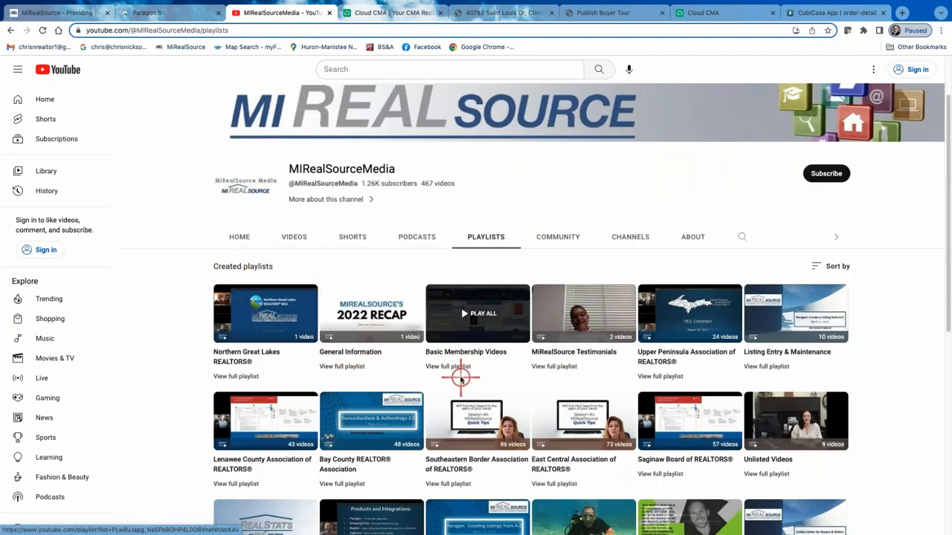
{"action": "scroll", "coordinate": [469, 372], "scroll_direction": "down", "scroll_amount": 2}
{"action": "scroll", "coordinate": [458, 383], "scroll_direction": "down", "scroll_amount": 2}
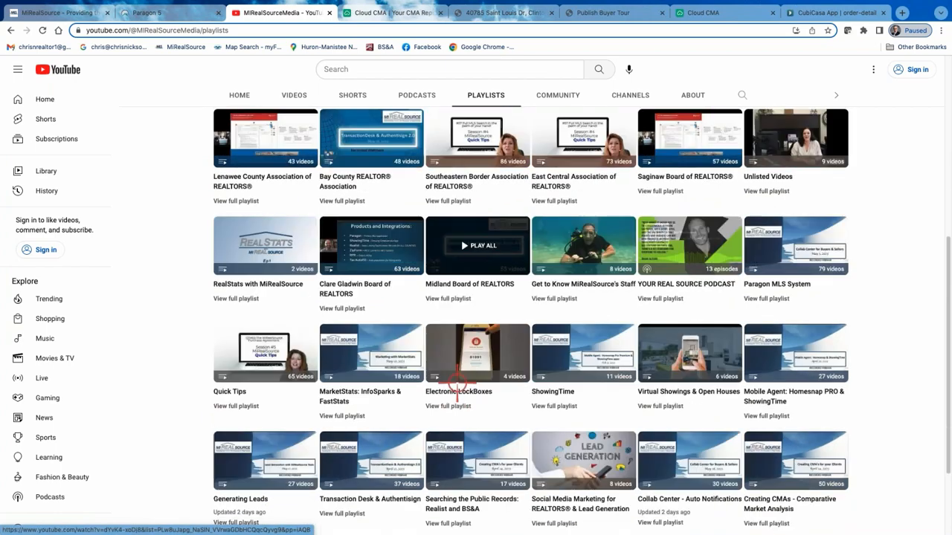
Open the MarketStats: InfoSparks & FastStats playlist, pause its first video and close YouTube.
{"action": "left_click", "coordinate": [375, 322]}
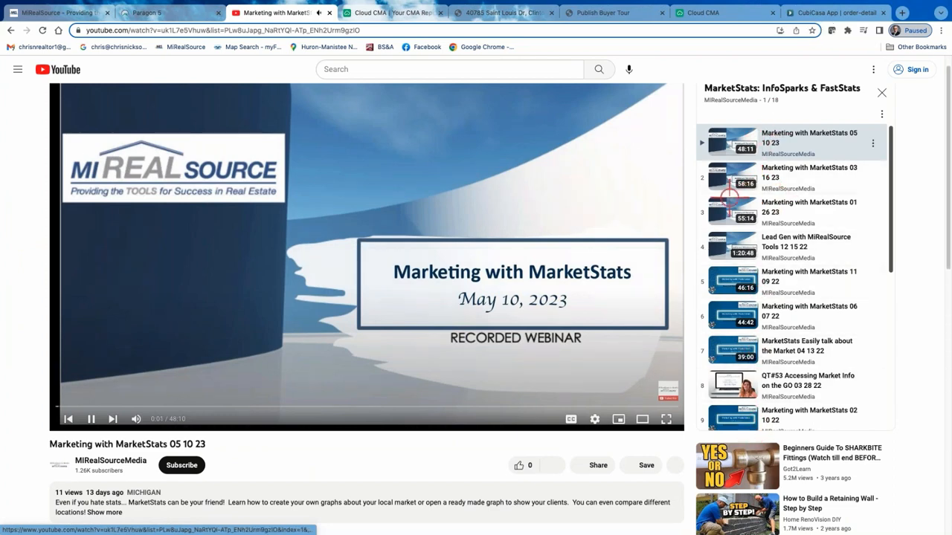
{"action": "left_click", "coordinate": [92, 421]}
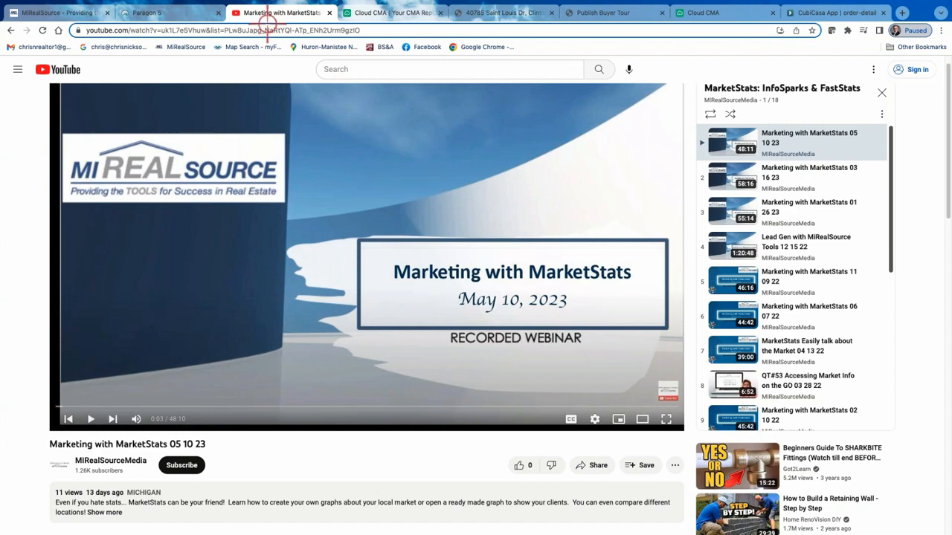
{"action": "left_click", "coordinate": [329, 14]}
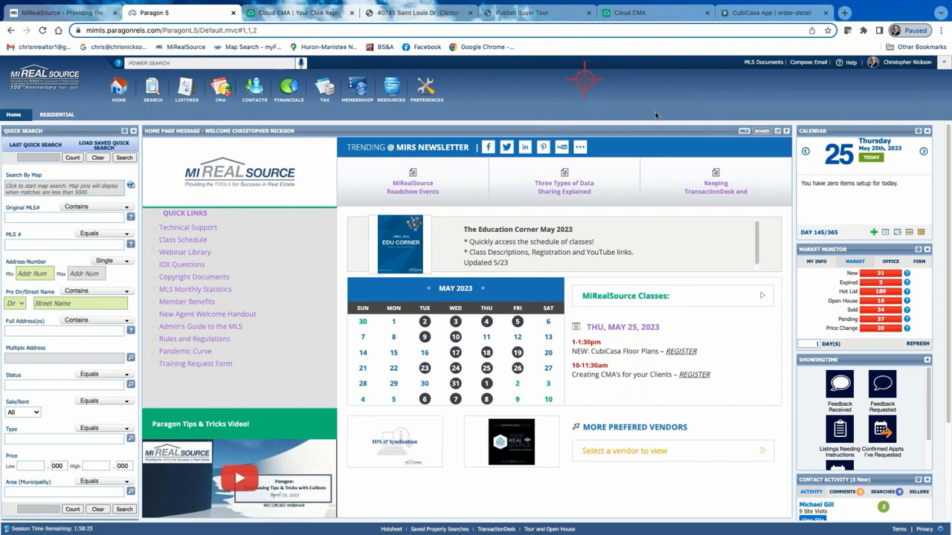
Open the MIRS Education folder in MLS Documents and look through its list of handouts.
{"action": "left_click", "coordinate": [764, 62]}
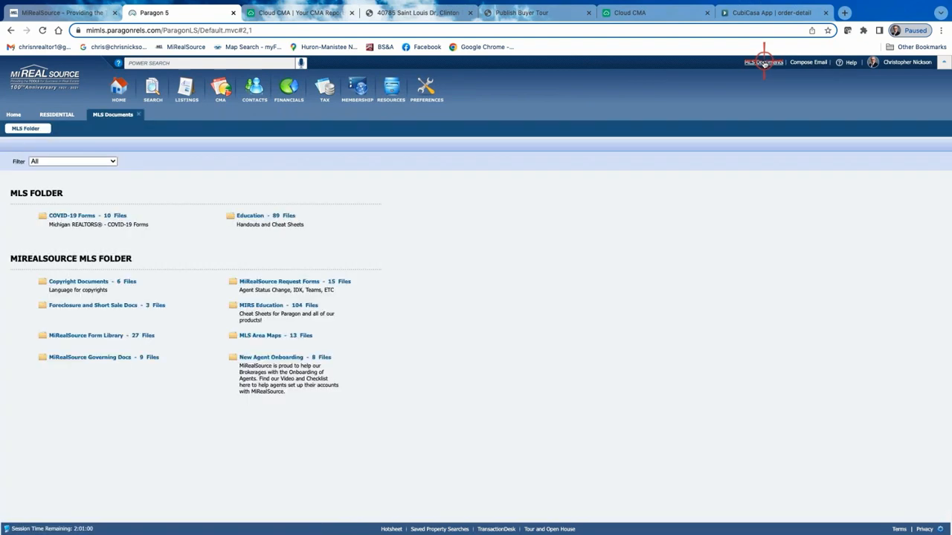
{"action": "left_click", "coordinate": [267, 306]}
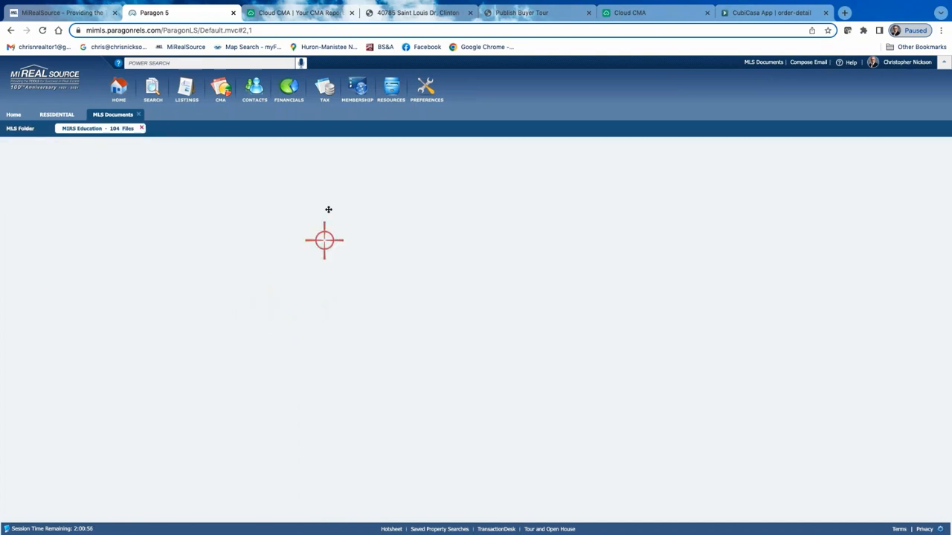
{"action": "scroll", "coordinate": [95, 262], "scroll_direction": "down", "scroll_amount": 15}
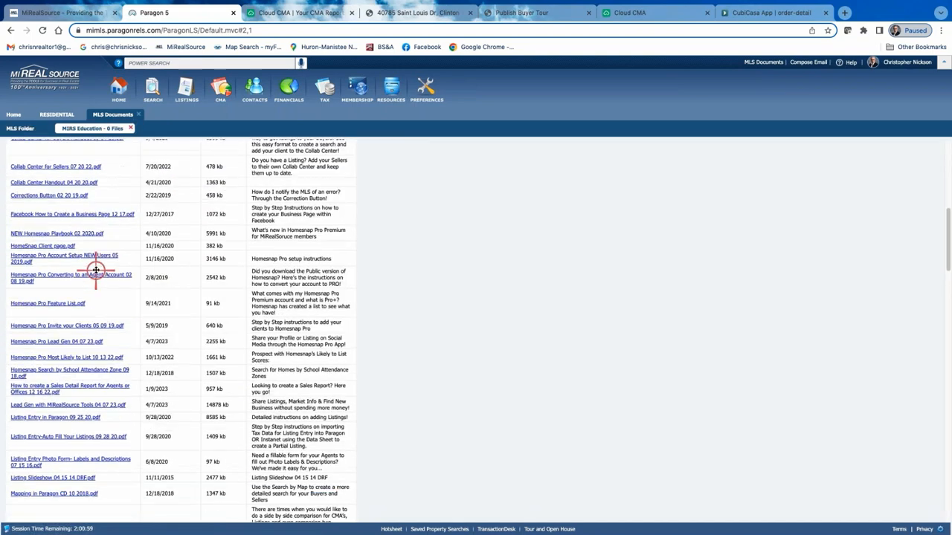
{"action": "scroll", "coordinate": [97, 277], "scroll_direction": "down", "scroll_amount": 15}
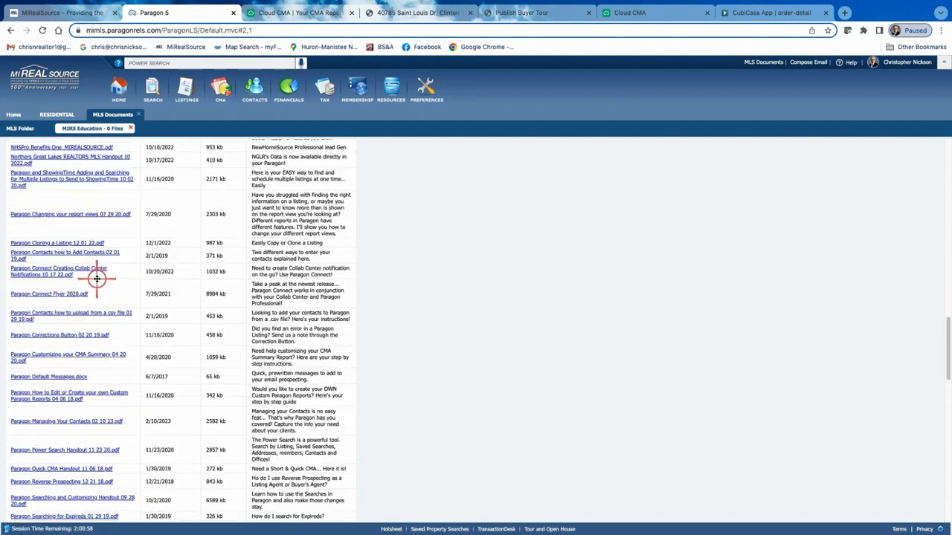
{"action": "scroll", "coordinate": [87, 237], "scroll_direction": "up", "scroll_amount": 5}
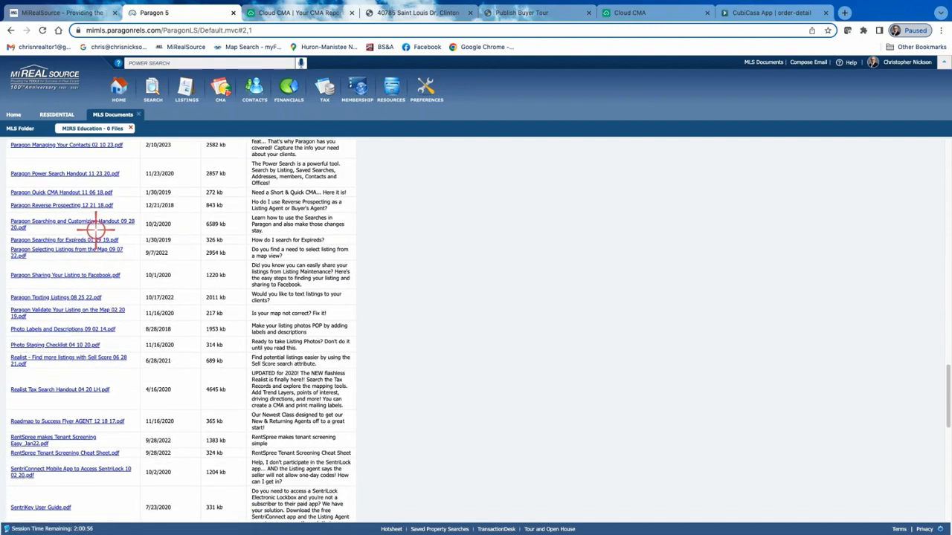
{"action": "scroll", "coordinate": [92, 231], "scroll_direction": "up", "scroll_amount": 3}
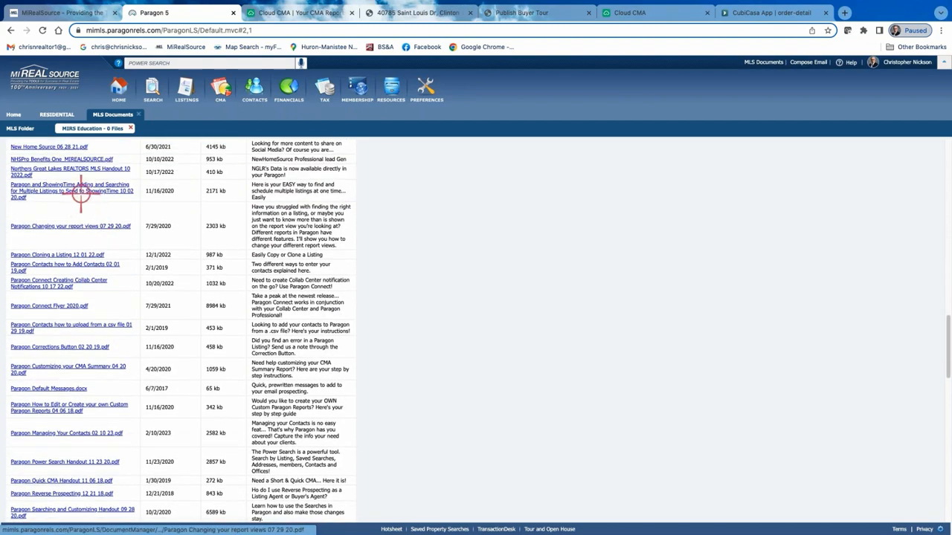
{"action": "scroll", "coordinate": [74, 248], "scroll_direction": "up", "scroll_amount": 4}
{"action": "scroll", "coordinate": [70, 252], "scroll_direction": "up", "scroll_amount": 10}
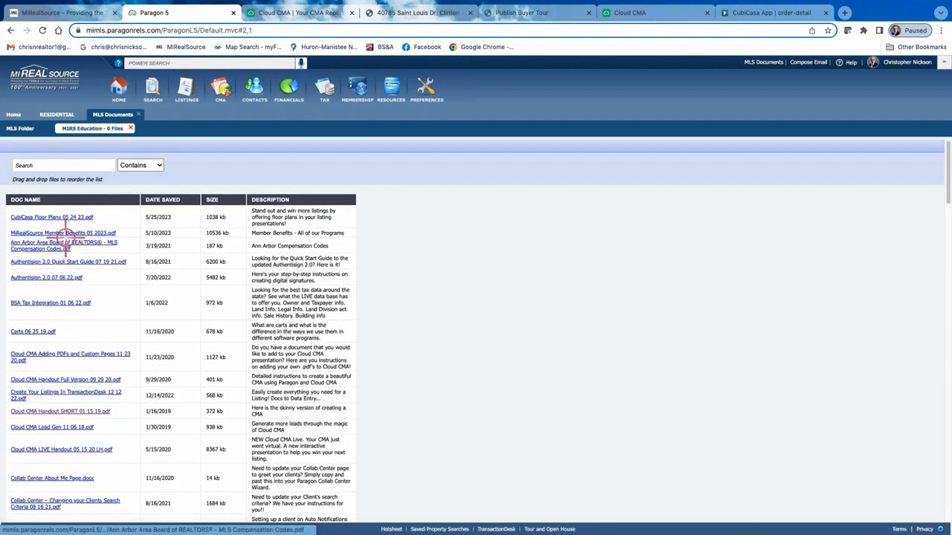
Search the MIRS Education folder for "cma", open the Cloud CMA LIVE Handout PDF and close it again.
{"action": "left_click", "coordinate": [51, 165]}
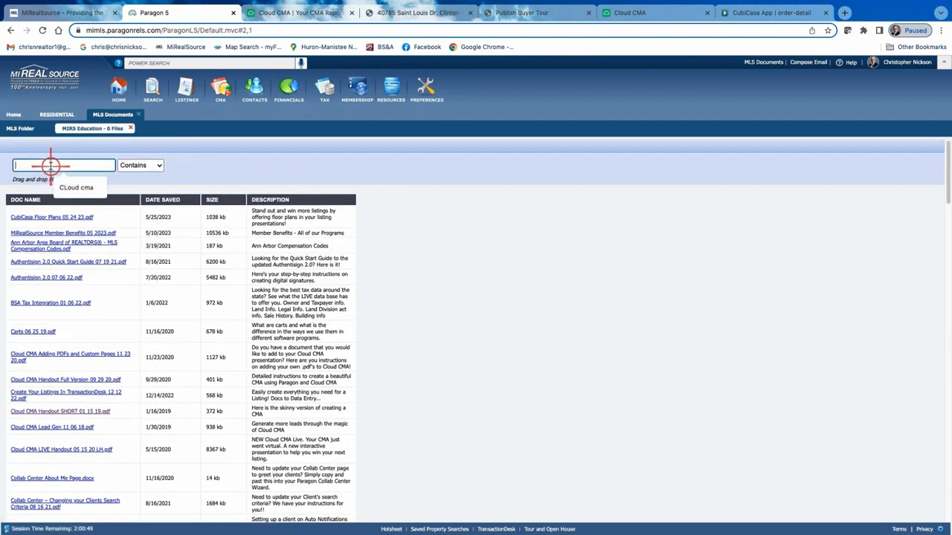
{"action": "type", "text": "cma"}
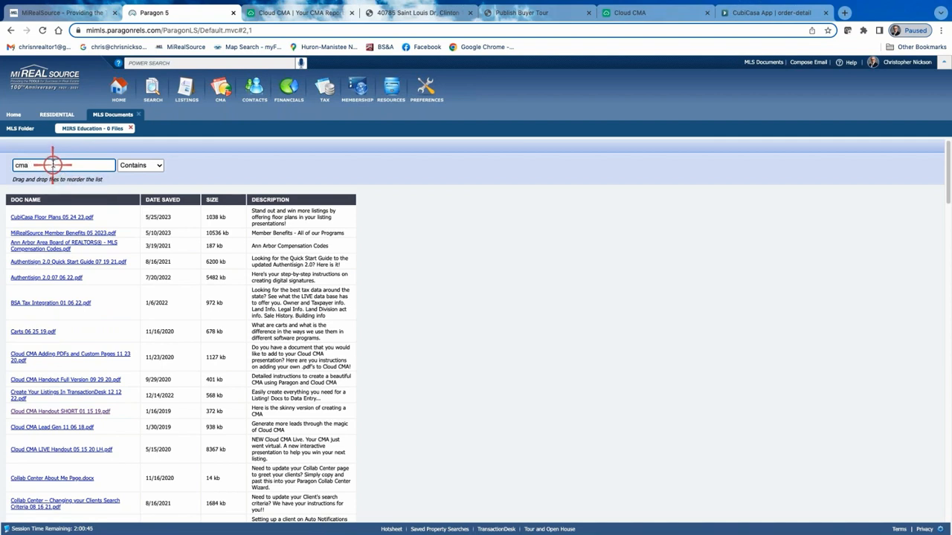
{"action": "key", "text": "Return"}
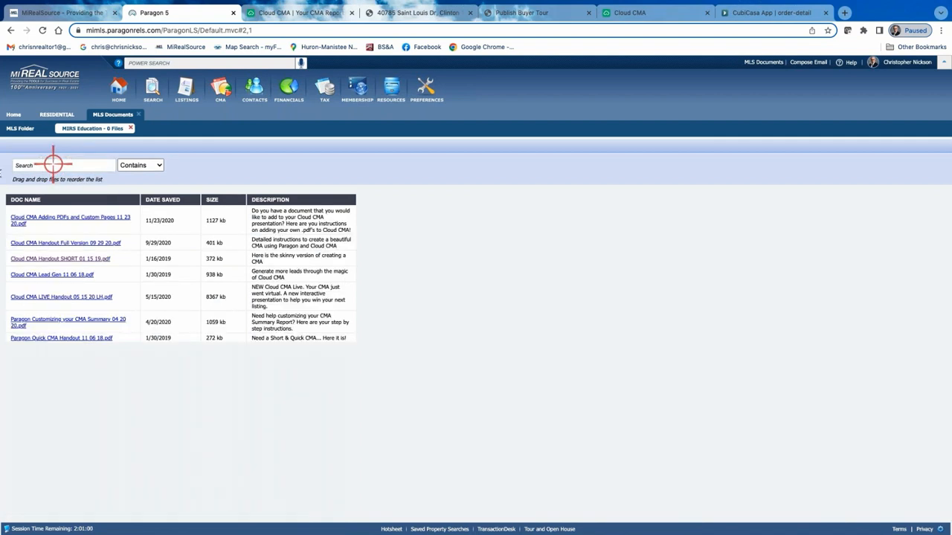
{"action": "left_click", "coordinate": [69, 297]}
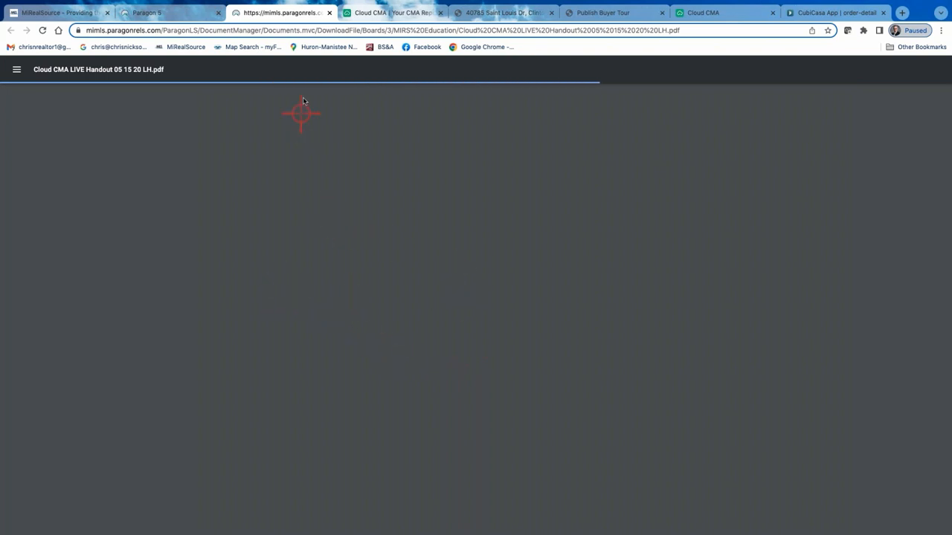
{"action": "left_click", "coordinate": [330, 13]}
Close the browser pages holding the Cloud CMA report, the Clinton Township property and Publish Buyer Tour.
{"action": "left_click", "coordinate": [329, 12]}
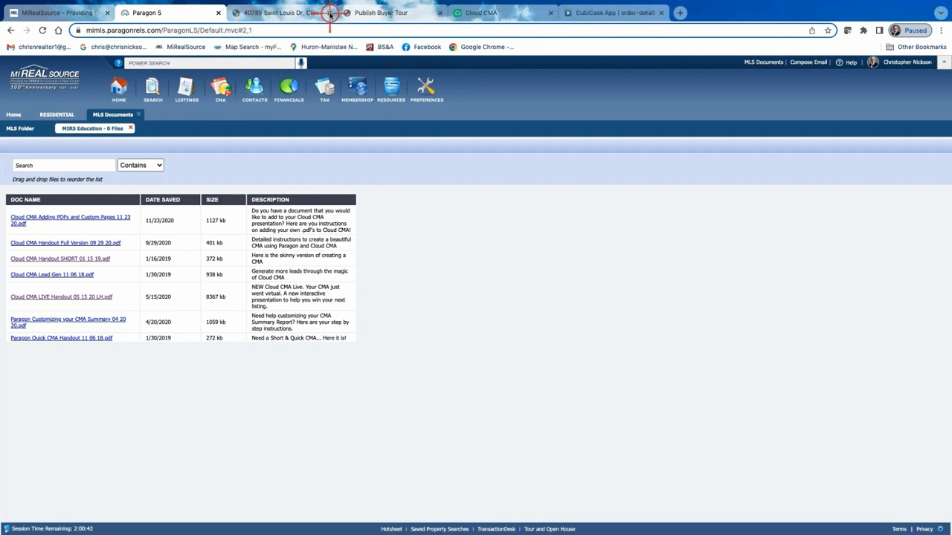
{"action": "left_click", "coordinate": [329, 13]}
{"action": "left_click", "coordinate": [329, 12]}
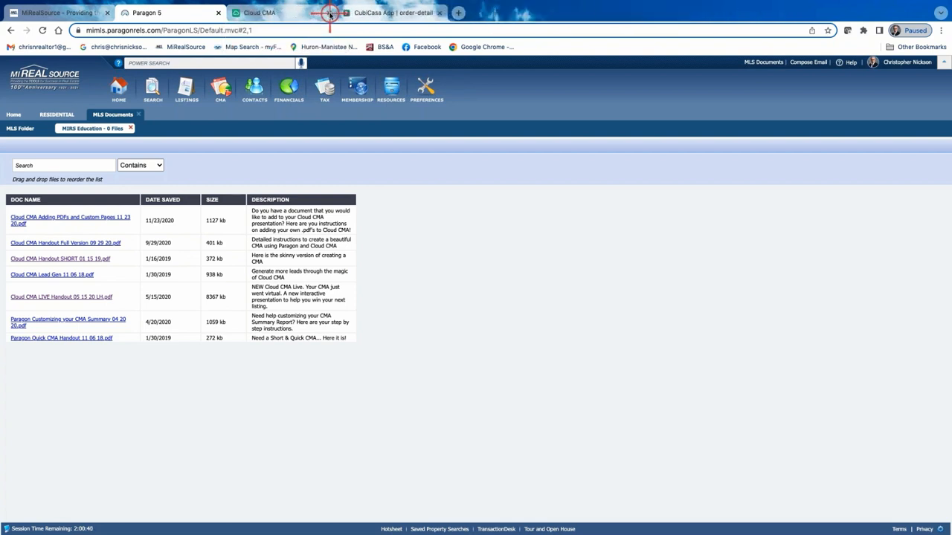
Close the Cloud CMA page and go back to the main MLS Folder list in MLS Documents.
{"action": "left_click", "coordinate": [329, 13]}
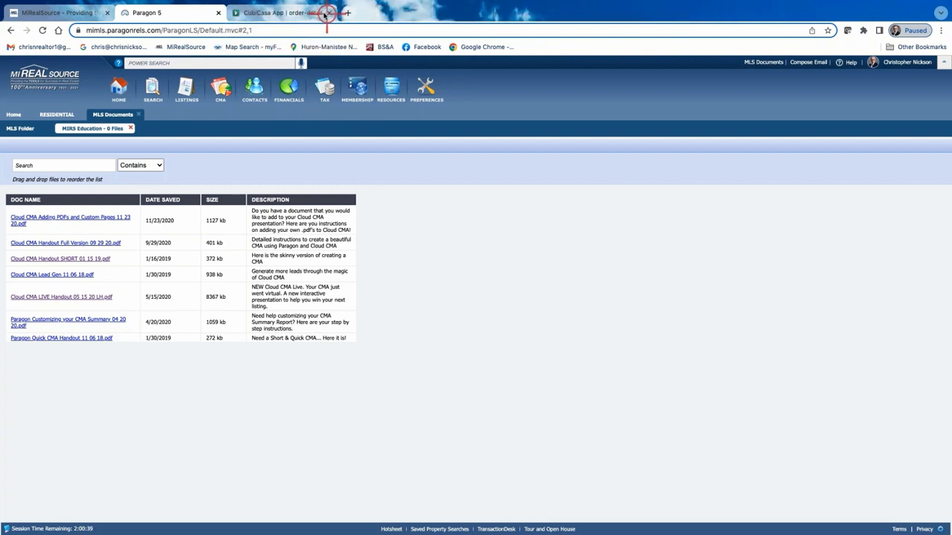
{"action": "left_click", "coordinate": [120, 89]}
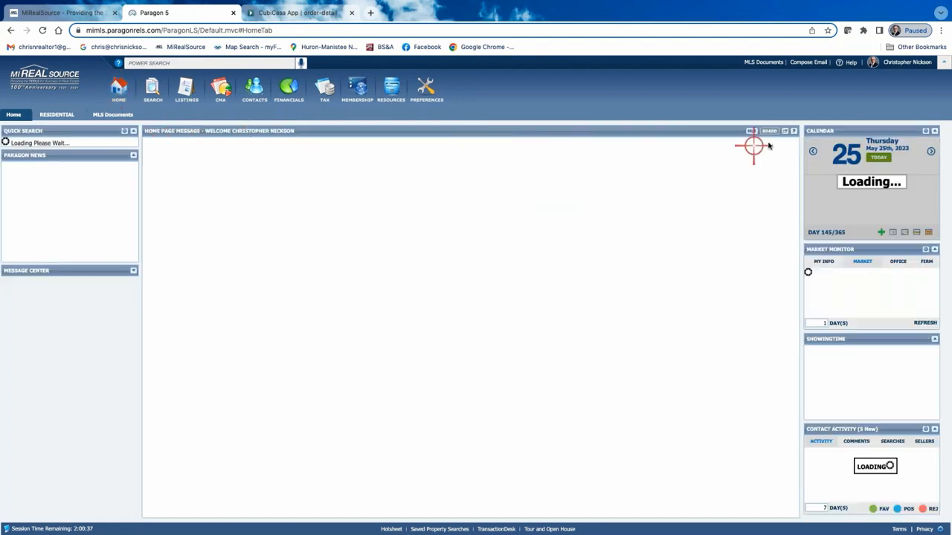
{"action": "left_click", "coordinate": [764, 62]}
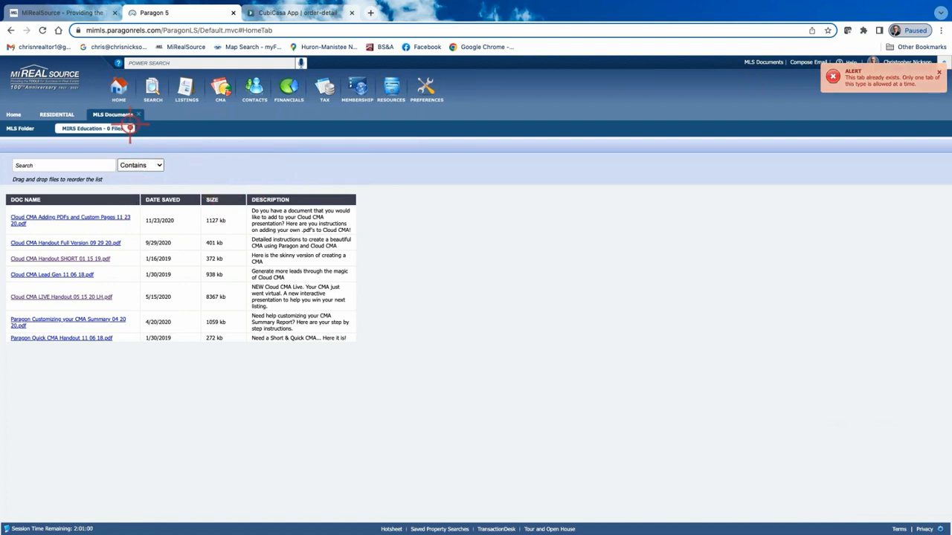
{"action": "left_click", "coordinate": [19, 130]}
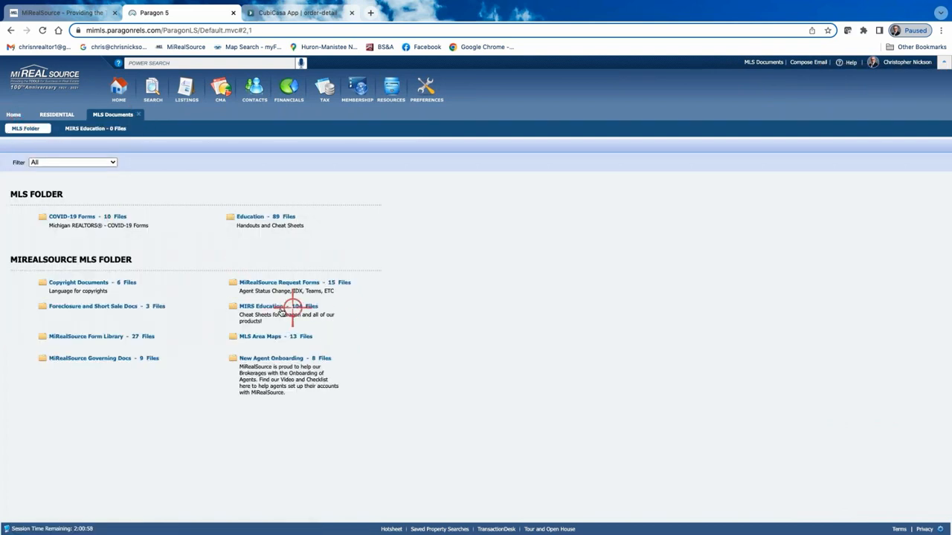
Return to the Paragon home page and open the Class Schedule quick link to view the Calendar of Events.
{"action": "left_click", "coordinate": [115, 89]}
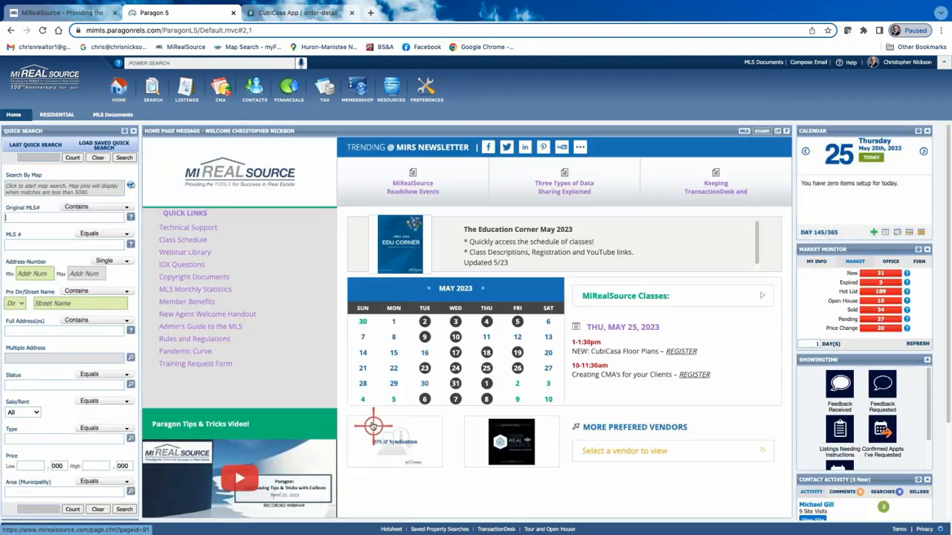
{"action": "left_click", "coordinate": [193, 242]}
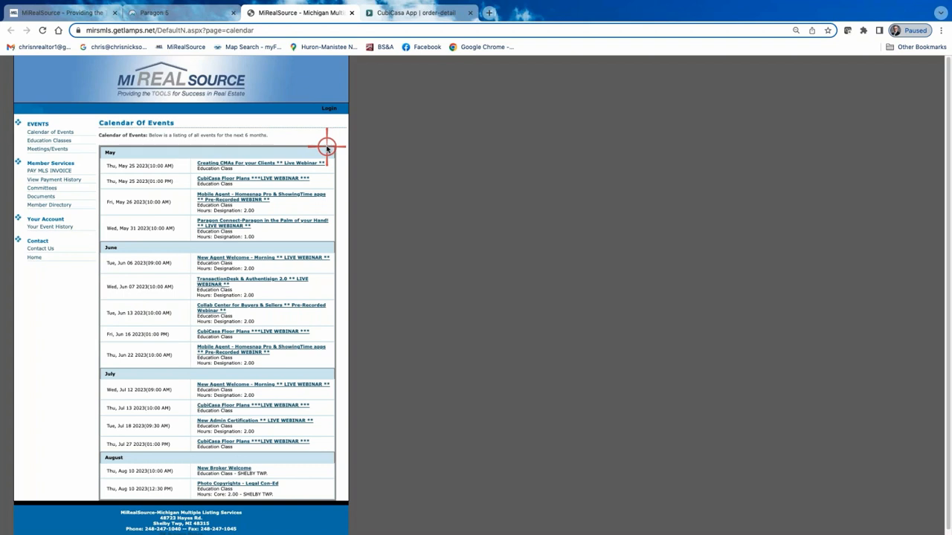
Switch to the CubiCasa order details and look through the floor plan image and PDF printout download options.
{"action": "left_click", "coordinate": [410, 14]}
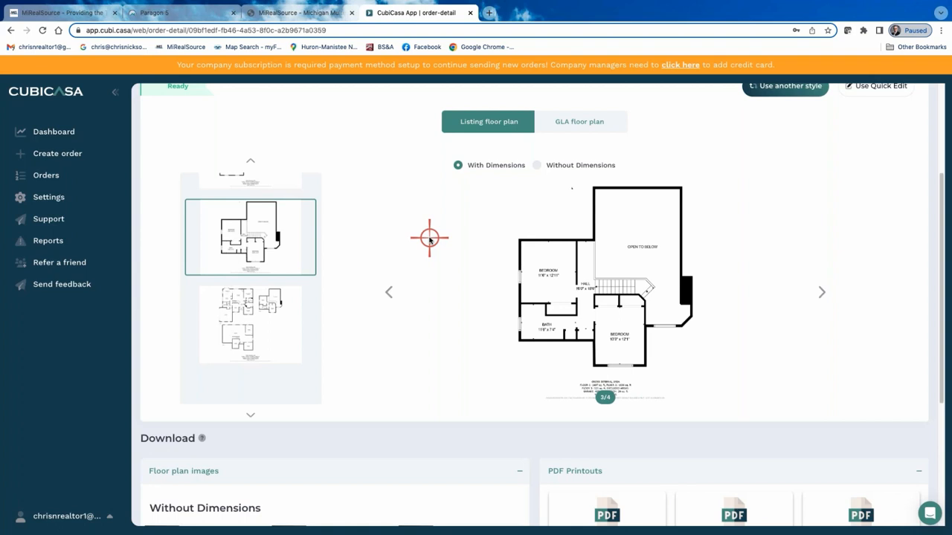
{"action": "scroll", "coordinate": [430, 290], "scroll_direction": "down", "scroll_amount": 1}
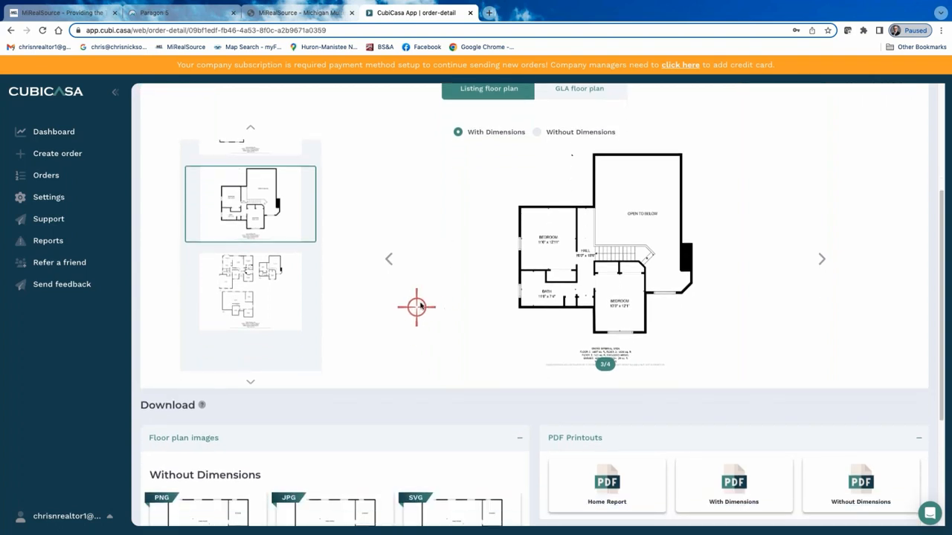
{"action": "scroll", "coordinate": [418, 304], "scroll_direction": "down", "scroll_amount": 3}
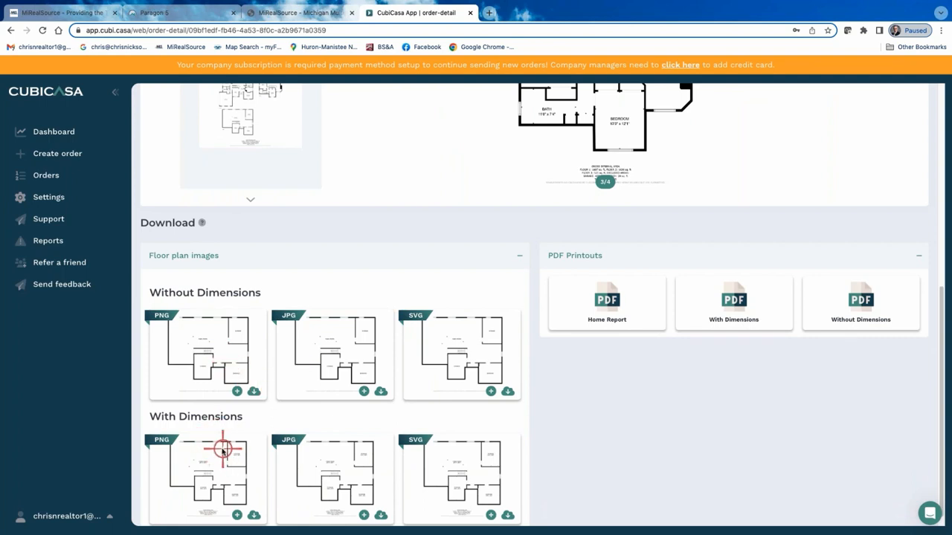
{"action": "scroll", "coordinate": [220, 461], "scroll_direction": "down", "scroll_amount": 1}
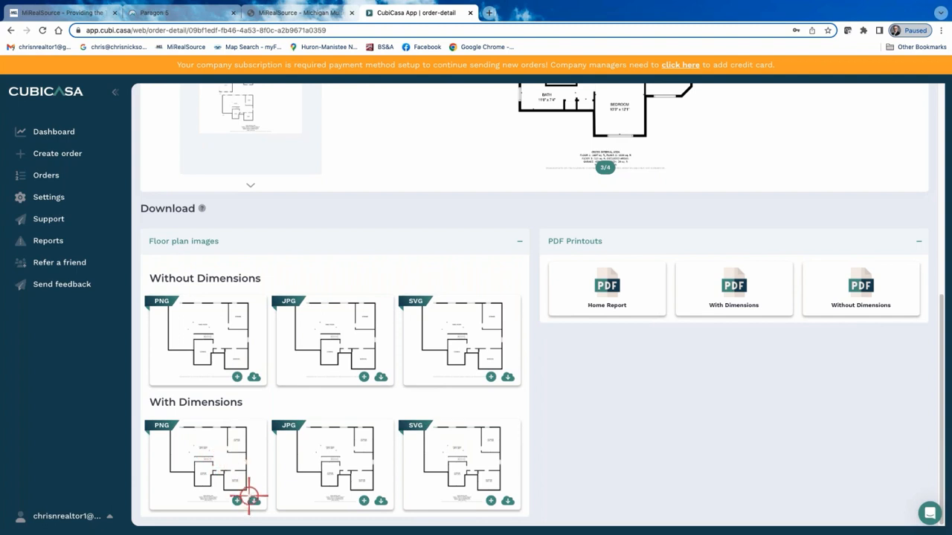
{"action": "scroll", "coordinate": [389, 385], "scroll_direction": "up", "scroll_amount": 5}
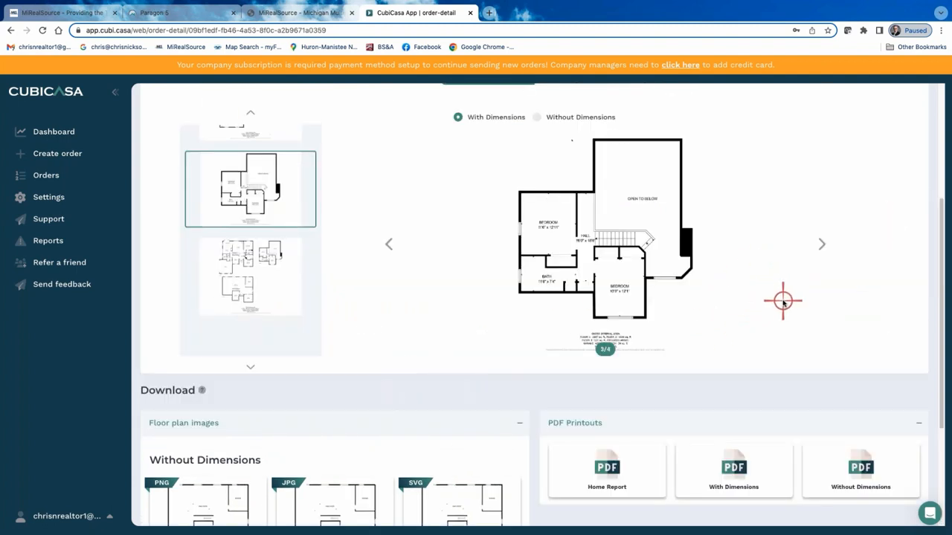
Enlarge the CubiCasa page and browse all four listing floor plans with dimensions, ending on plan 2.
{"action": "key", "text": "super+equal"}
{"action": "key", "text": "super+equal"}
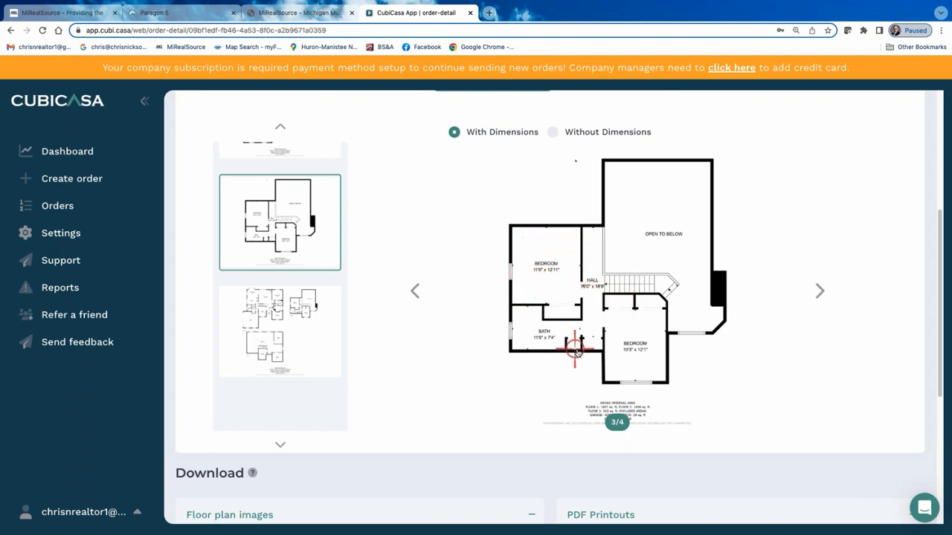
{"action": "left_click", "coordinate": [415, 290]}
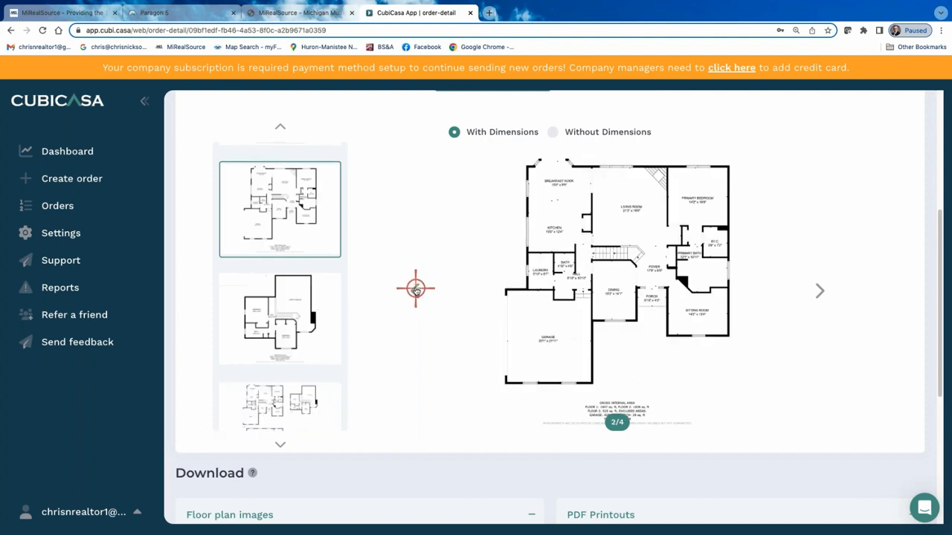
{"action": "left_click", "coordinate": [416, 290]}
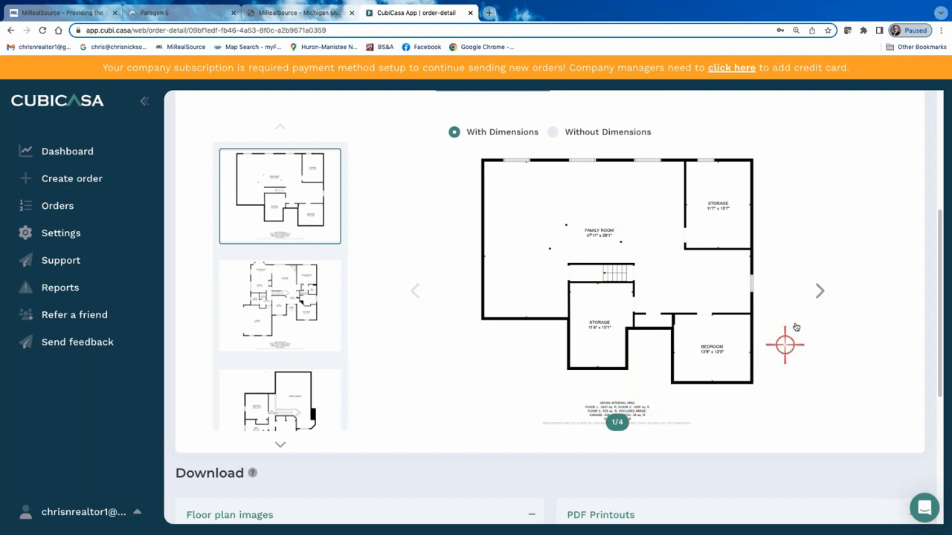
{"action": "left_click", "coordinate": [822, 290]}
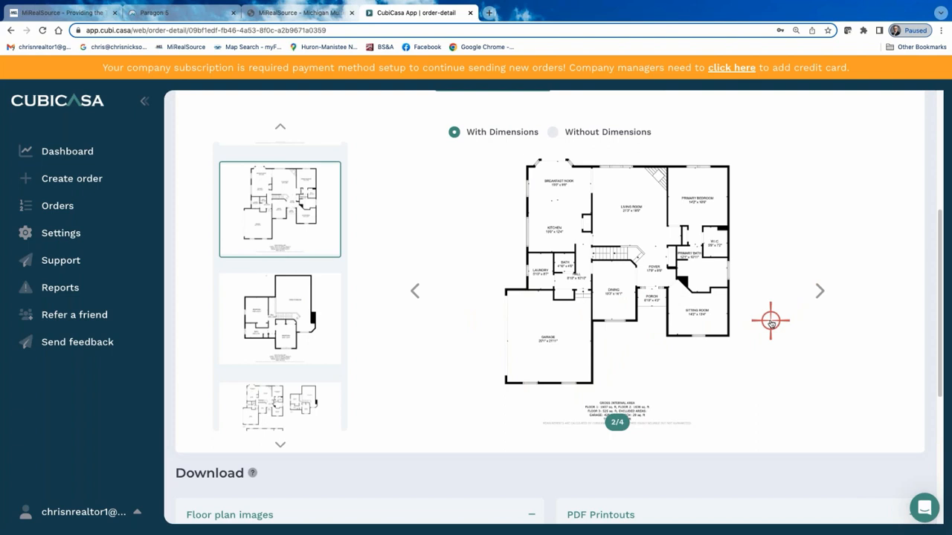
{"action": "left_click", "coordinate": [819, 290]}
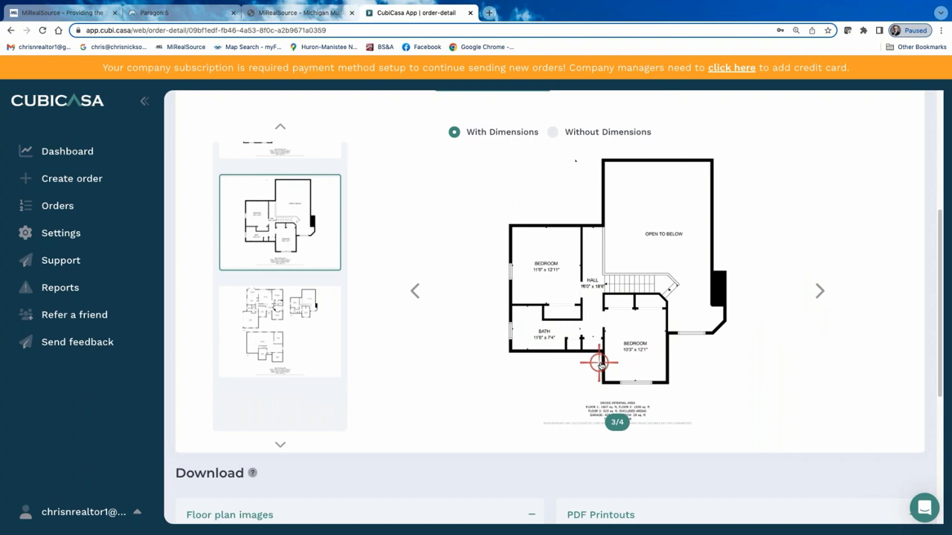
{"action": "left_click", "coordinate": [820, 290]}
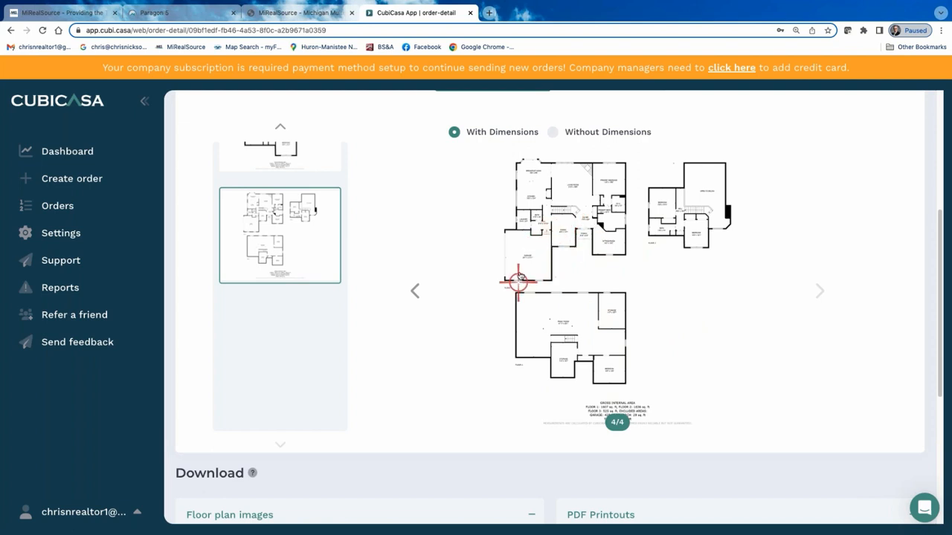
{"action": "left_click", "coordinate": [416, 290]}
{"action": "left_click", "coordinate": [415, 290]}
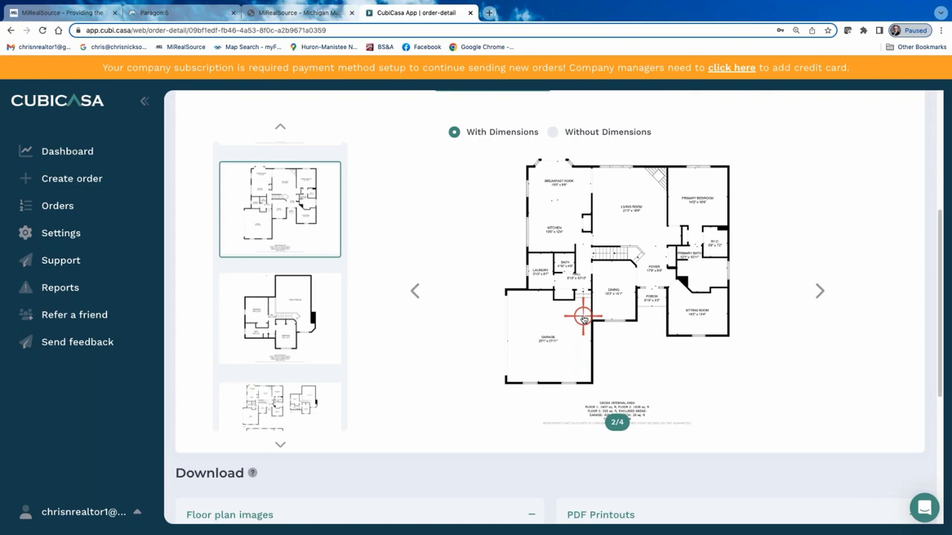
Switch back to Paragon, check the upcoming webinars in the MiRealSource Calendar of Events, and return to the Paragon home page.
{"action": "left_click", "coordinate": [164, 12]}
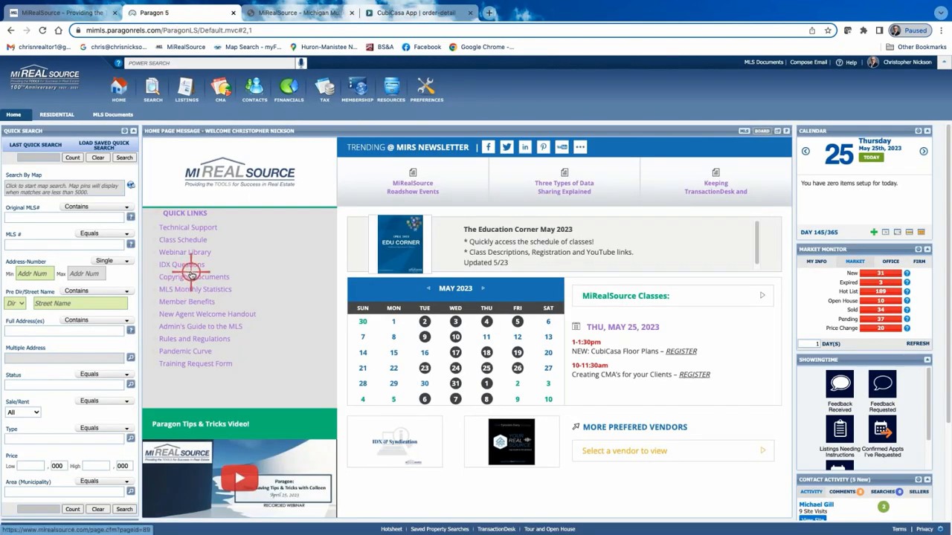
{"action": "left_click", "coordinate": [203, 252]}
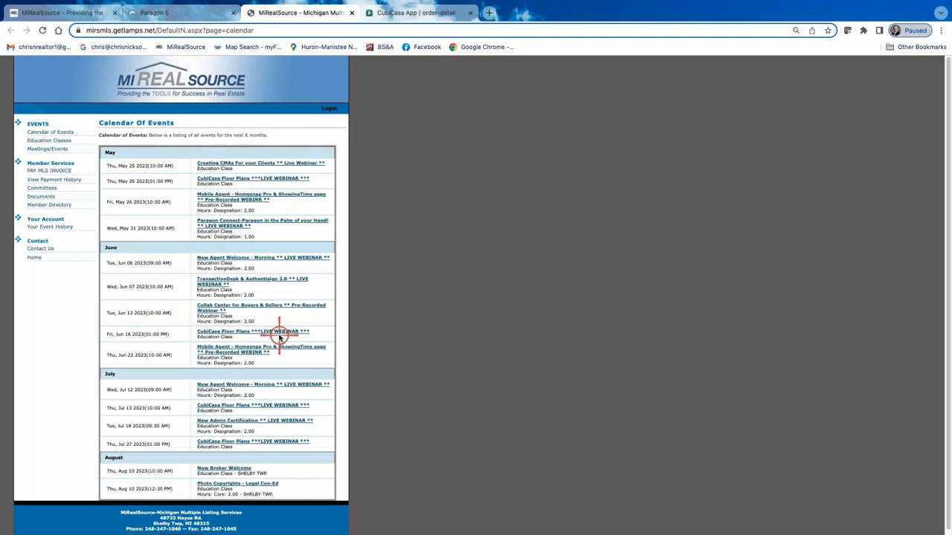
{"action": "left_click", "coordinate": [179, 13]}
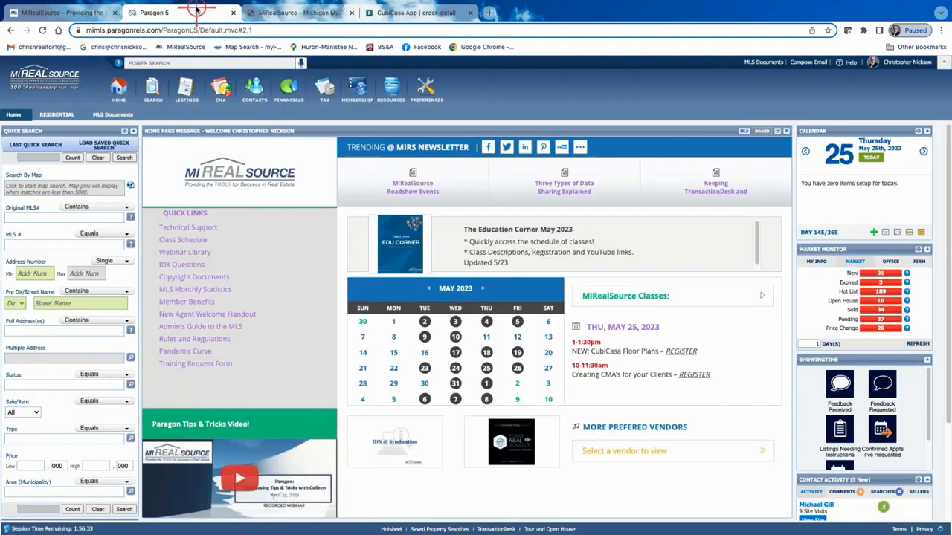